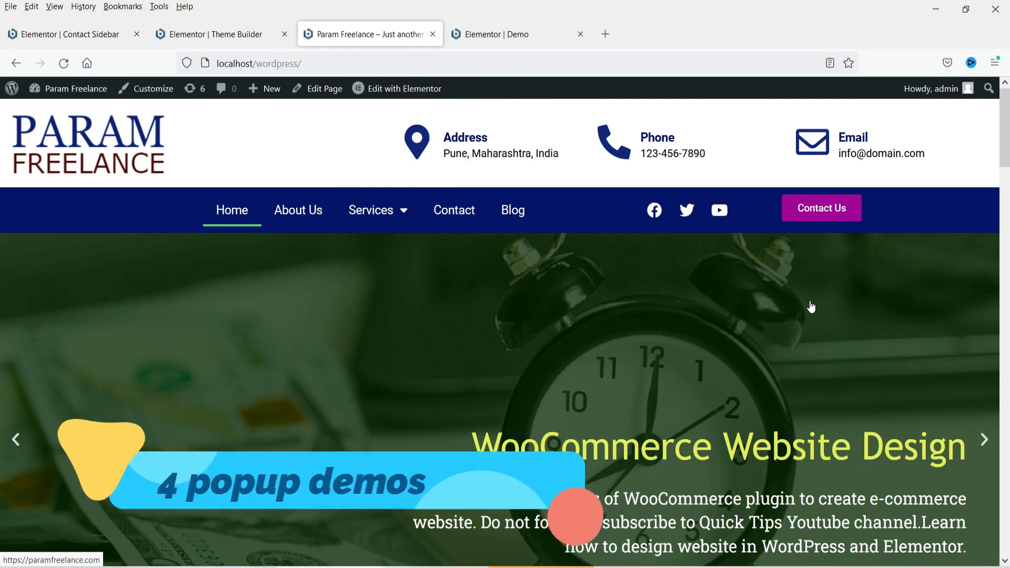
View the slide-in popup behind the header's Contact Us button, look through its contact form, and close it
{"action": "left_click", "coordinate": [830, 216]}
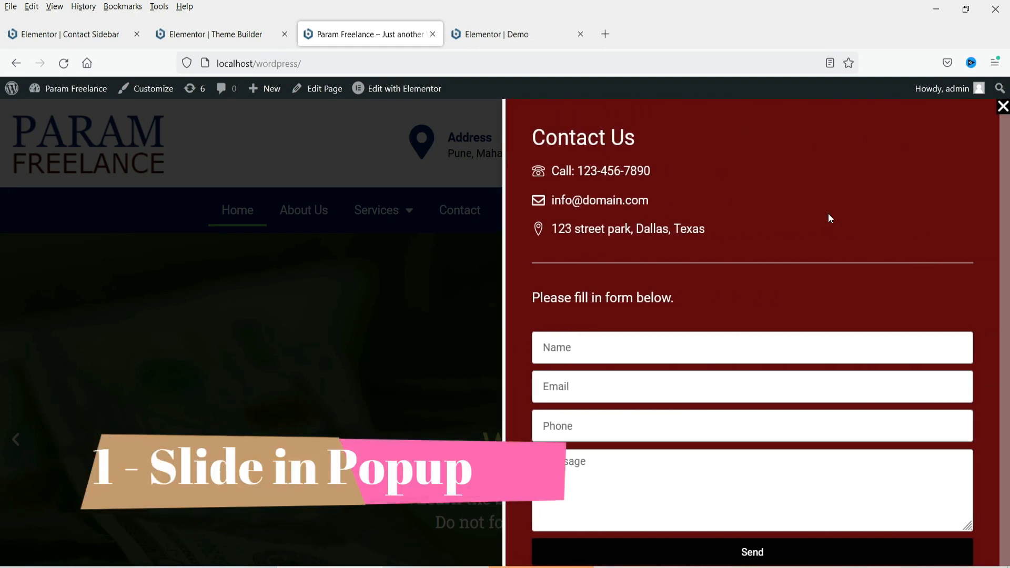
{"action": "scroll", "coordinate": [786, 208], "scroll_direction": "down", "scroll_amount": 1}
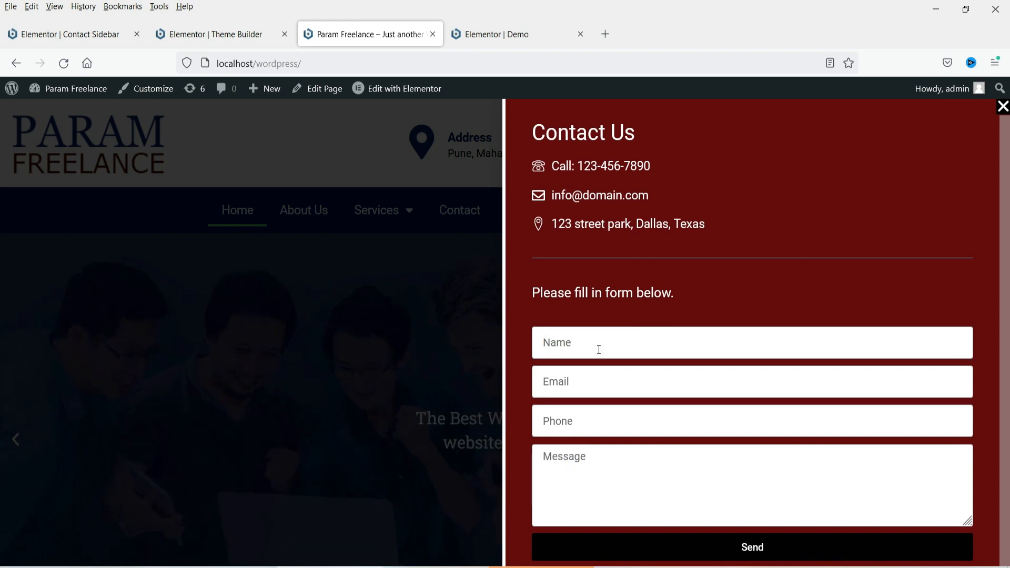
{"action": "left_click", "coordinate": [1003, 106]}
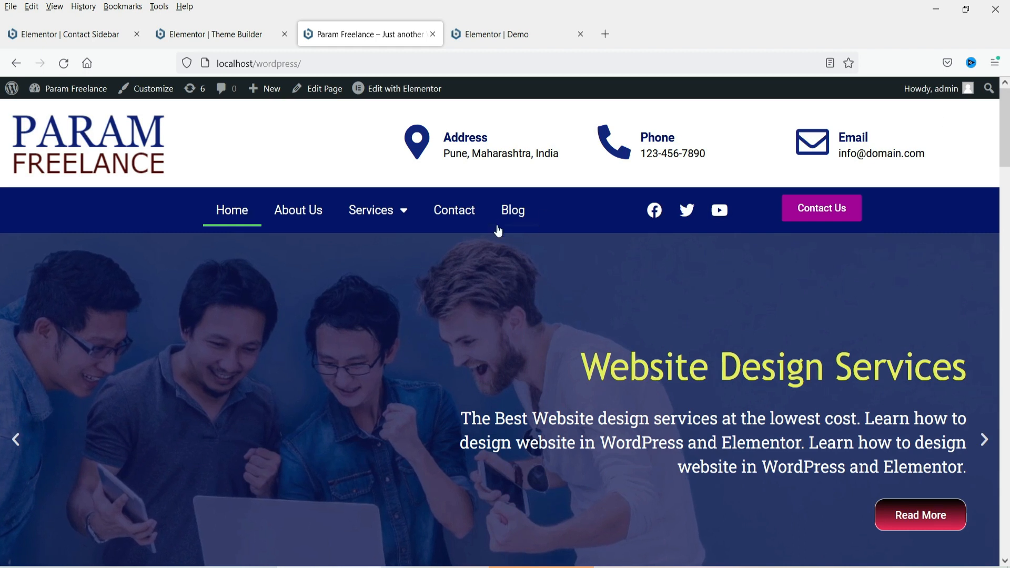
Go to the Contact page, trigger the Join Mailing List popup by moving to leave the page, and close it
{"action": "left_click", "coordinate": [468, 224]}
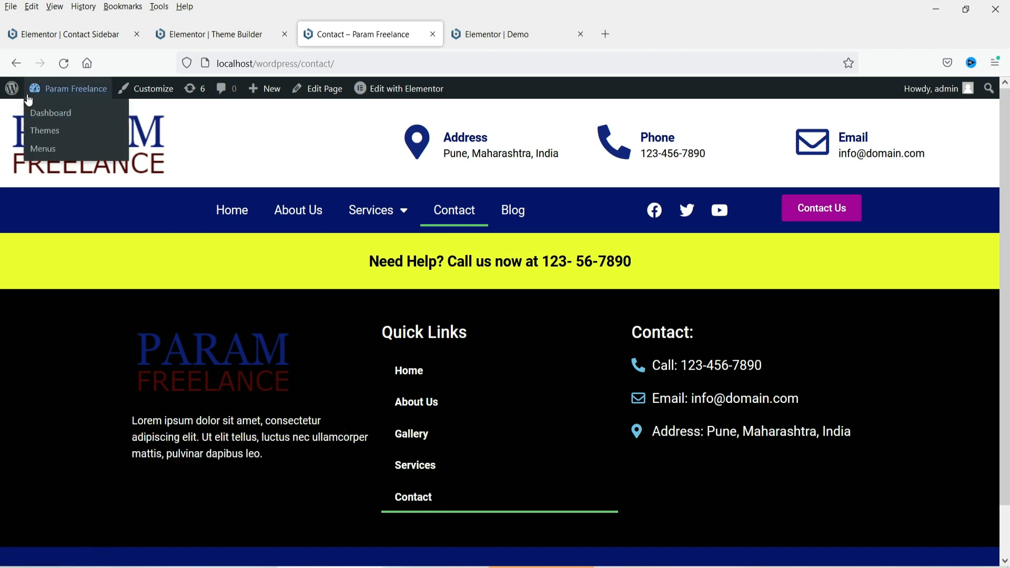
{"action": "mouse_move", "coordinate": [19, 68]}
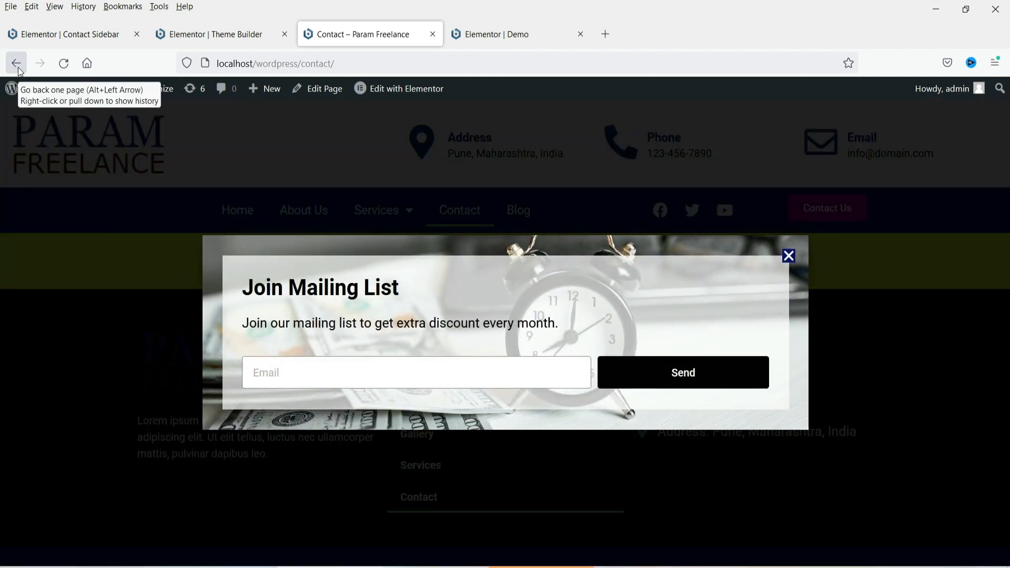
{"action": "left_click", "coordinate": [25, 365]}
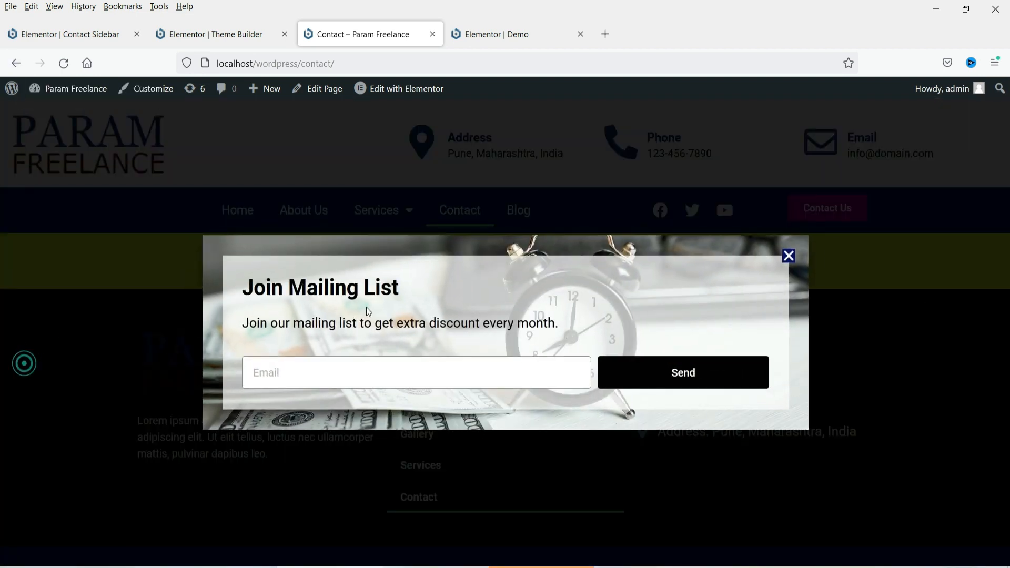
{"action": "left_click", "coordinate": [787, 257]}
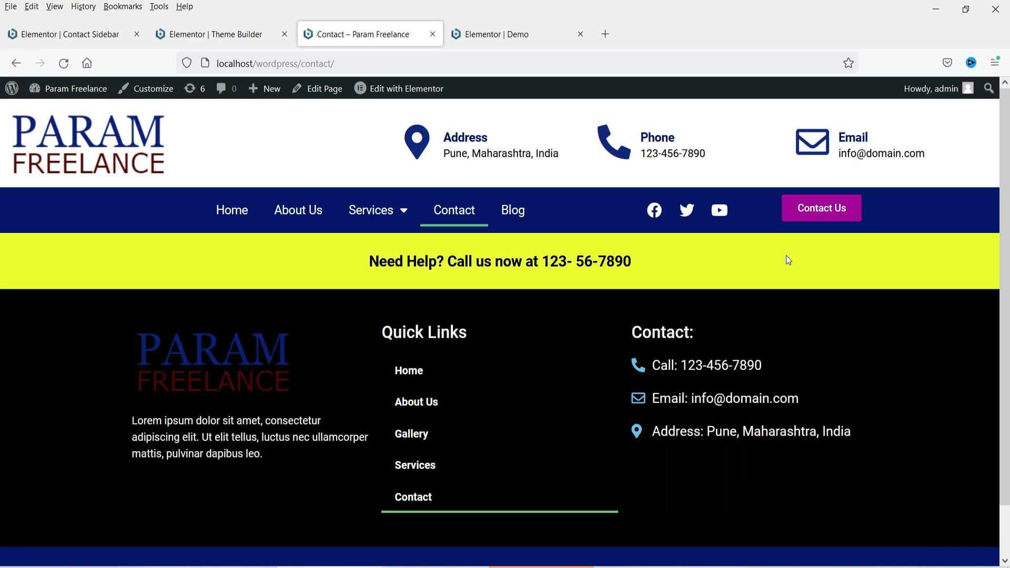
View and close the Today's Special popup on the Home page and the Extra Discount popup on the Demo page
{"action": "left_click", "coordinate": [234, 219]}
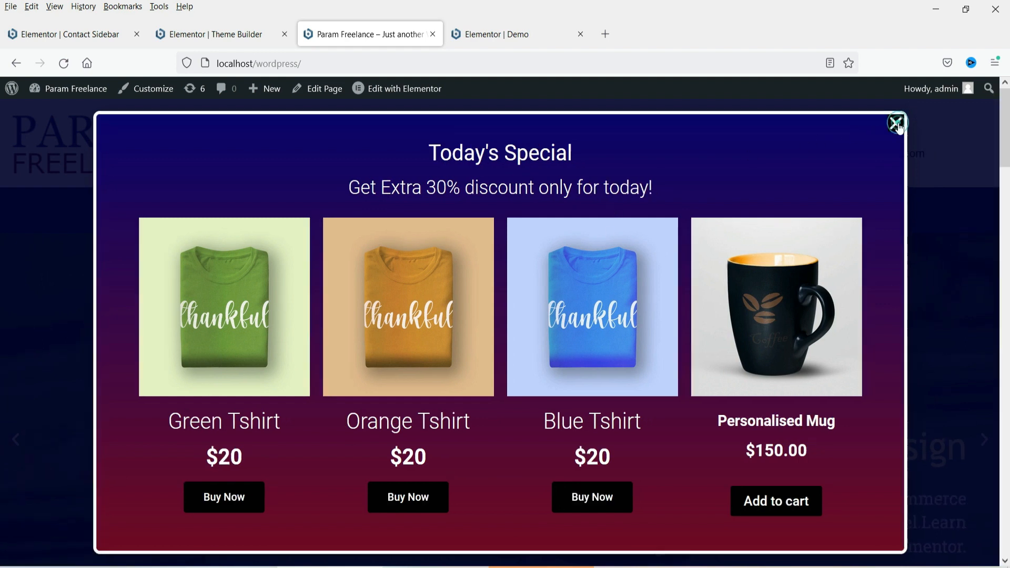
{"action": "left_click", "coordinate": [901, 126]}
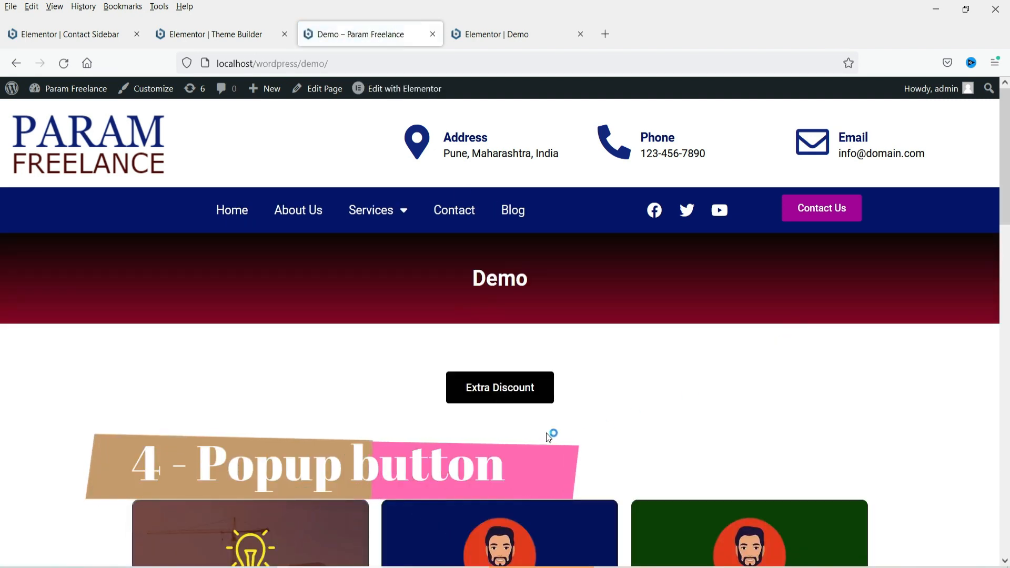
{"action": "left_click", "coordinate": [500, 396]}
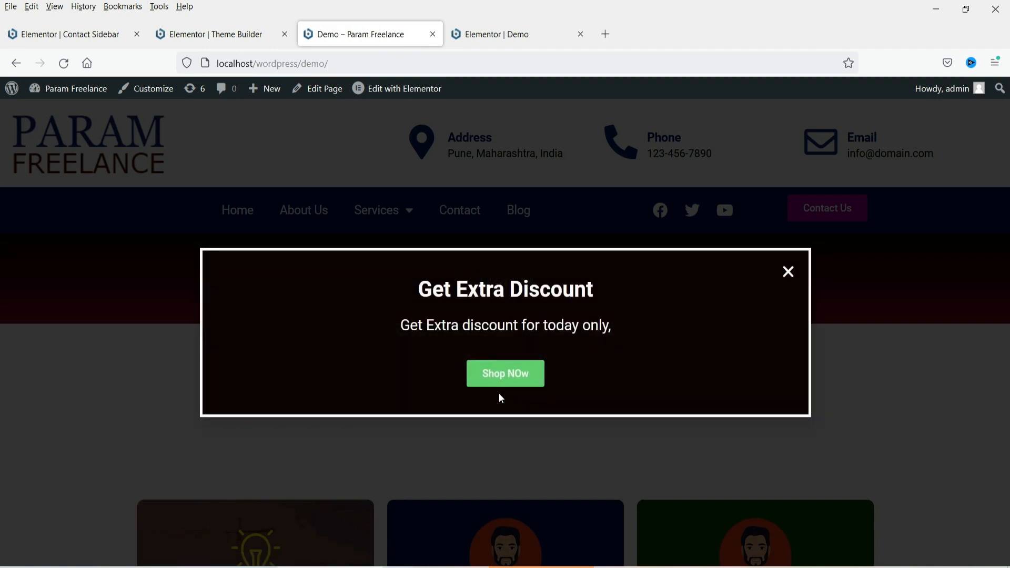
{"action": "left_click", "coordinate": [788, 279]}
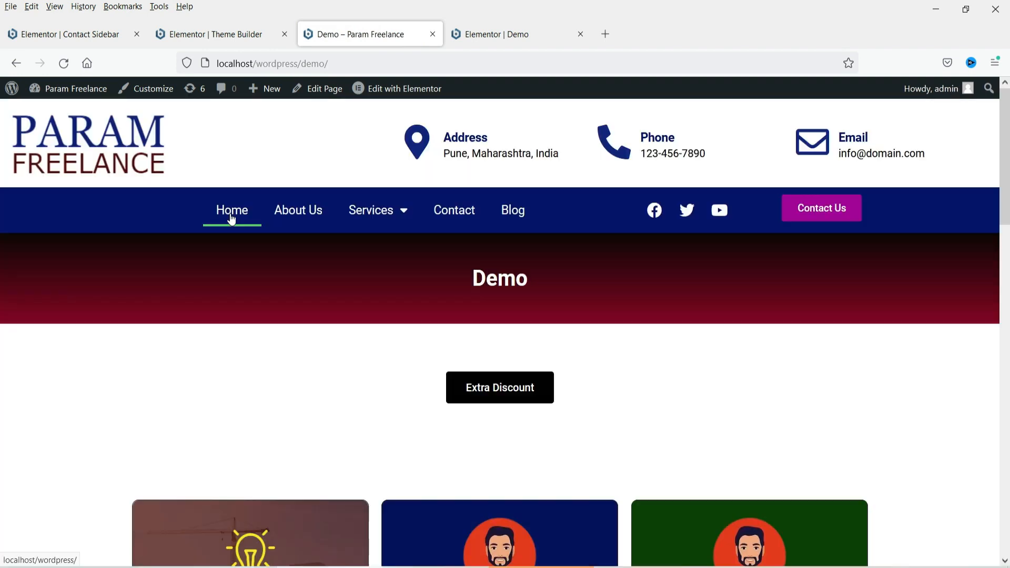
Return to the Home page, open the Personalised Mug from the Today's Special popup, and look through its product page
{"action": "left_click", "coordinate": [231, 214]}
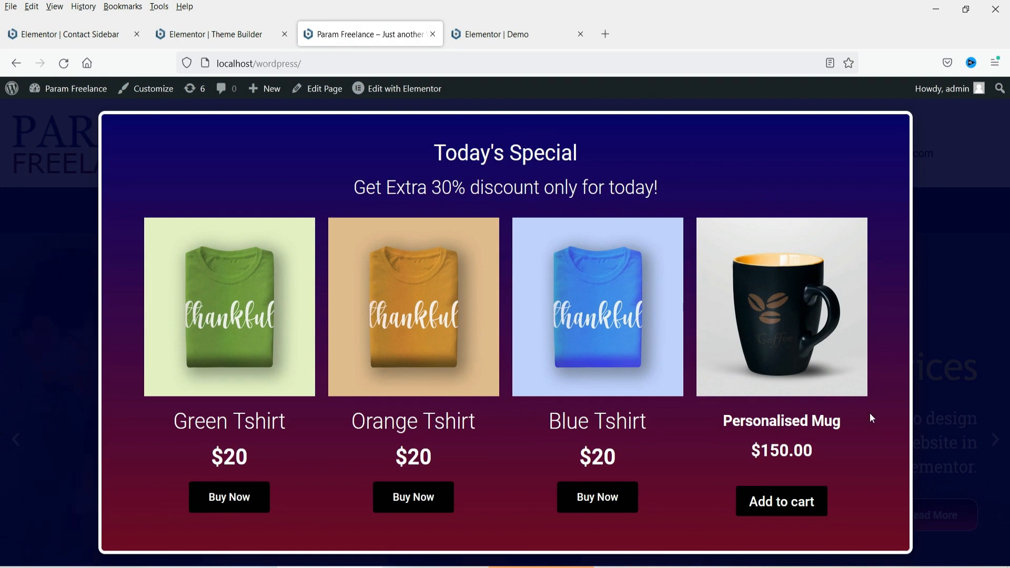
{"action": "left_click", "coordinate": [779, 317]}
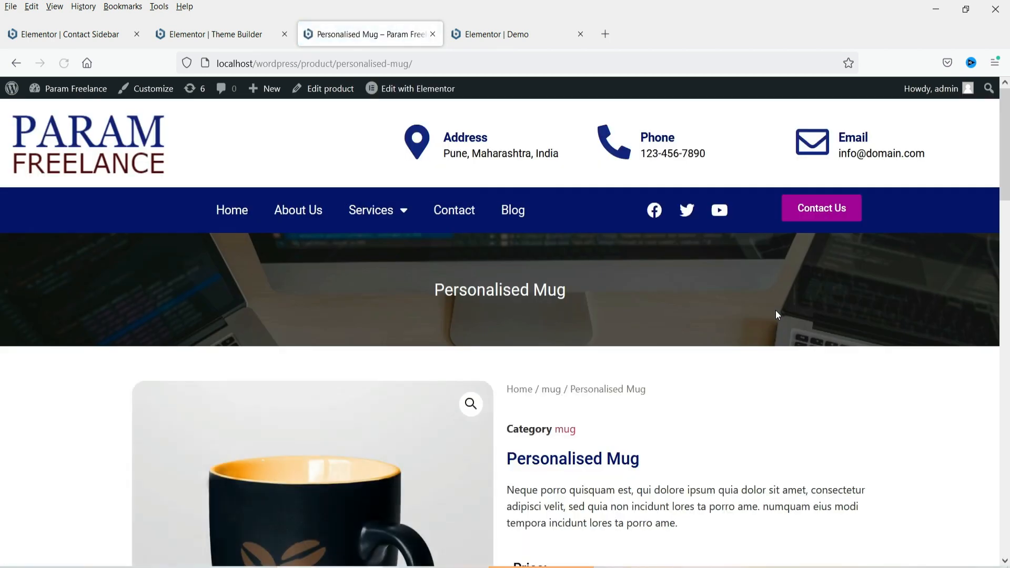
{"action": "scroll", "coordinate": [744, 328], "scroll_direction": "down", "scroll_amount": 5}
{"action": "scroll", "coordinate": [744, 328], "scroll_direction": "up", "scroll_amount": 5}
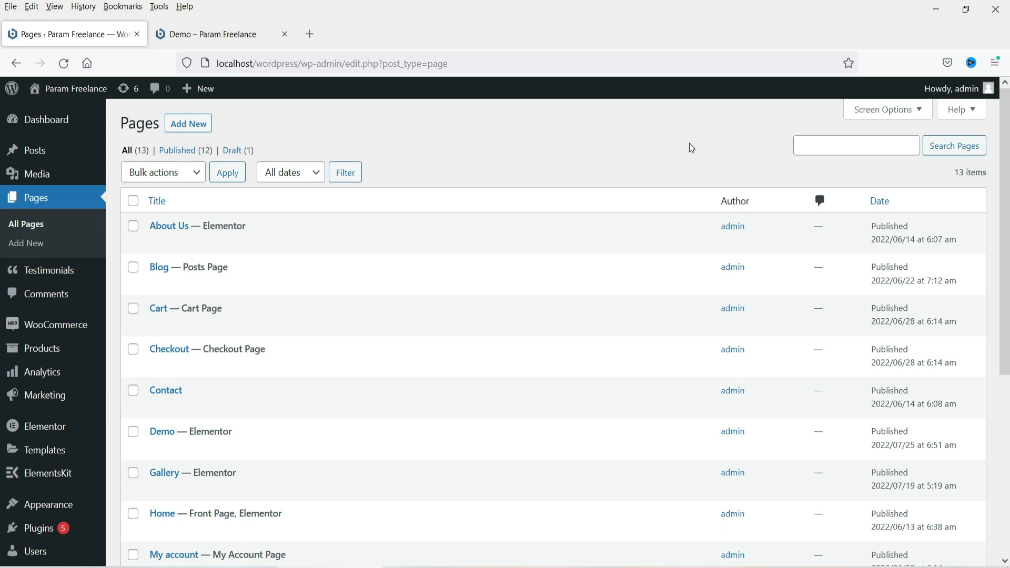
Go to the Popups templates in the WordPress admin and start adding a new popup
{"action": "mouse_move", "coordinate": [38, 432]}
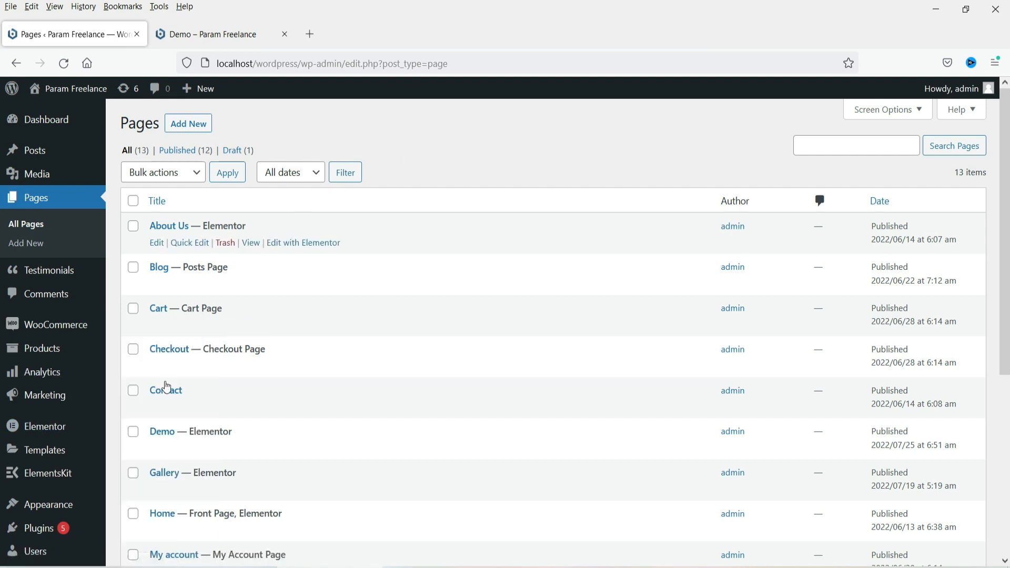
{"action": "mouse_move", "coordinate": [57, 456]}
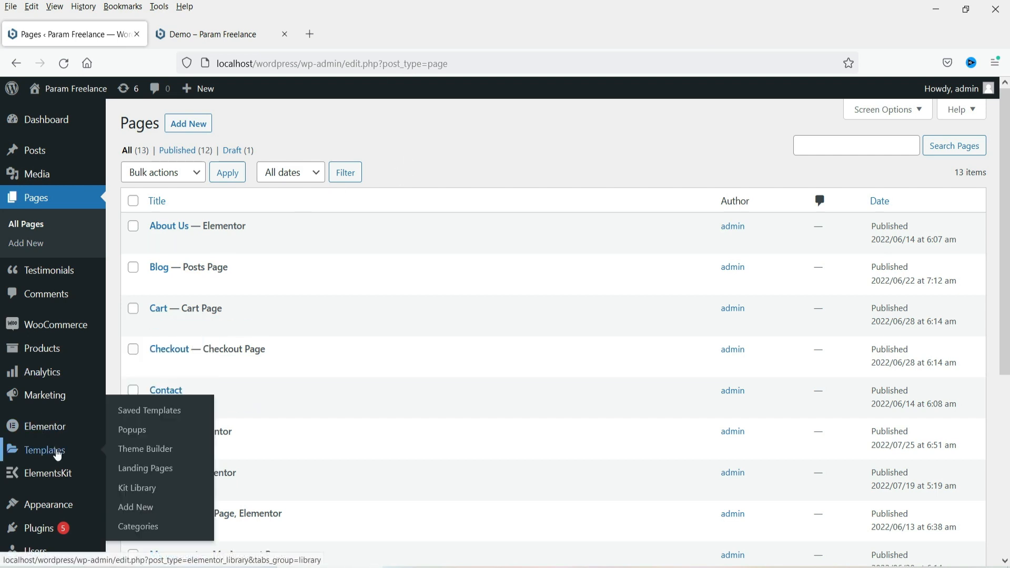
{"action": "left_click", "coordinate": [126, 431]}
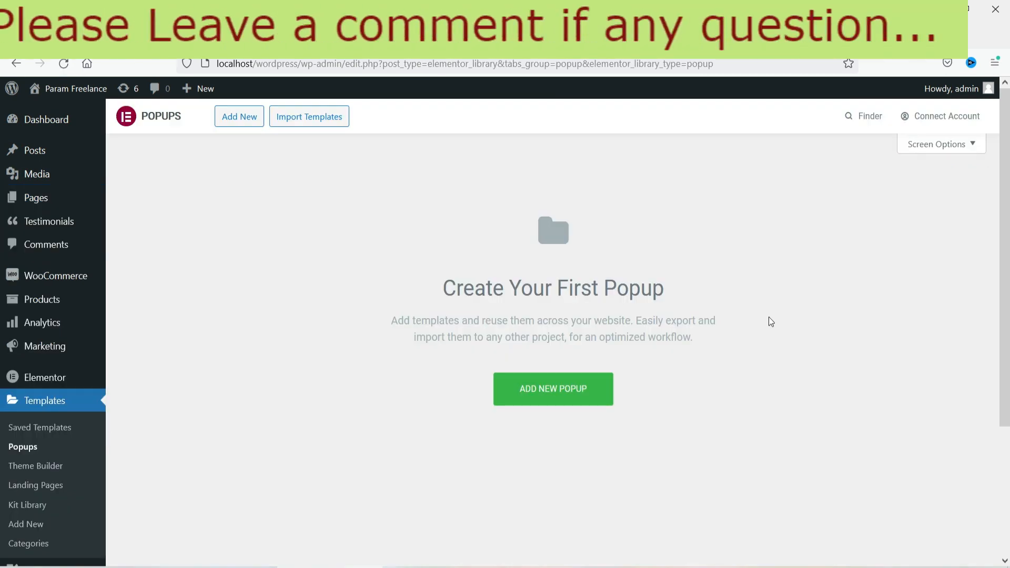
{"action": "left_click", "coordinate": [549, 400]}
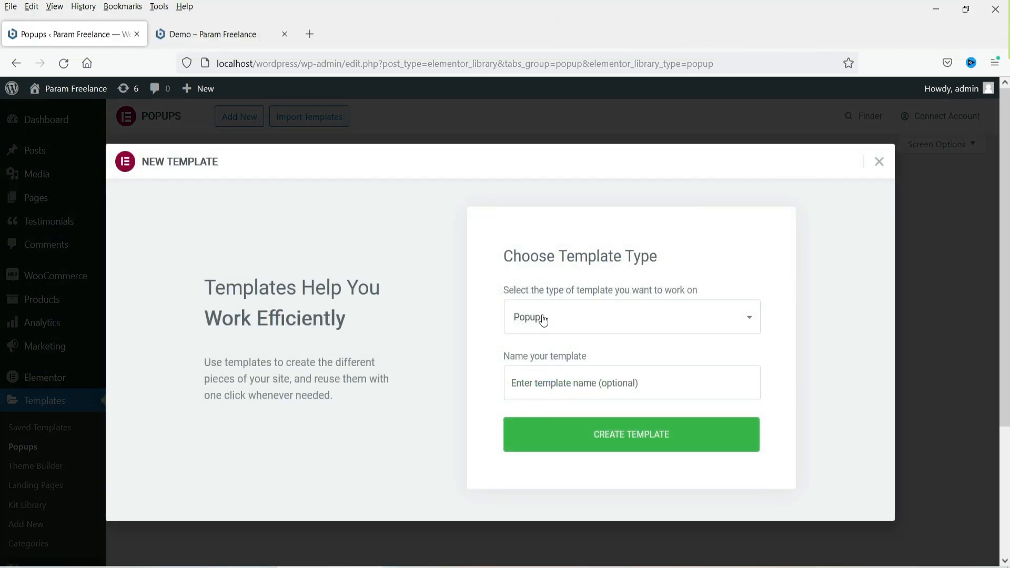
Create a template of type Popup named "Todays Special"
{"action": "left_click", "coordinate": [562, 325]}
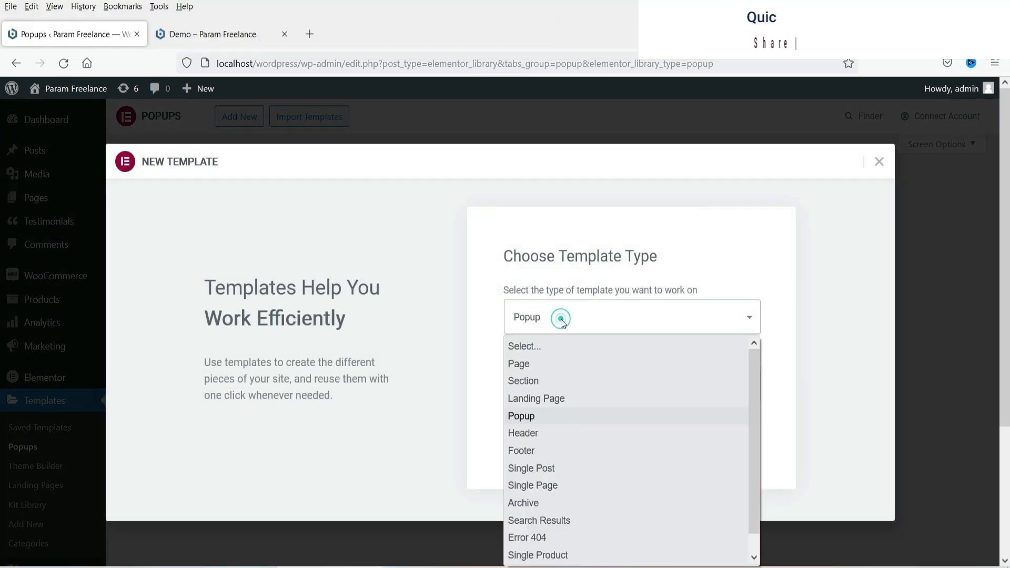
{"action": "left_click", "coordinate": [562, 418]}
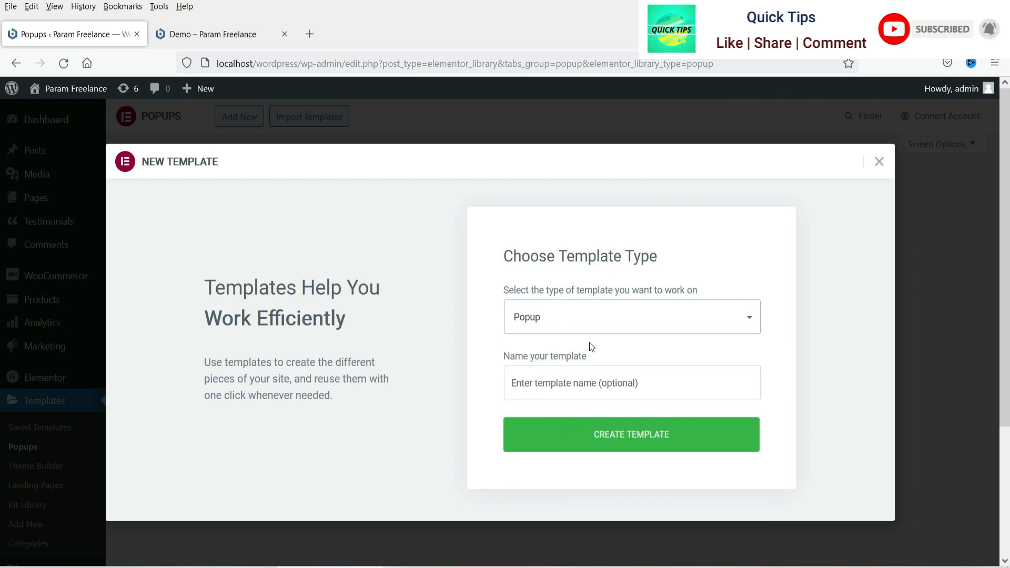
{"action": "left_click", "coordinate": [590, 383]}
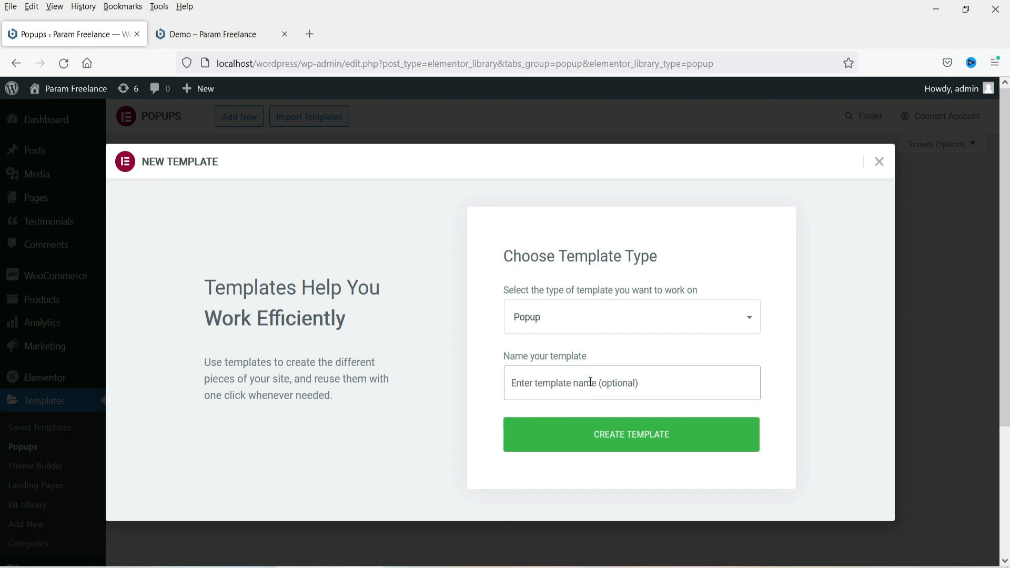
{"action": "type", "text": "Today"}
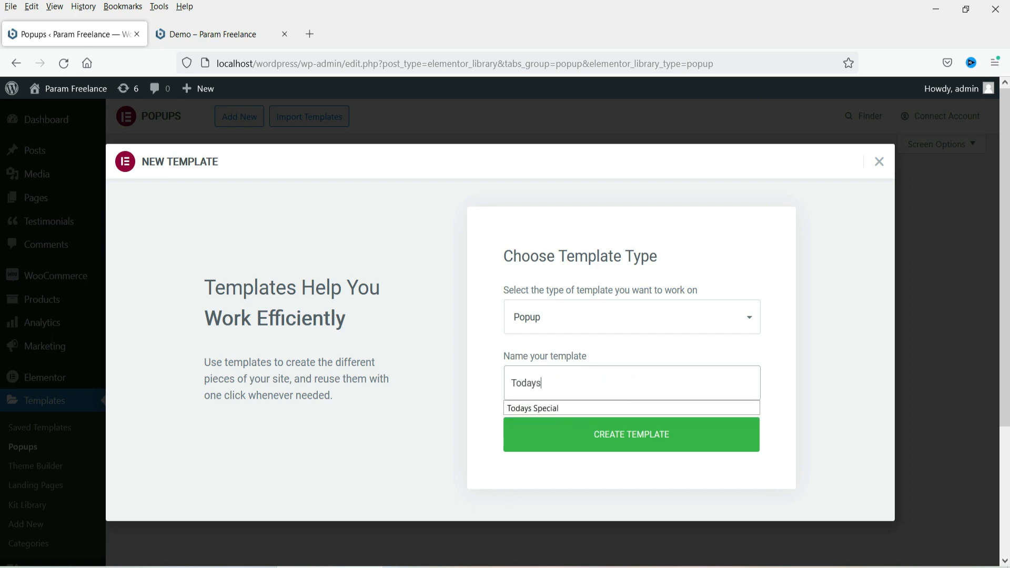
{"action": "type", "text": "s"}
{"action": "left_click", "coordinate": [587, 409]}
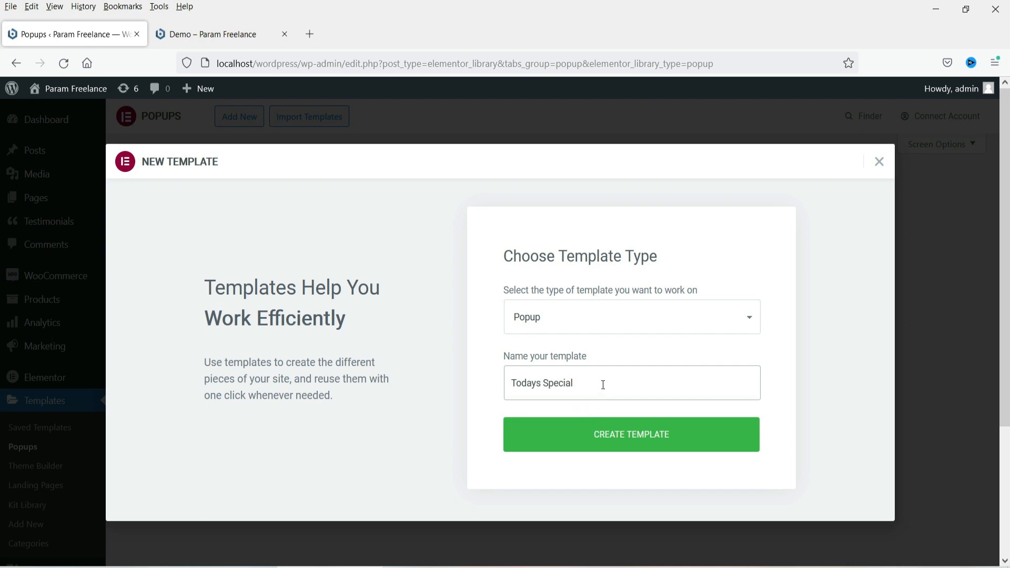
{"action": "left_click", "coordinate": [650, 446]}
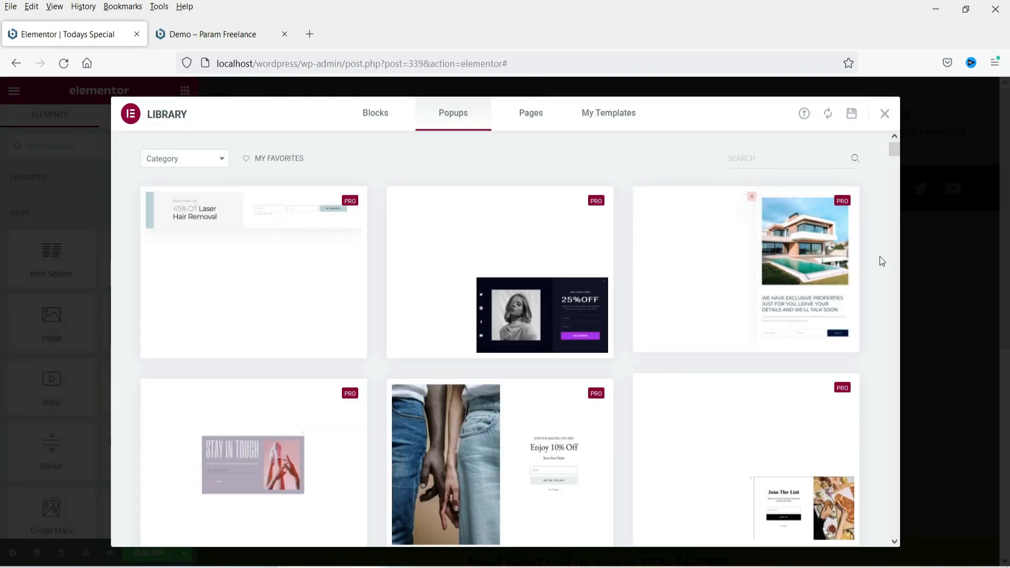
Look over the ready-made popup templates and close the library without inserting one, leaving a blank popup
{"action": "mouse_move", "coordinate": [731, 311]}
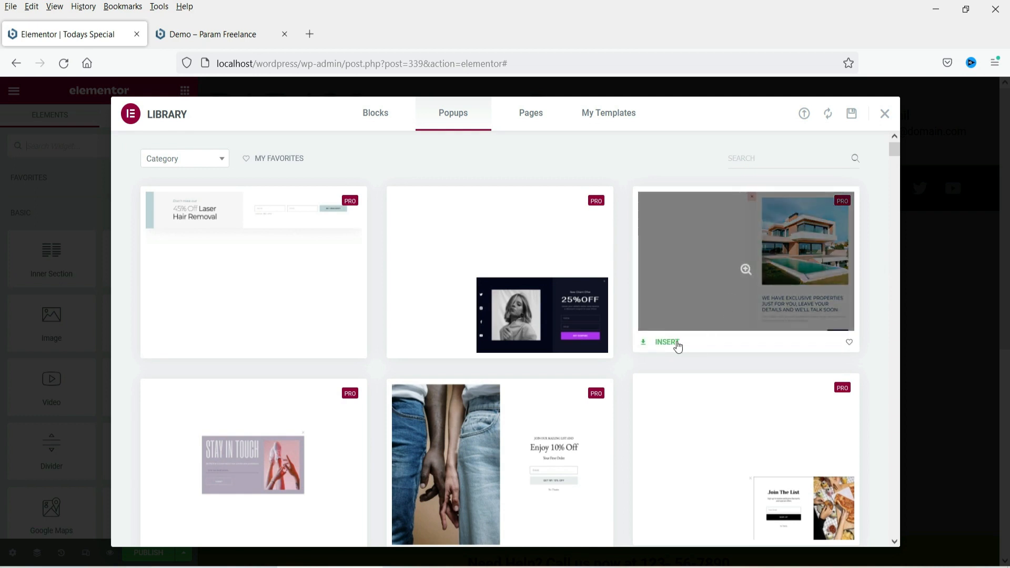
{"action": "left_click", "coordinate": [885, 116]}
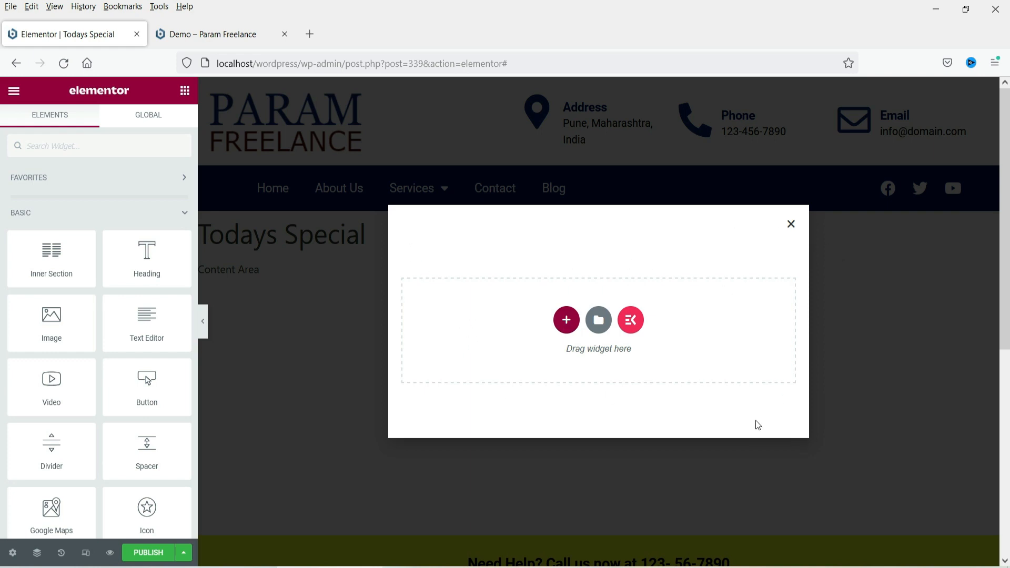
{"action": "left_click", "coordinate": [430, 232]}
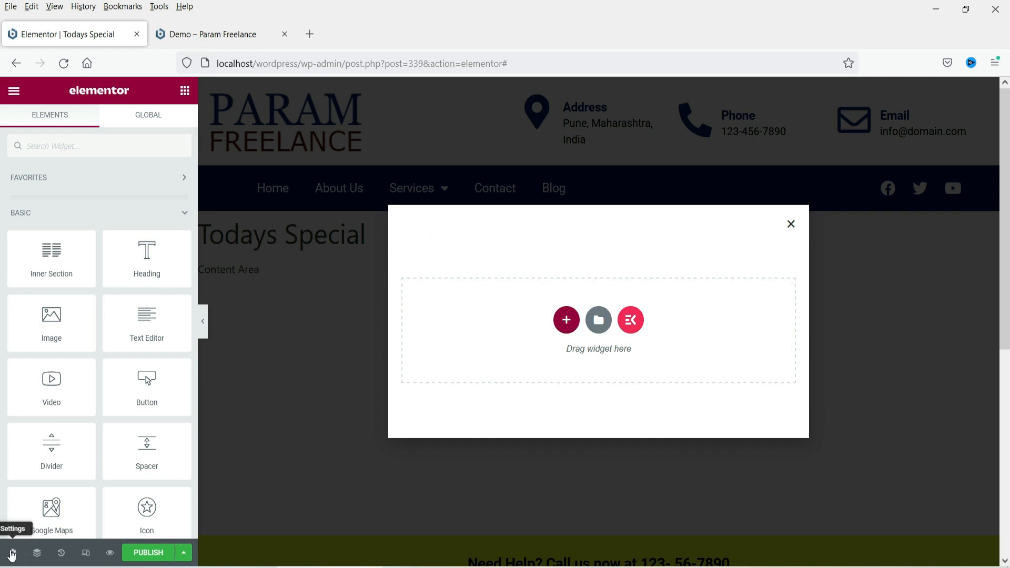
In the popup settings, switch the width unit to VW, try a width of 70, and settle on 80
{"action": "left_click", "coordinate": [12, 553]}
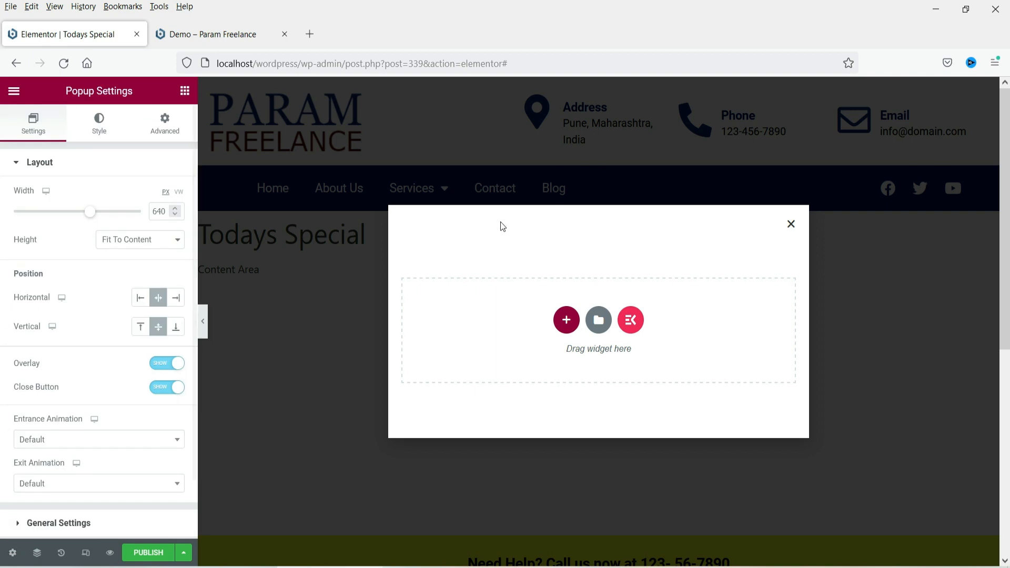
{"action": "left_click", "coordinate": [180, 193]}
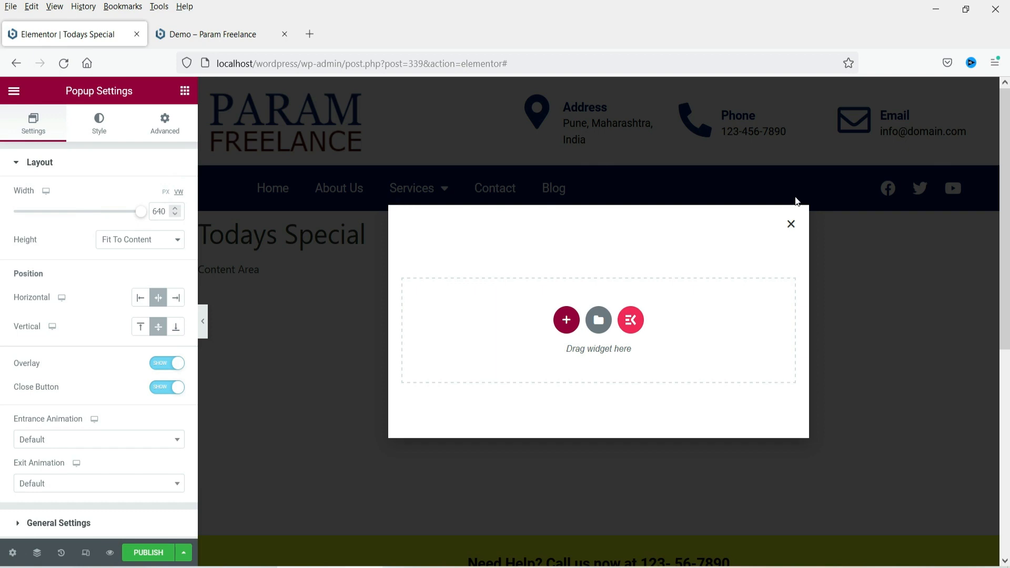
{"action": "double_click", "coordinate": [161, 211]}
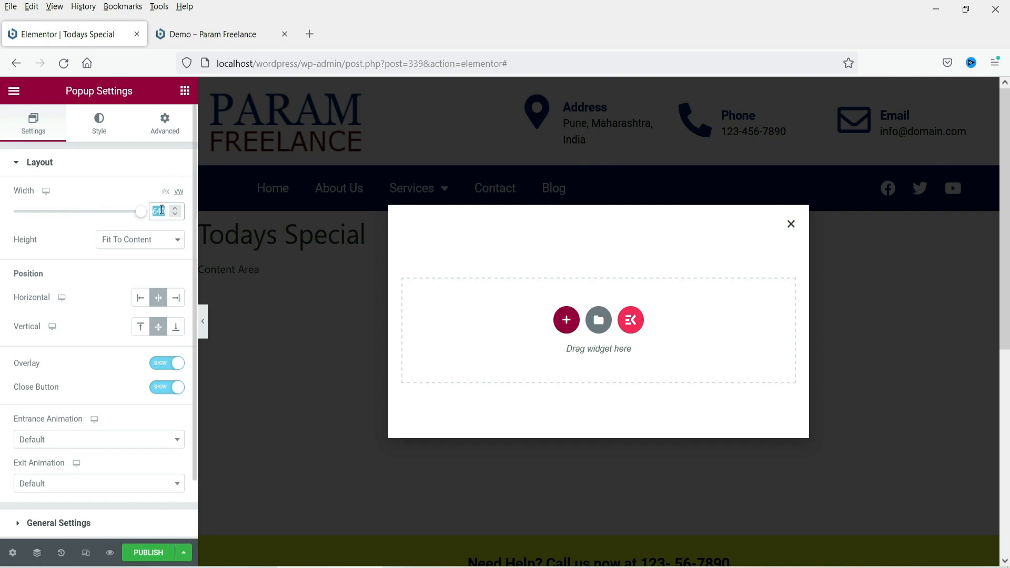
{"action": "type", "text": "70"}
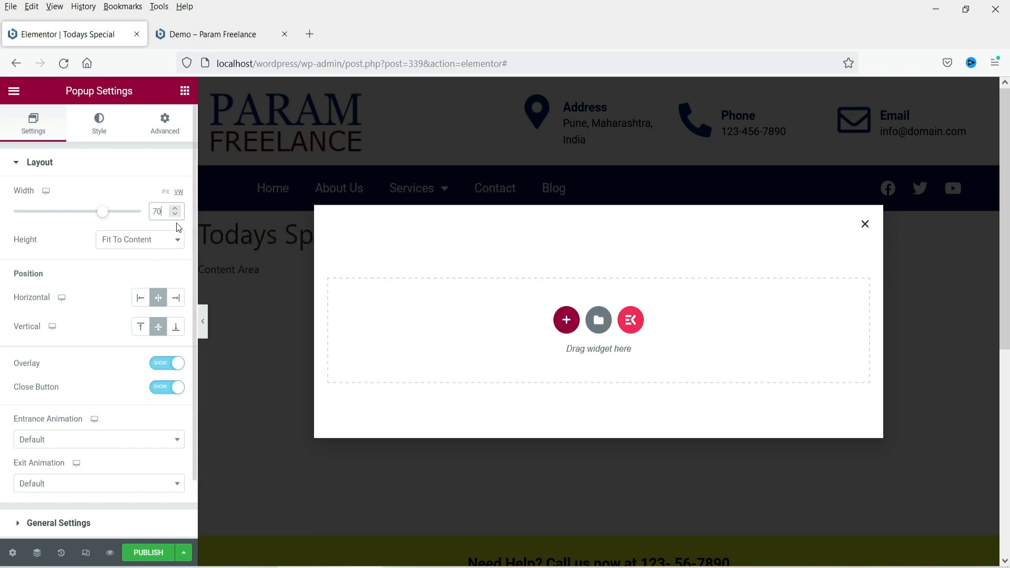
{"action": "double_click", "coordinate": [159, 208]}
{"action": "type", "text": "80"}
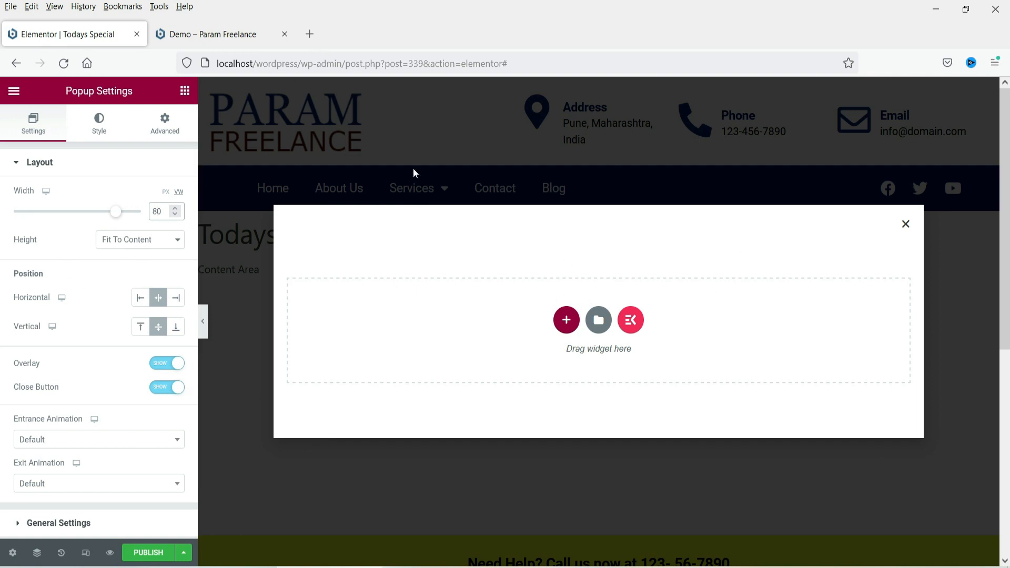
Try the Fit To Screen height for the popup and return it to Fit To Content
{"action": "left_click", "coordinate": [125, 240]}
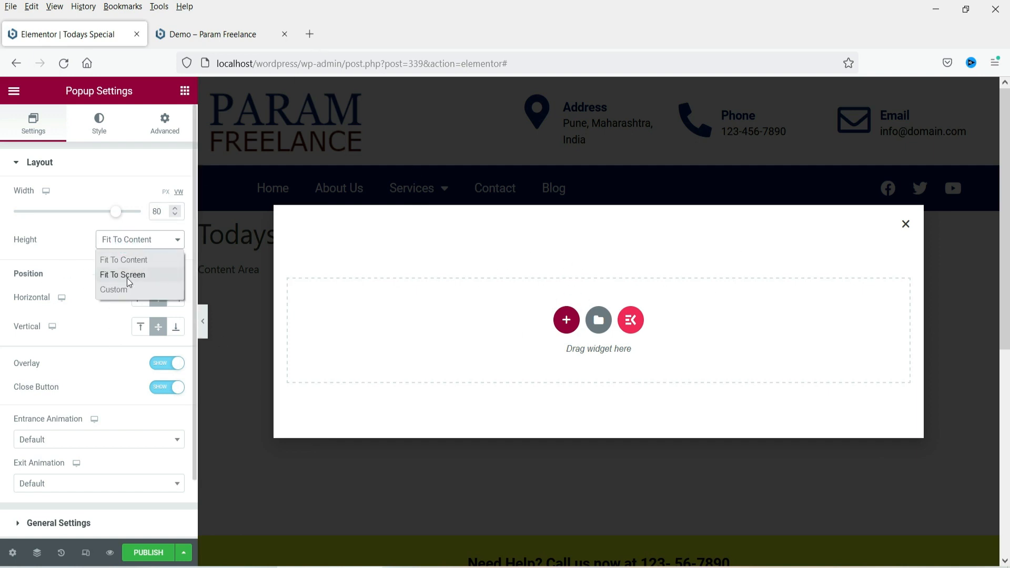
{"action": "left_click", "coordinate": [127, 276]}
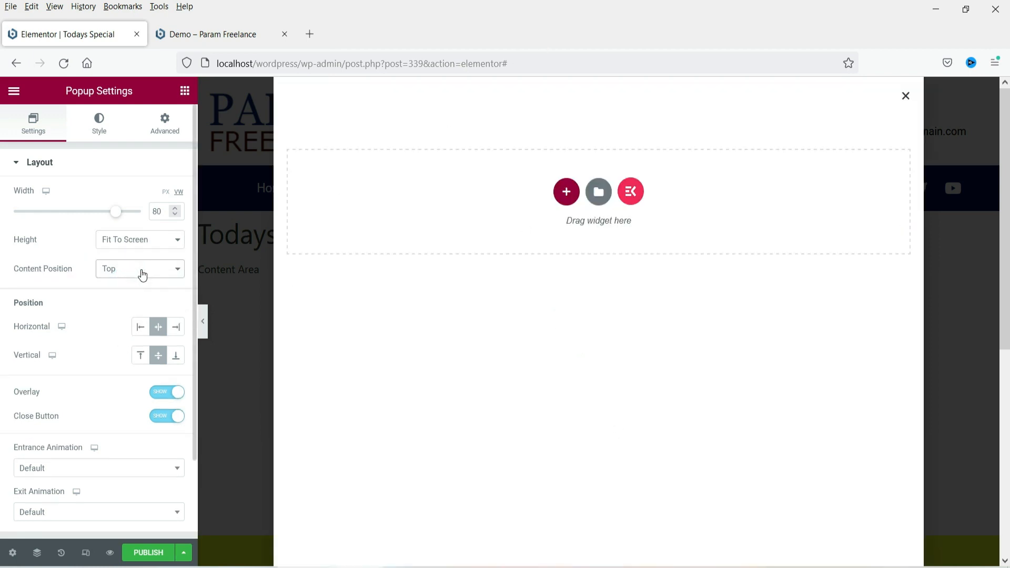
{"action": "left_click", "coordinate": [138, 242]}
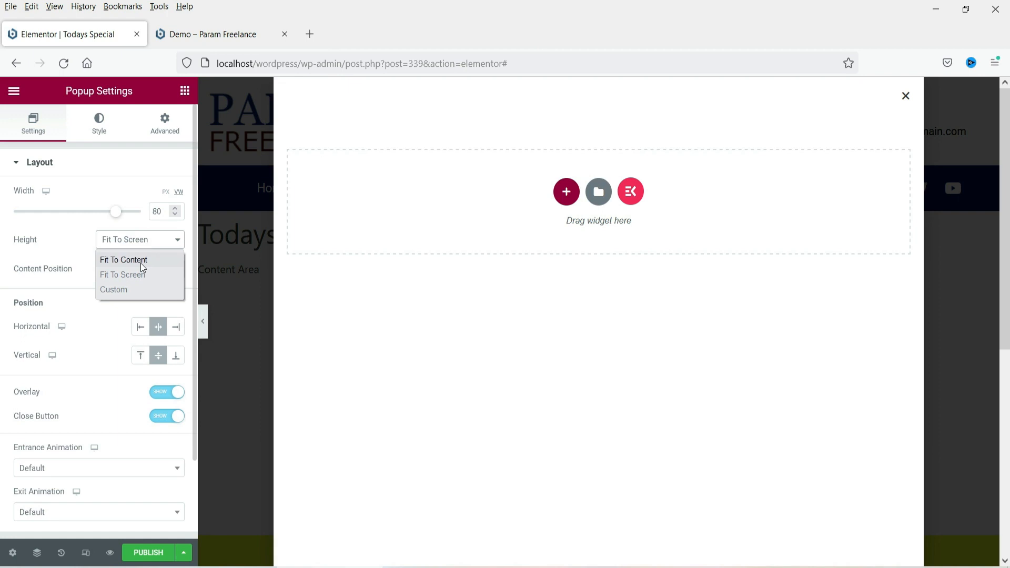
{"action": "left_click", "coordinate": [141, 264]}
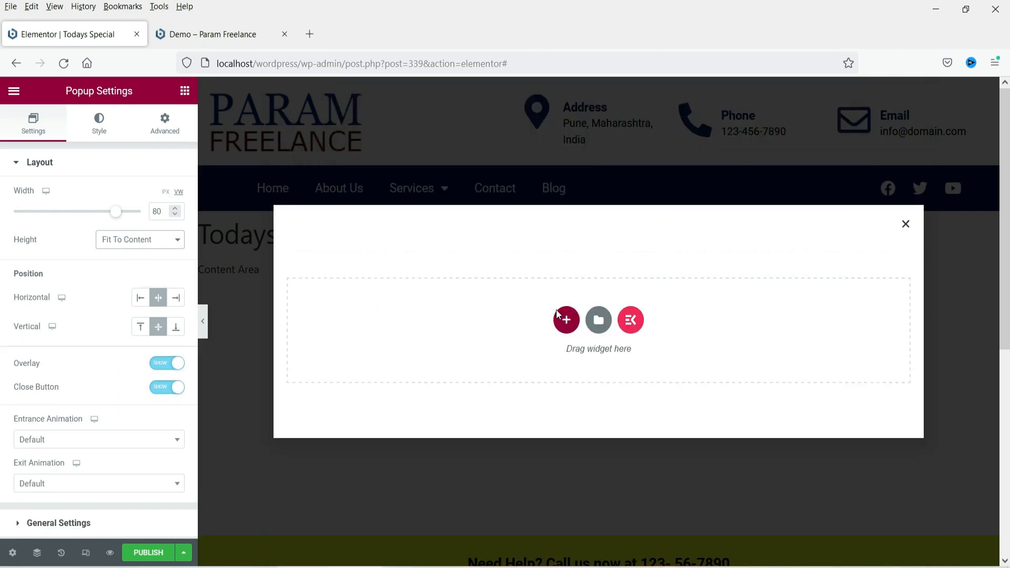
Try the popup at the right, left, top and bottom positions, returning both horizontal and vertical alignment to Center
{"action": "left_click", "coordinate": [176, 298]}
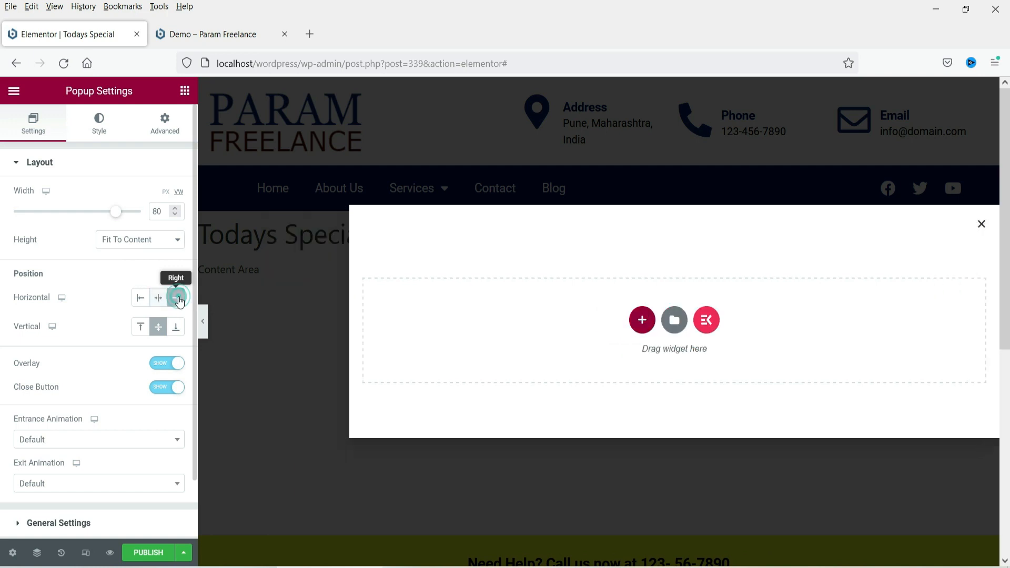
{"action": "left_click", "coordinate": [140, 298]}
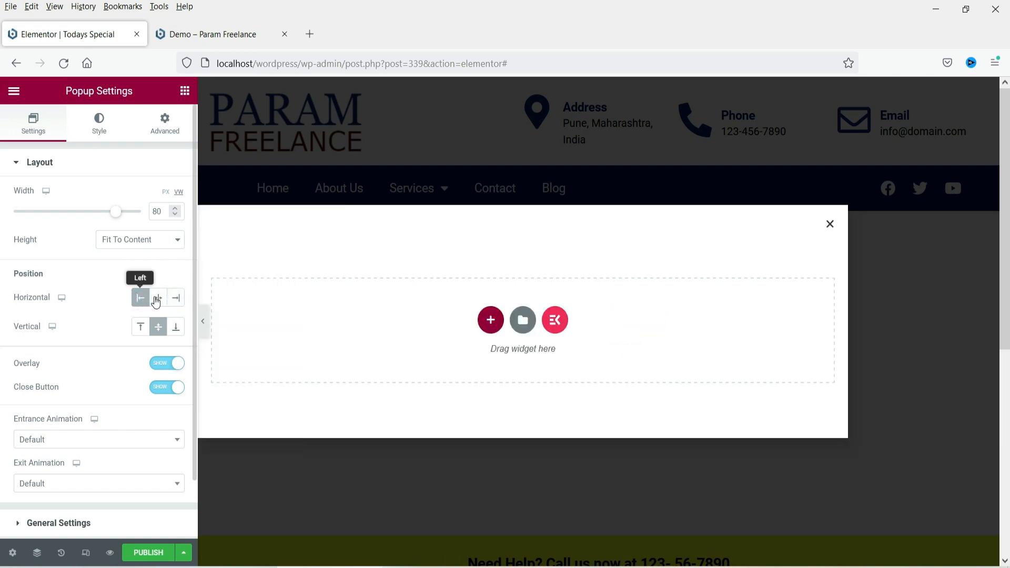
{"action": "left_click", "coordinate": [157, 299]}
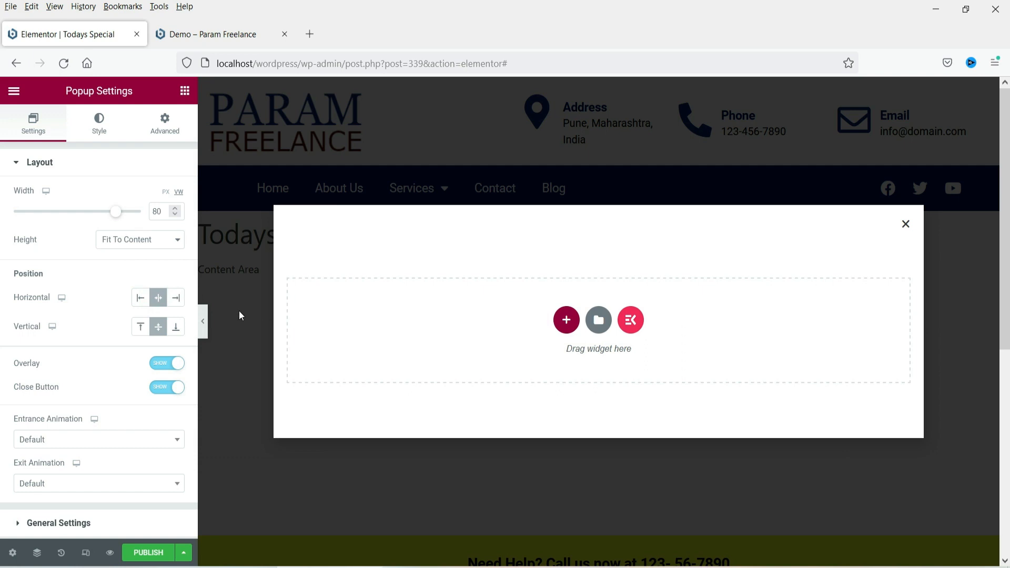
{"action": "left_click", "coordinate": [140, 327]}
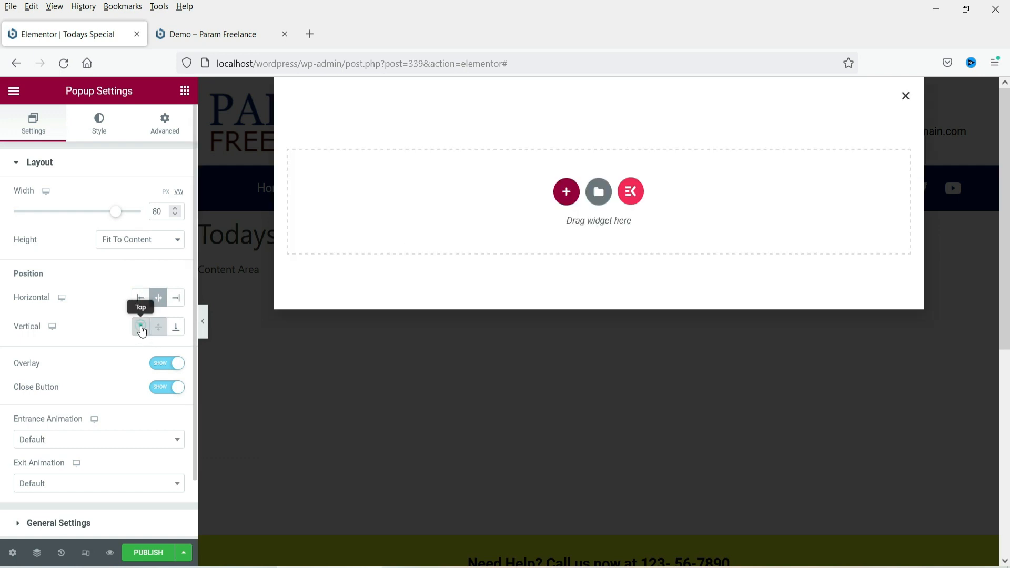
{"action": "left_click", "coordinate": [174, 327]}
{"action": "left_click", "coordinate": [157, 328]}
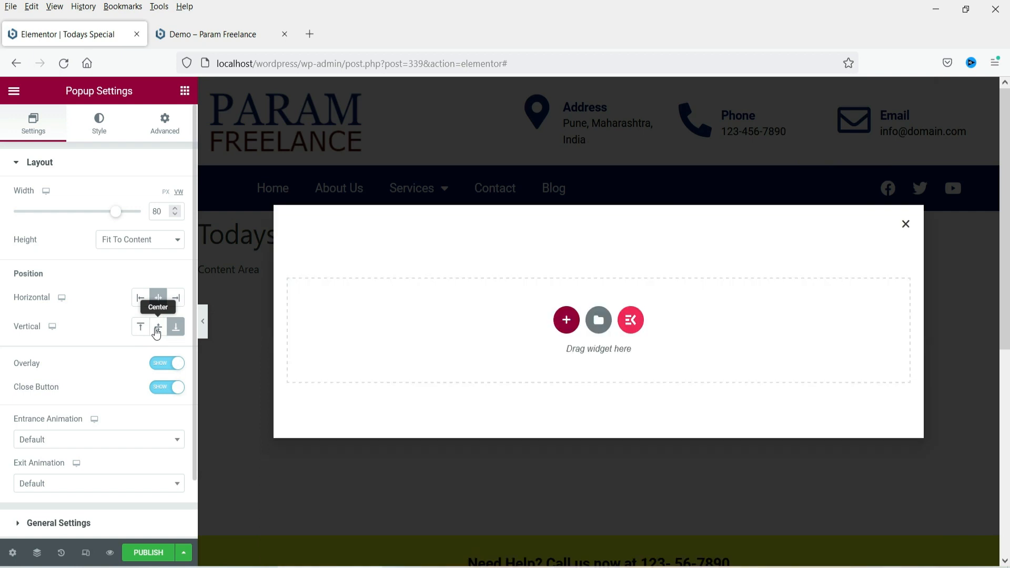
{"action": "left_click", "coordinate": [157, 330]}
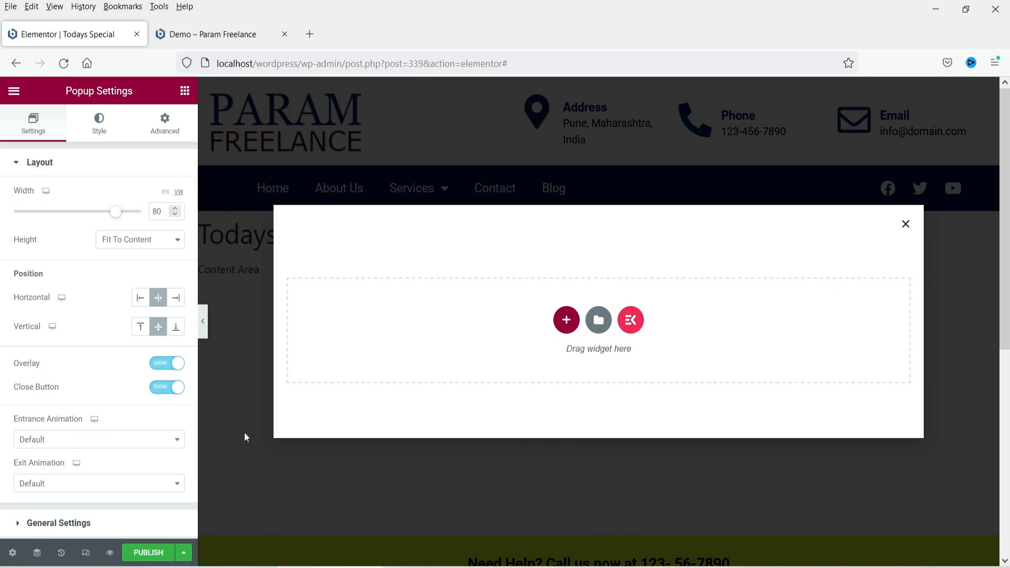
Hide and show again the popup's overlay and its close button to compare their effect
{"action": "left_click", "coordinate": [162, 364]}
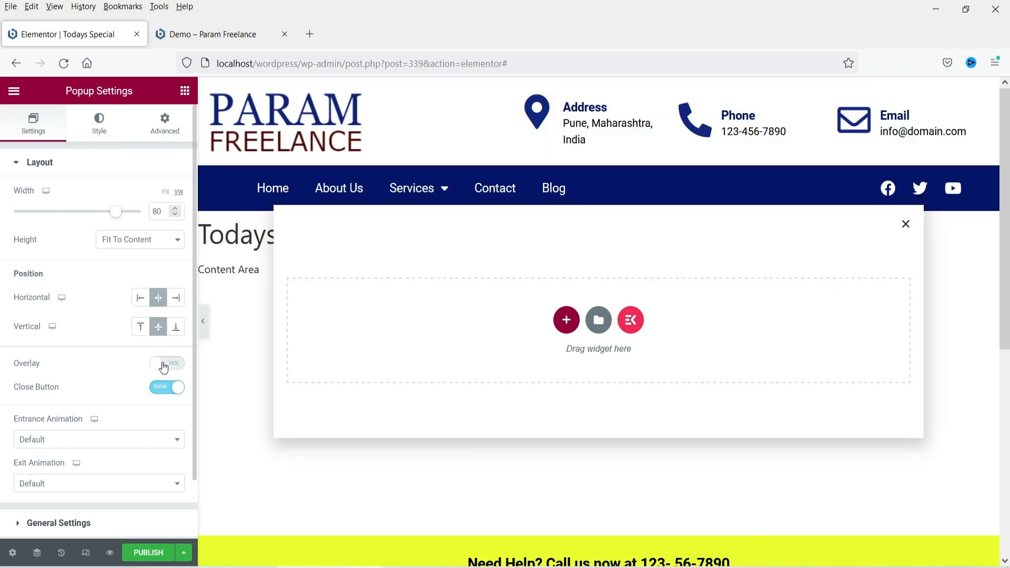
{"action": "left_click", "coordinate": [164, 365]}
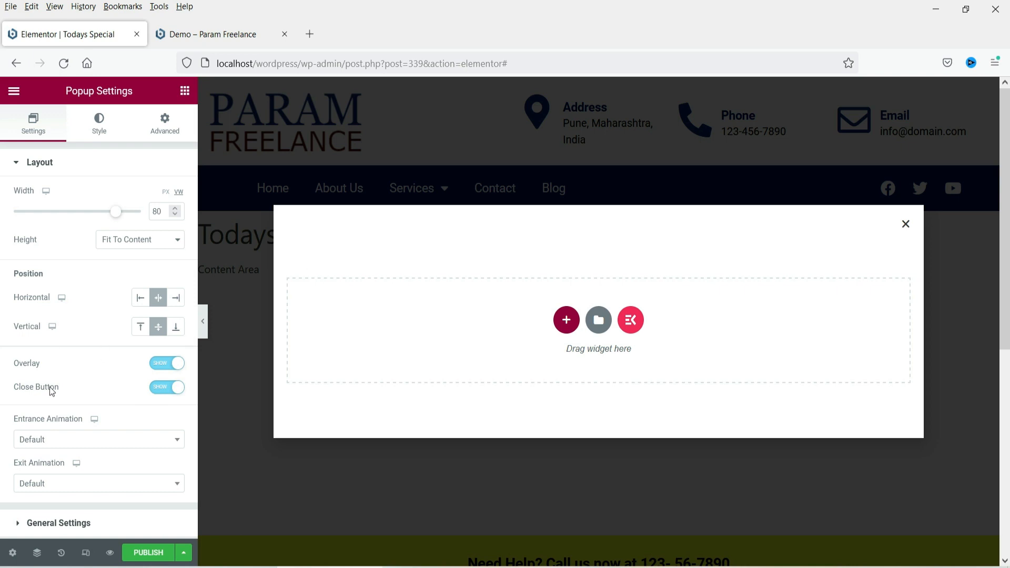
{"action": "left_click", "coordinate": [166, 388]}
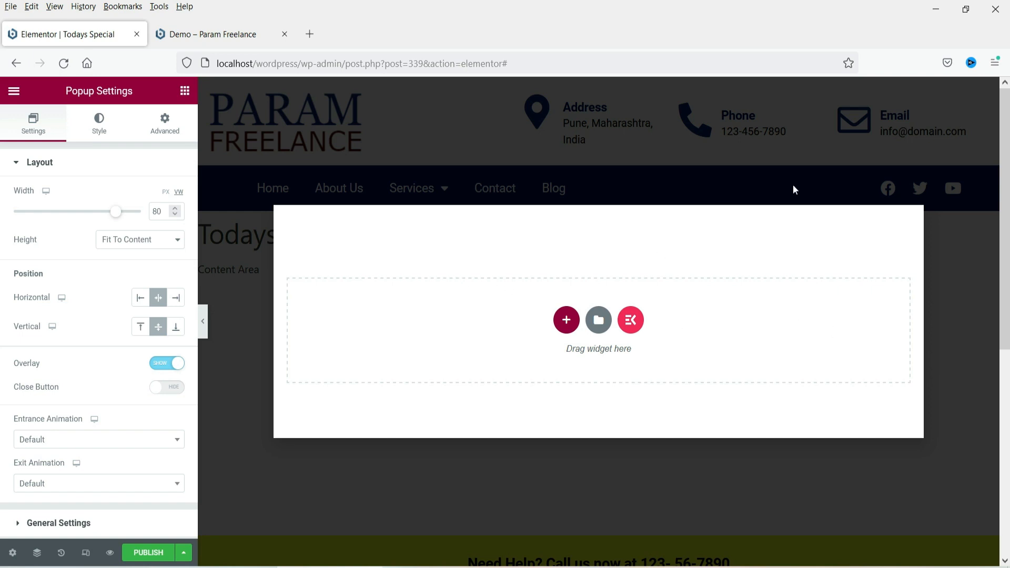
{"action": "left_click", "coordinate": [174, 388]}
Set the popup's entrance animation to Zoom In and its exit animation to Zoom Out
{"action": "scroll", "coordinate": [105, 294], "scroll_direction": "down", "scroll_amount": 2}
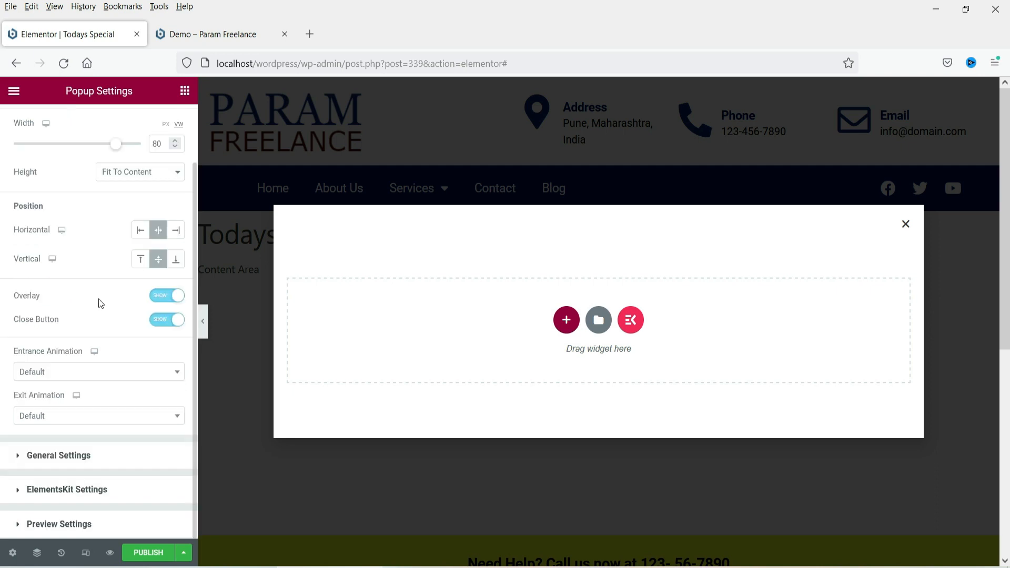
{"action": "left_click", "coordinate": [51, 374]}
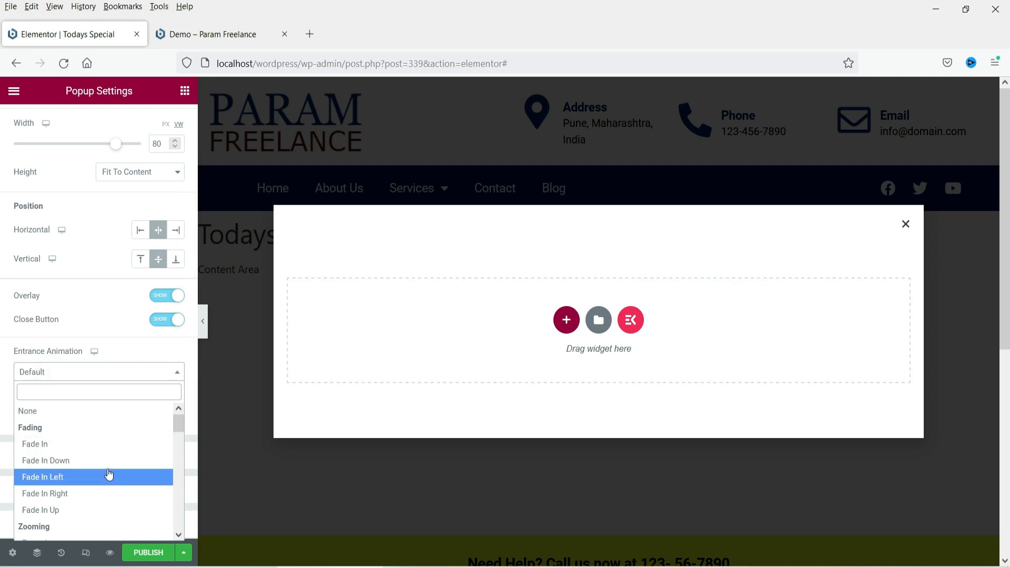
{"action": "scroll", "coordinate": [109, 444], "scroll_direction": "down", "scroll_amount": 3}
{"action": "scroll", "coordinate": [105, 437], "scroll_direction": "up", "scroll_amount": 1}
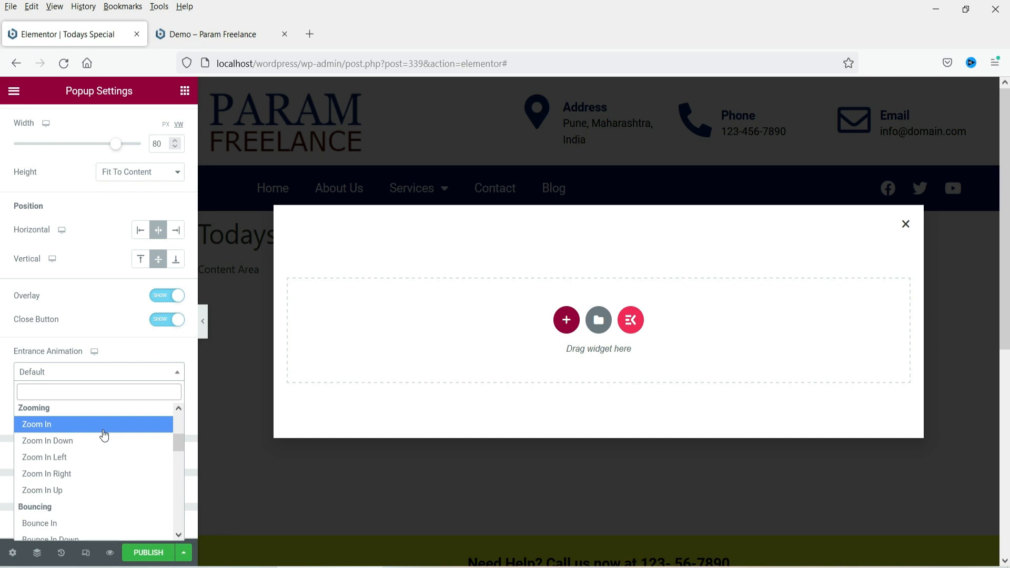
{"action": "left_click", "coordinate": [96, 432]}
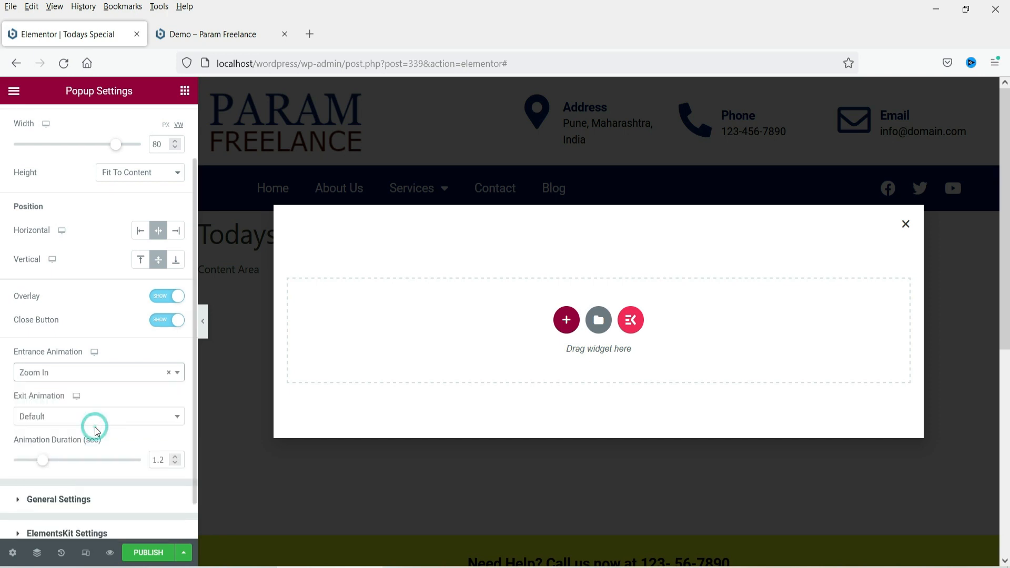
{"action": "left_click", "coordinate": [61, 416]}
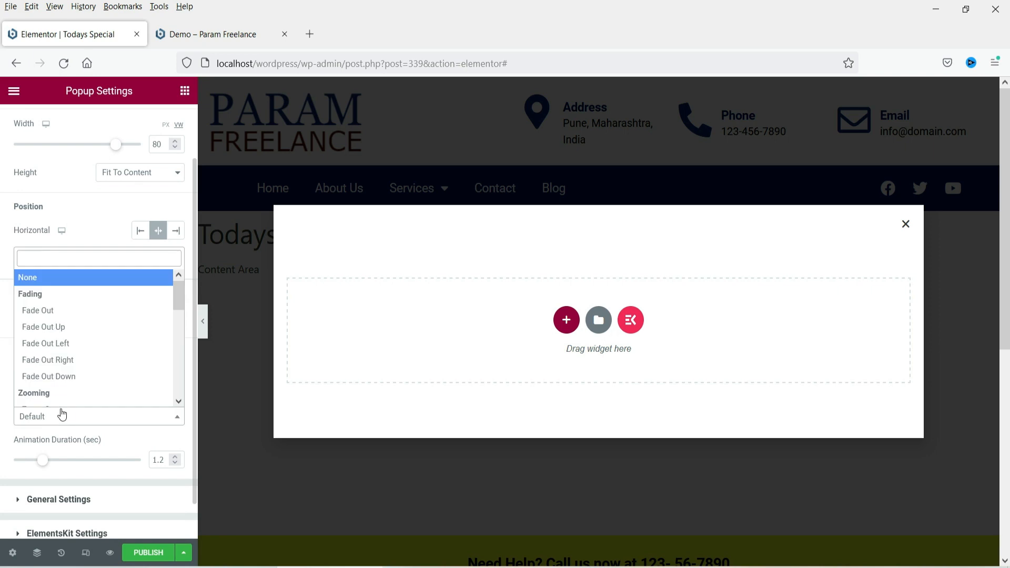
{"action": "scroll", "coordinate": [85, 358], "scroll_direction": "down", "scroll_amount": 2}
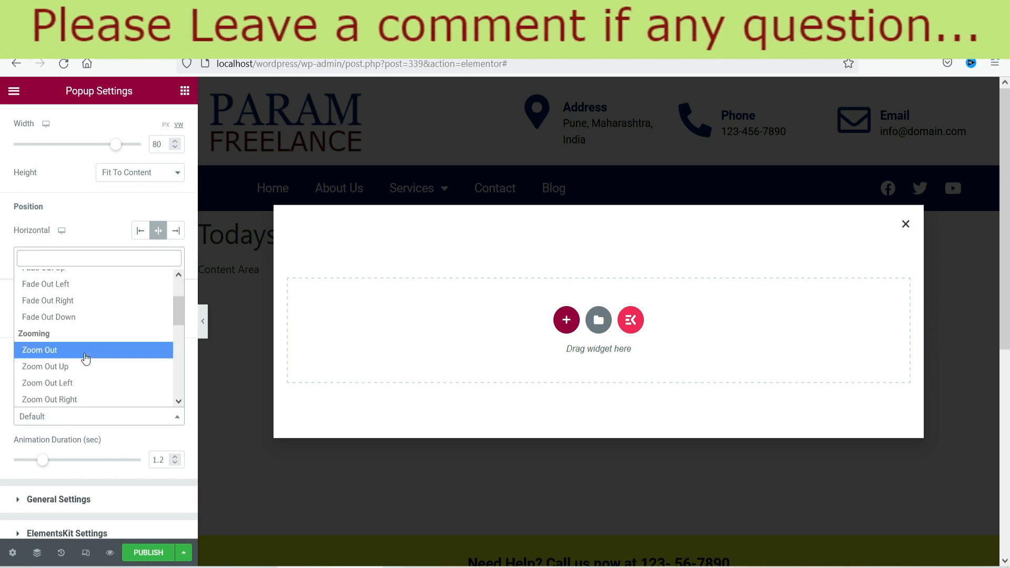
{"action": "left_click", "coordinate": [84, 354]}
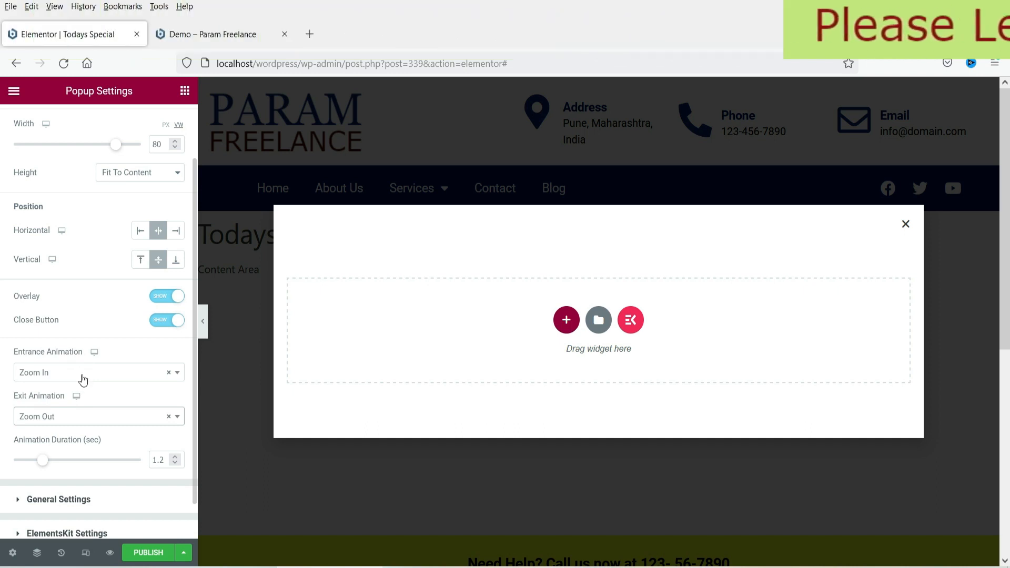
Open the popup's general settings and review the available status options
{"action": "scroll", "coordinate": [83, 363], "scroll_direction": "down", "scroll_amount": 1}
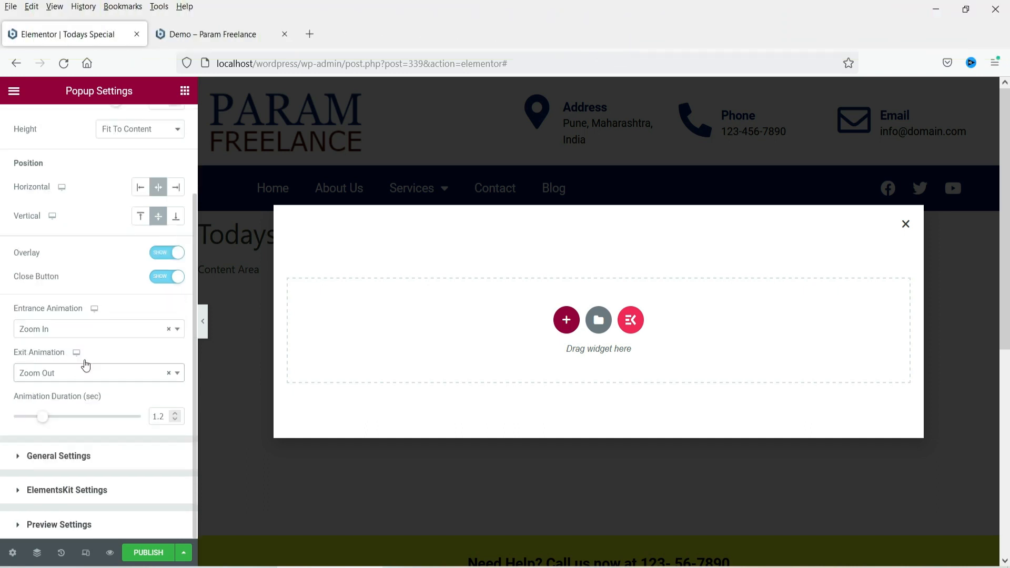
{"action": "left_click", "coordinate": [71, 456]}
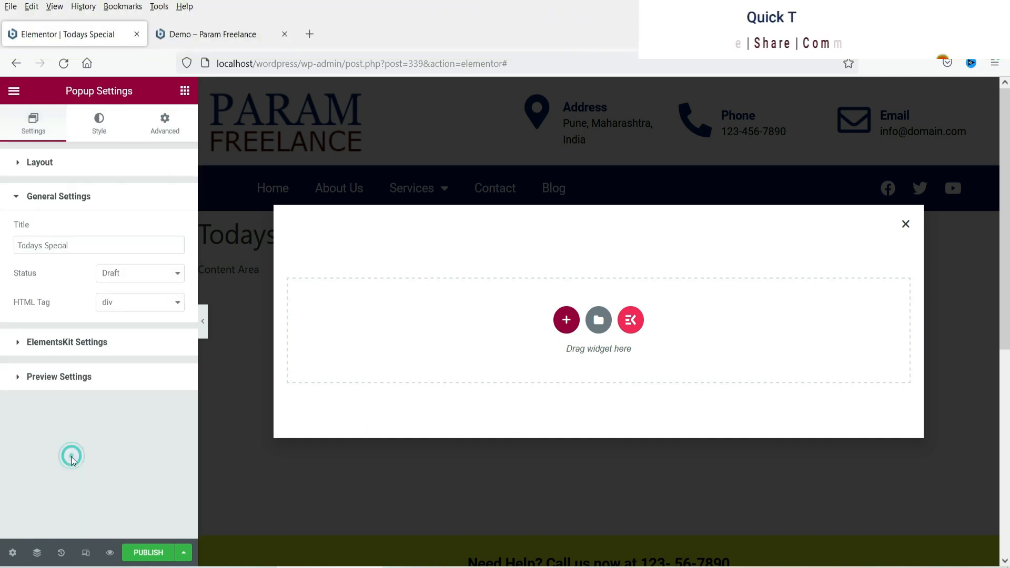
{"action": "left_click", "coordinate": [142, 281]}
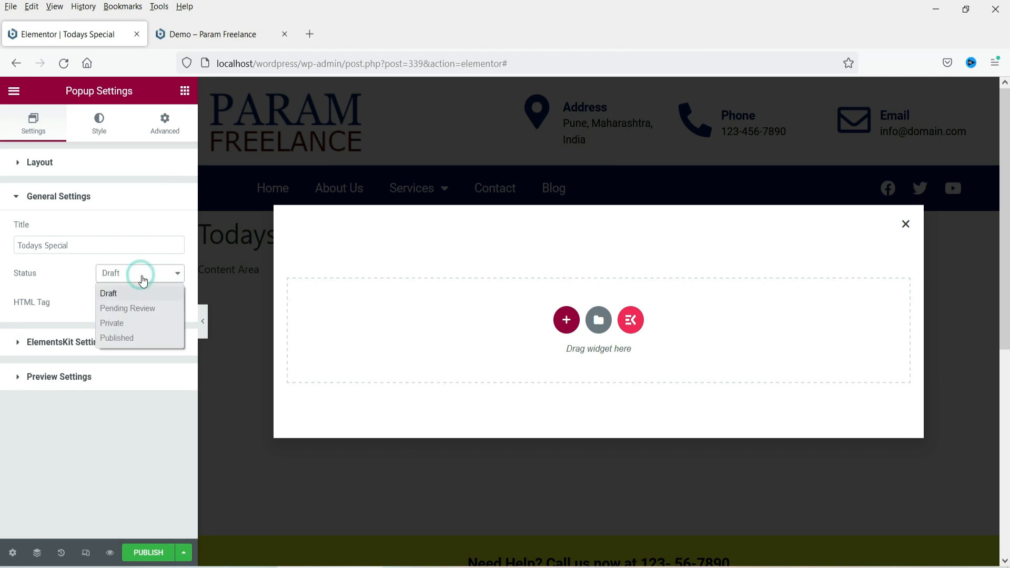
{"action": "left_click", "coordinate": [137, 275]}
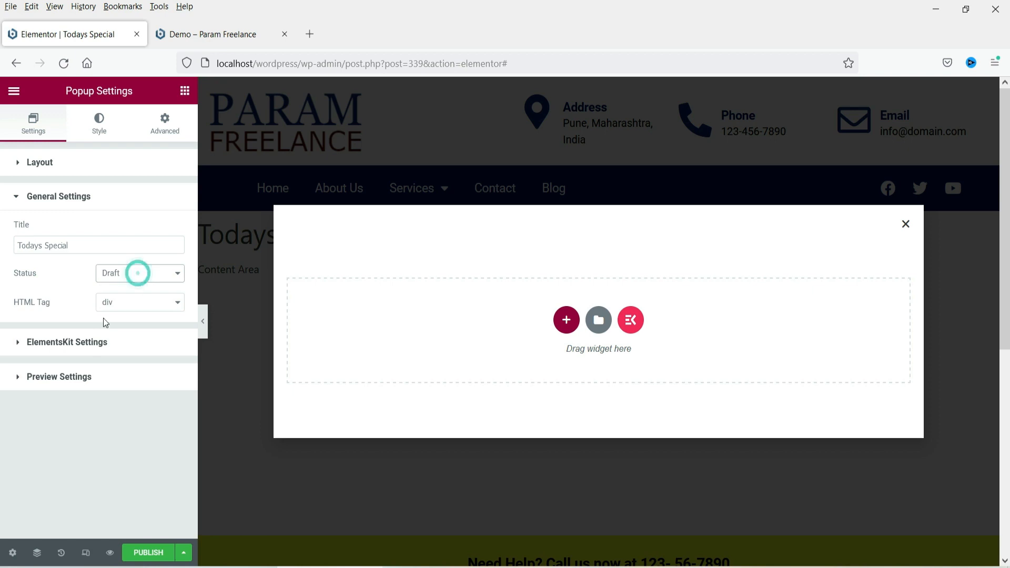
In the popup's style settings, choose a gradient background and make its first color dark blue
{"action": "left_click", "coordinate": [101, 129]}
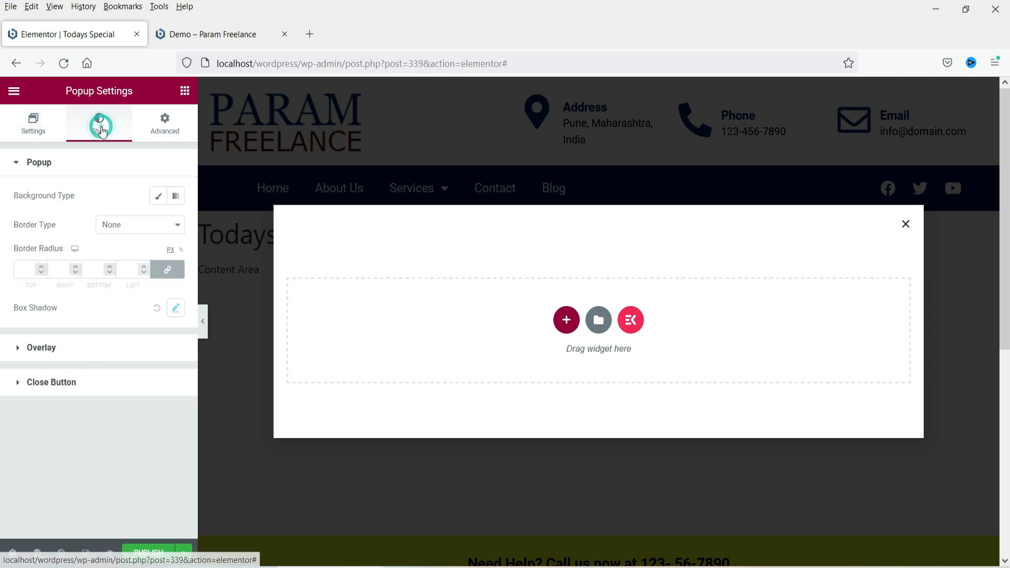
{"action": "left_click", "coordinate": [157, 196]}
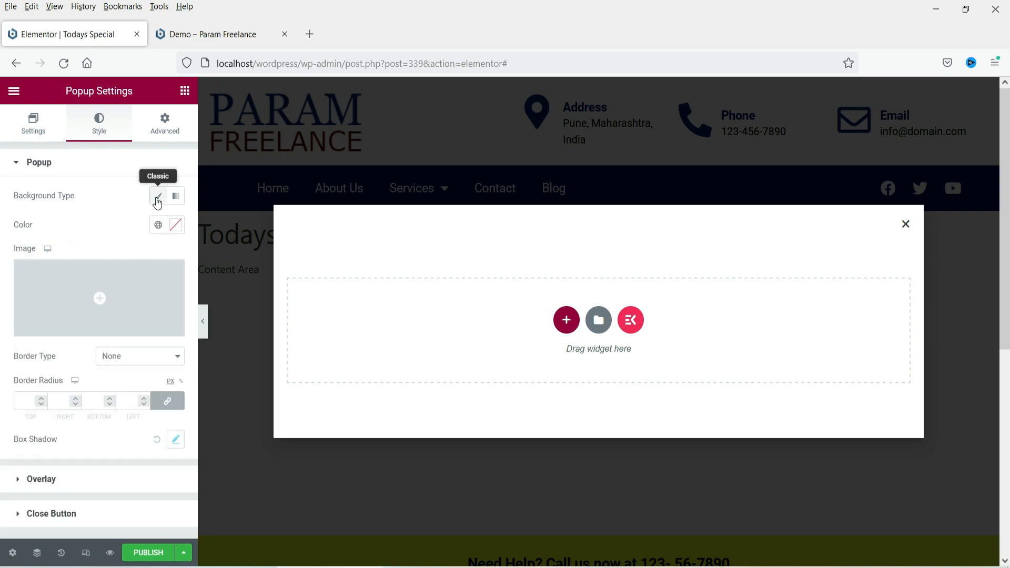
{"action": "left_click", "coordinate": [177, 205]}
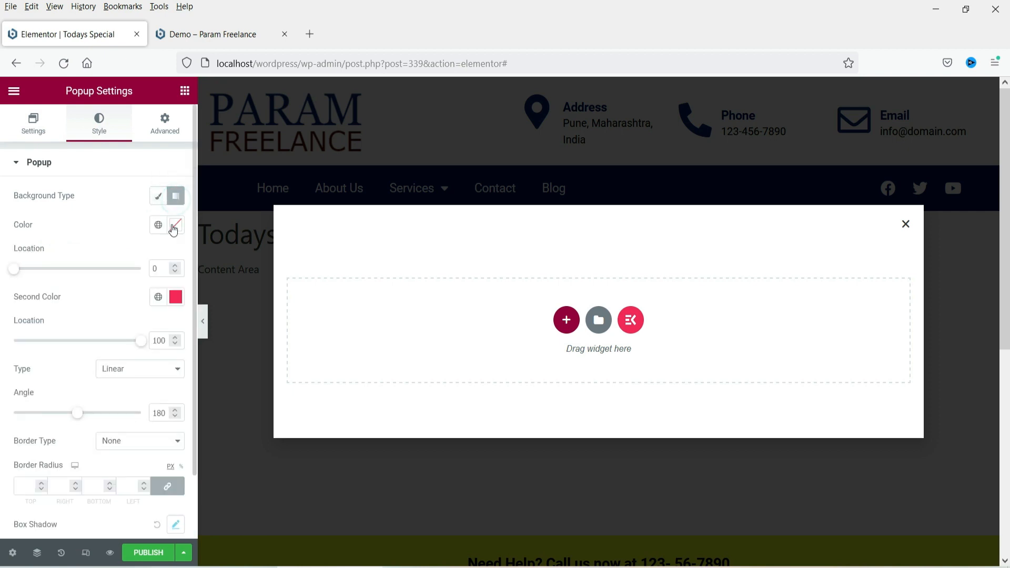
{"action": "left_click", "coordinate": [175, 226]}
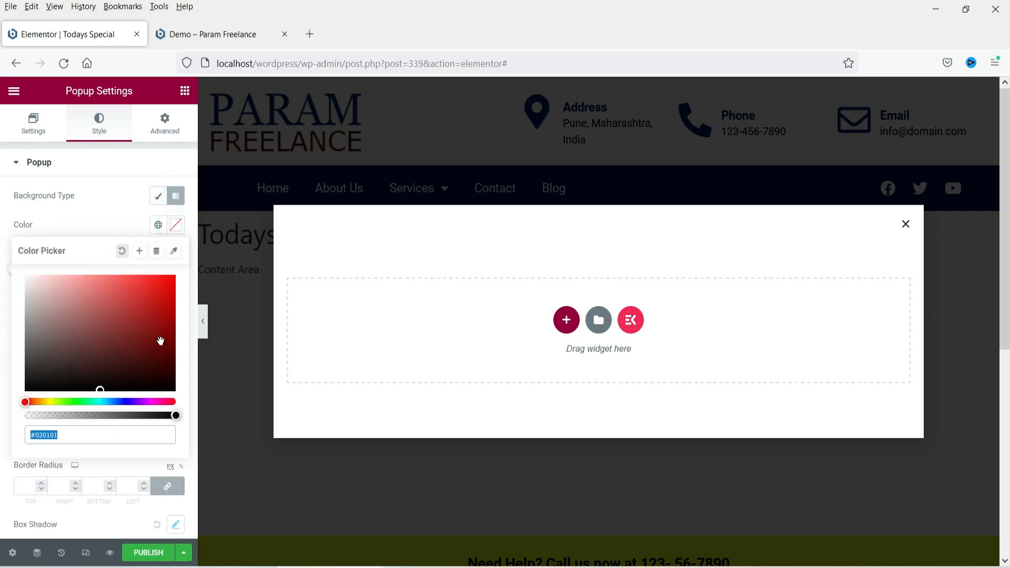
{"action": "left_click", "coordinate": [133, 403]}
{"action": "left_click", "coordinate": [161, 315]}
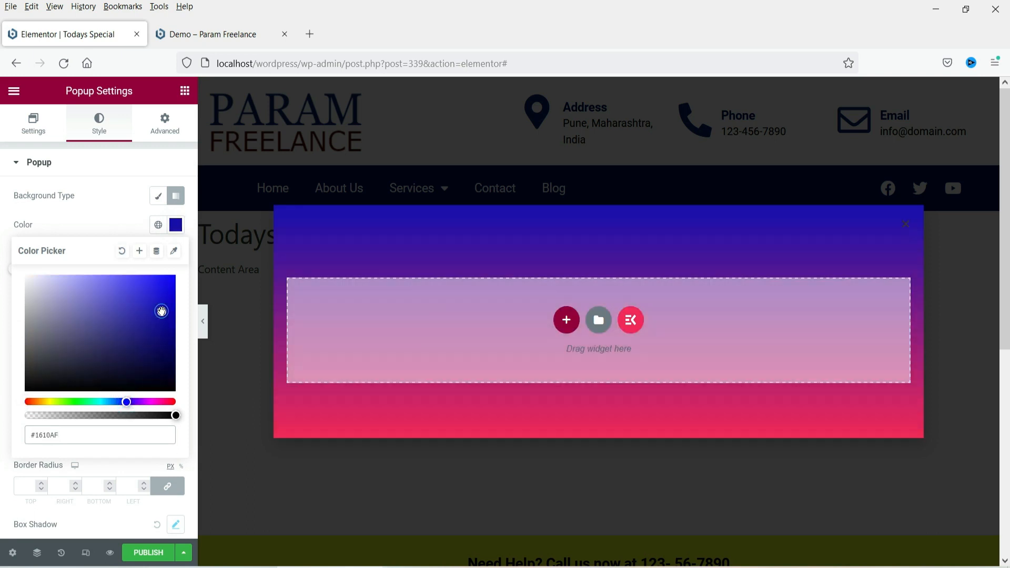
{"action": "left_click", "coordinate": [127, 232]}
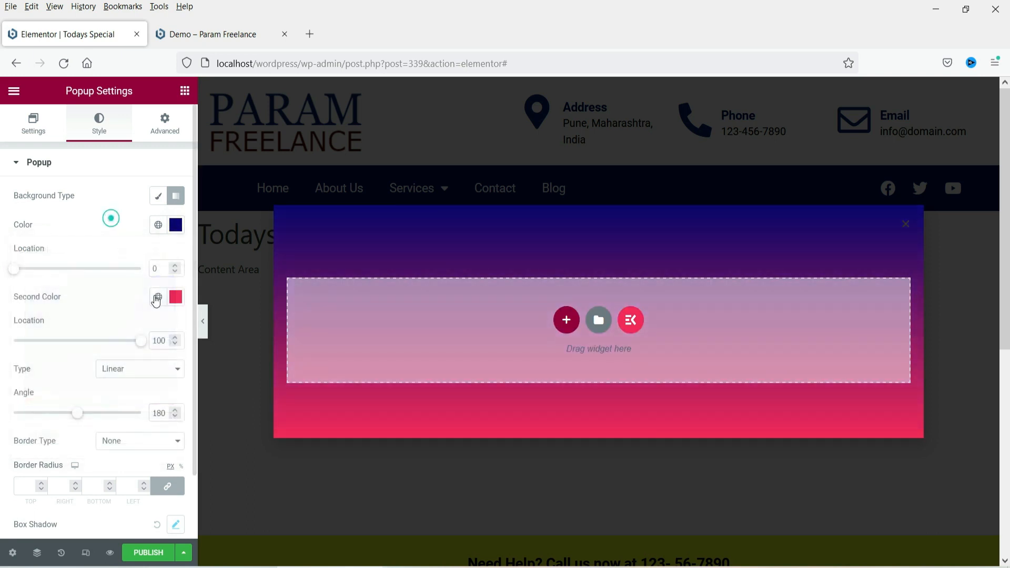
Set the second color of the popup's background gradient to dark red
{"action": "left_click", "coordinate": [178, 300]}
{"action": "left_click", "coordinate": [162, 412]}
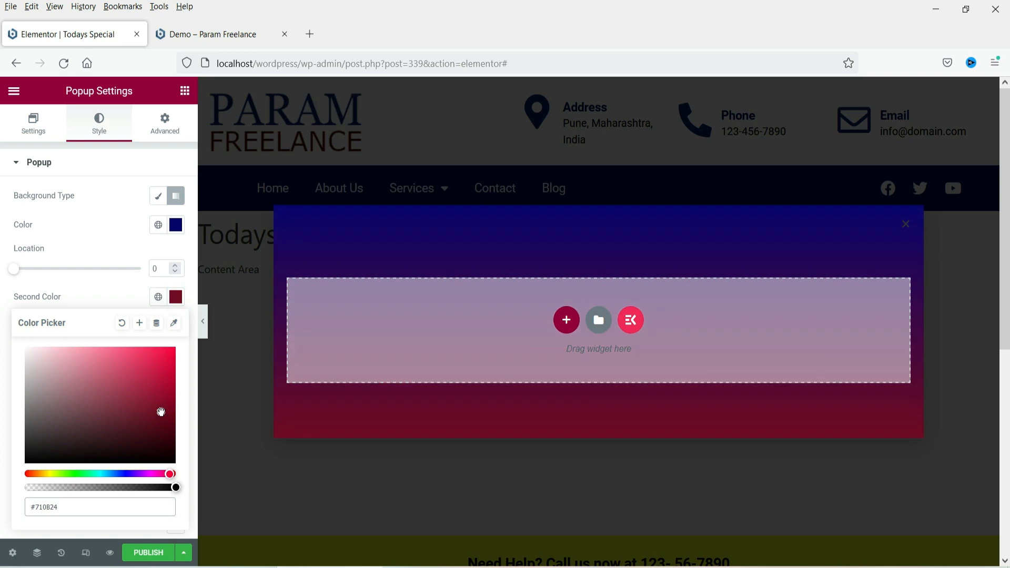
{"action": "left_click", "coordinate": [110, 242]}
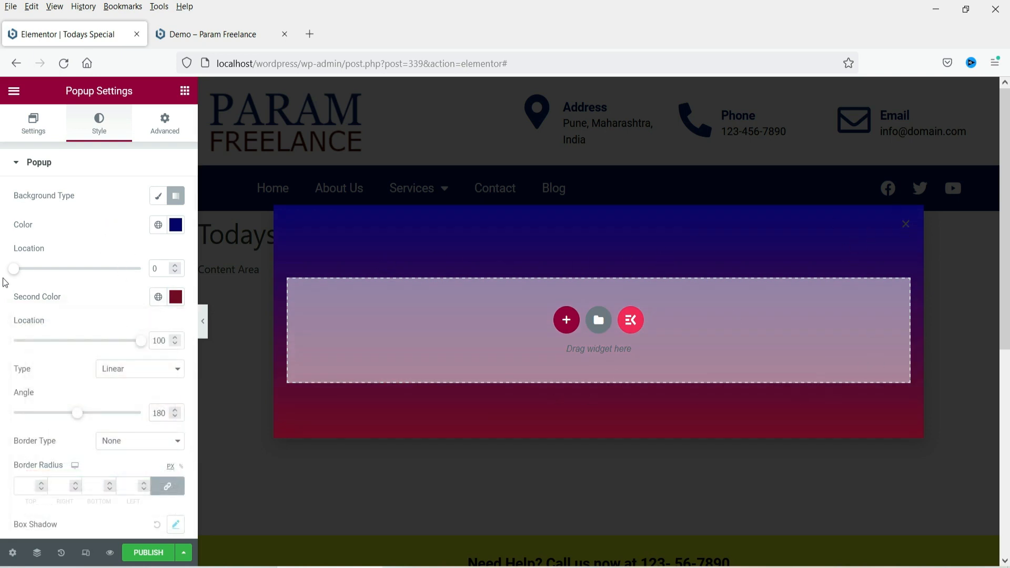
Set the popup's border type to Solid
{"action": "scroll", "coordinate": [64, 168], "scroll_direction": "down", "scroll_amount": 2}
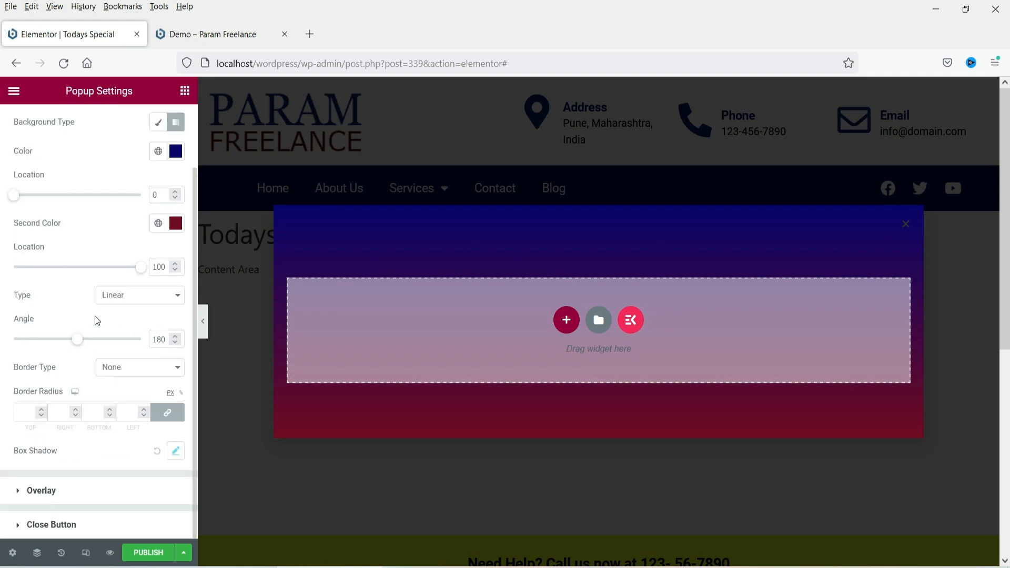
{"action": "left_click", "coordinate": [138, 367]}
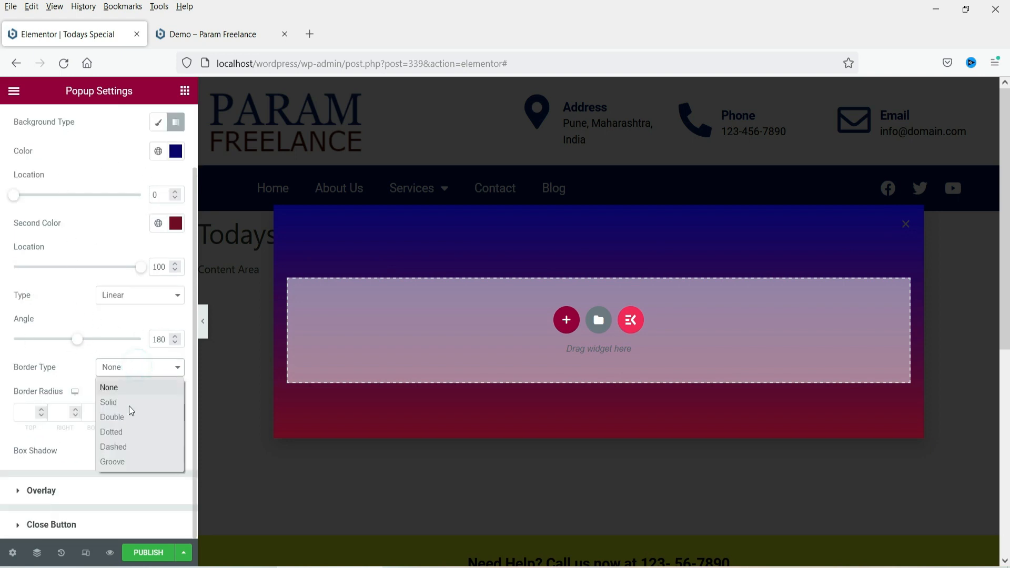
{"action": "left_click", "coordinate": [109, 402]}
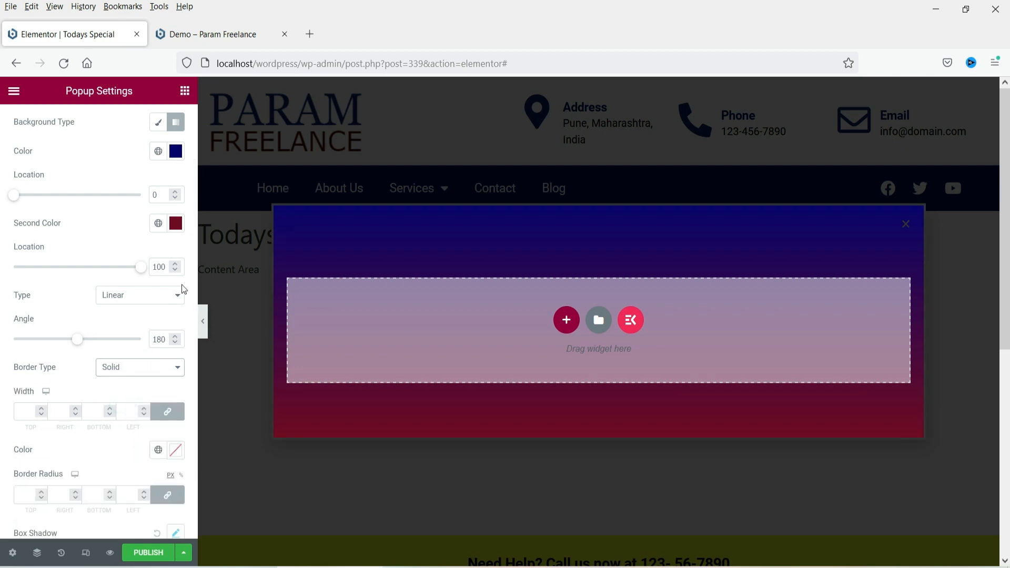
Set the popup's border width to 5 on all sides, its color to global white and its border radius to 10 px
{"action": "left_click", "coordinate": [32, 410]}
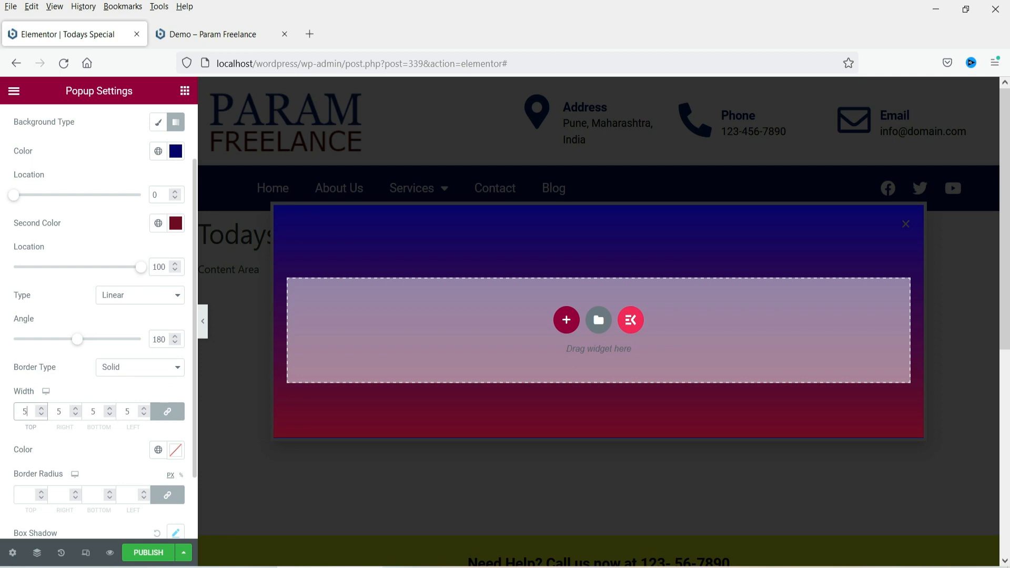
{"action": "left_click", "coordinate": [159, 450]}
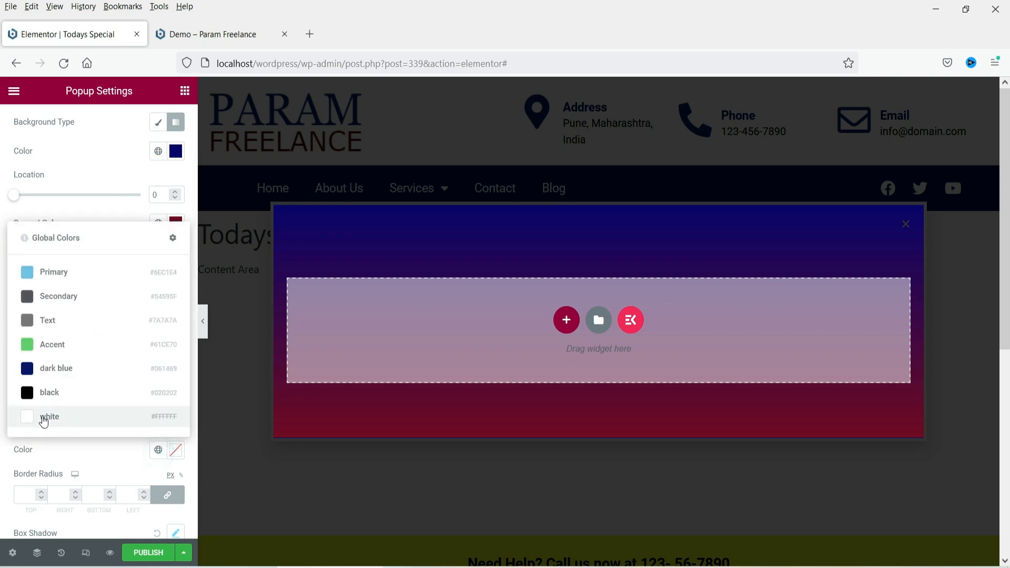
{"action": "left_click", "coordinate": [44, 419]}
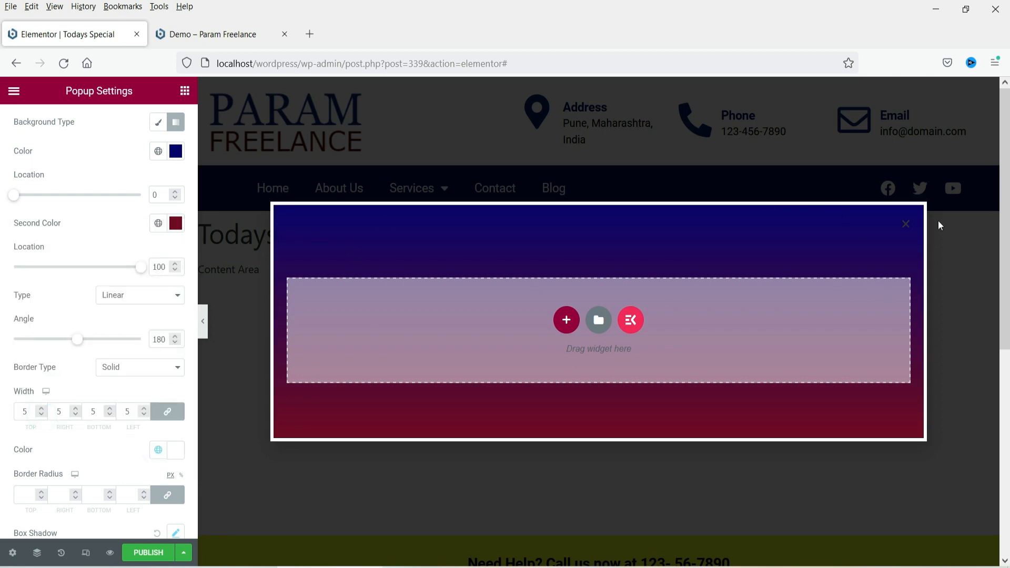
{"action": "scroll", "coordinate": [90, 361], "scroll_direction": "down", "scroll_amount": 2}
{"action": "left_click", "coordinate": [27, 409]}
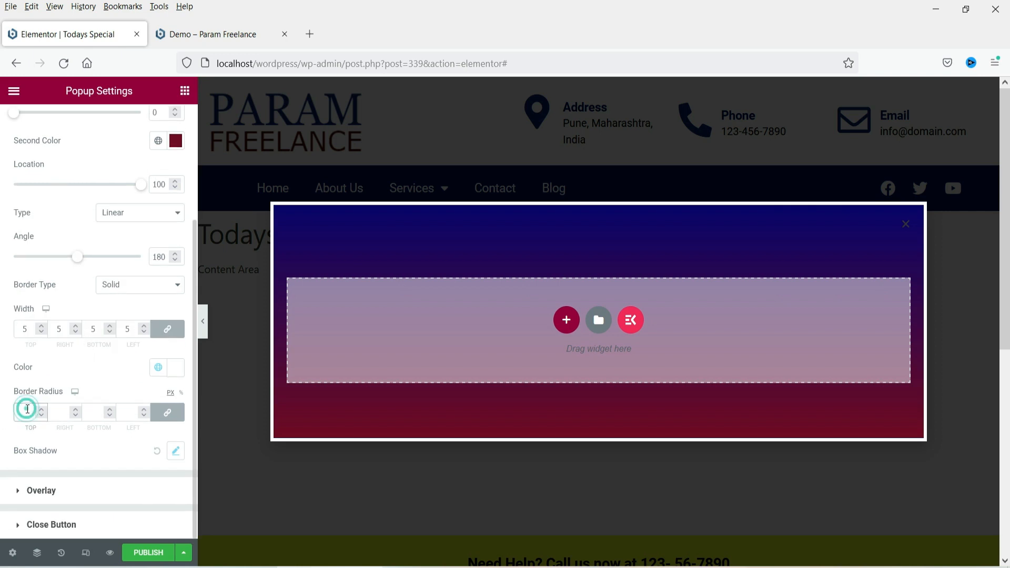
{"action": "type", "text": "10"}
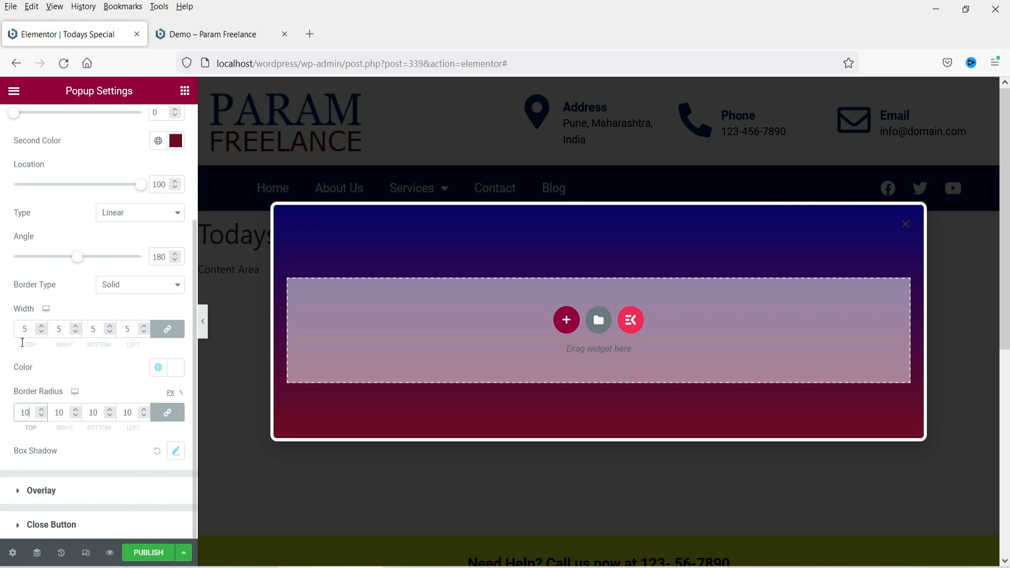
Change the popup's overlay color to a nearly opaque dark navy blue, #02022CE8
{"action": "left_click", "coordinate": [66, 500]}
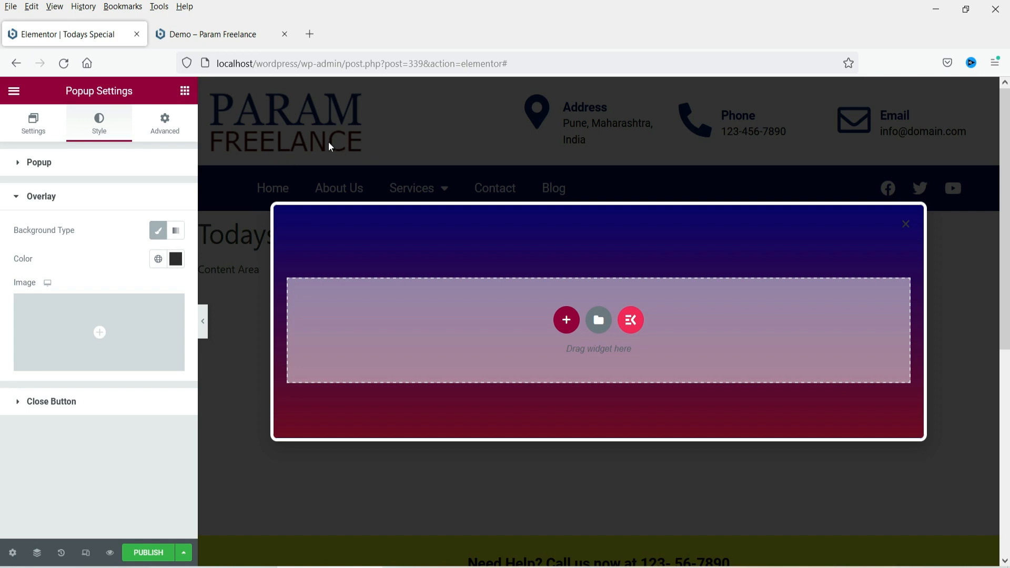
{"action": "left_click", "coordinate": [175, 258]}
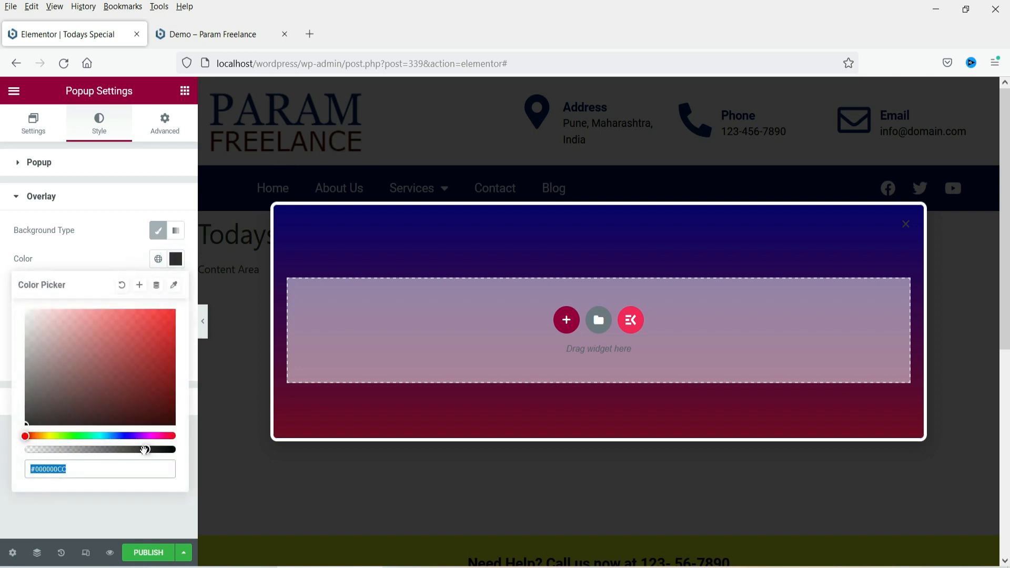
{"action": "left_click_drag", "start_coordinate": [146, 452], "coordinate": [163, 451]}
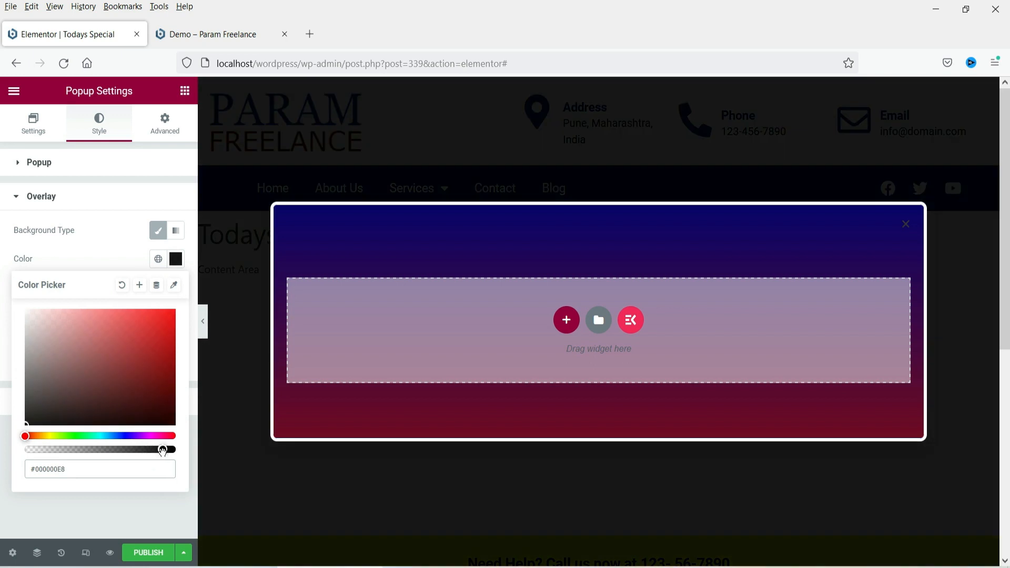
{"action": "left_click", "coordinate": [159, 379]}
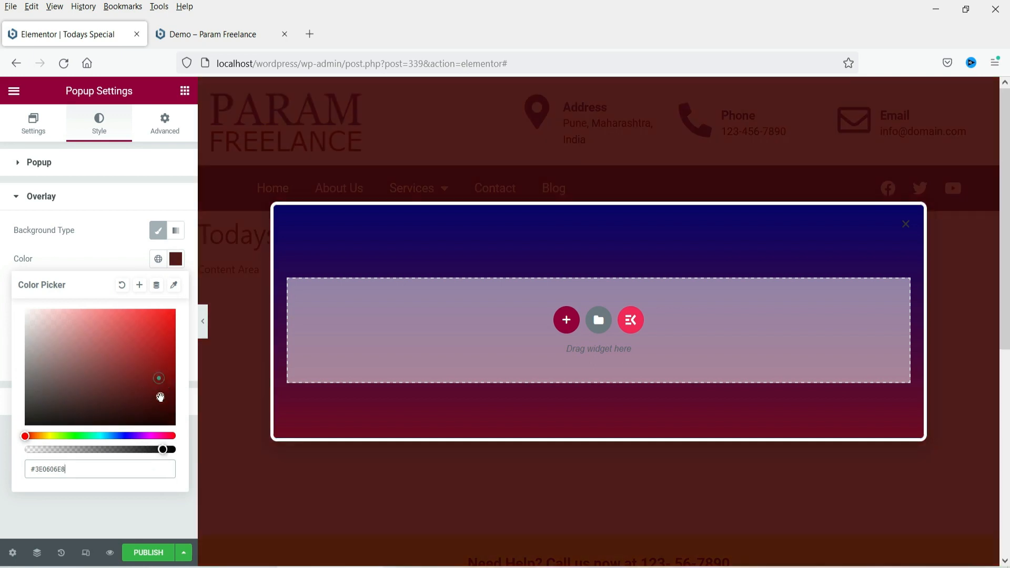
{"action": "left_click_drag", "start_coordinate": [160, 397], "coordinate": [164, 406]}
{"action": "left_click", "coordinate": [126, 436]}
{"action": "left_click", "coordinate": [169, 405]}
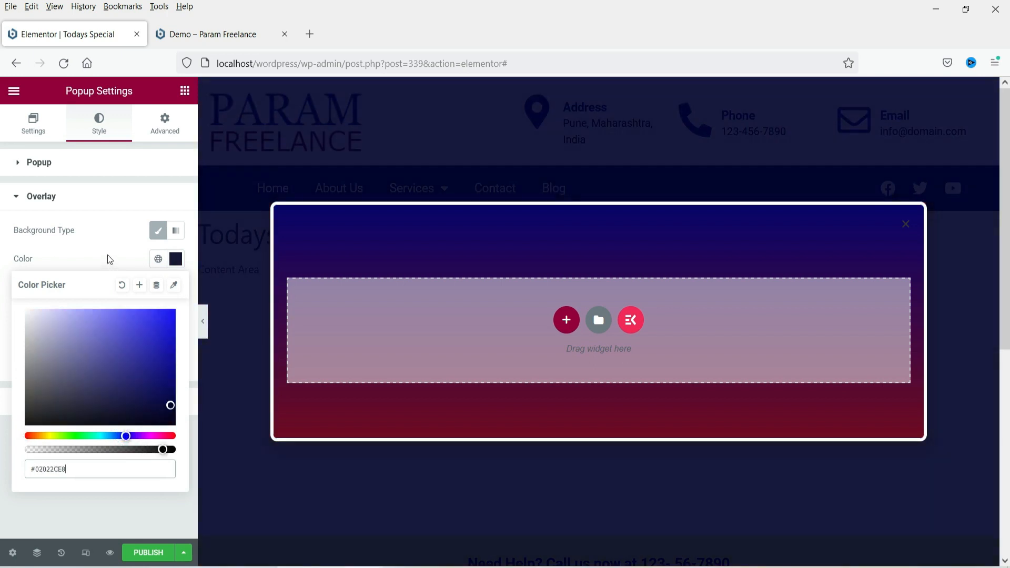
{"action": "left_click", "coordinate": [99, 236]}
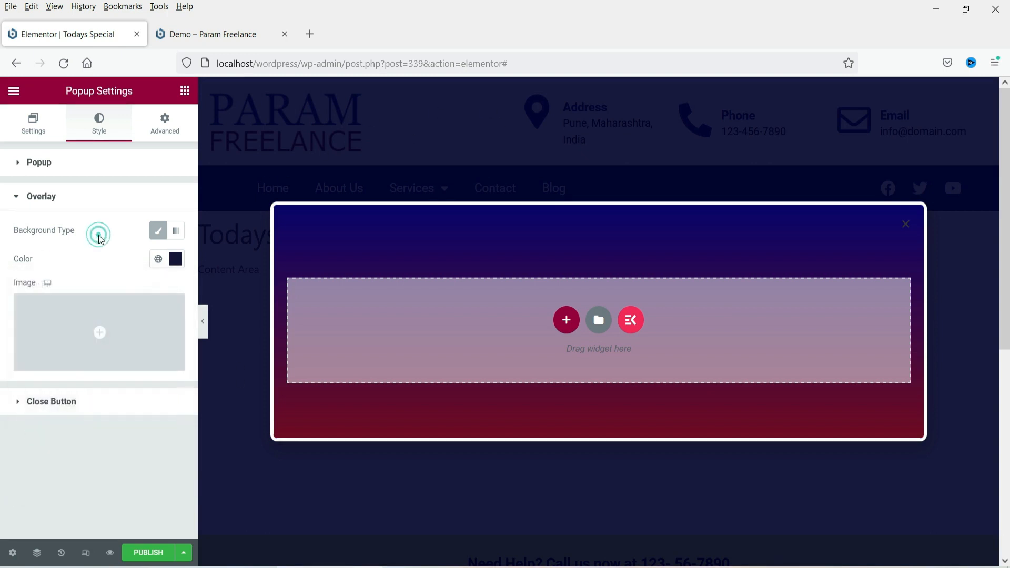
Give the popup's close button a white icon on a black background, using the global colors
{"action": "left_click", "coordinate": [49, 410]}
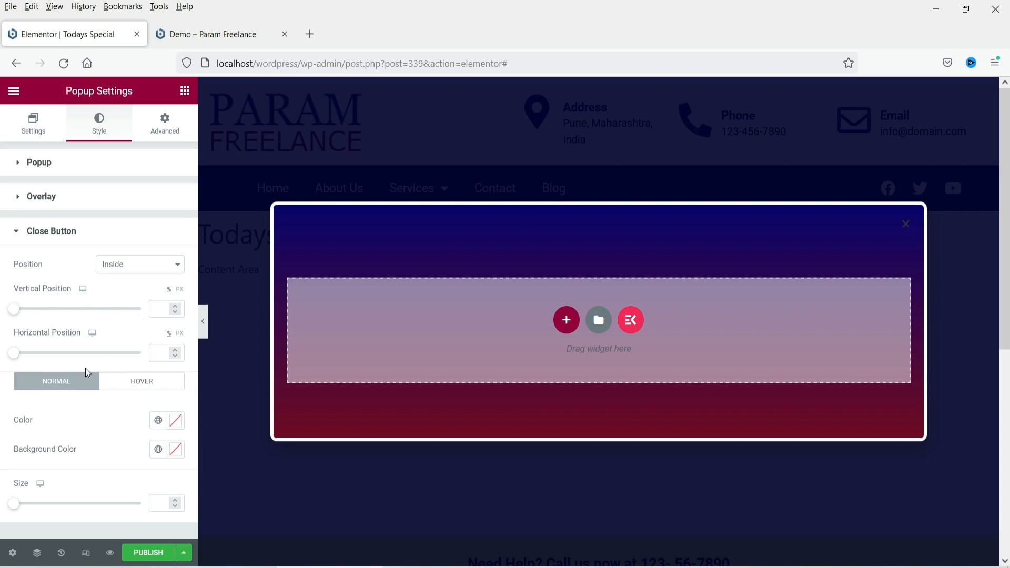
{"action": "left_click", "coordinate": [163, 424]}
{"action": "left_click", "coordinate": [51, 391]}
{"action": "left_click", "coordinate": [157, 449]}
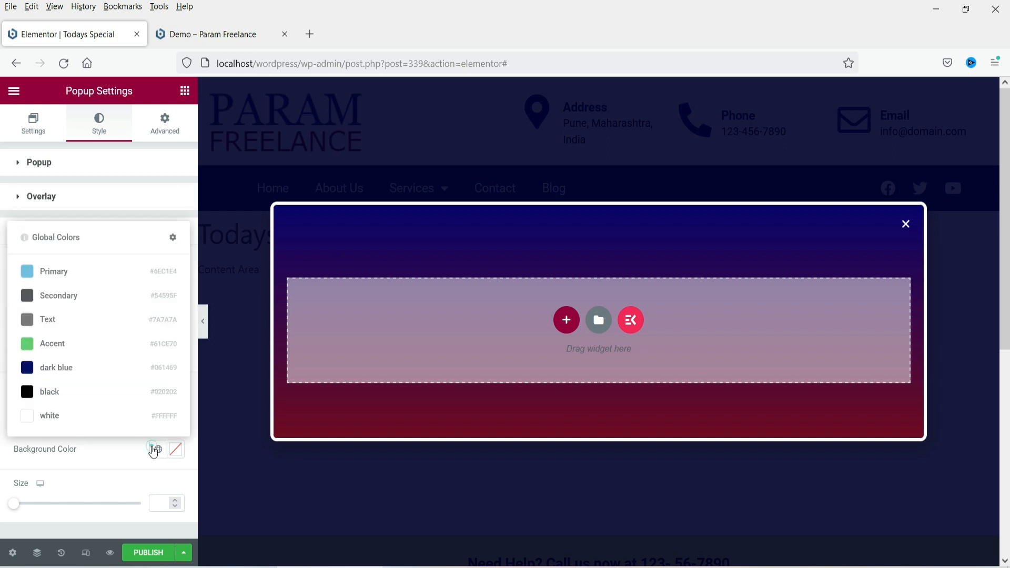
{"action": "left_click", "coordinate": [45, 392]}
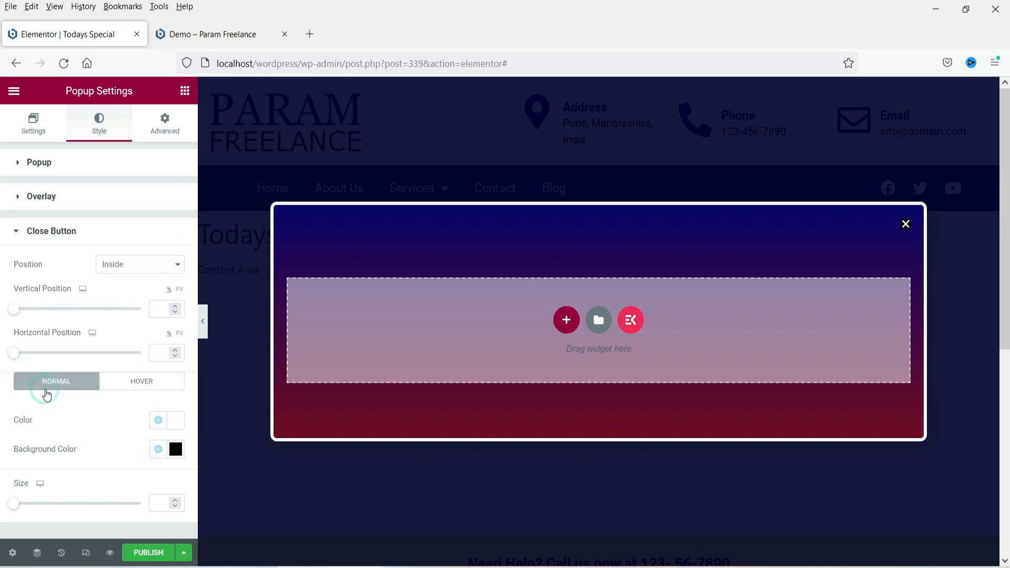
Set the close button's size to 25
{"action": "left_click", "coordinate": [172, 499]}
{"action": "double_click", "coordinate": [159, 502]}
{"action": "type", "text": "25"}
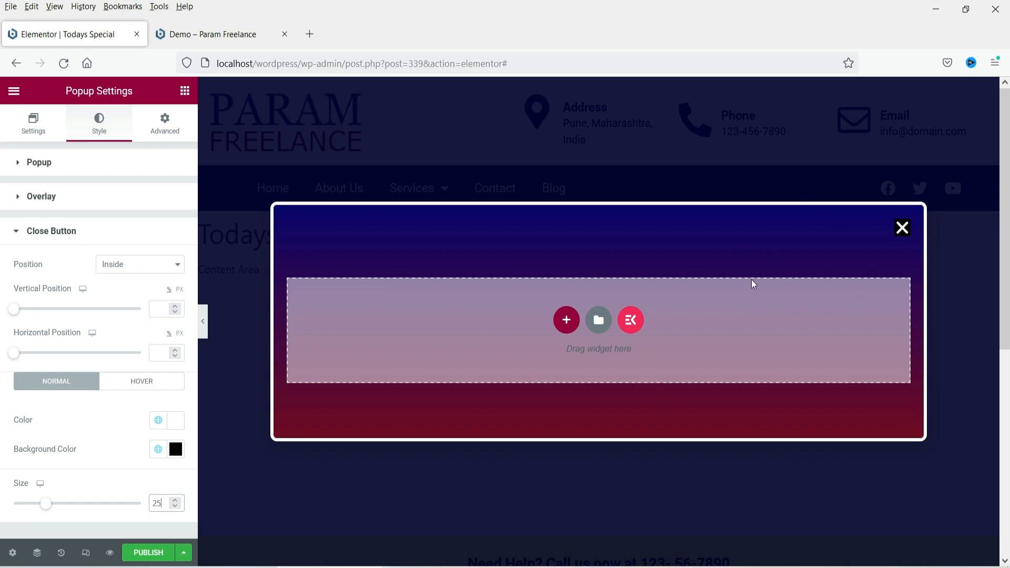
Try the Outside position for the close button and return it to Inside
{"action": "left_click", "coordinate": [135, 267]}
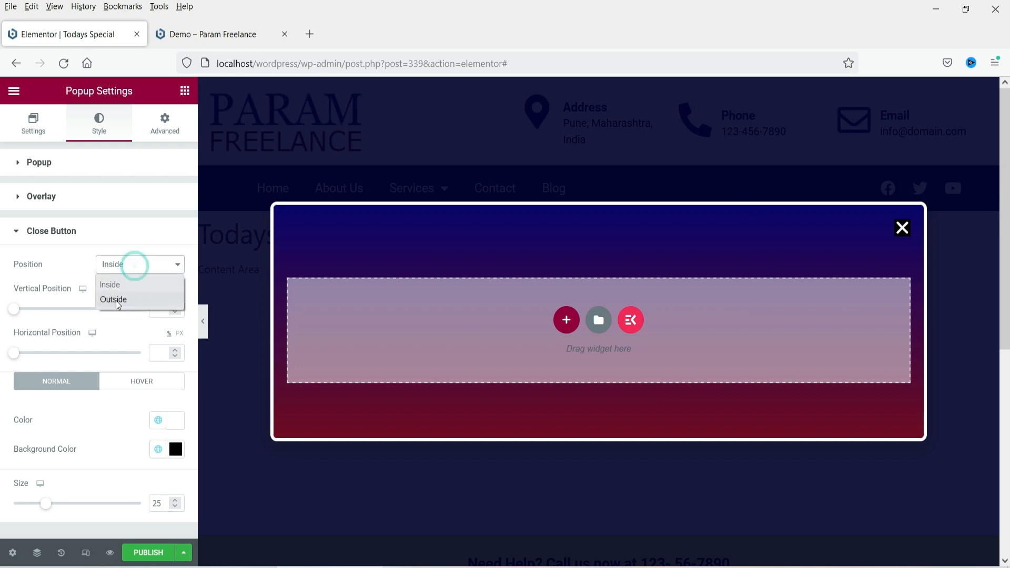
{"action": "left_click", "coordinate": [116, 301]}
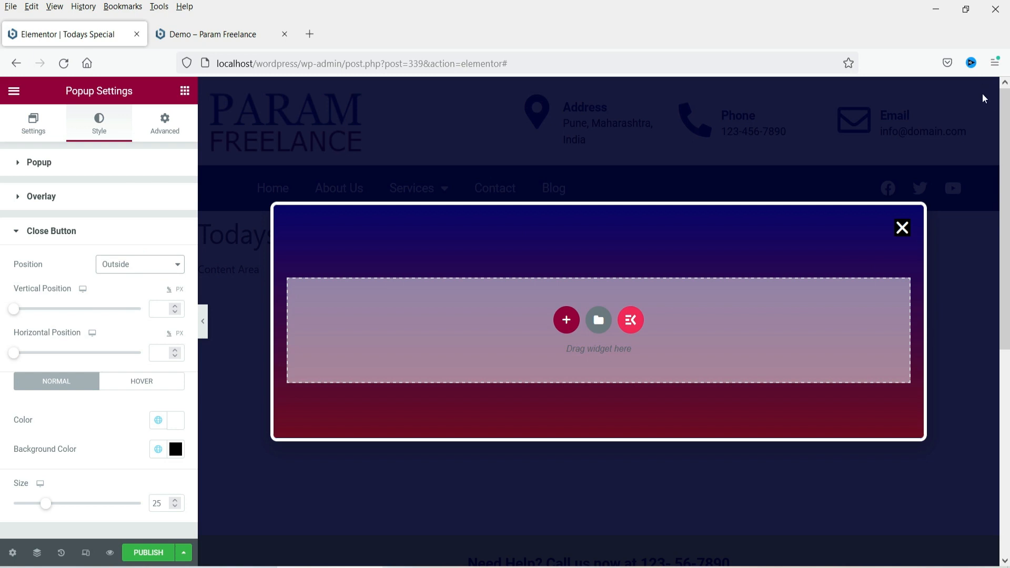
{"action": "left_click", "coordinate": [176, 265]}
{"action": "left_click", "coordinate": [113, 288]}
{"action": "left_click", "coordinate": [93, 230]}
In the popup's advanced settings, make the close button show after 5 seconds
{"action": "left_click", "coordinate": [163, 124]}
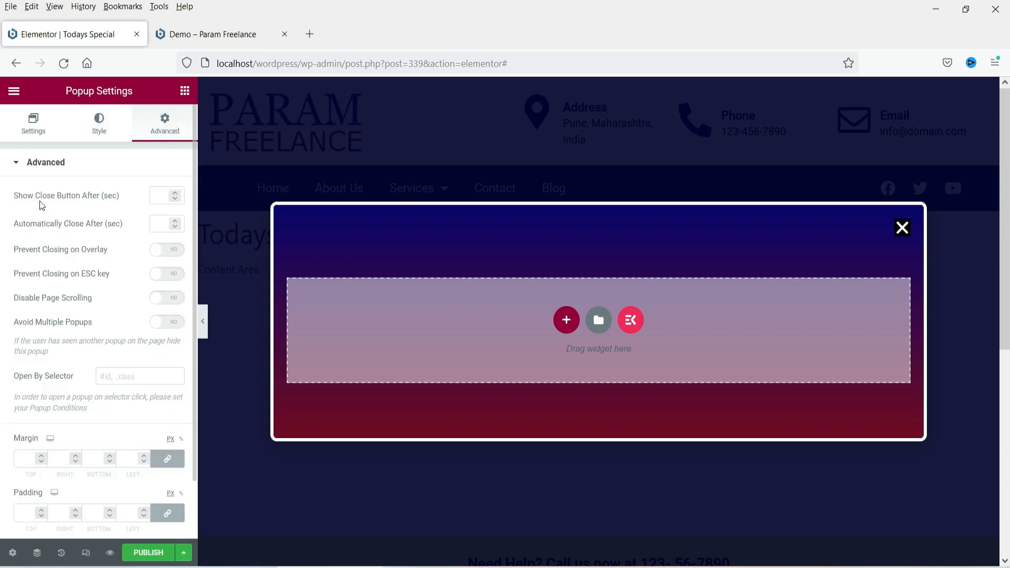
{"action": "left_click", "coordinate": [159, 196]}
{"action": "type", "text": "5"}
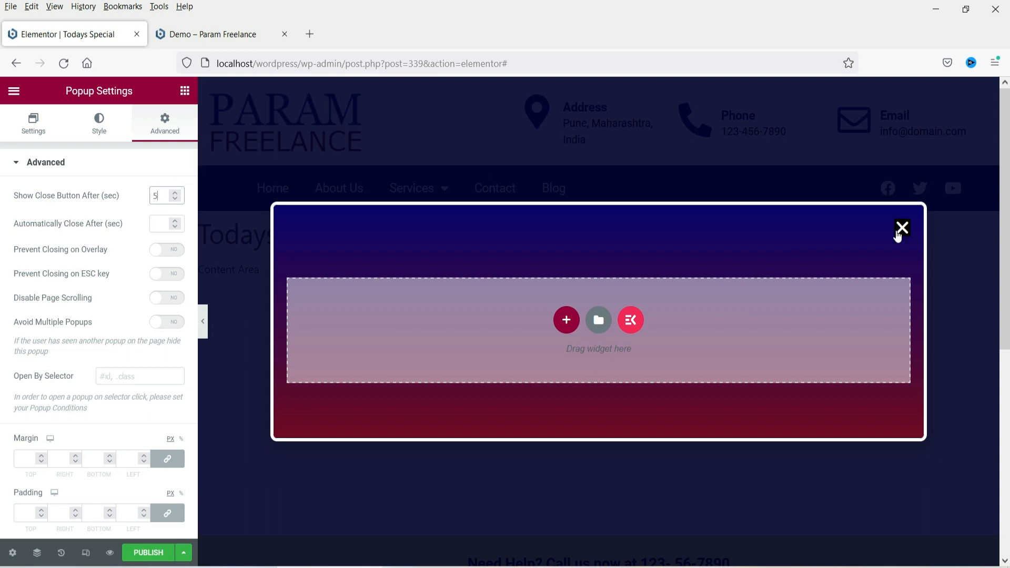
Set both the vertical and horizontal position of the popup's close button to 0
{"action": "left_click", "coordinate": [99, 124]}
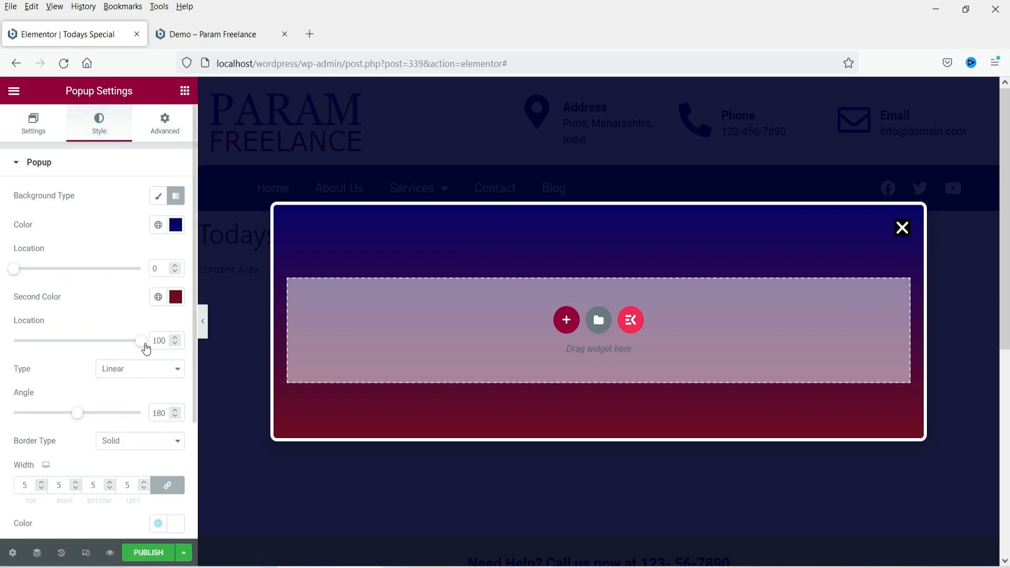
{"action": "scroll", "coordinate": [145, 343], "scroll_direction": "down", "scroll_amount": 3}
{"action": "left_click", "coordinate": [53, 526]}
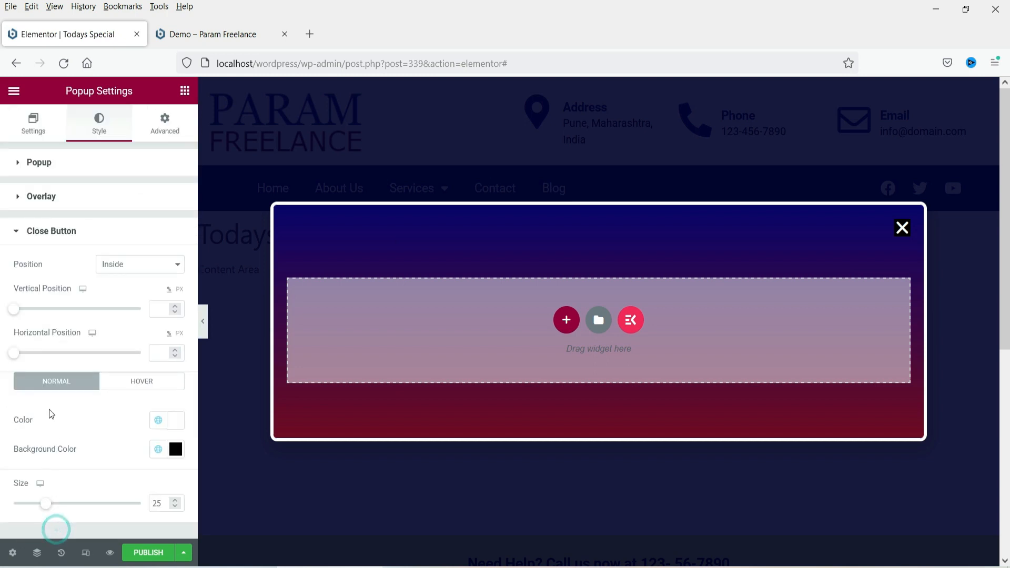
{"action": "left_click", "coordinate": [174, 312]}
{"action": "left_click", "coordinate": [175, 354]}
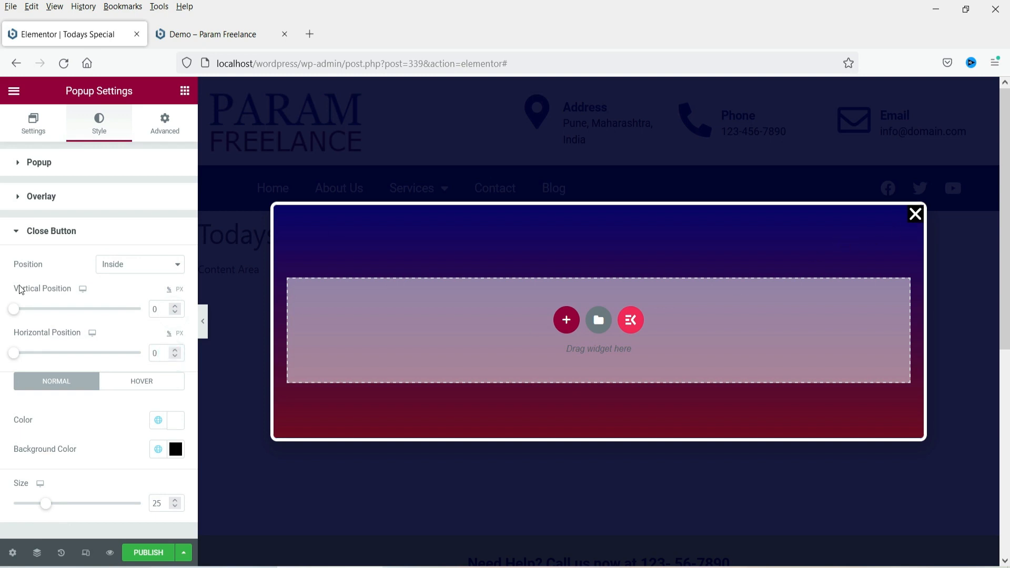
In the popup's advanced settings, try automatic closing after 20 seconds and clear the value again
{"action": "left_click", "coordinate": [177, 131]}
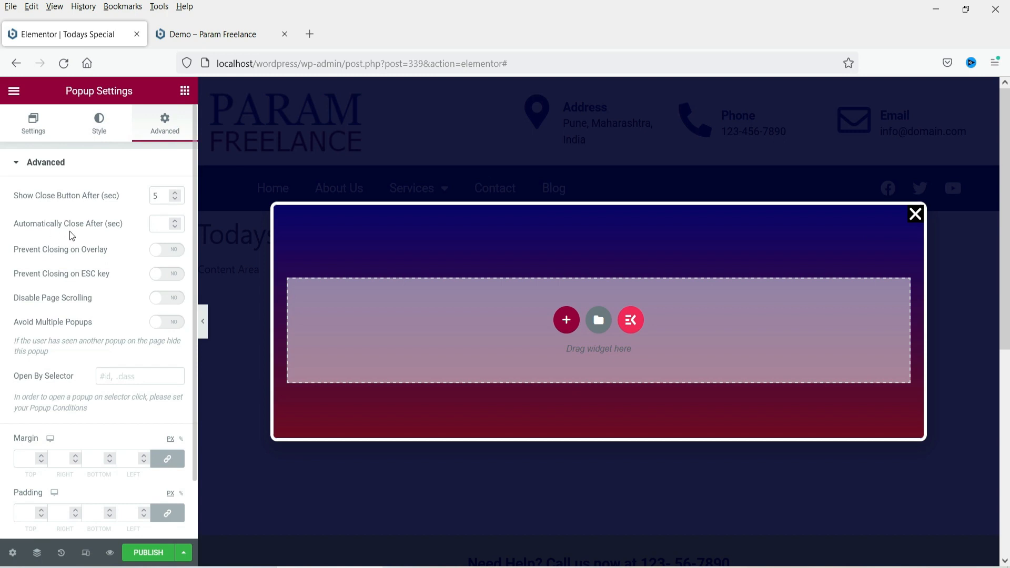
{"action": "left_click", "coordinate": [156, 225]}
{"action": "type", "text": "20"}
{"action": "left_click", "coordinate": [76, 224]}
{"action": "key", "text": "BackSpace"}
Enable Prevent Closing on Overlay, Prevent Closing on ESC key and Disable Page Scrolling for the popup
{"action": "left_click", "coordinate": [165, 251]}
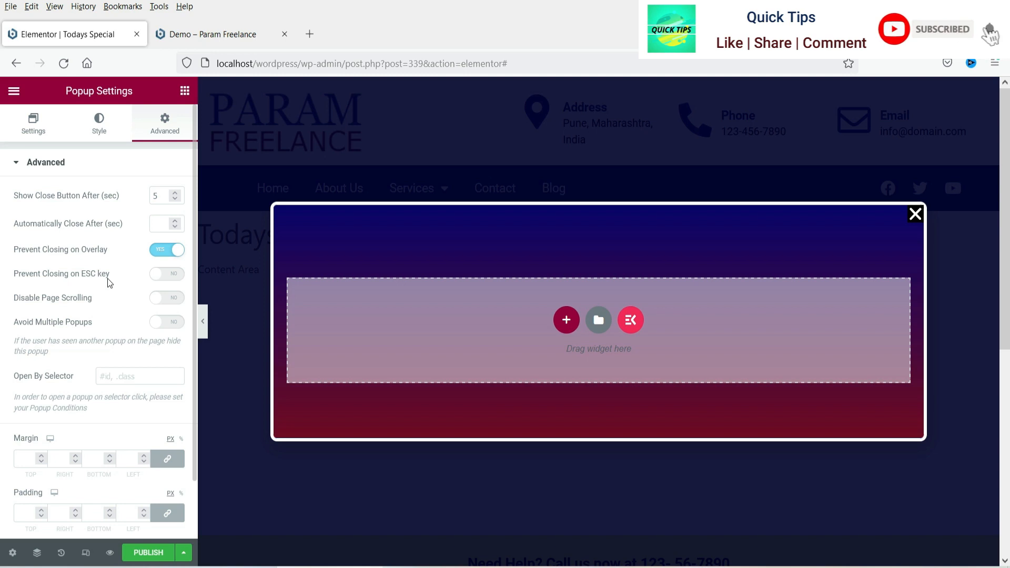
{"action": "left_click", "coordinate": [174, 281]}
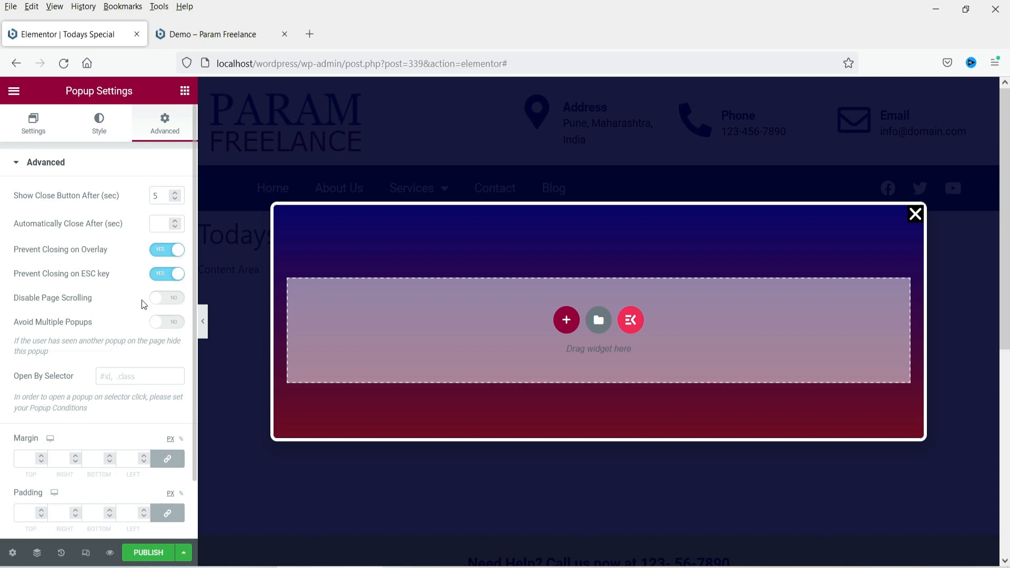
{"action": "scroll", "coordinate": [244, 303], "scroll_direction": "down", "scroll_amount": 5}
{"action": "scroll", "coordinate": [245, 304], "scroll_direction": "up", "scroll_amount": 5}
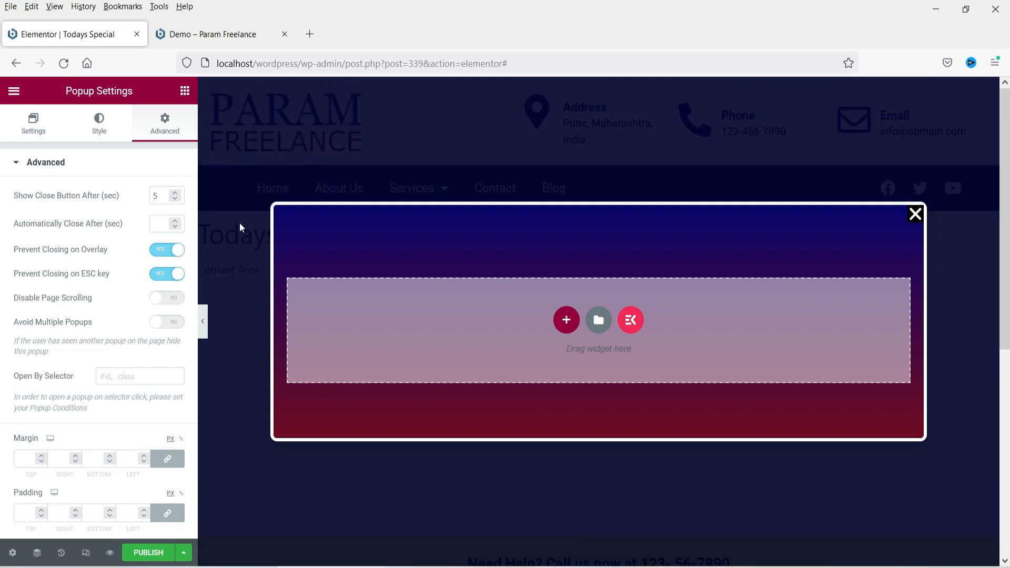
{"action": "scroll", "coordinate": [238, 228], "scroll_direction": "down", "scroll_amount": 5}
{"action": "scroll", "coordinate": [238, 235], "scroll_direction": "up", "scroll_amount": 5}
{"action": "left_click", "coordinate": [173, 300]}
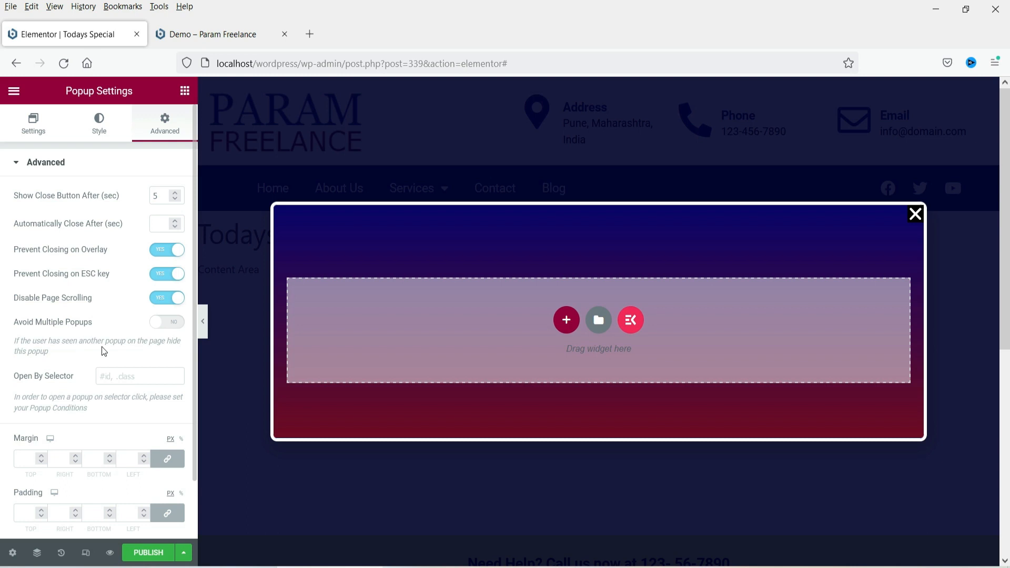
Set the popup's padding to 30 px on all sides and return to its general settings
{"action": "scroll", "coordinate": [97, 329], "scroll_direction": "down", "scroll_amount": 2}
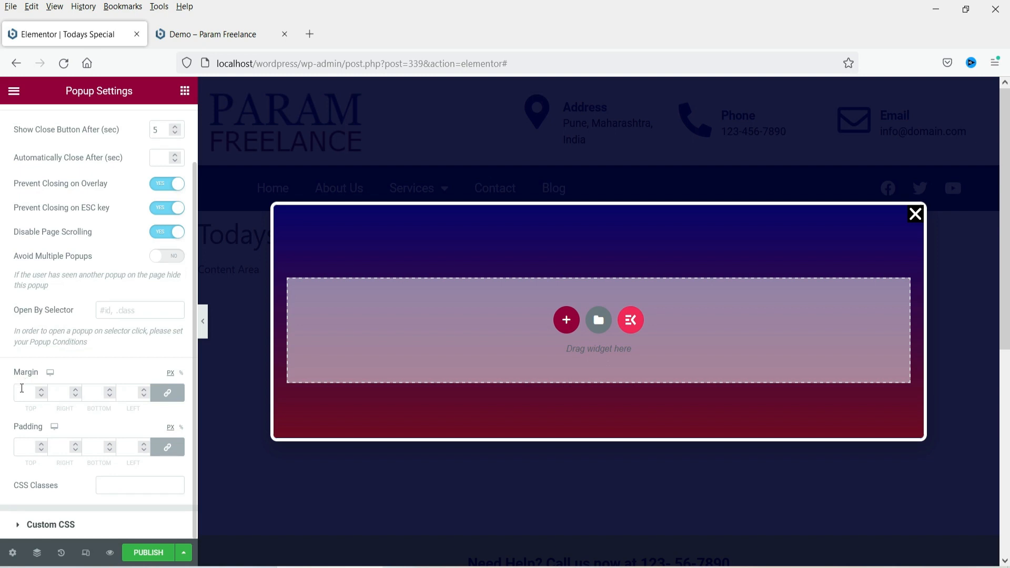
{"action": "left_click", "coordinate": [27, 448]}
{"action": "type", "text": "30"}
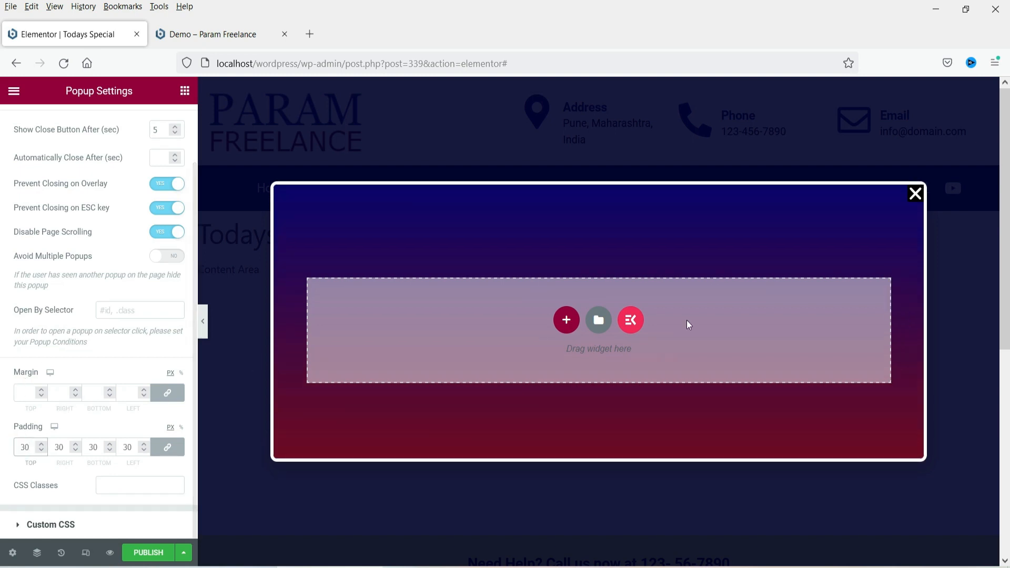
{"action": "left_click", "coordinate": [63, 525]}
{"action": "left_click", "coordinate": [27, 125]}
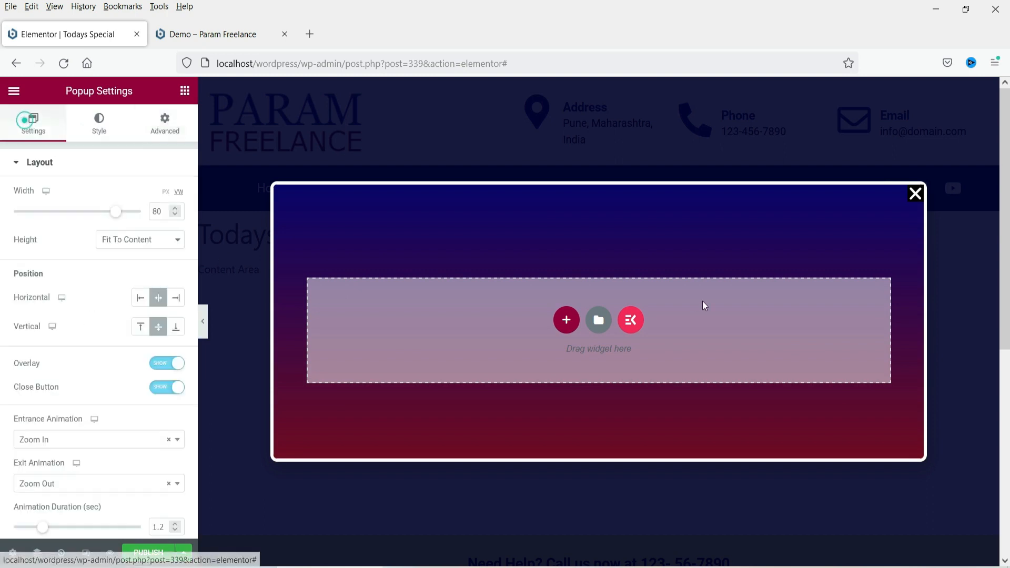
Add a single-column section to the popup containing a Heading widget with the title "Today's Special"
{"action": "left_click", "coordinate": [565, 321]}
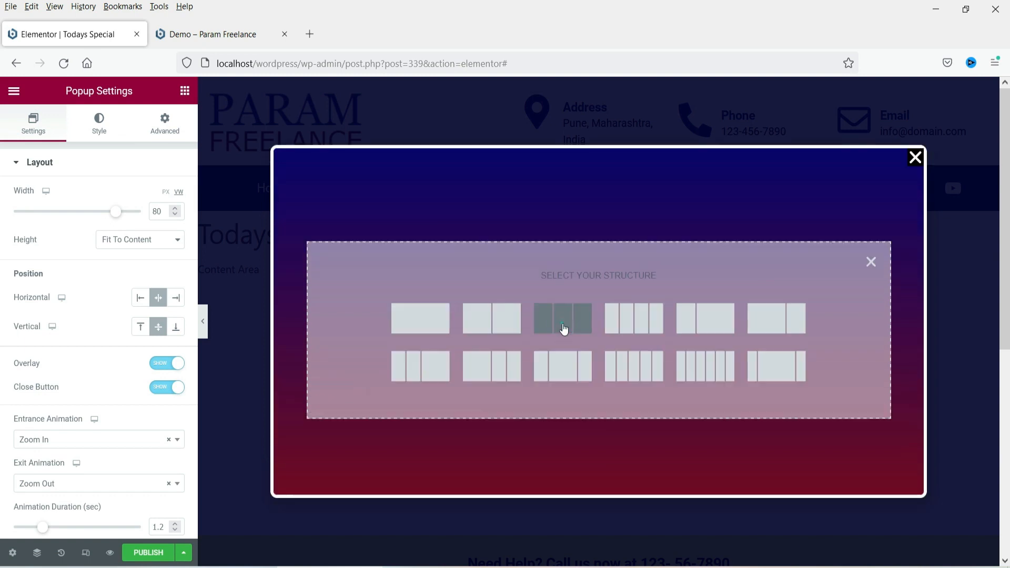
{"action": "left_click", "coordinate": [430, 321]}
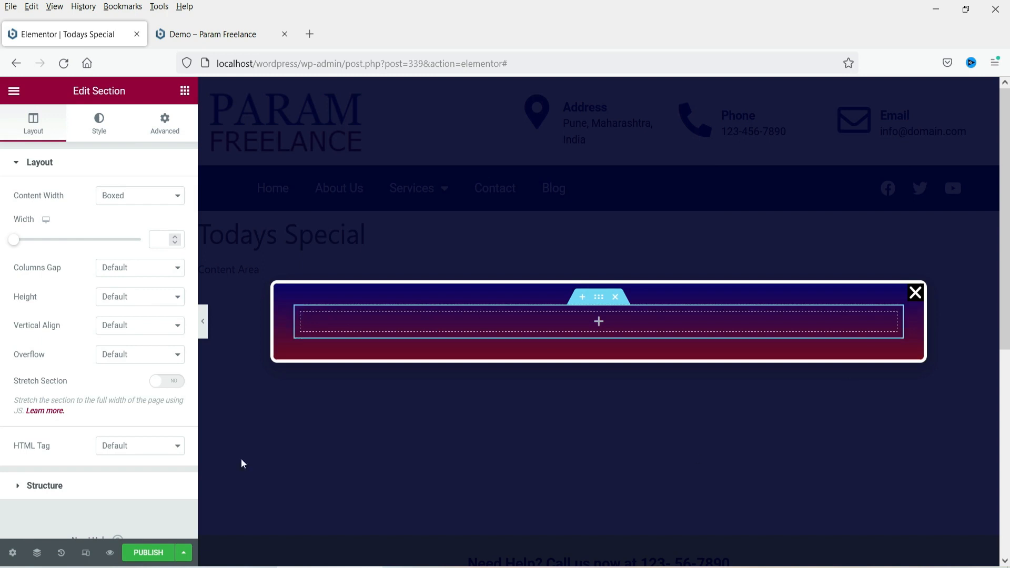
{"action": "left_click", "coordinate": [185, 91]}
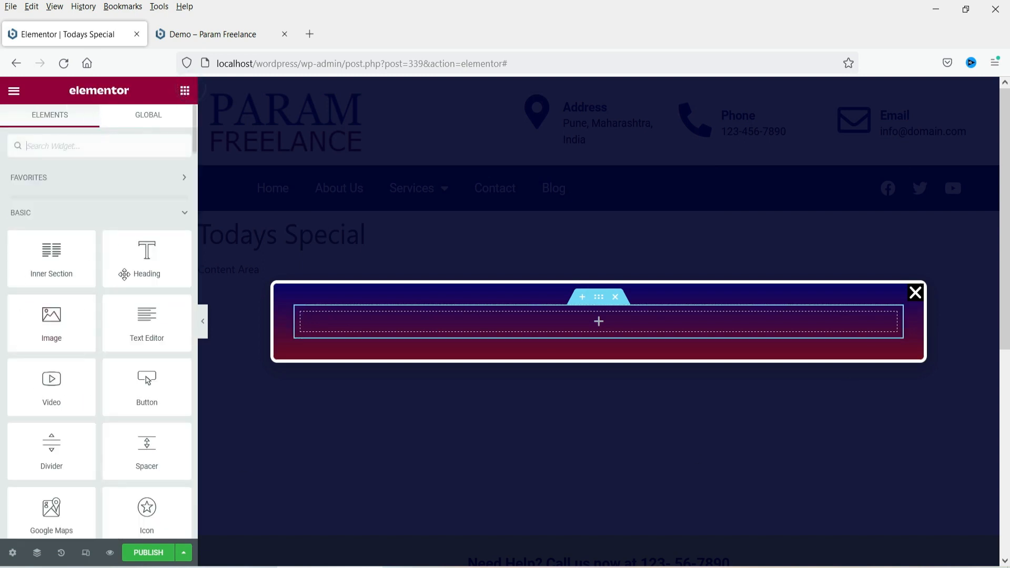
{"action": "left_click_drag", "start_coordinate": [145, 255], "coordinate": [377, 322]}
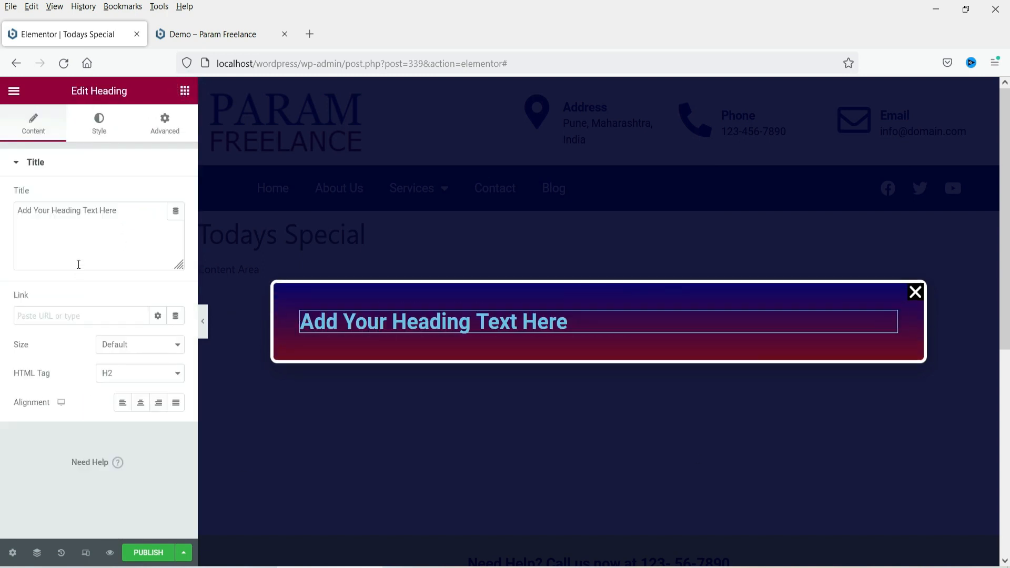
{"action": "triple_click", "coordinate": [92, 211]}
{"action": "type", "text": "Today's Special"}
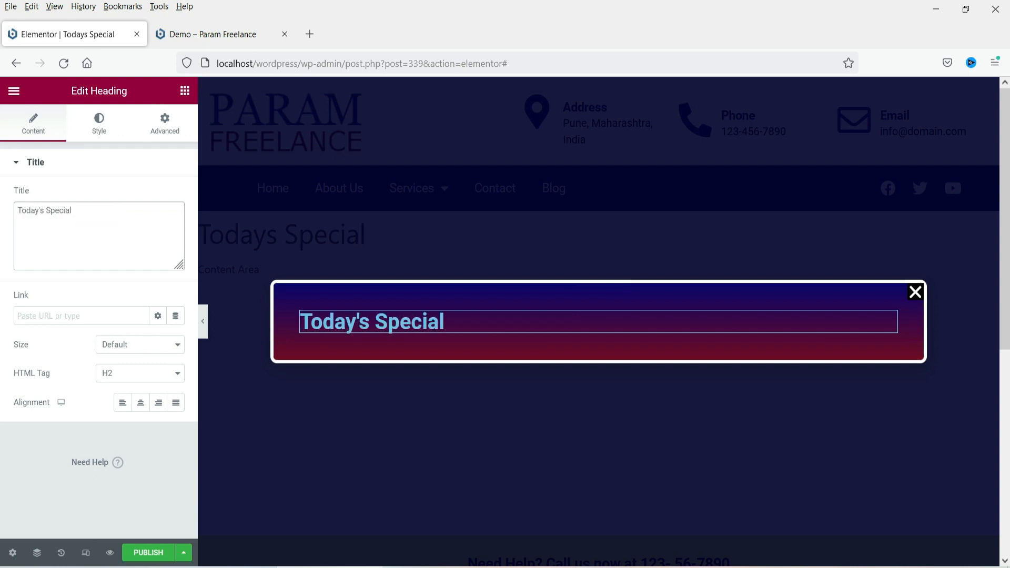
Center the "Today's Special" heading and keep its HTML tag as H2
{"action": "left_click", "coordinate": [141, 405]}
{"action": "left_click", "coordinate": [136, 373]}
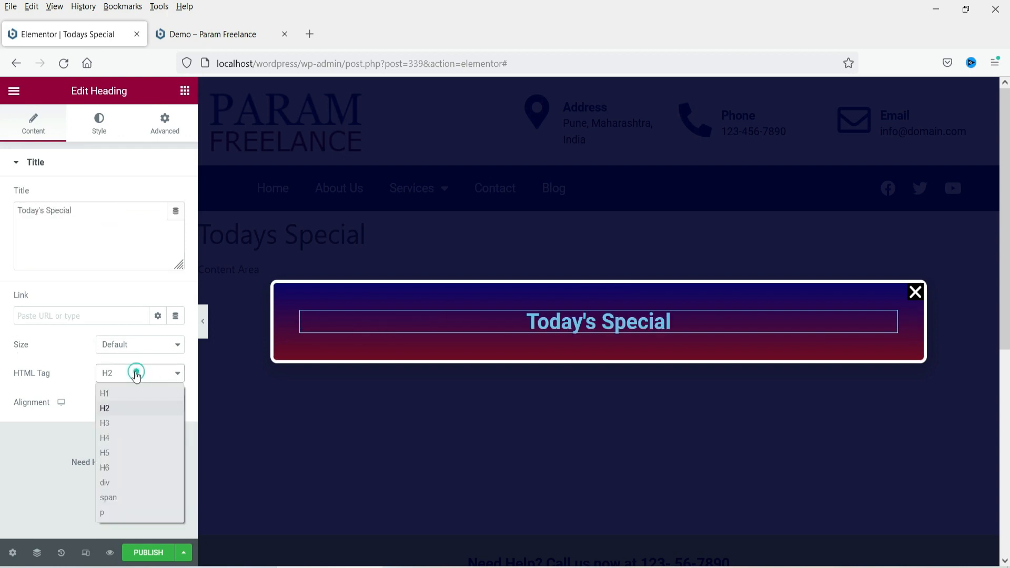
{"action": "left_click", "coordinate": [129, 410]}
Style the "Today's Special" heading with the global white text color and a font weight of 400
{"action": "left_click", "coordinate": [98, 129]}
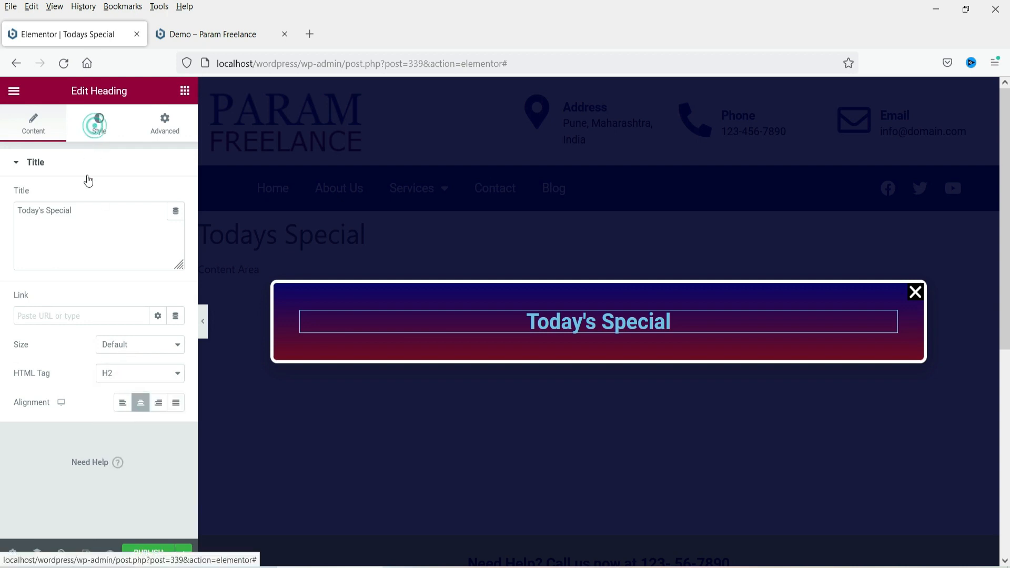
{"action": "left_click", "coordinate": [159, 198]}
{"action": "left_click", "coordinate": [61, 399]}
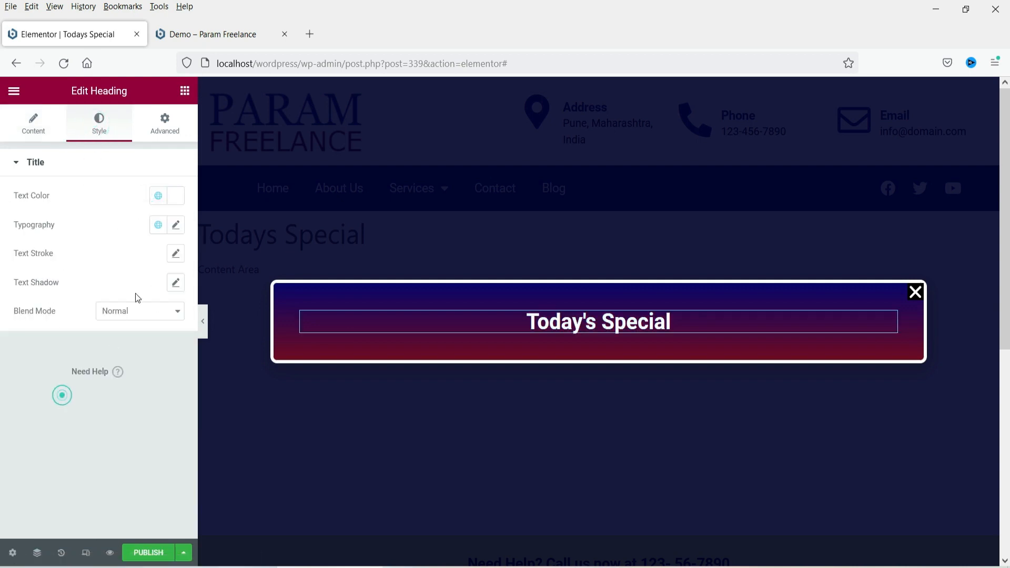
{"action": "left_click", "coordinate": [177, 227]}
{"action": "left_click", "coordinate": [127, 361]}
{"action": "left_click", "coordinate": [122, 423]}
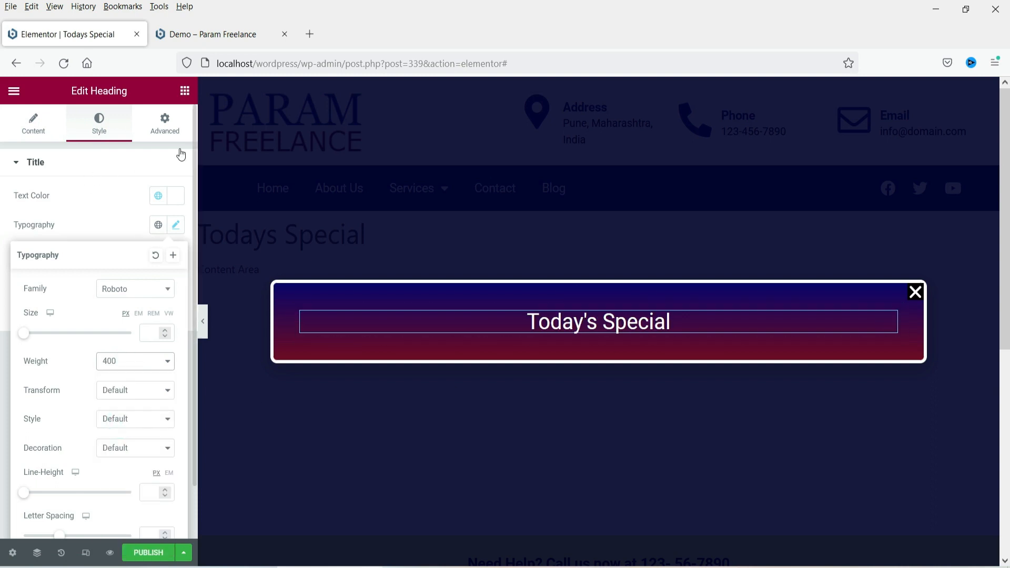
Add a two-column inner section below the "Today's Special" heading and insert a Heading widget between the two
{"action": "left_click", "coordinate": [184, 93]}
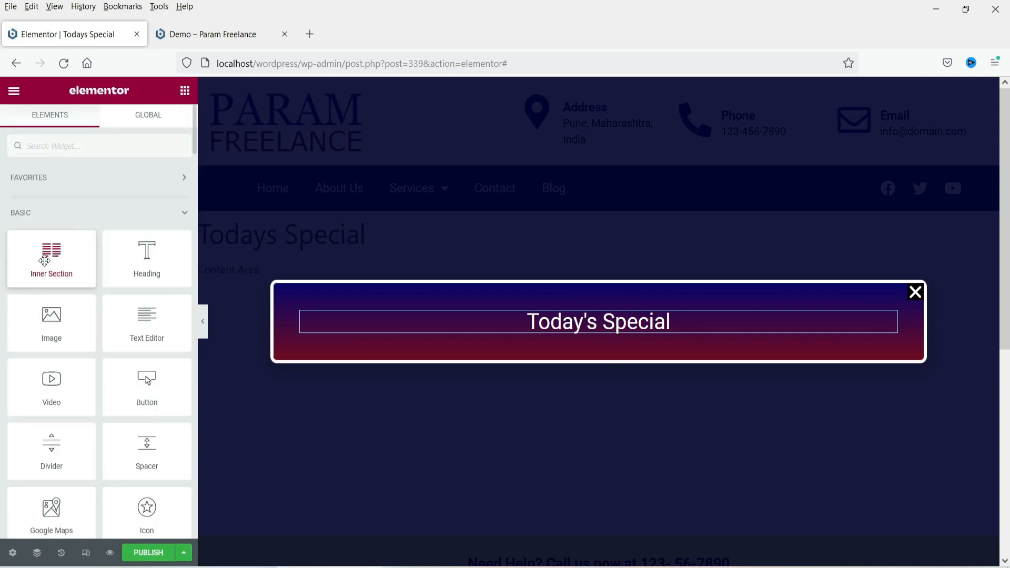
{"action": "left_click_drag", "start_coordinate": [44, 261], "coordinate": [534, 333]}
{"action": "left_click", "coordinate": [185, 90]}
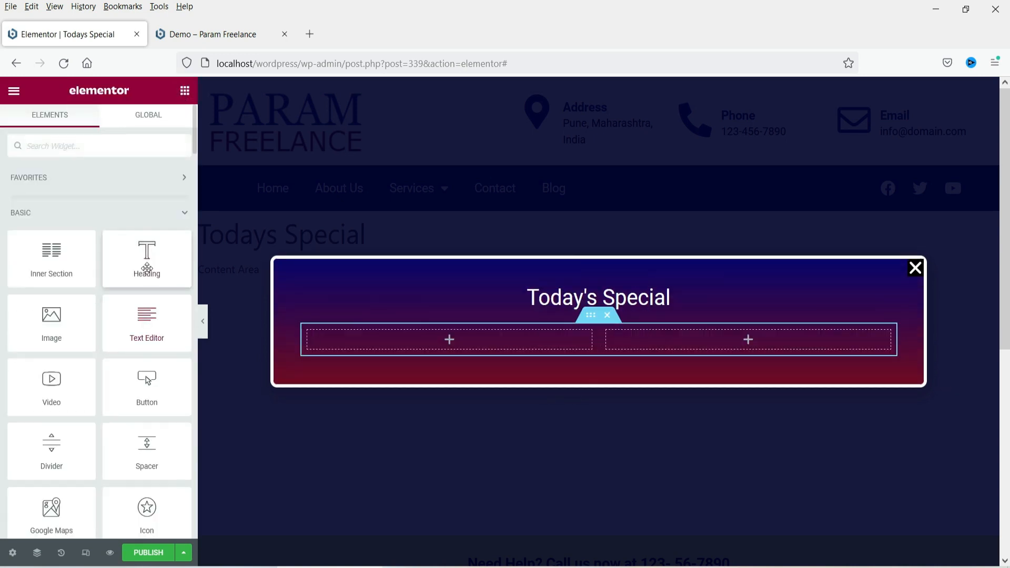
{"action": "left_click_drag", "start_coordinate": [147, 269], "coordinate": [579, 295]}
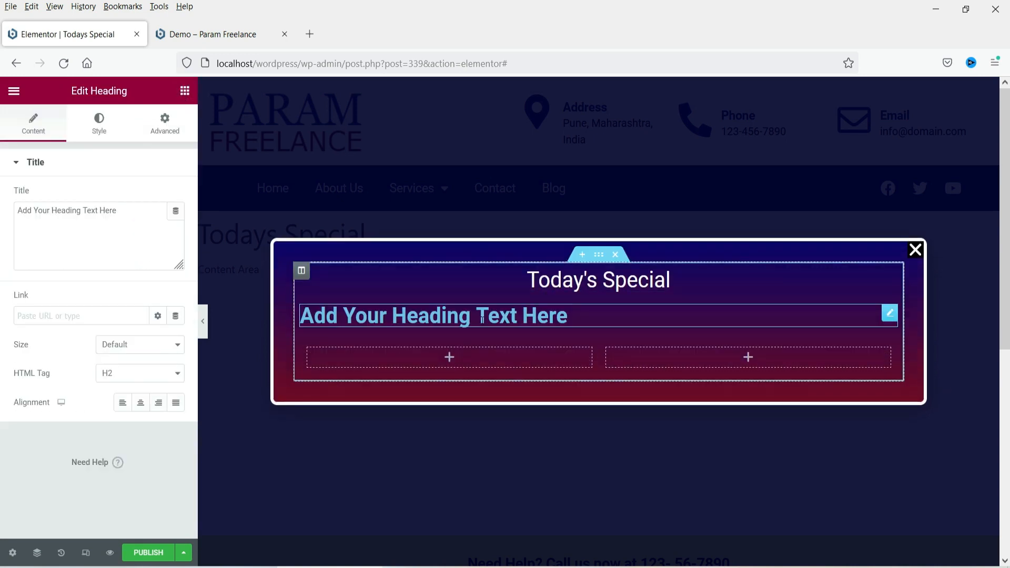
Title the new heading "Get Extra 30% discount only for today!", center it and set its HTML tag to H3
{"action": "triple_click", "coordinate": [65, 213]}
{"action": "type", "text": "Get Extra"}
{"action": "key", "text": "Return"}
{"action": "type", "text": "0%"}
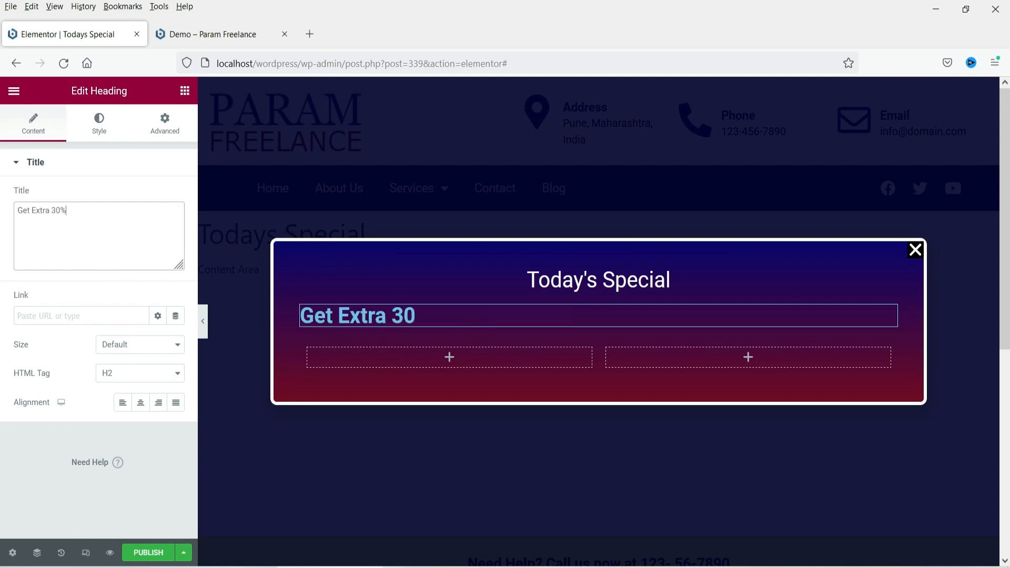
{"action": "type", "text": " discount only for today!"}
{"action": "left_click", "coordinate": [141, 403]}
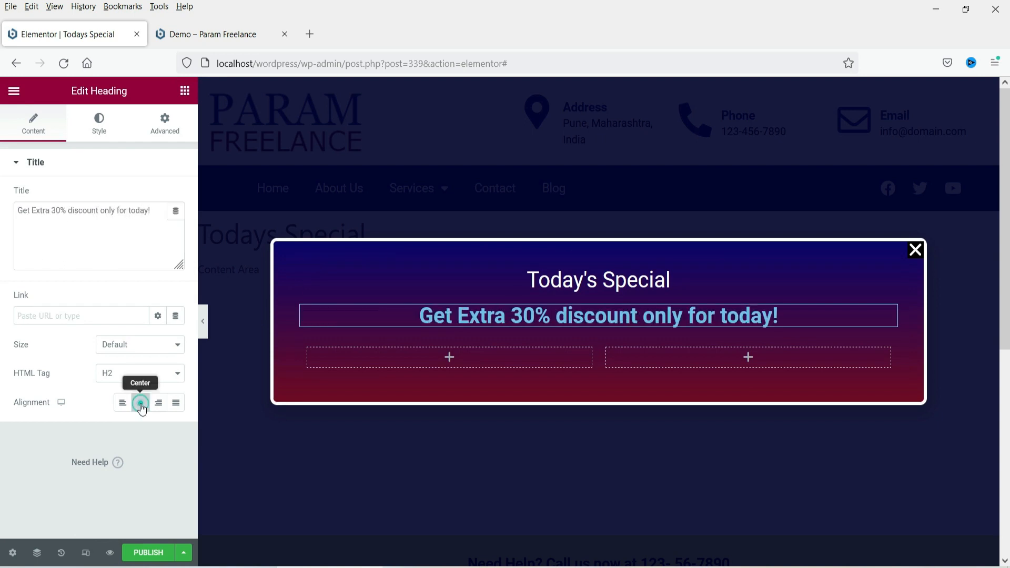
{"action": "left_click", "coordinate": [109, 374]}
{"action": "left_click", "coordinate": [119, 424]}
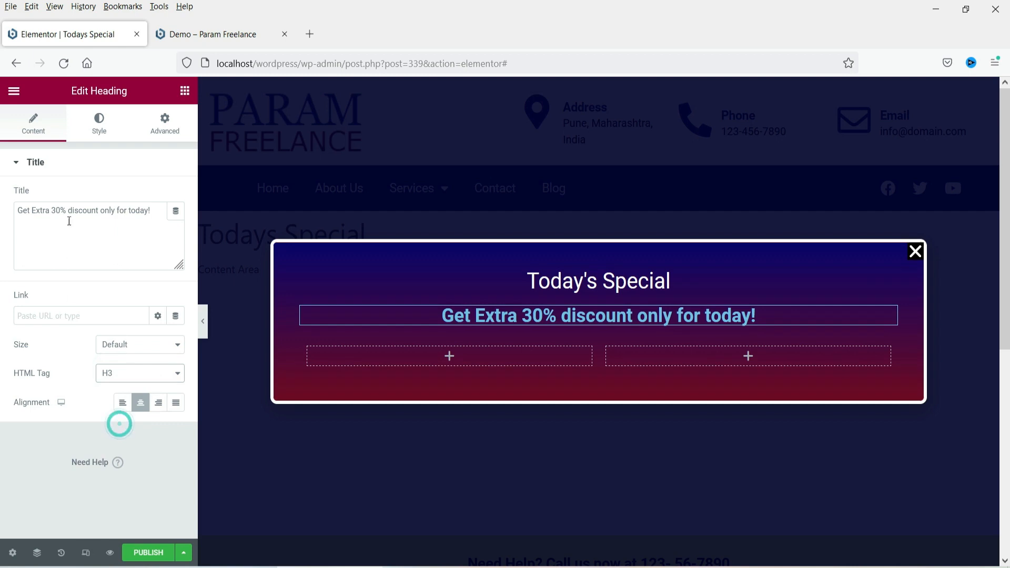
Style the discount heading with the global white text color and a font weight of 300
{"action": "left_click", "coordinate": [99, 122]}
{"action": "left_click", "coordinate": [158, 196]}
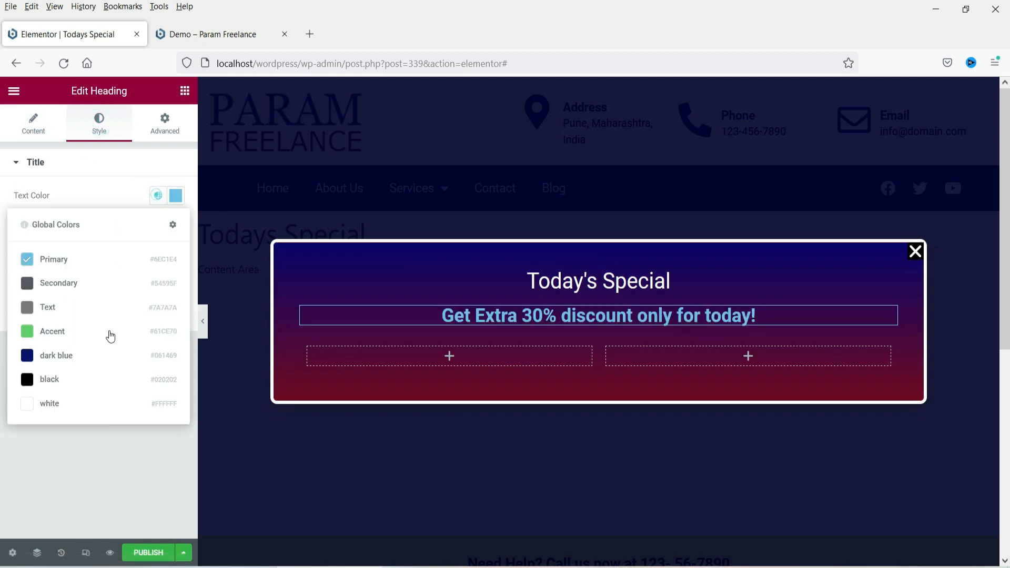
{"action": "left_click", "coordinate": [78, 403]}
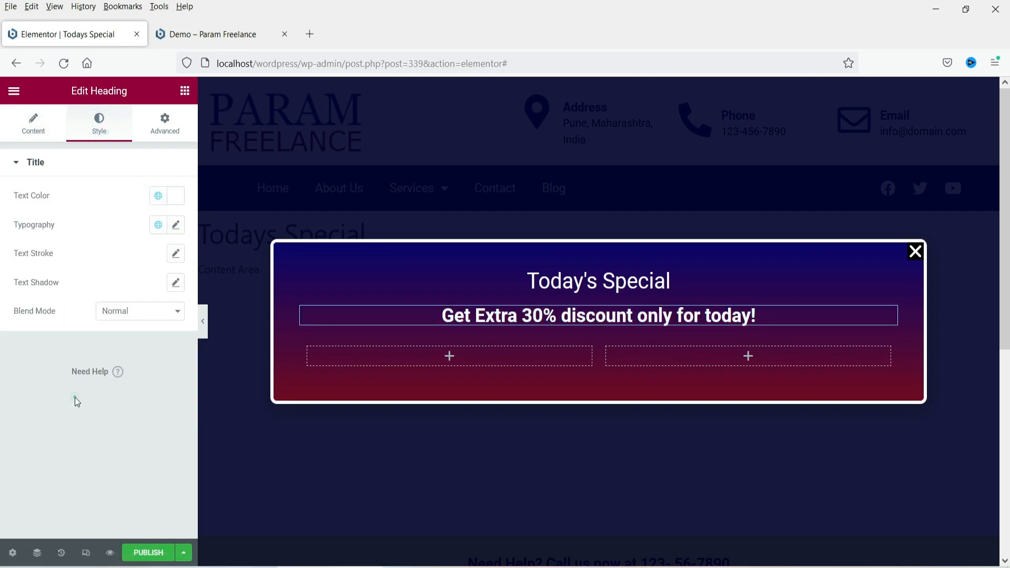
{"action": "left_click", "coordinate": [179, 227]}
{"action": "left_click", "coordinate": [134, 363]}
{"action": "left_click", "coordinate": [118, 413]}
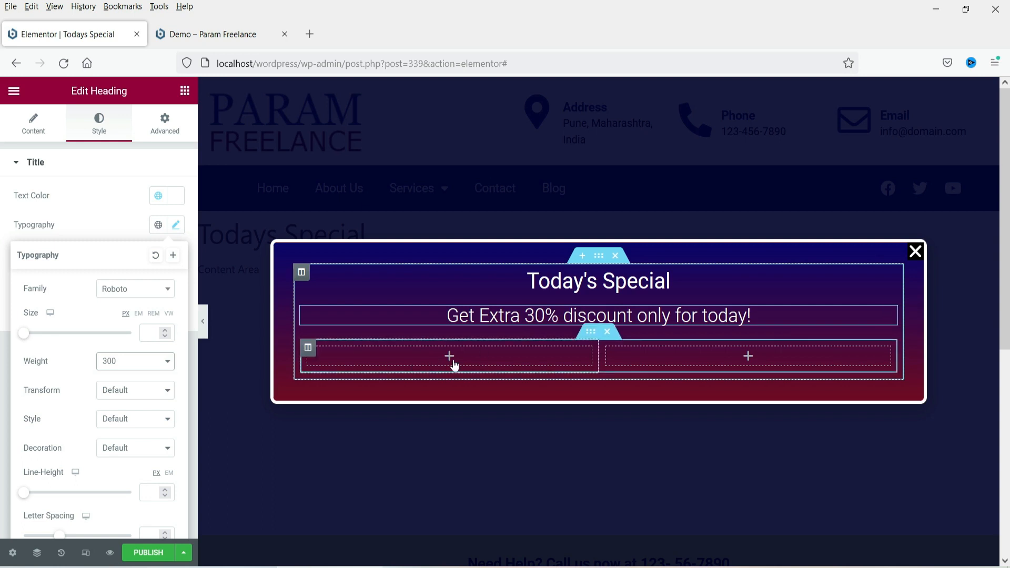
Add an Image widget to the inner section's first column and fill it with tshirt5.jpg from the media library
{"action": "left_click", "coordinate": [184, 91]}
{"action": "left_click_drag", "start_coordinate": [41, 325], "coordinate": [392, 353]}
{"action": "left_click", "coordinate": [393, 352]}
{"action": "left_click", "coordinate": [414, 368]}
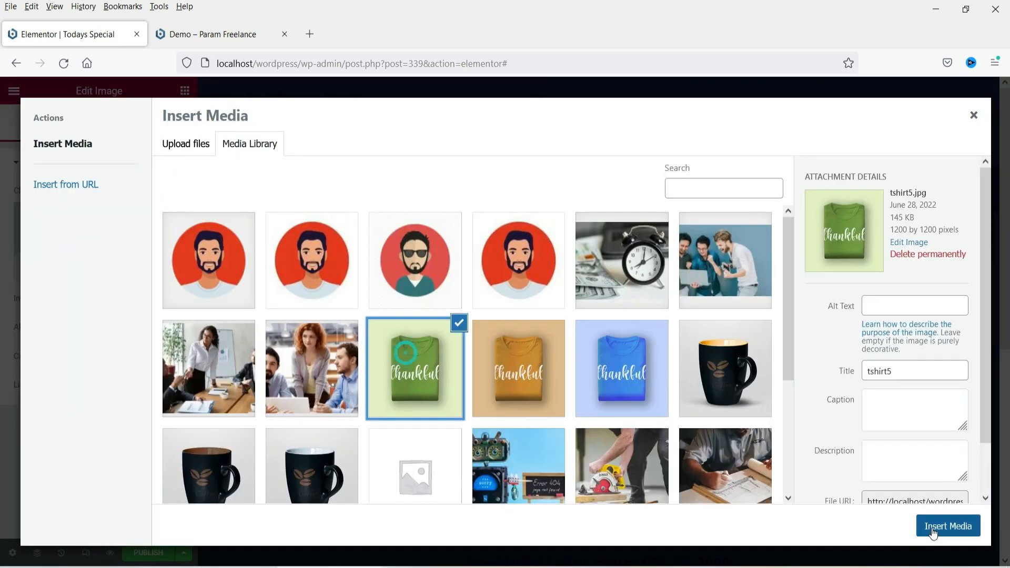
{"action": "left_click", "coordinate": [934, 528]}
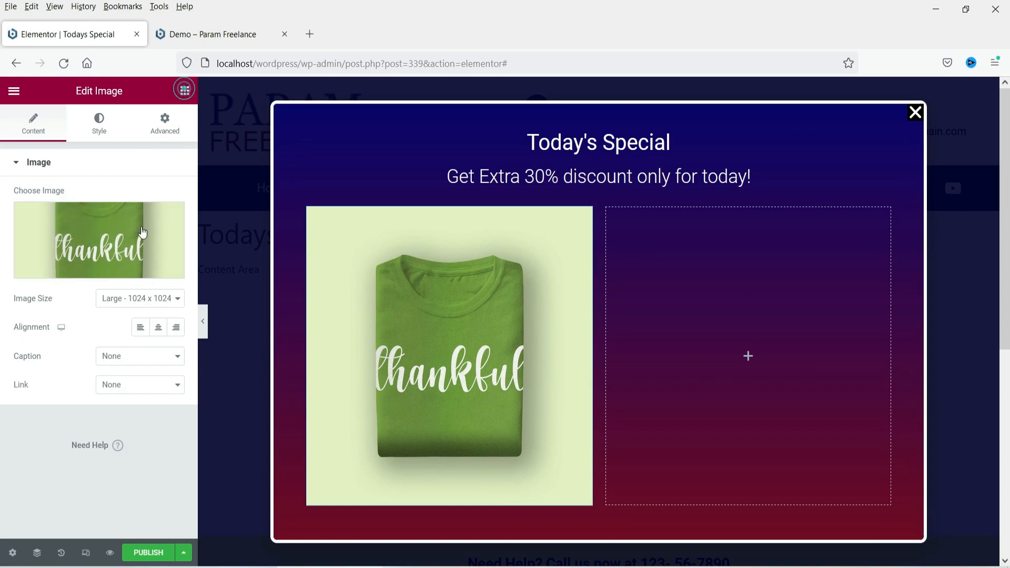
Add a centered "$20" heading below the T-shirt image and give it the global white text color
{"action": "left_click_drag", "start_coordinate": [147, 260], "coordinate": [442, 486]}
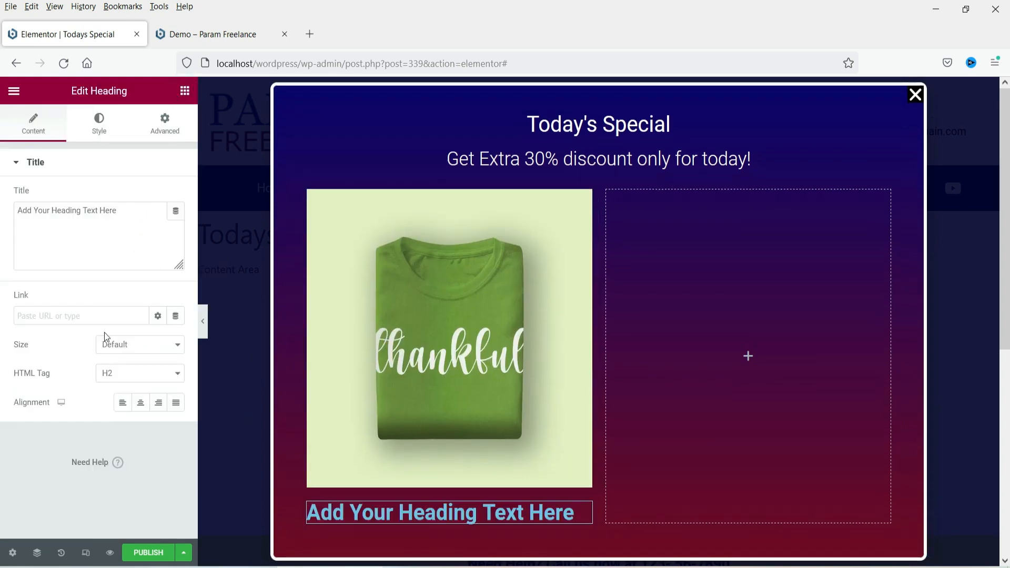
{"action": "triple_click", "coordinate": [77, 221]}
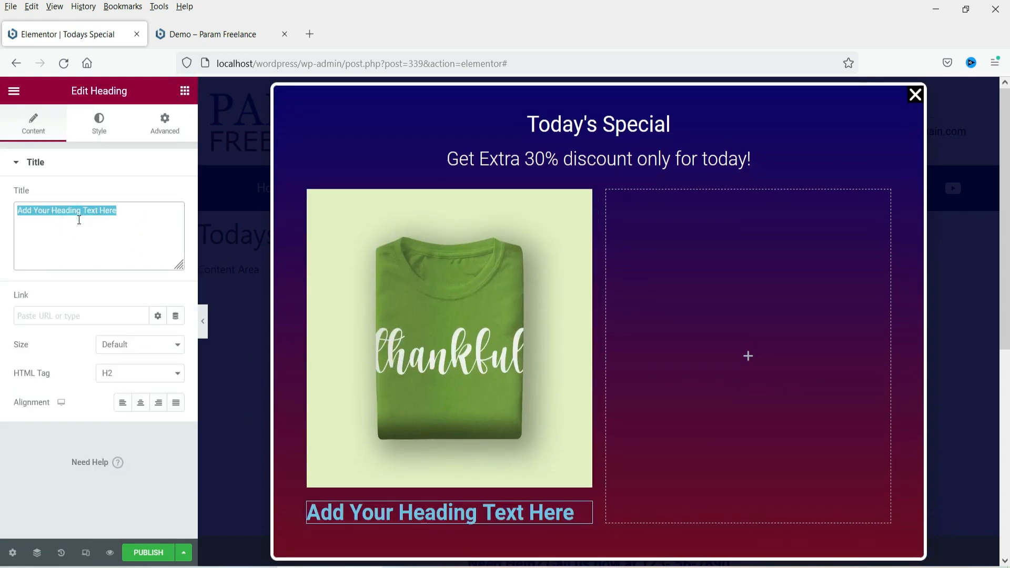
{"action": "type", "text": "$20"}
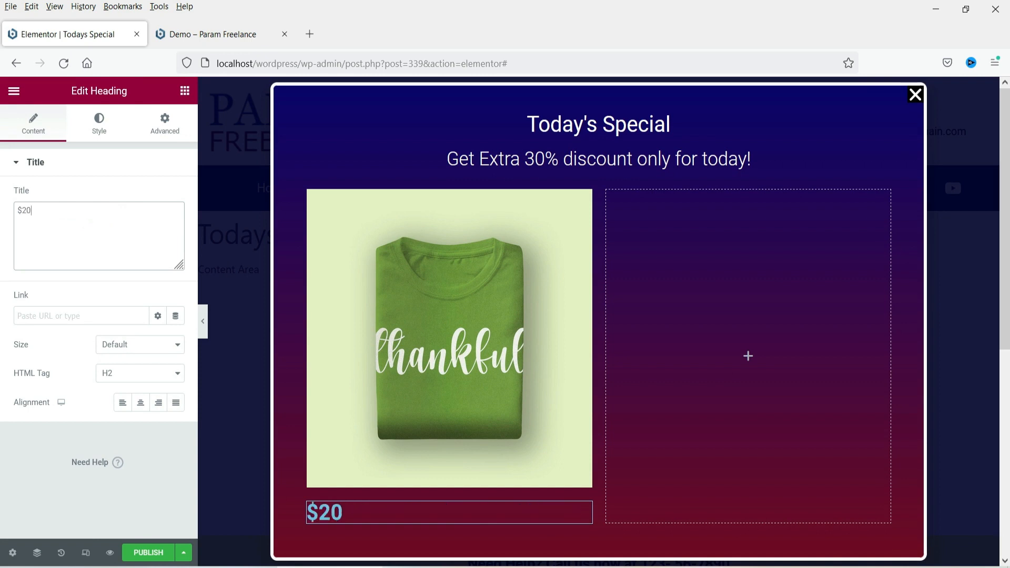
{"action": "left_click", "coordinate": [140, 403]}
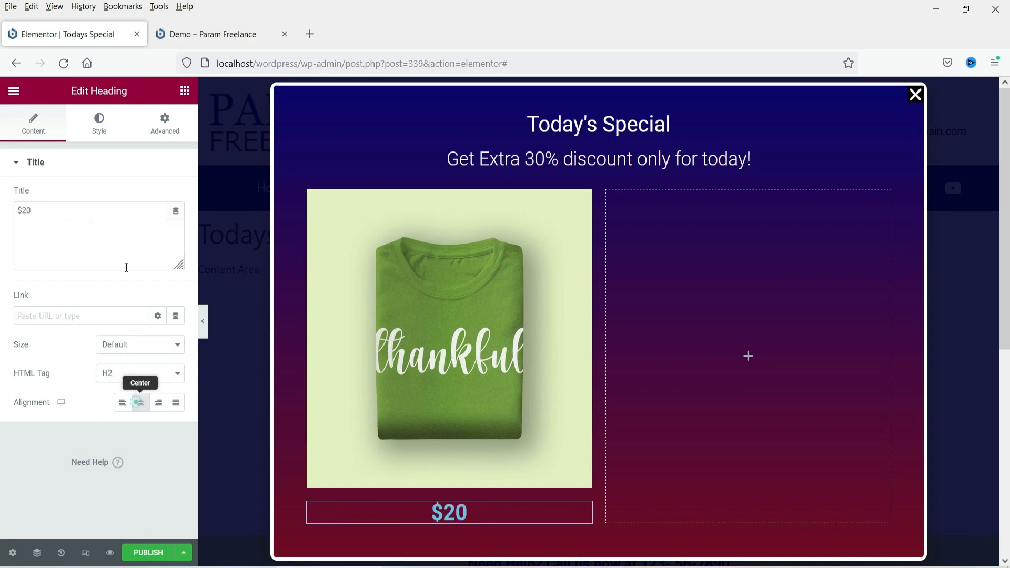
{"action": "left_click", "coordinate": [94, 119]}
{"action": "left_click", "coordinate": [158, 196]}
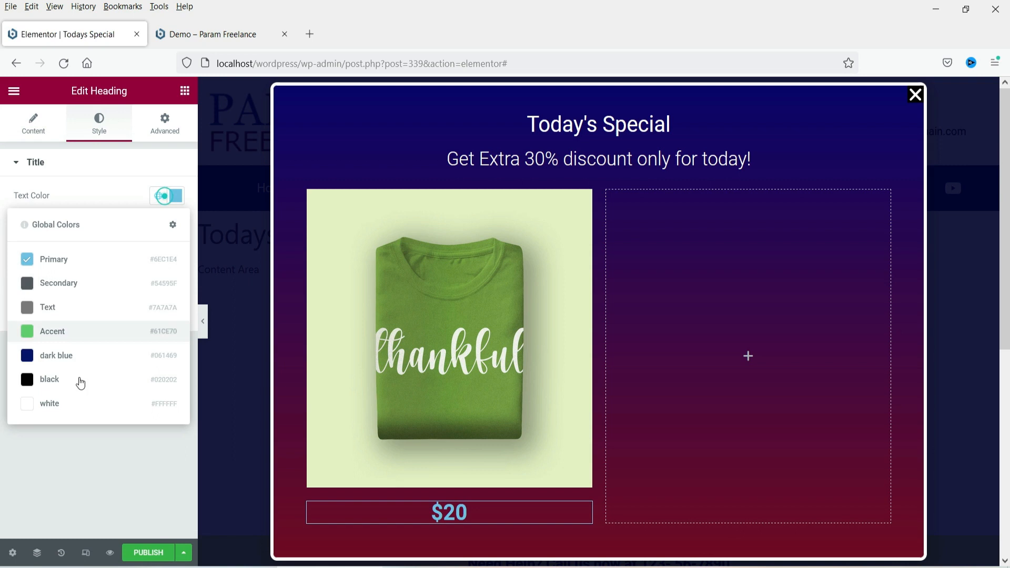
{"action": "left_click", "coordinate": [61, 406]}
Add a centered heading titled "Green Tshirt" below the "$20" price
{"action": "left_click", "coordinate": [188, 94]}
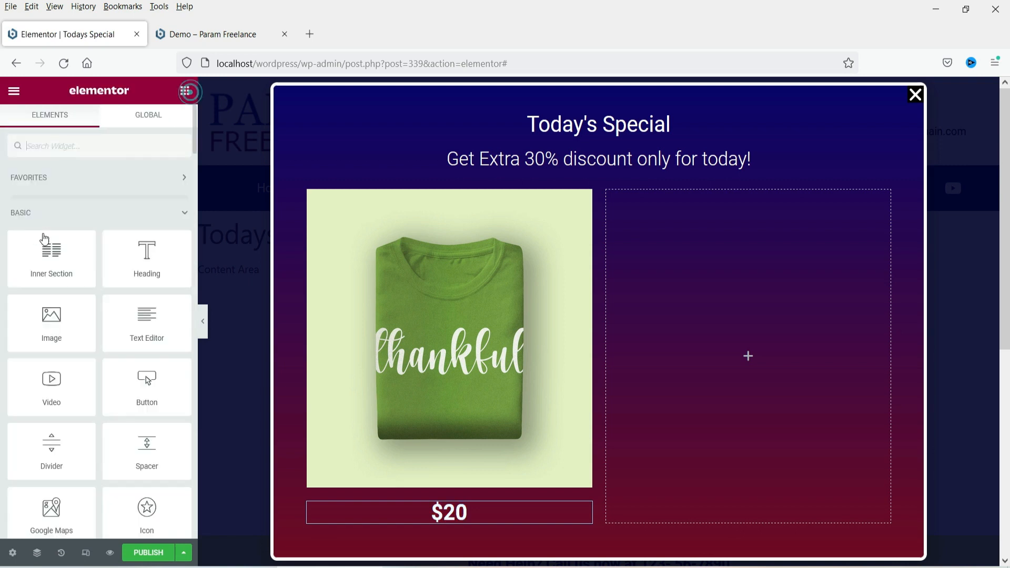
{"action": "left_click_drag", "start_coordinate": [147, 260], "coordinate": [428, 522]}
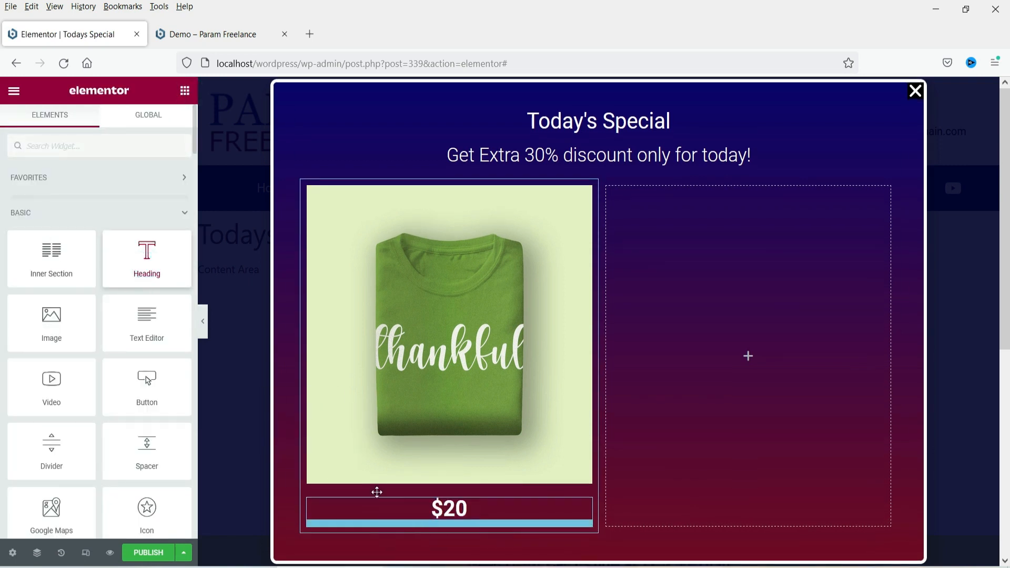
{"action": "triple_click", "coordinate": [75, 213]}
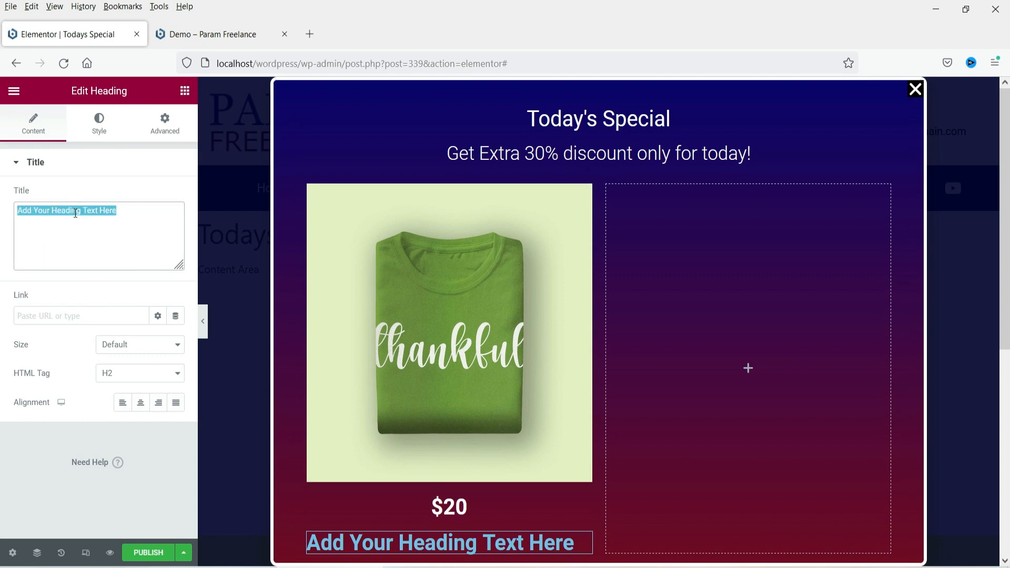
{"action": "type", "text": "Green Tshirt"}
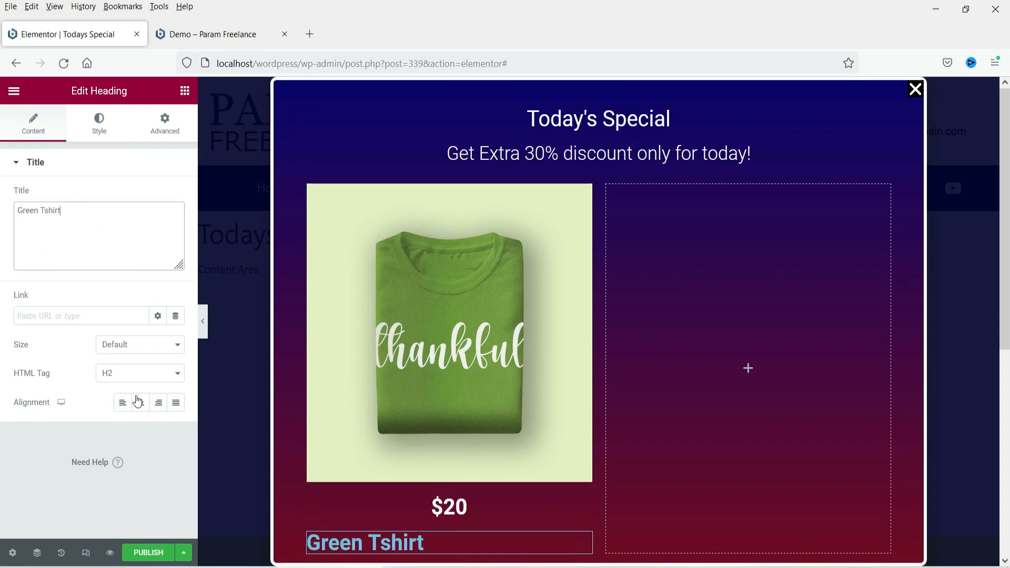
{"action": "left_click", "coordinate": [138, 403]}
Style the "Green Tshirt" heading in global white with font weight 300 and move it above the "$20" price
{"action": "left_click", "coordinate": [99, 124]}
{"action": "left_click", "coordinate": [158, 196]}
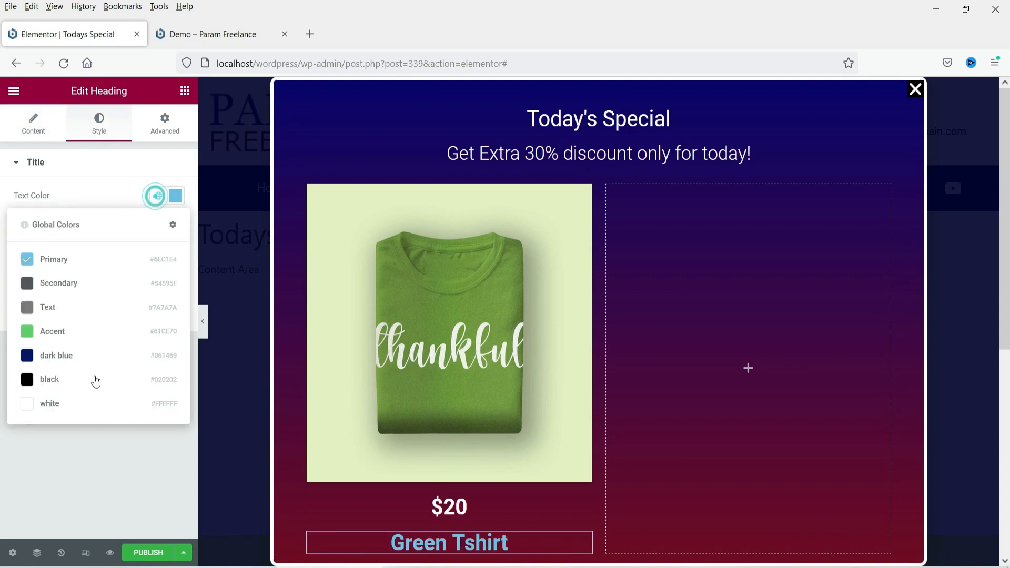
{"action": "left_click", "coordinate": [72, 407]}
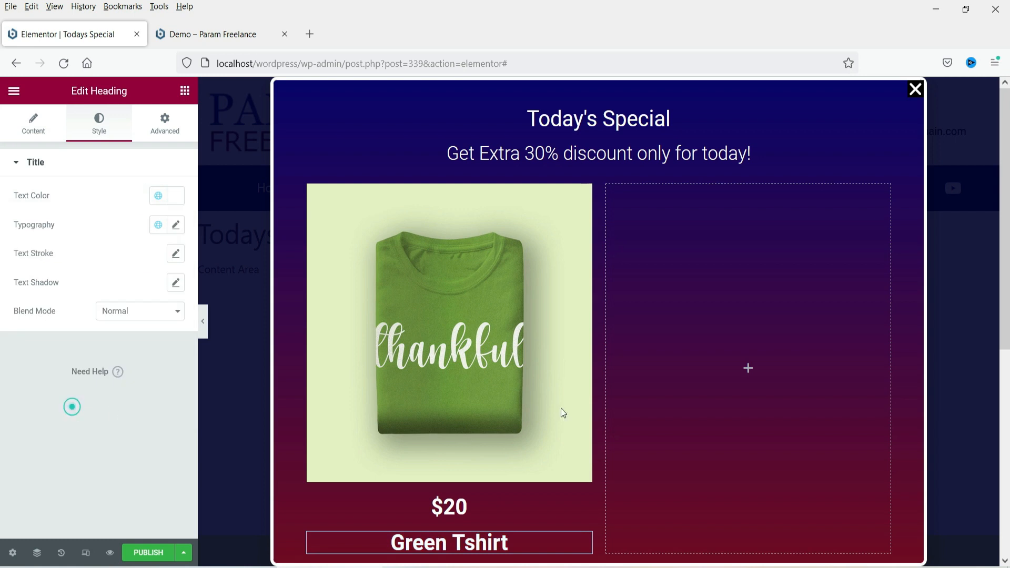
{"action": "left_click", "coordinate": [177, 226]}
{"action": "left_click", "coordinate": [126, 362]}
{"action": "left_click", "coordinate": [125, 408]}
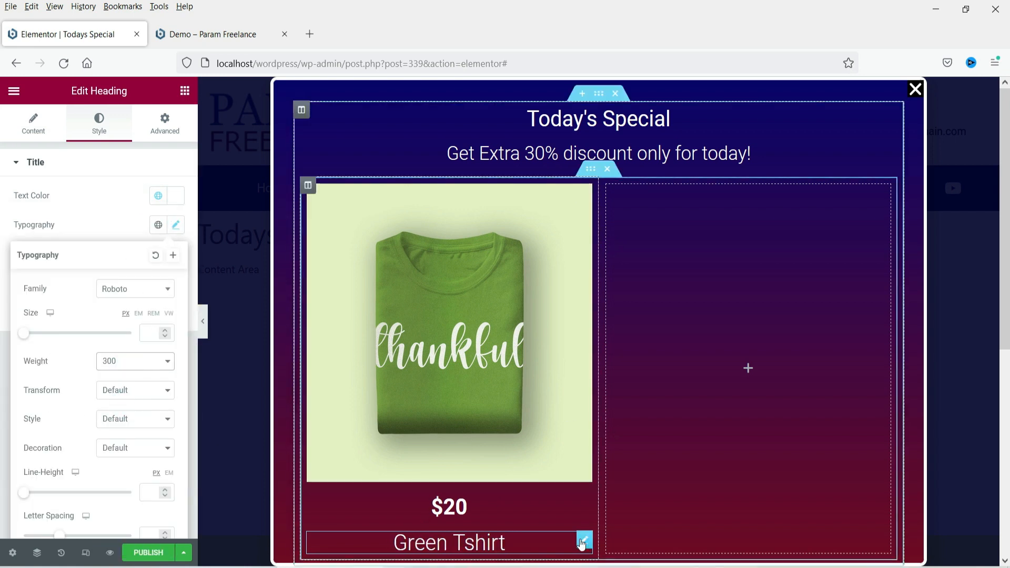
{"action": "left_click_drag", "start_coordinate": [582, 544], "coordinate": [561, 500]}
{"action": "left_click_drag", "start_coordinate": [481, 467], "coordinate": [473, 448]}
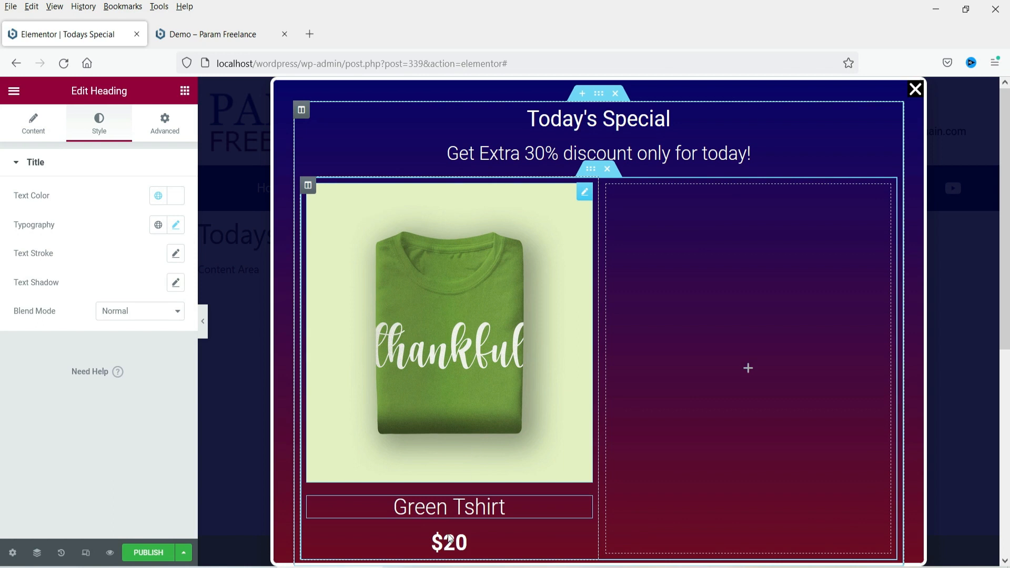
Add a Button widget below the "$20" price with the text "Buy Now"
{"action": "left_click", "coordinate": [185, 91]}
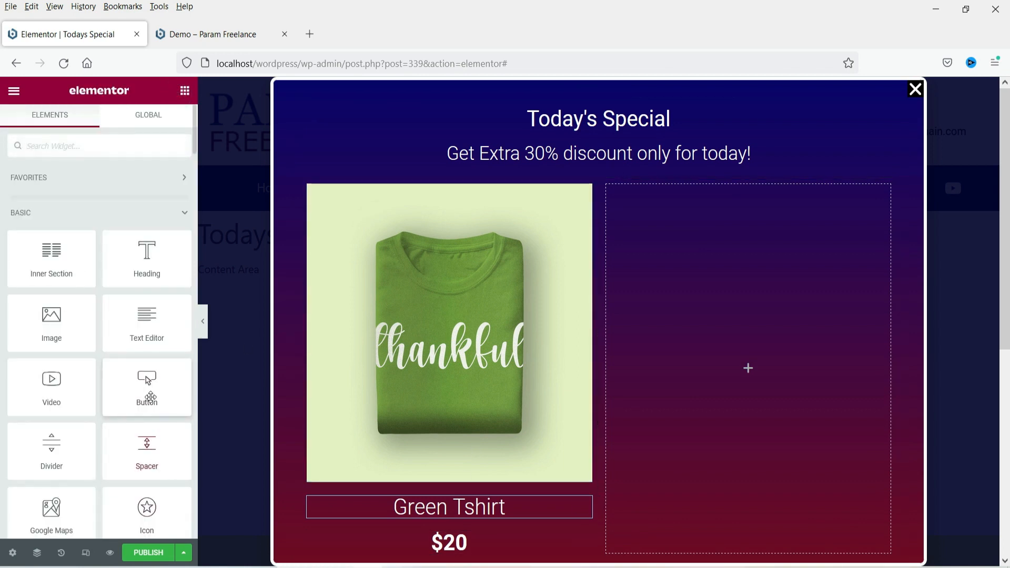
{"action": "left_click_drag", "start_coordinate": [147, 405], "coordinate": [341, 539]}
{"action": "triple_click", "coordinate": [128, 224]}
{"action": "type", "text": "Buy Now"}
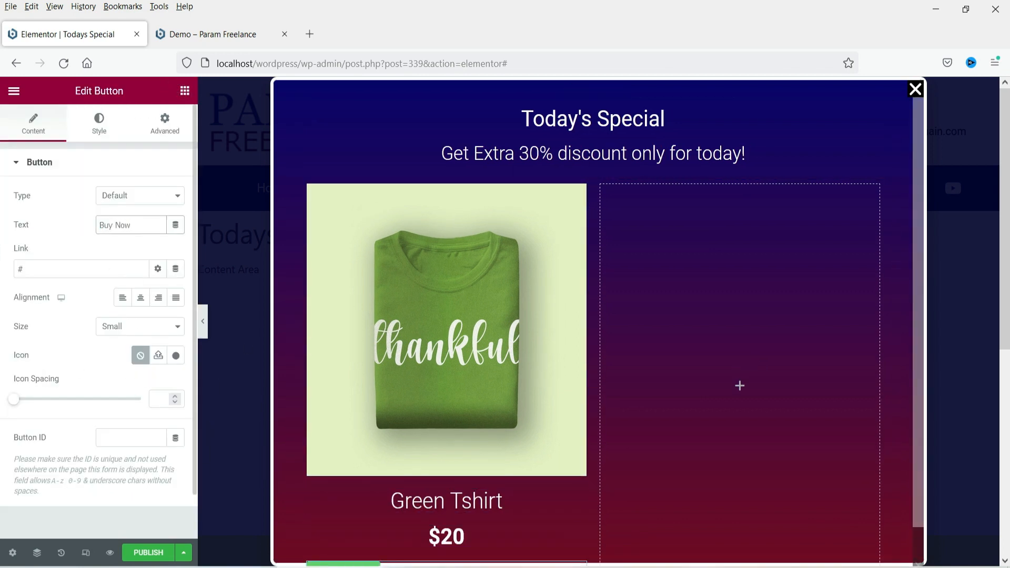
Set the "Buy Now" button's size to Medium and center it in the column
{"action": "left_click", "coordinate": [140, 327]}
{"action": "left_click", "coordinate": [133, 374]}
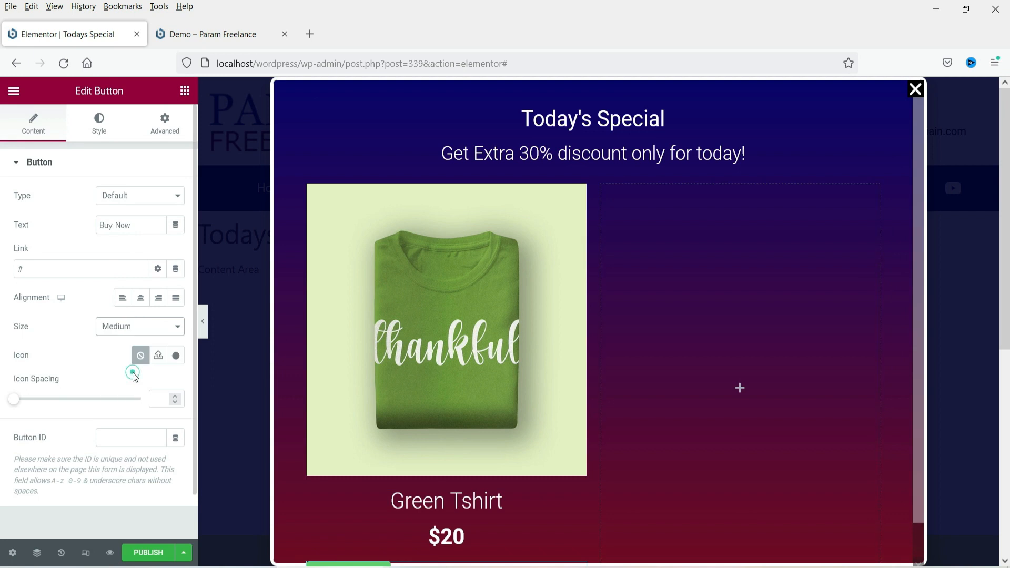
{"action": "triple_click", "coordinate": [32, 266]}
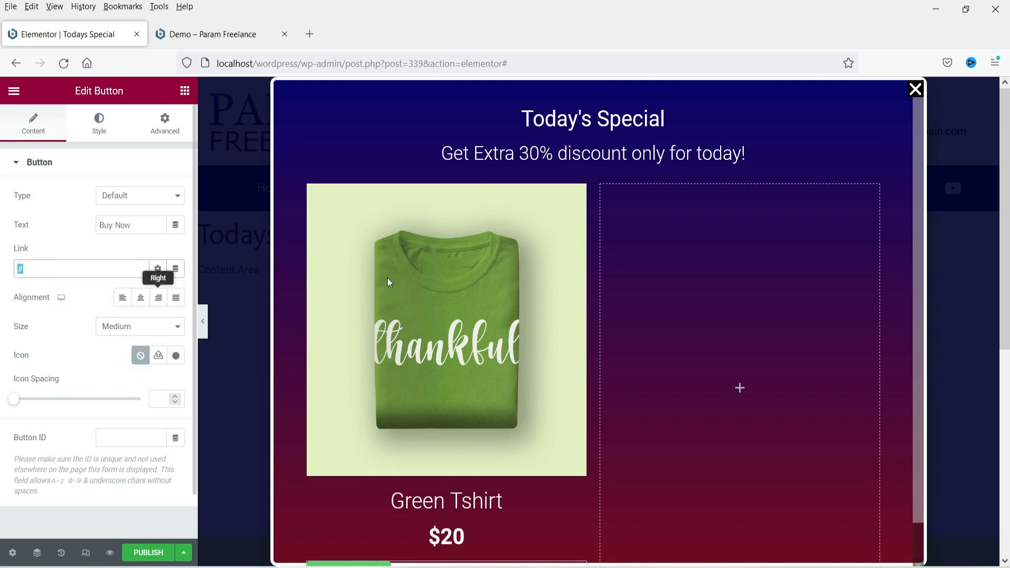
{"action": "left_click", "coordinate": [139, 303]}
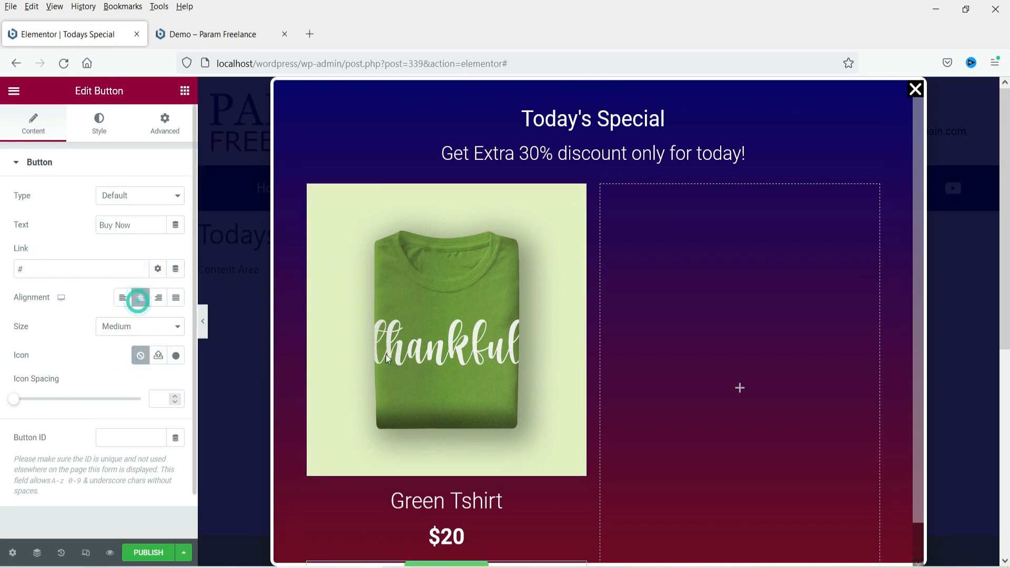
Set the "Buy Now" button's background color to the global black
{"action": "scroll", "coordinate": [597, 347], "scroll_direction": "down", "scroll_amount": 1}
{"action": "left_click", "coordinate": [99, 123]}
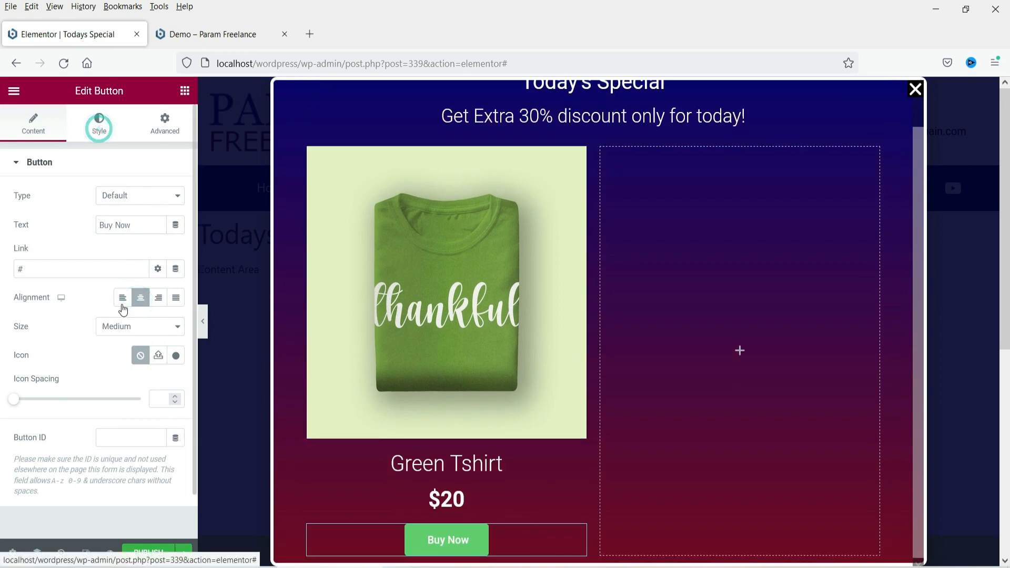
{"action": "left_click", "coordinate": [156, 341]}
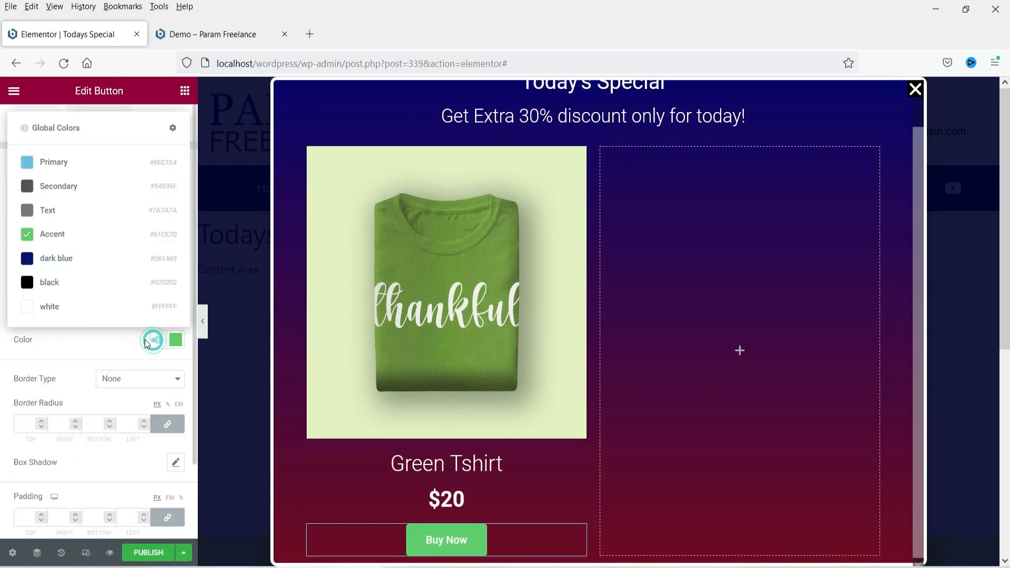
{"action": "left_click", "coordinate": [57, 282]}
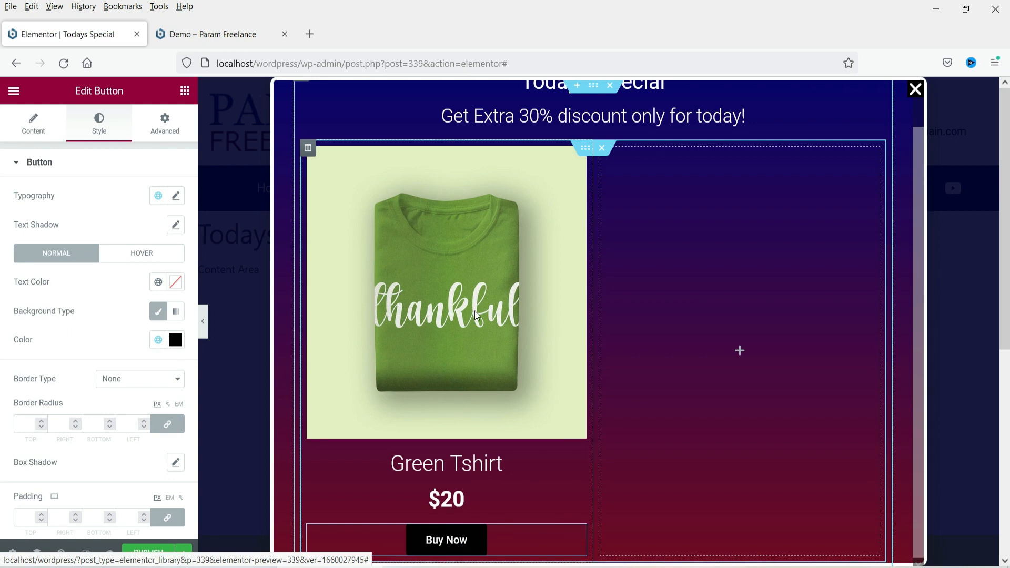
Duplicate the Green Tshirt column twice to get three identical product columns beside the empty one
{"action": "right_click", "coordinate": [309, 151]}
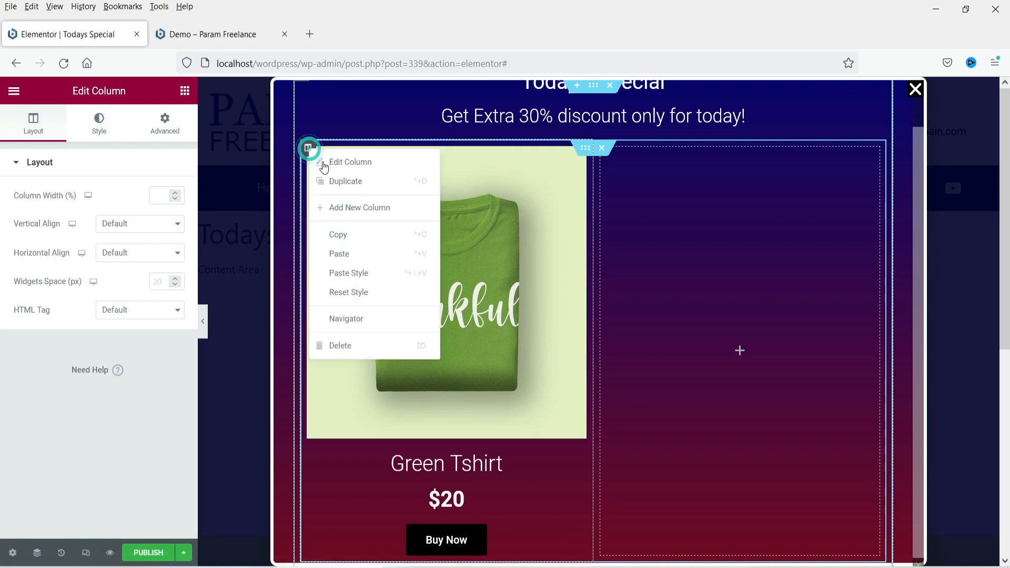
{"action": "left_click", "coordinate": [358, 185]}
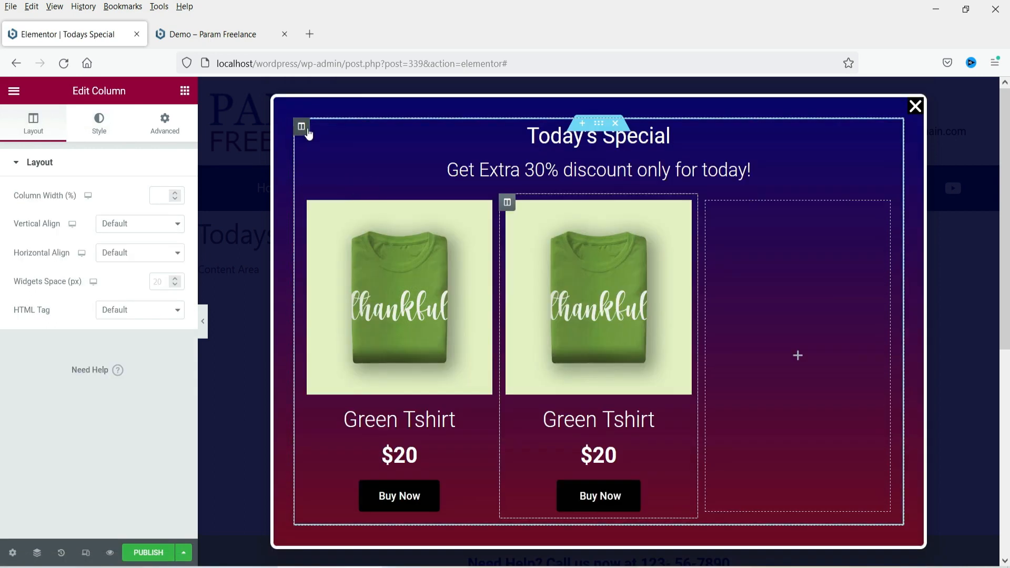
{"action": "right_click", "coordinate": [508, 202]}
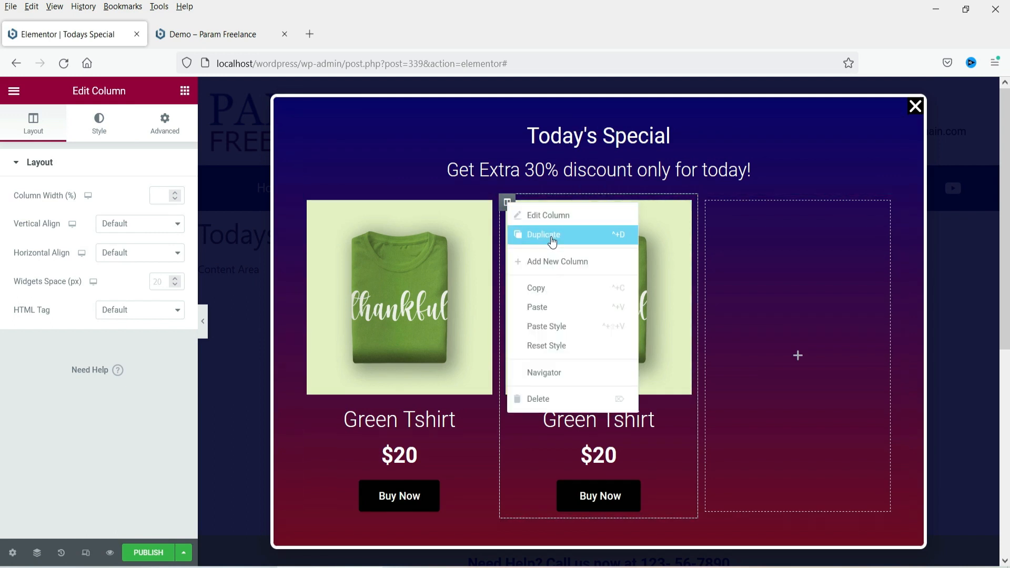
{"action": "left_click", "coordinate": [552, 242]}
Replace the second product column's image with the orange T-shirt and retitle its heading "Orange Tshirt"
{"action": "left_click", "coordinate": [497, 269]}
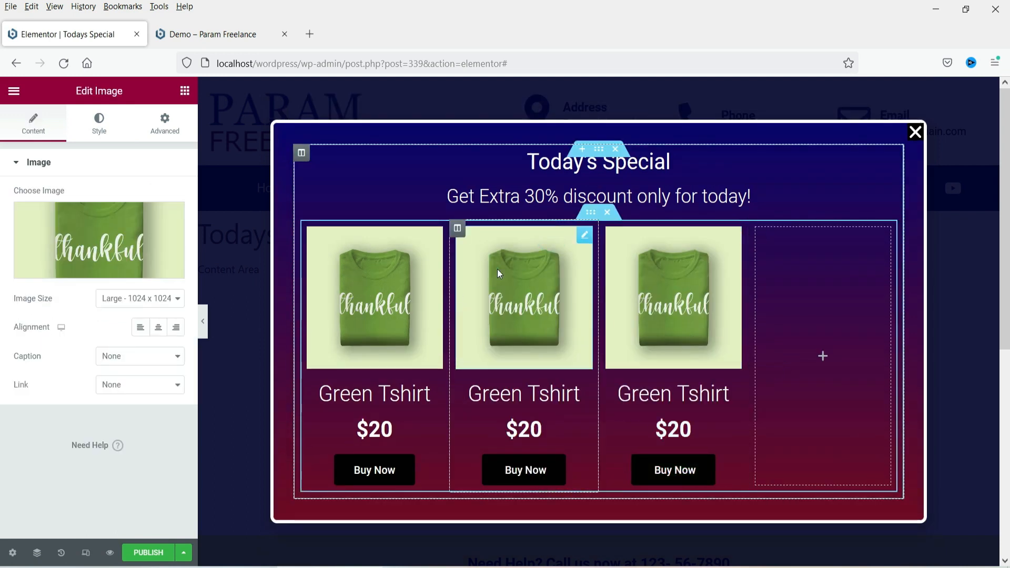
{"action": "left_click", "coordinate": [113, 232]}
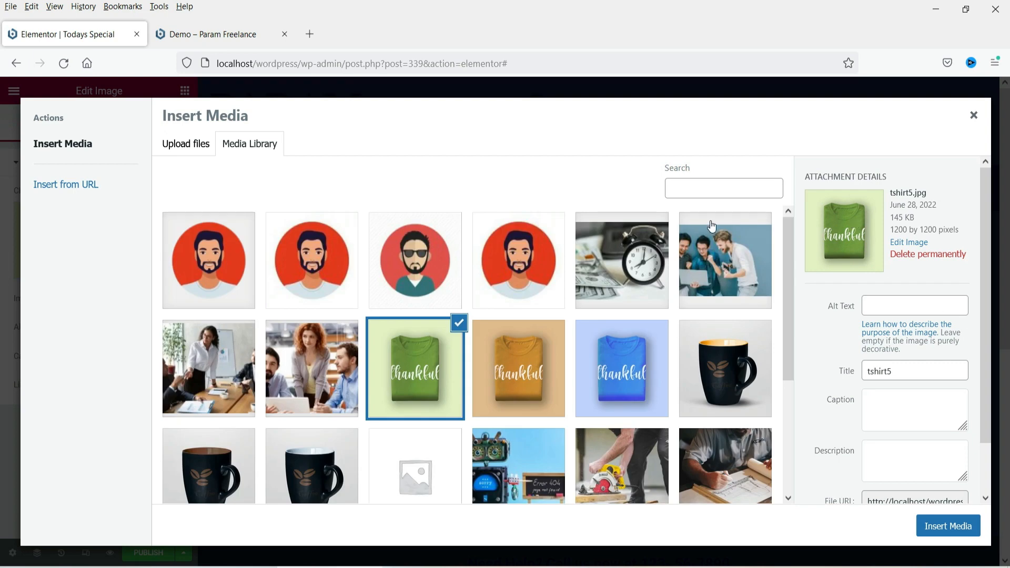
{"action": "left_click", "coordinate": [518, 368]}
{"action": "left_click", "coordinate": [948, 526]}
{"action": "left_click", "coordinate": [485, 398]}
{"action": "double_click", "coordinate": [25, 211]}
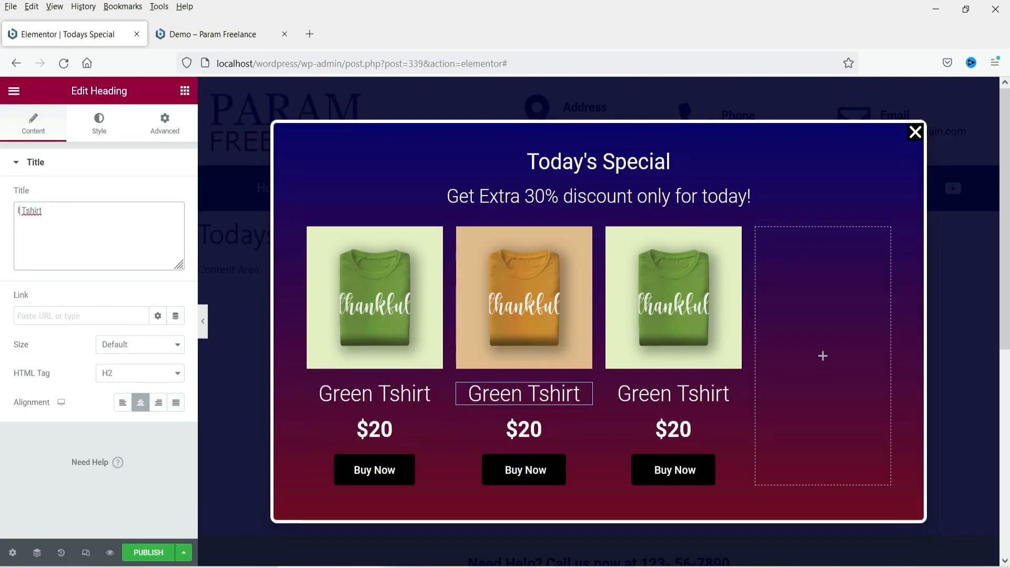
{"action": "type", "text": "Orange"}
Replace the third product column's image with the blue T-shirt and retitle its heading "Blue Tshirt"
{"action": "left_click", "coordinate": [668, 279]}
{"action": "left_click", "coordinate": [113, 231]}
{"action": "left_click", "coordinate": [630, 368]}
{"action": "left_click", "coordinate": [948, 526]}
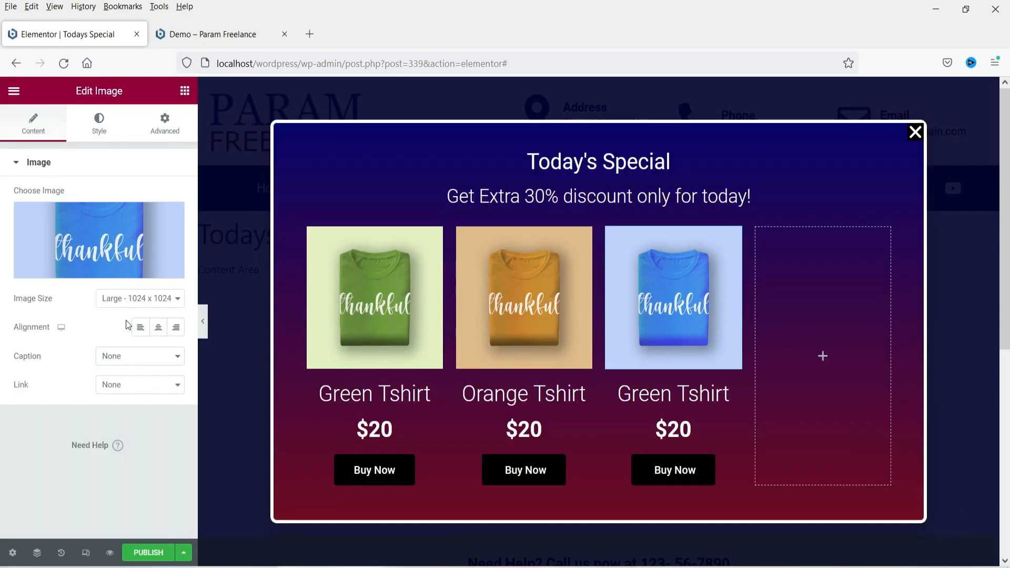
{"action": "left_click", "coordinate": [668, 395]}
{"action": "double_click", "coordinate": [26, 210]}
{"action": "type", "text": "Blue Tshirt"}
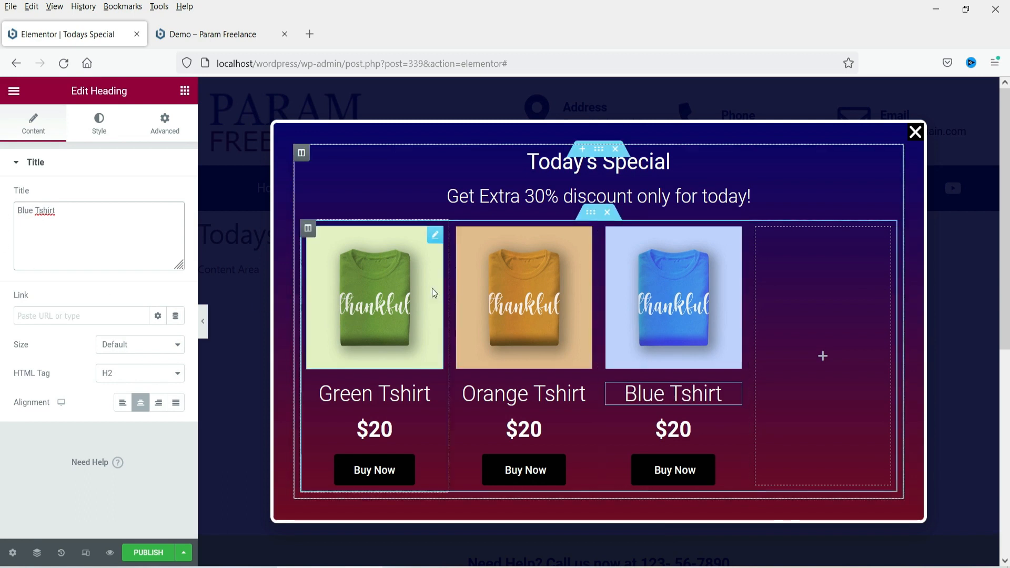
Add a WooCommerce Products widget to the empty fourth column
{"action": "left_click", "coordinate": [823, 357]}
{"action": "left_click", "coordinate": [185, 213]}
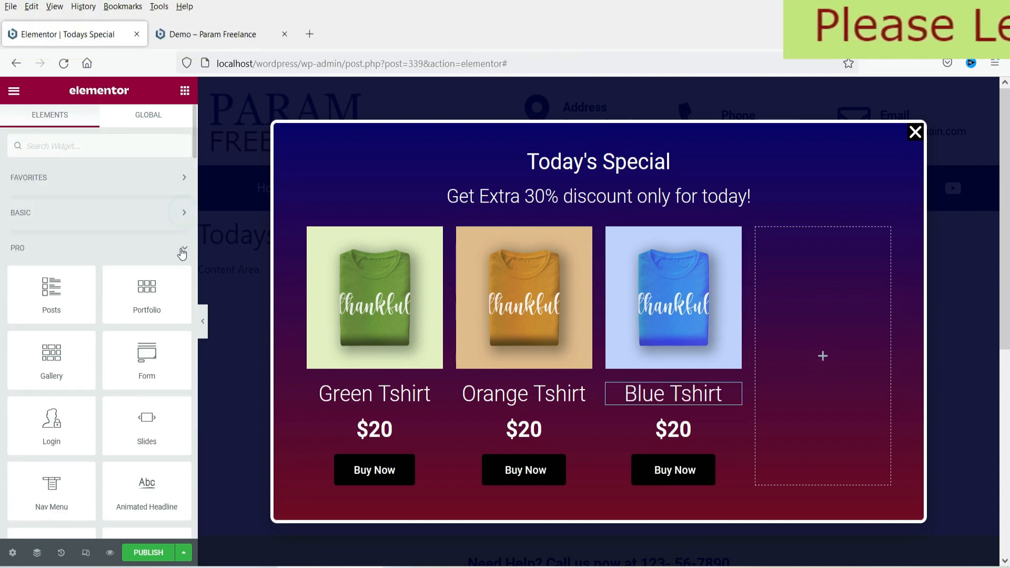
{"action": "left_click", "coordinate": [184, 249]}
{"action": "left_click", "coordinate": [185, 283]}
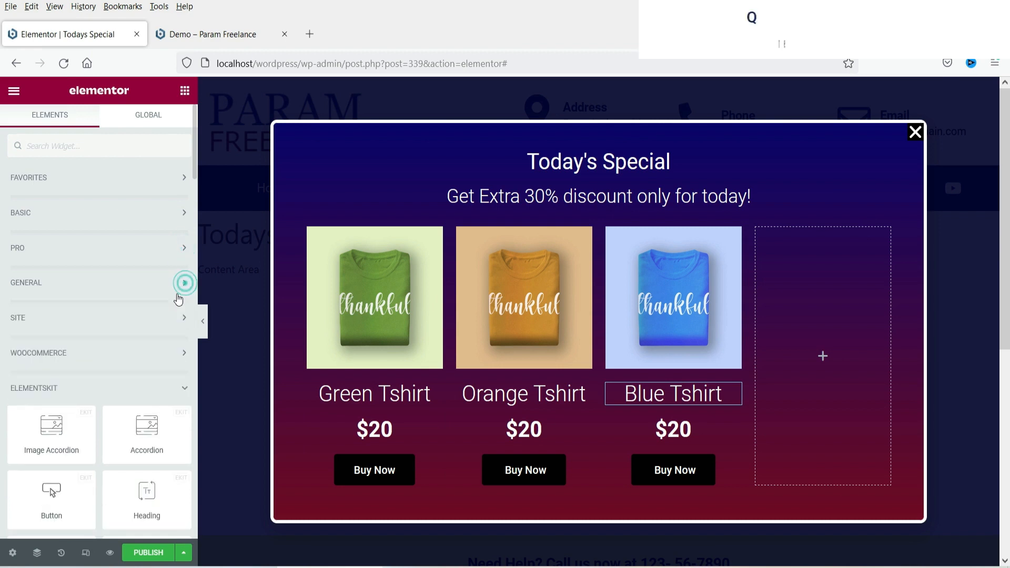
{"action": "left_click", "coordinate": [112, 352]}
{"action": "scroll", "coordinate": [99, 313], "scroll_direction": "down", "scroll_amount": 2}
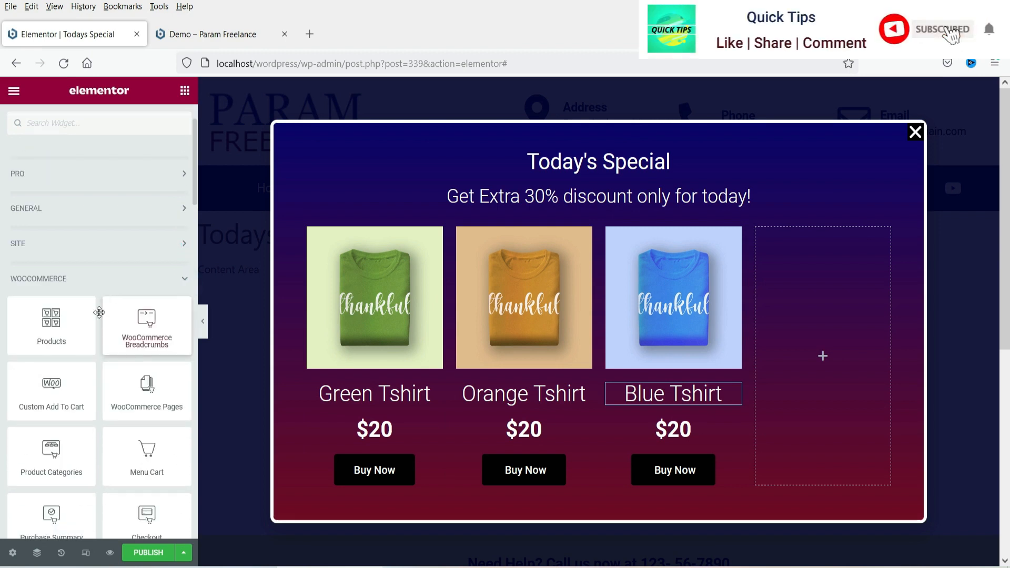
{"action": "left_click_drag", "start_coordinate": [89, 319], "coordinate": [816, 338]}
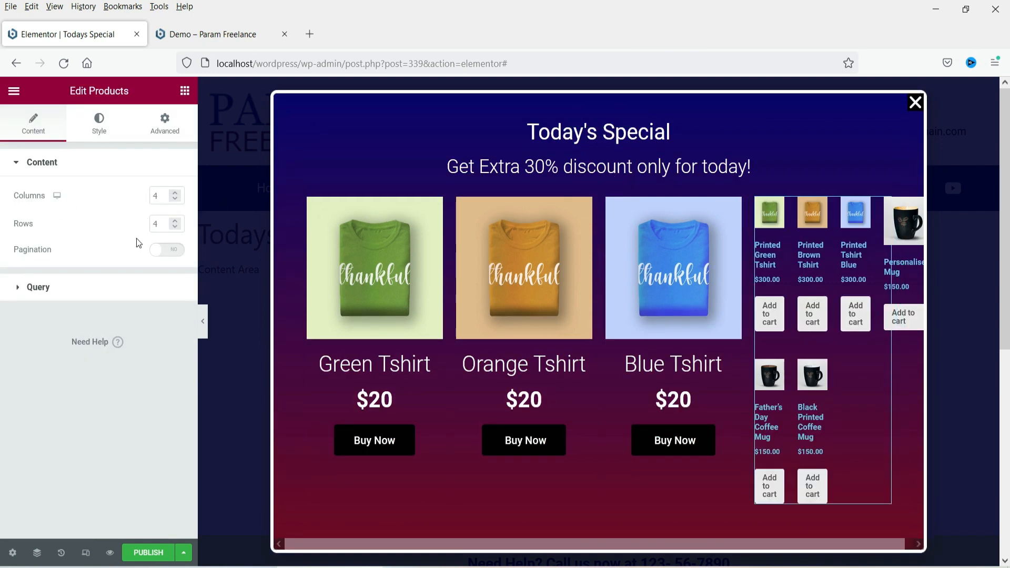
Set the Products widget to 1 column and 1 row
{"action": "left_click", "coordinate": [176, 199]}
{"action": "left_click", "coordinate": [175, 199]}
{"action": "left_click", "coordinate": [176, 200]}
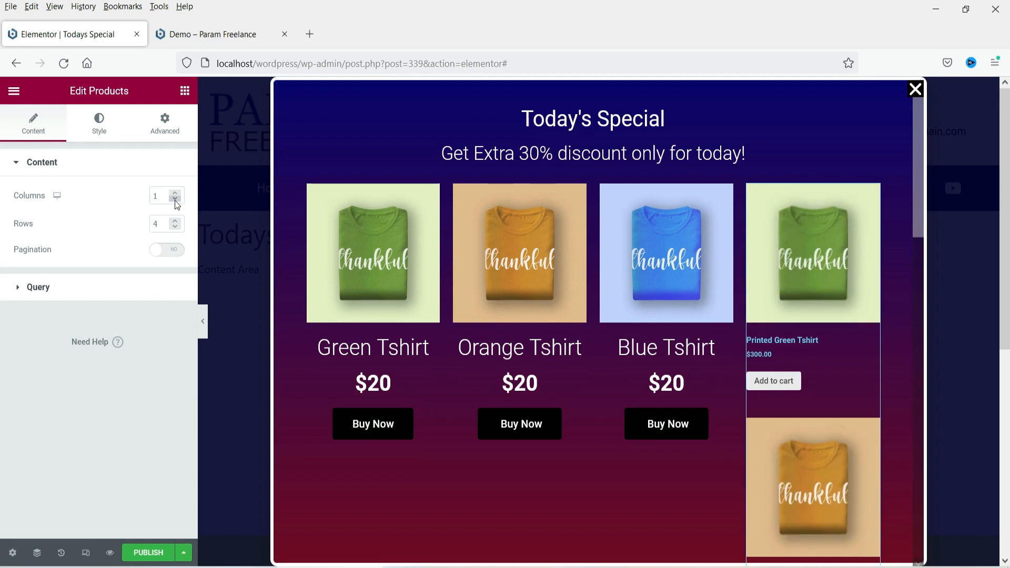
{"action": "left_click", "coordinate": [176, 227]}
{"action": "left_click", "coordinate": [176, 227]}
{"action": "left_click", "coordinate": [176, 227]}
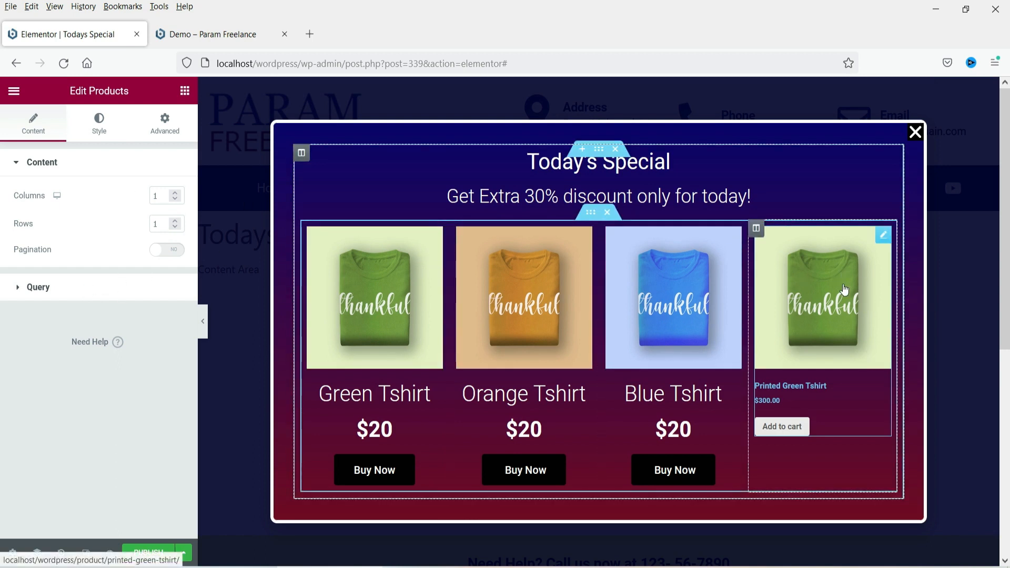
Set the Products widget's query source to Manual Selection and choose the product "Personalised Mug"
{"action": "left_click", "coordinate": [62, 287]}
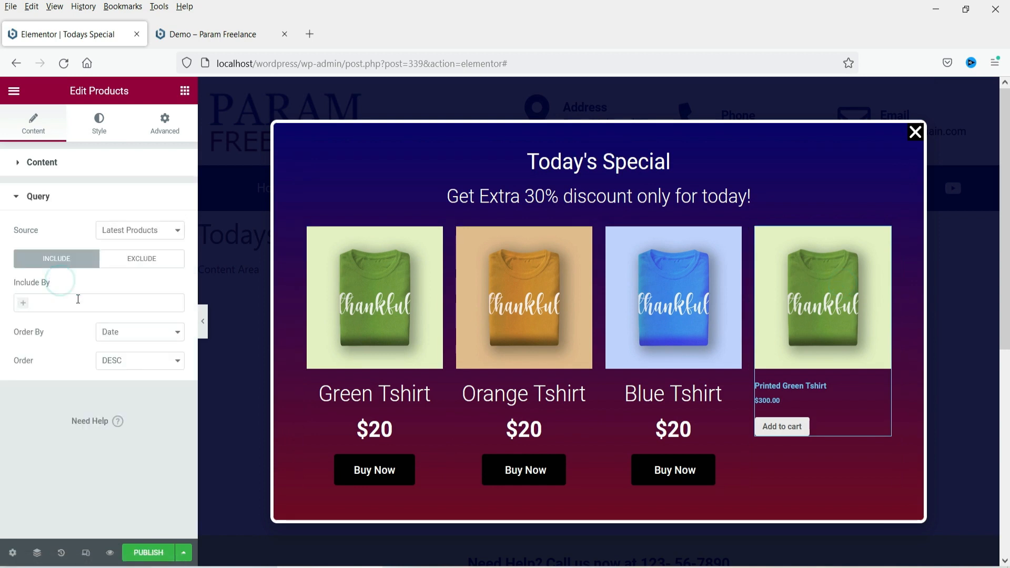
{"action": "left_click", "coordinate": [137, 232]}
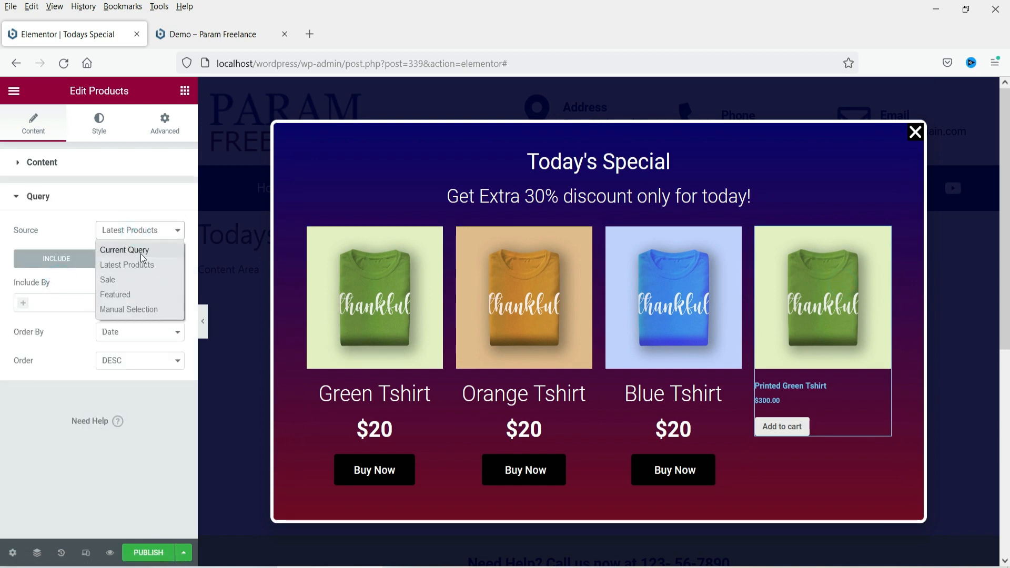
{"action": "left_click", "coordinate": [142, 309]}
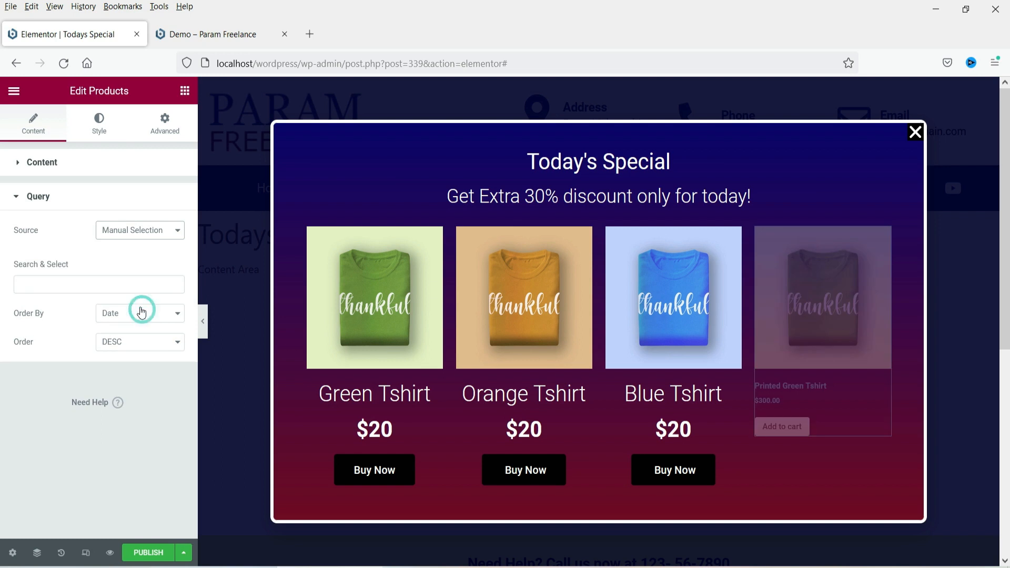
{"action": "left_click", "coordinate": [38, 285]}
{"action": "type", "text": "mu"}
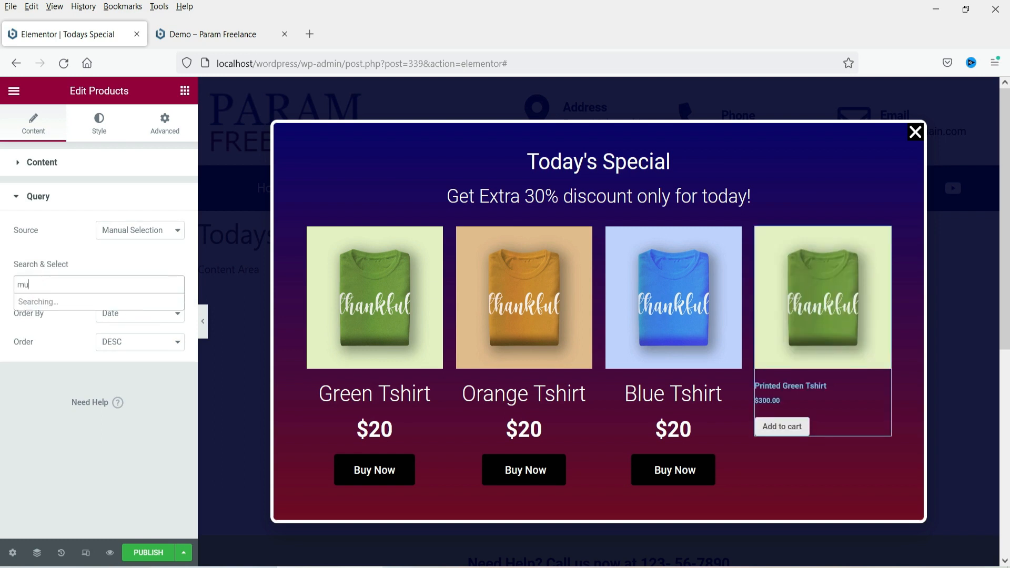
{"action": "type", "text": "g"}
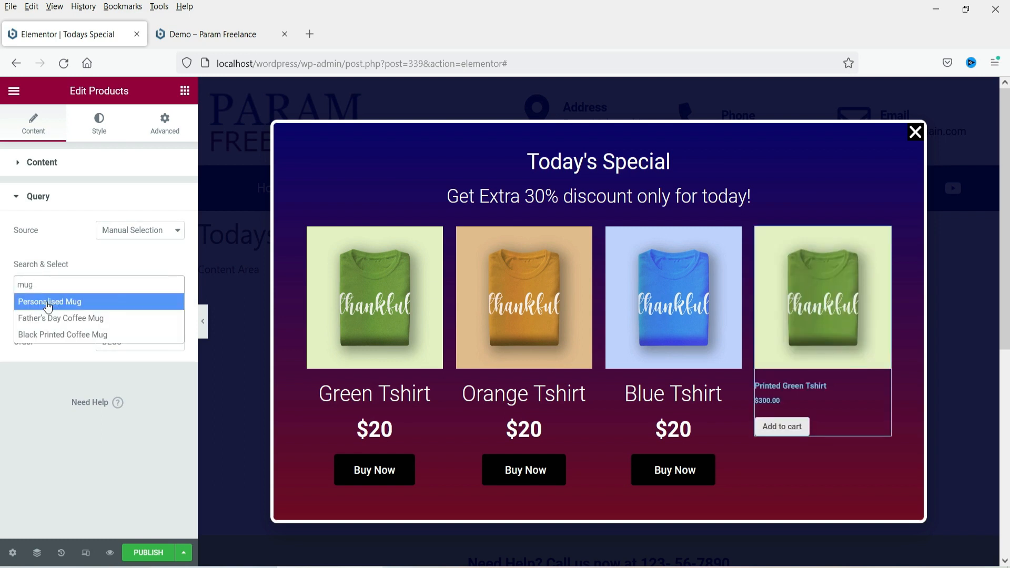
{"action": "left_click", "coordinate": [48, 305]}
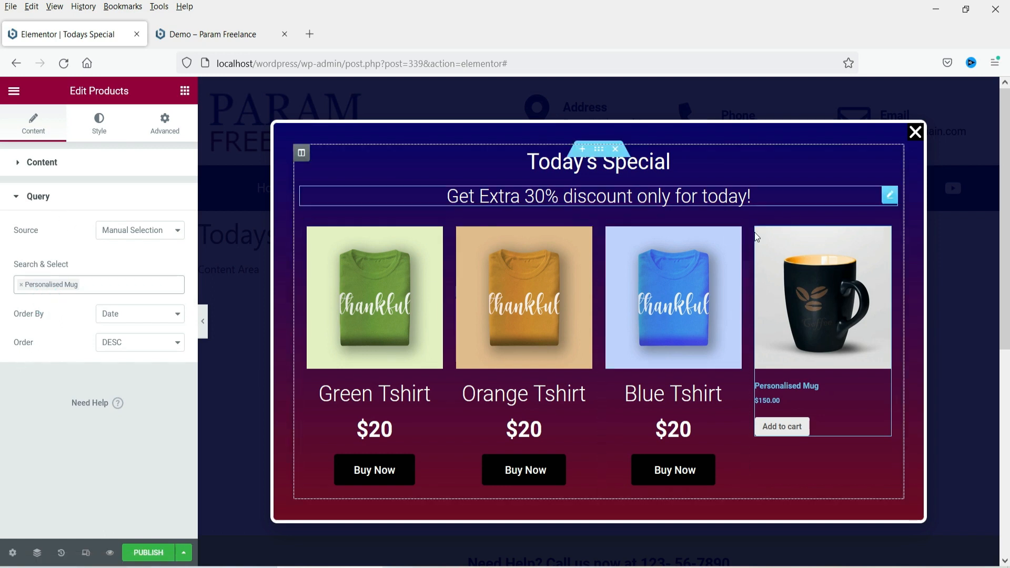
Center the Products widget's contents and style the product title in global white at 22 px
{"action": "left_click", "coordinate": [100, 125]}
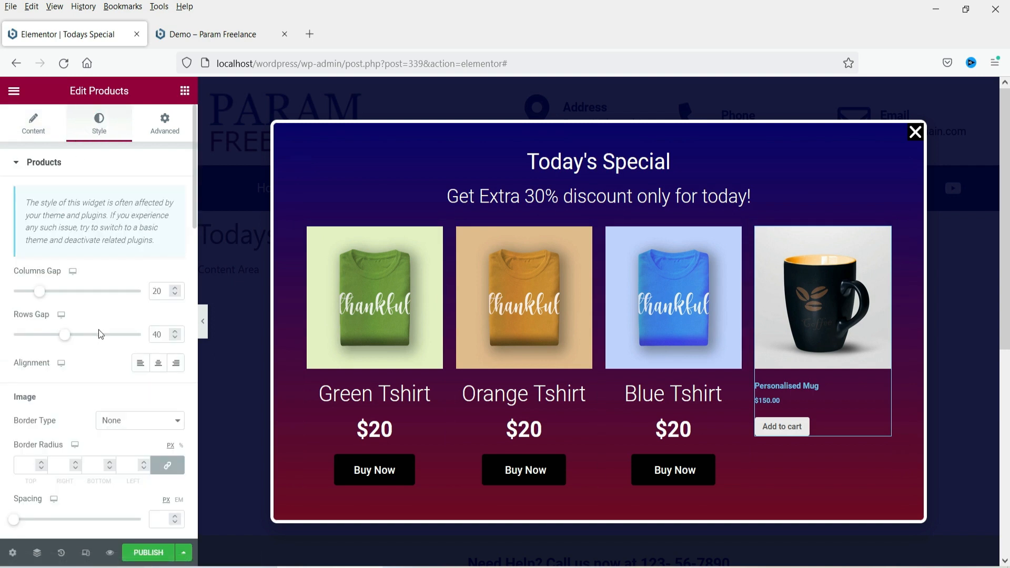
{"action": "left_click", "coordinate": [158, 364]}
{"action": "scroll", "coordinate": [160, 376], "scroll_direction": "down", "scroll_amount": 4}
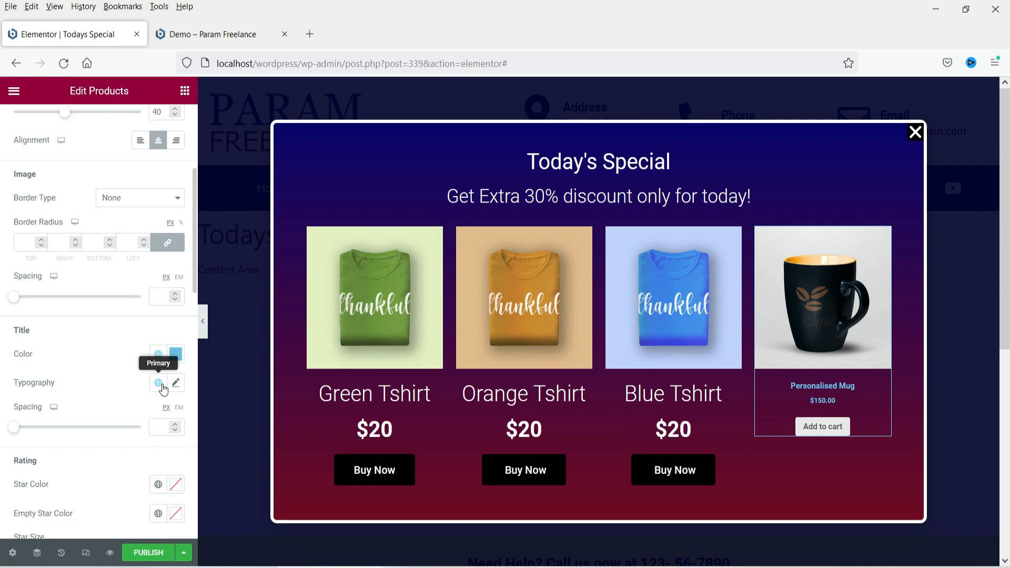
{"action": "left_click", "coordinate": [159, 358]}
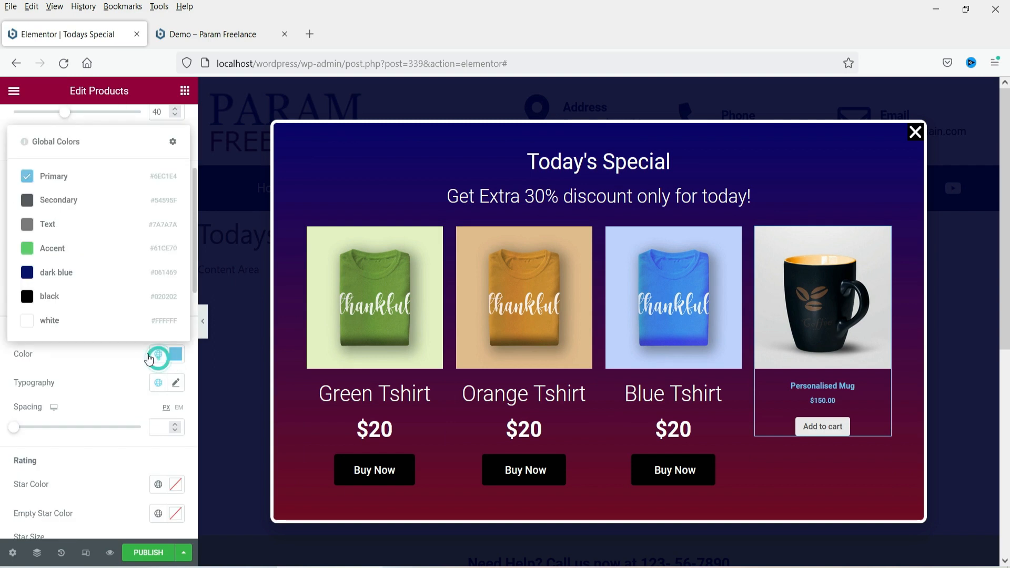
{"action": "left_click", "coordinate": [45, 319]}
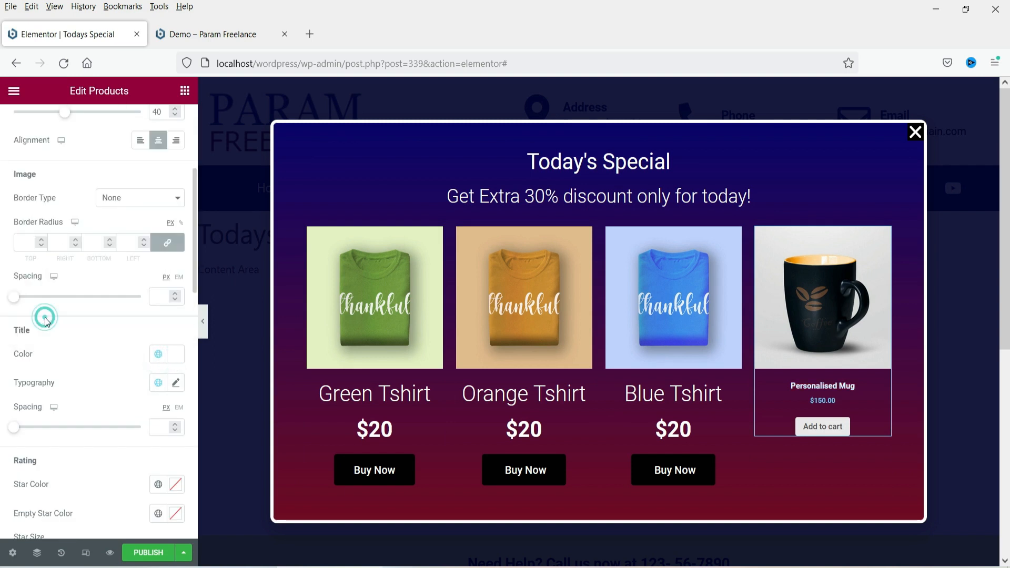
{"action": "left_click", "coordinate": [176, 386]}
{"action": "left_click", "coordinate": [152, 491]}
{"action": "type", "text": "22"}
{"action": "left_click", "coordinate": [129, 389]}
Style the mug's price in global white with a font size of 25 px
{"action": "scroll", "coordinate": [127, 427], "scroll_direction": "down", "scroll_amount": 4}
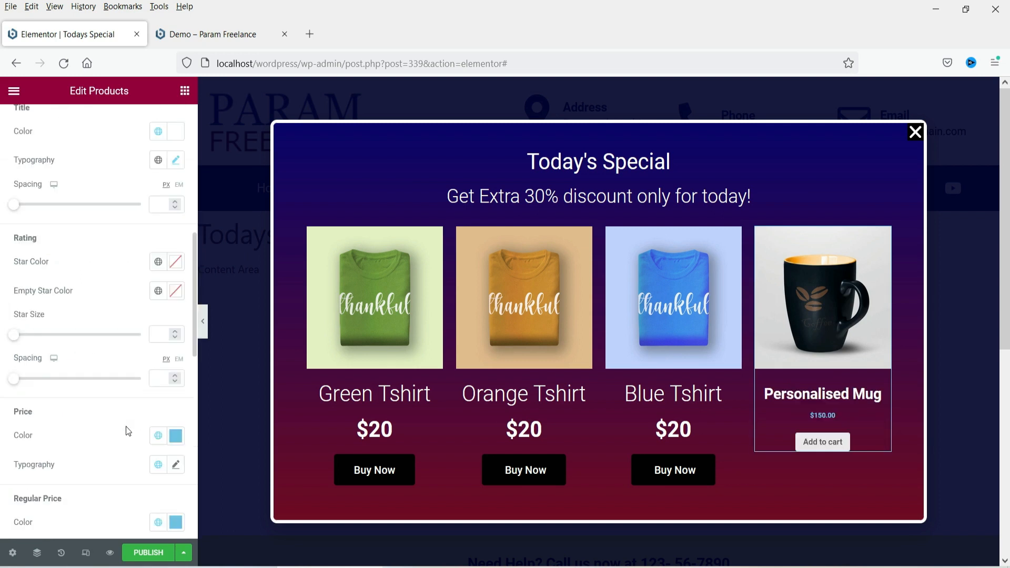
{"action": "left_click", "coordinate": [158, 436]}
{"action": "left_click", "coordinate": [50, 403]}
{"action": "left_click", "coordinate": [176, 465]}
{"action": "scroll", "coordinate": [135, 447], "scroll_direction": "down", "scroll_amount": 3}
{"action": "left_click", "coordinate": [150, 350]}
{"action": "type", "text": "25"}
{"action": "left_click", "coordinate": [86, 230]}
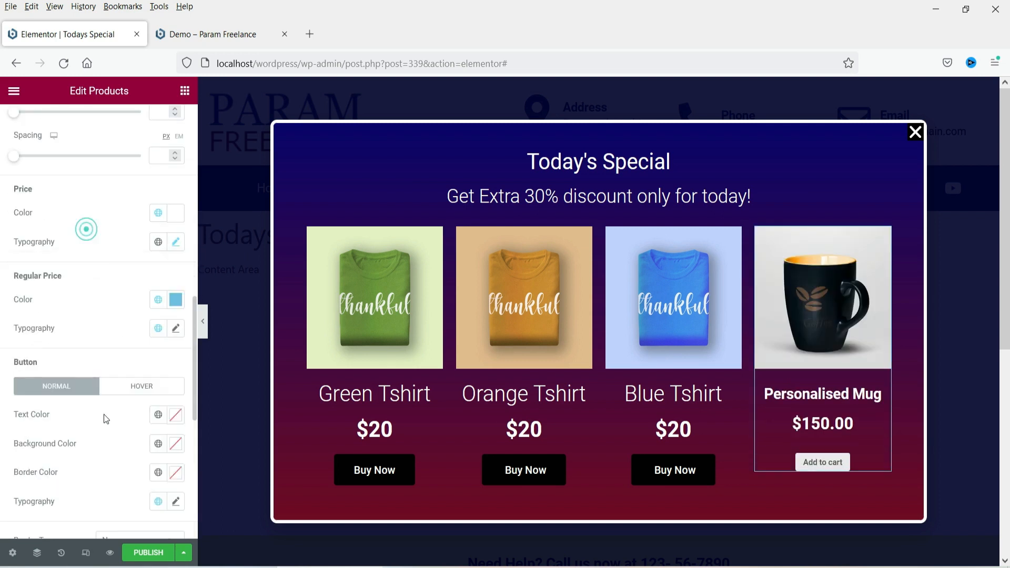
Give the mug's "Add to cart" button a global black background and global white text
{"action": "scroll", "coordinate": [74, 338], "scroll_direction": "down", "scroll_amount": 5}
{"action": "scroll", "coordinate": [74, 216], "scroll_direction": "up", "scroll_amount": 2}
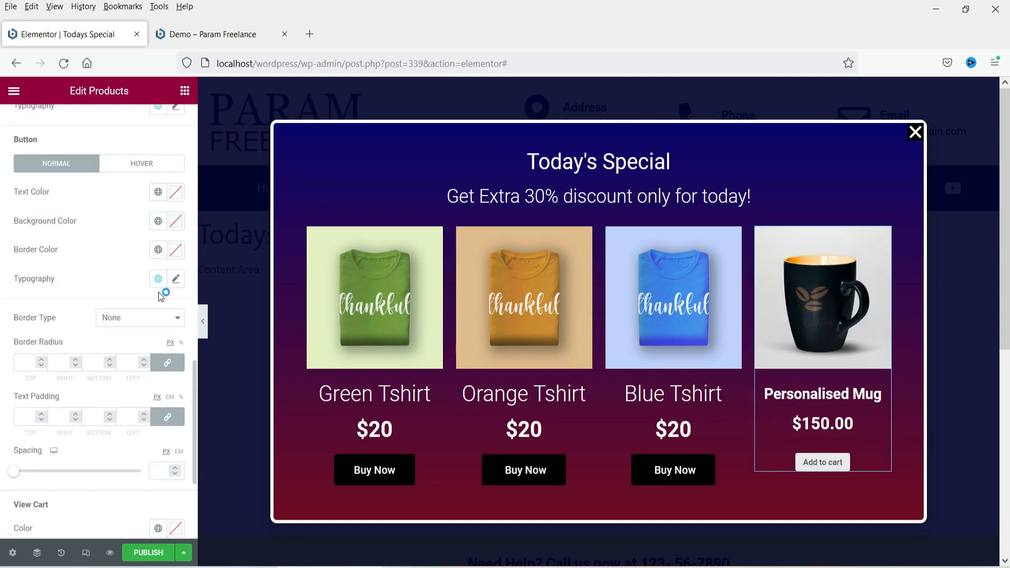
{"action": "left_click", "coordinate": [157, 221]}
{"action": "left_click", "coordinate": [57, 405]}
{"action": "left_click", "coordinate": [158, 193]}
{"action": "left_click", "coordinate": [68, 401]}
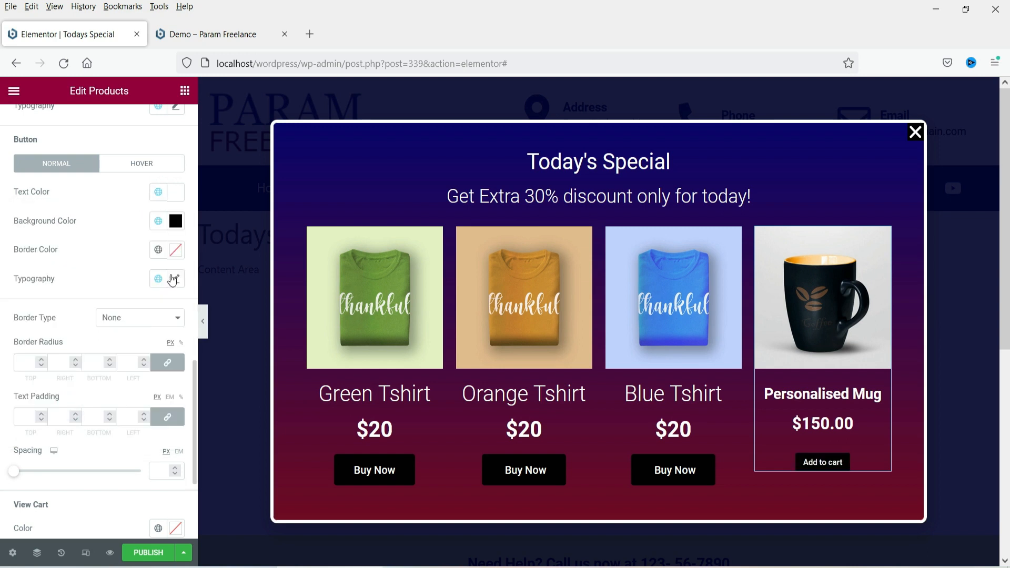
Set the "Add to cart" button's font size to 20 px
{"action": "left_click", "coordinate": [176, 279]}
{"action": "left_click", "coordinate": [155, 388]}
{"action": "type", "text": "25"}
{"action": "left_click", "coordinate": [168, 391]}
{"action": "left_click", "coordinate": [168, 391]}
{"action": "left_click", "coordinate": [168, 391]}
{"action": "left_click", "coordinate": [168, 391]}
{"action": "left_click", "coordinate": [168, 391]}
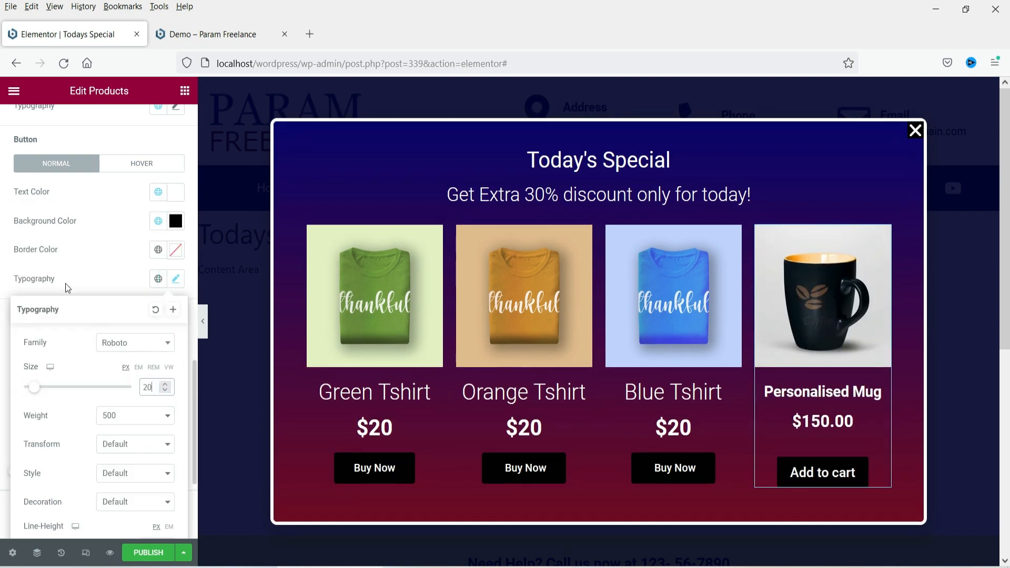
{"action": "left_click", "coordinate": [66, 284]}
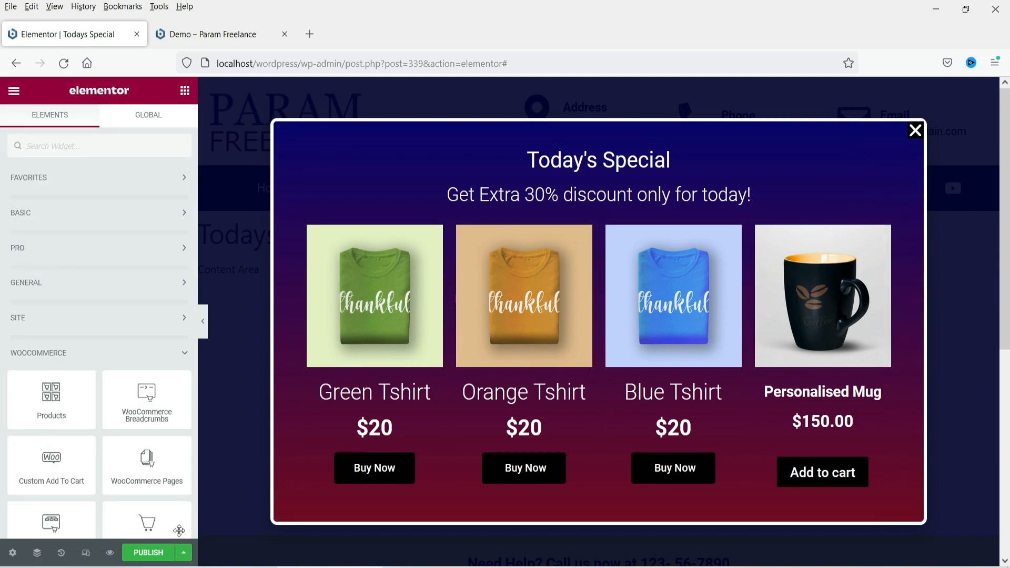
Start publishing the popup and add a display condition that includes Singular, Pages, Home
{"action": "left_click", "coordinate": [149, 553]}
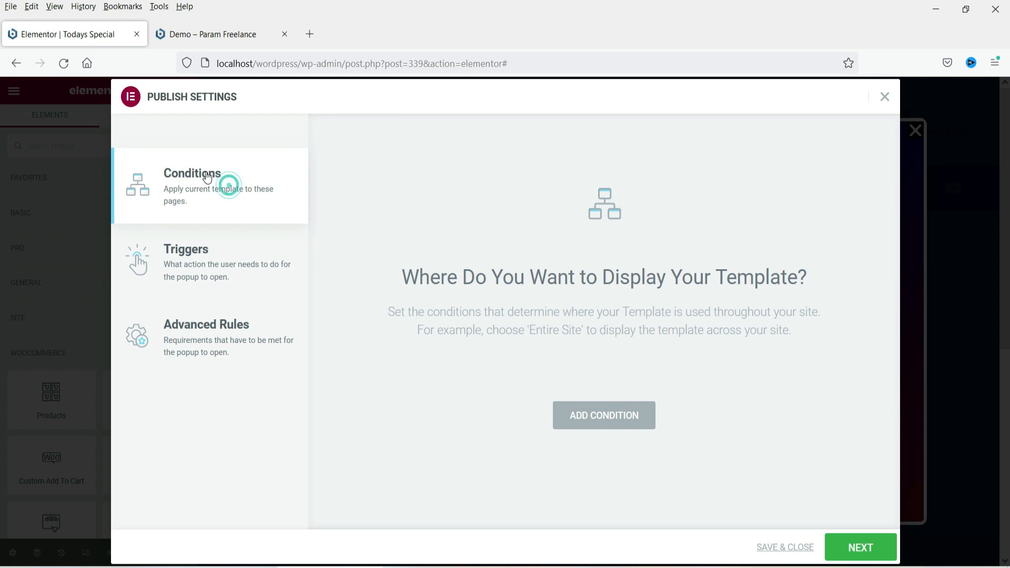
{"action": "left_click", "coordinate": [599, 421]}
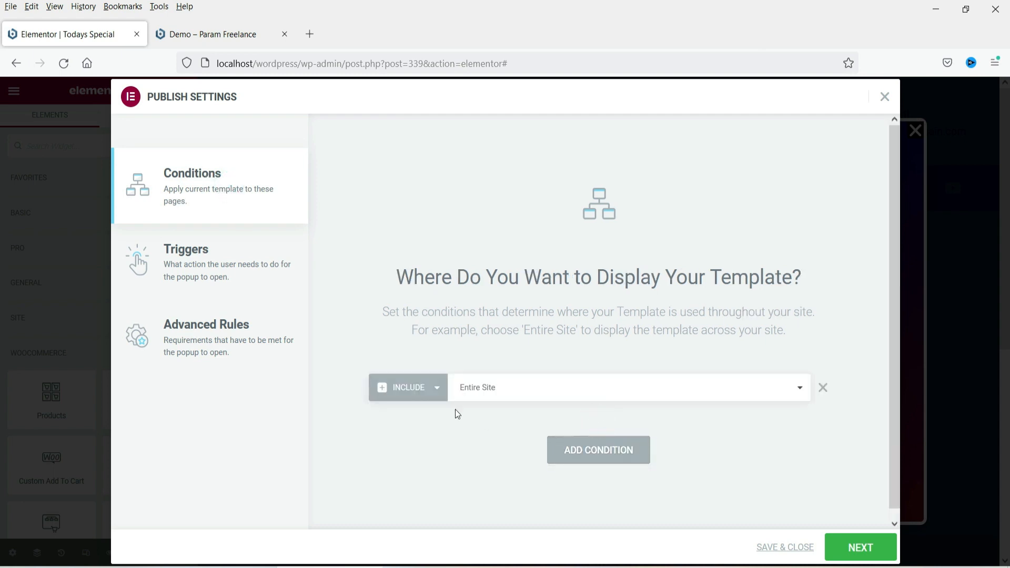
{"action": "left_click", "coordinate": [554, 391]}
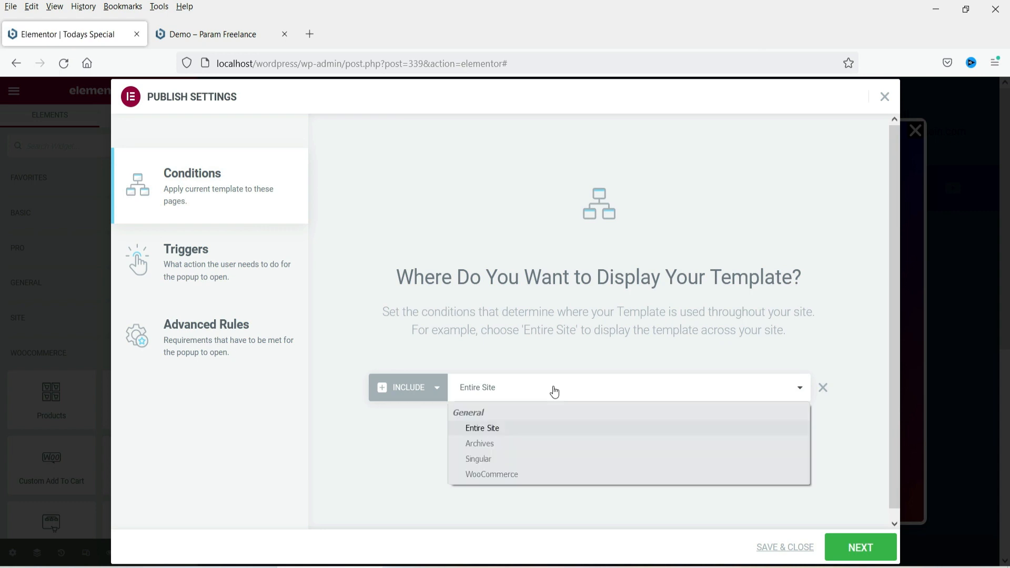
{"action": "left_click", "coordinate": [547, 459]}
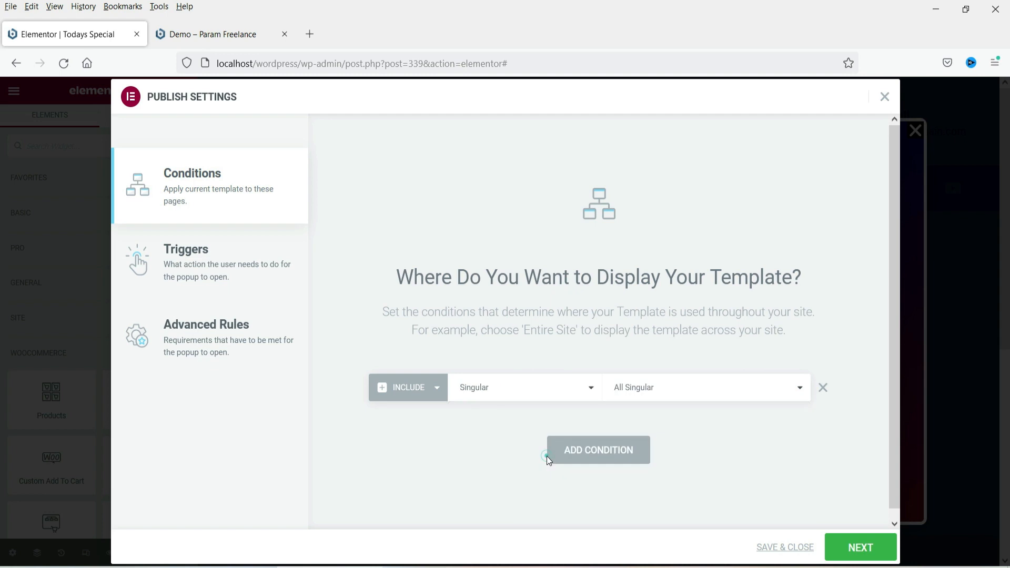
{"action": "left_click", "coordinate": [683, 396]}
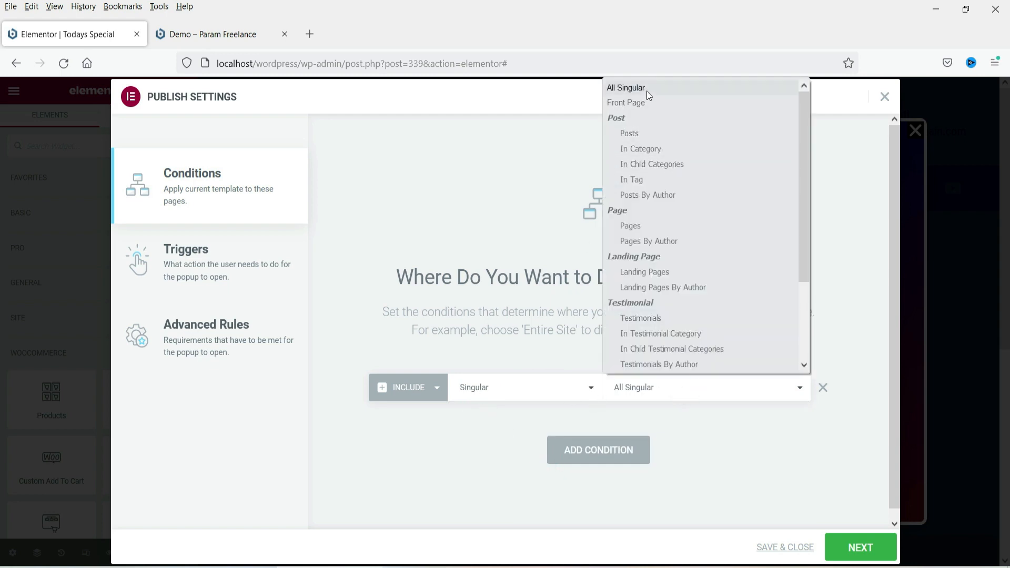
{"action": "left_click", "coordinate": [655, 228]}
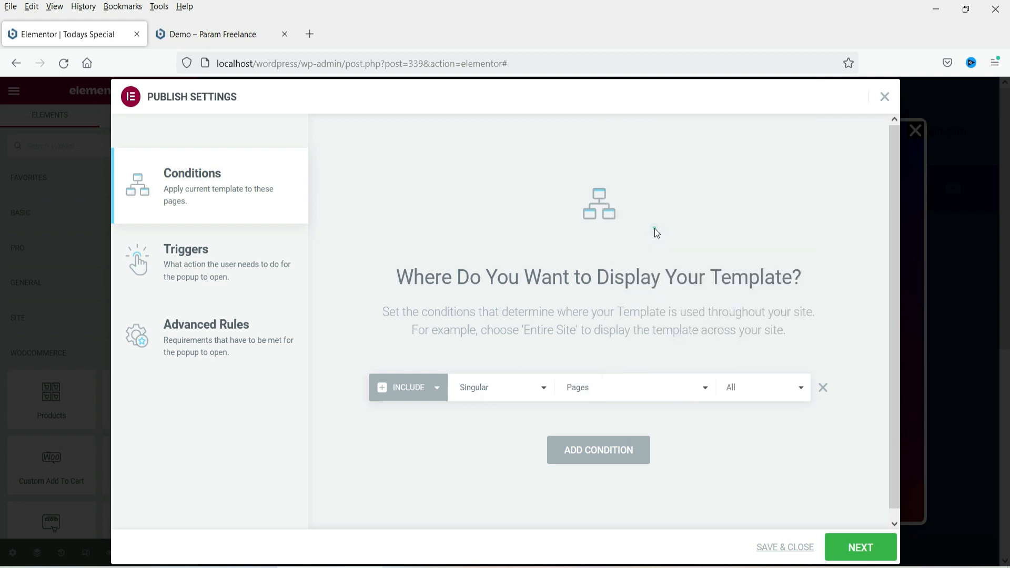
{"action": "left_click", "coordinate": [749, 391]}
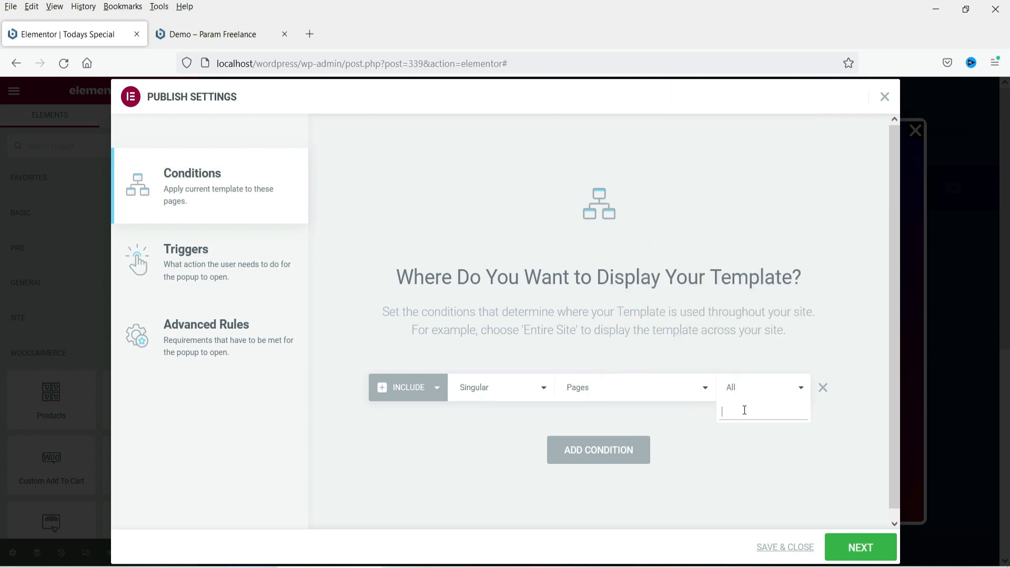
{"action": "left_click", "coordinate": [744, 411]}
{"action": "type", "text": "home"}
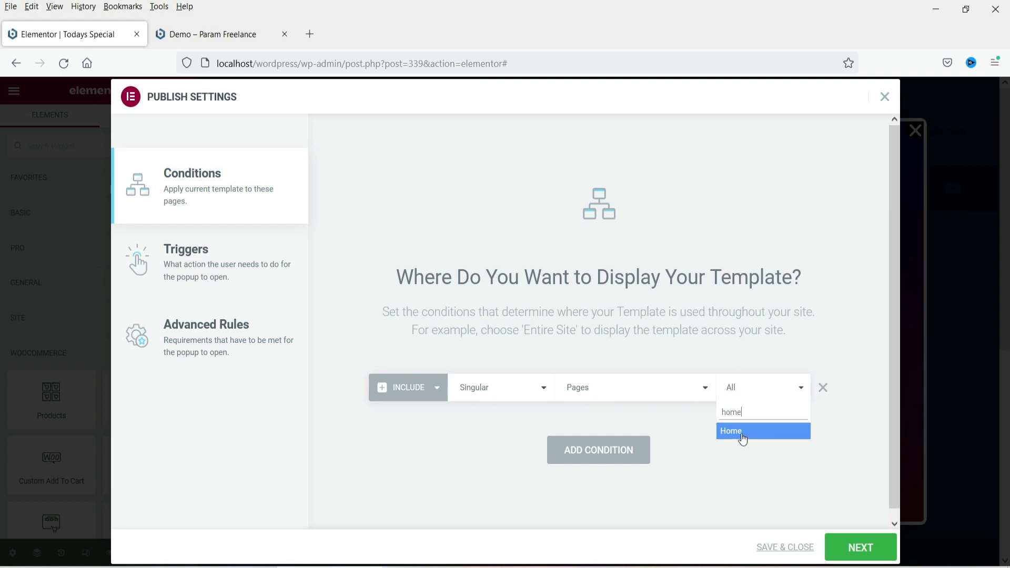
{"action": "left_click", "coordinate": [741, 436]}
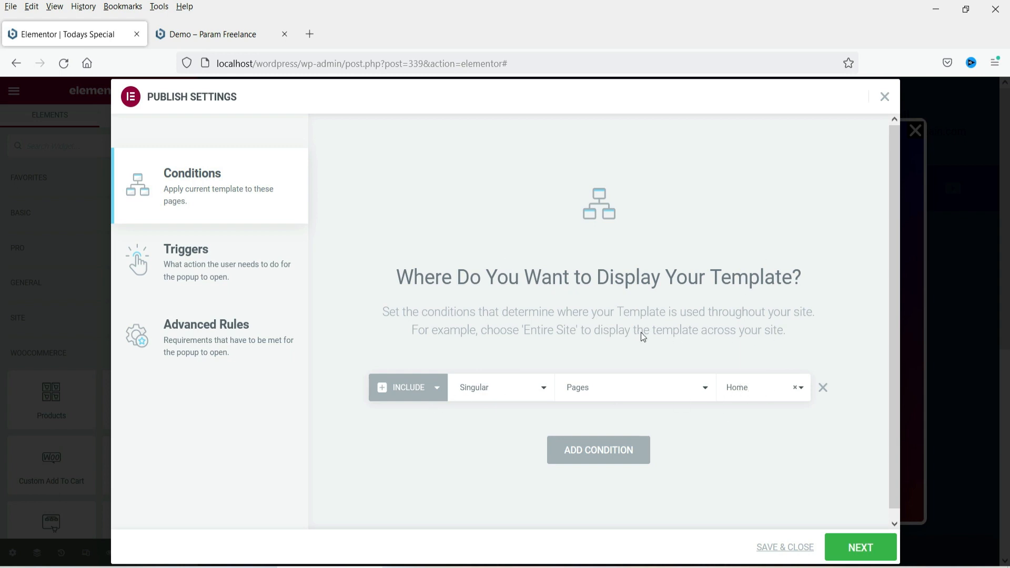
Enable the On Page Load trigger and set it to within 5 seconds
{"action": "left_click", "coordinate": [204, 269]}
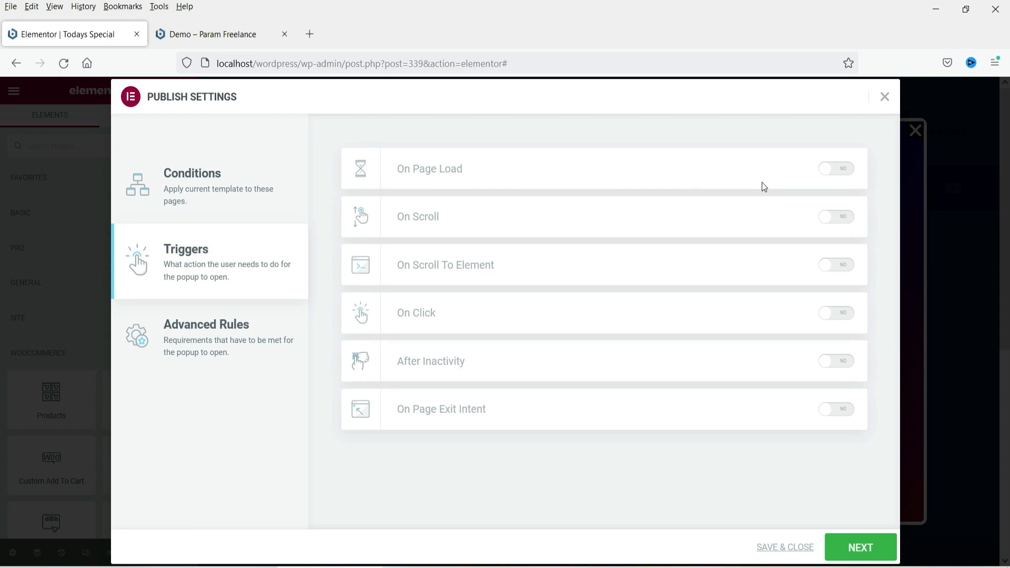
{"action": "left_click", "coordinate": [836, 169]}
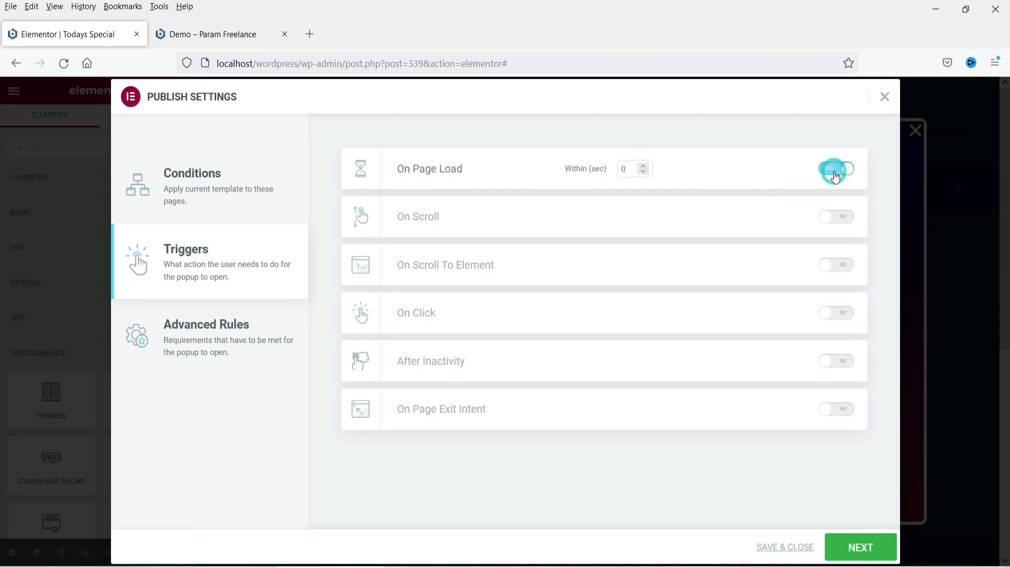
{"action": "double_click", "coordinate": [632, 168]}
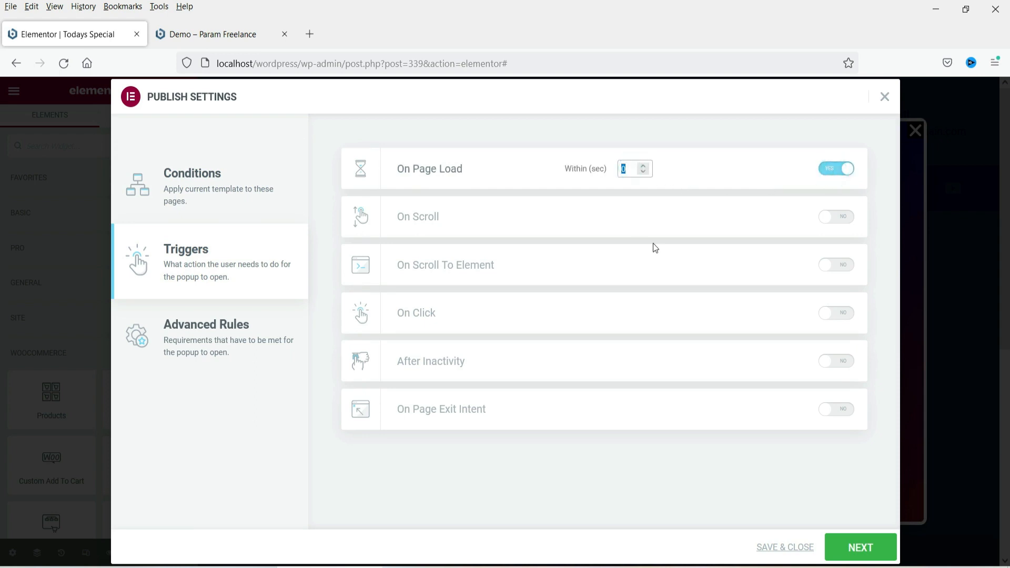
{"action": "type", "text": "5"}
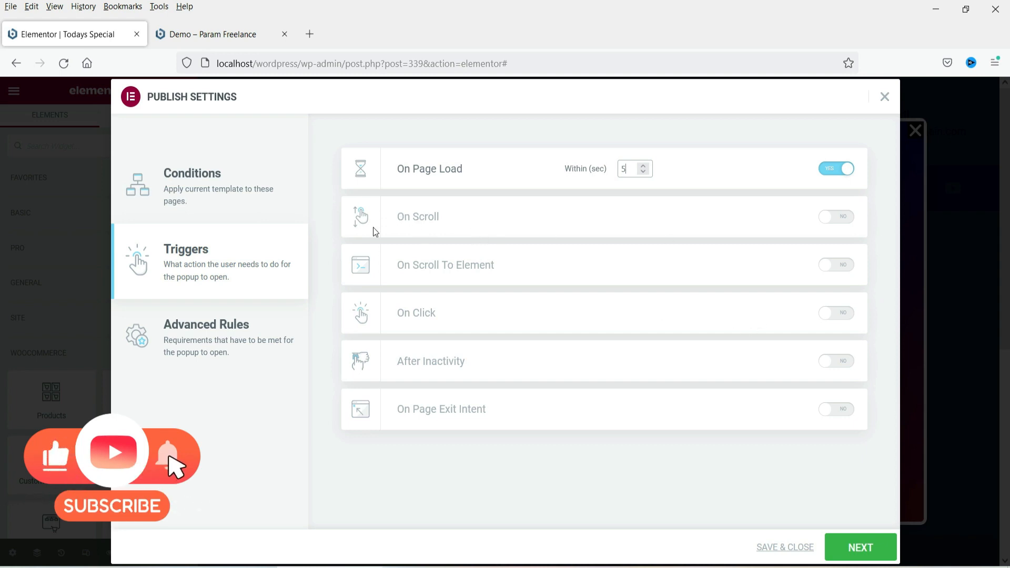
Switch the On Scroll and On Scroll To Element triggers on and off again to view their options
{"action": "left_click", "coordinate": [835, 217]}
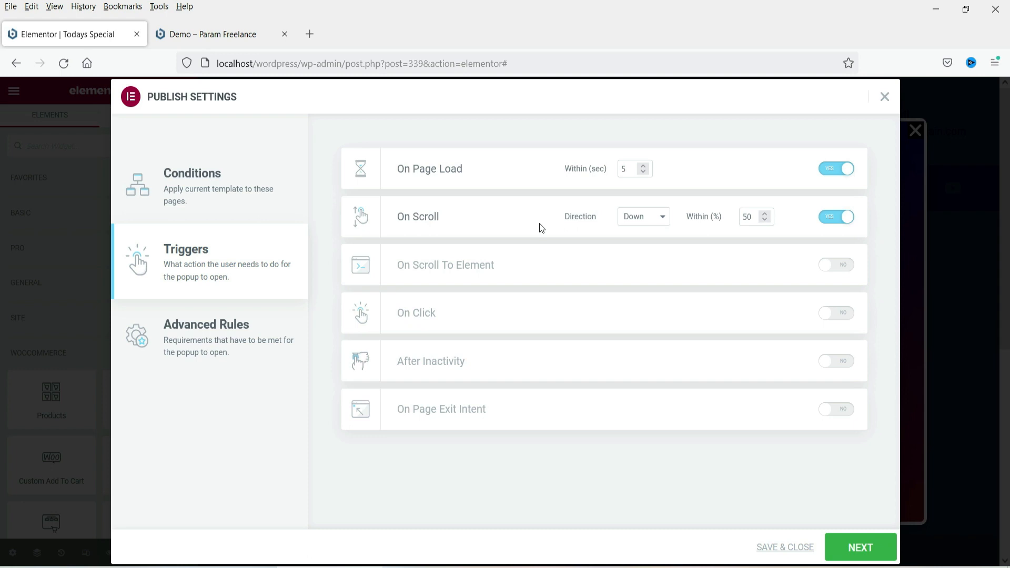
{"action": "left_click", "coordinate": [824, 222]}
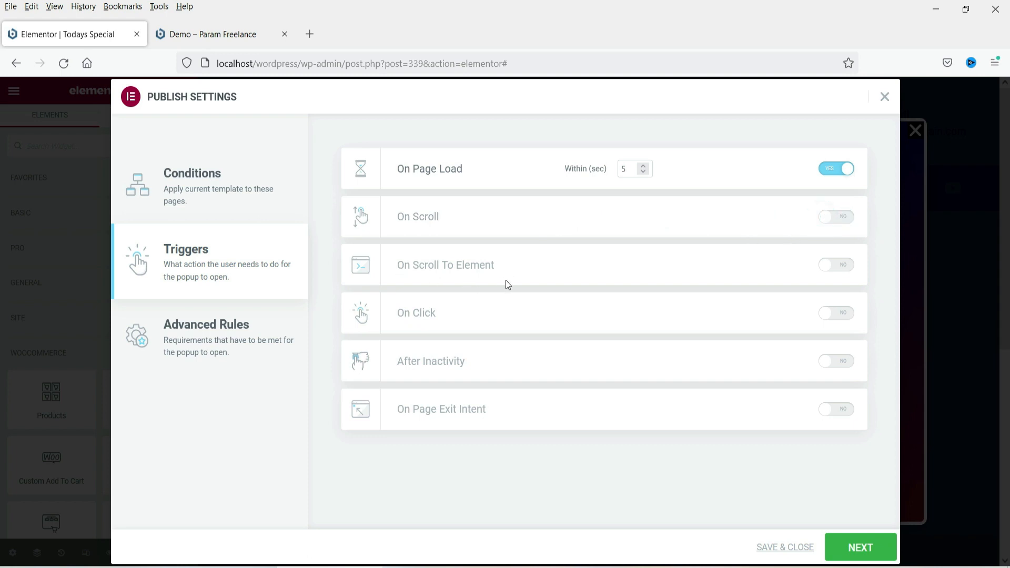
{"action": "left_click", "coordinate": [836, 267]}
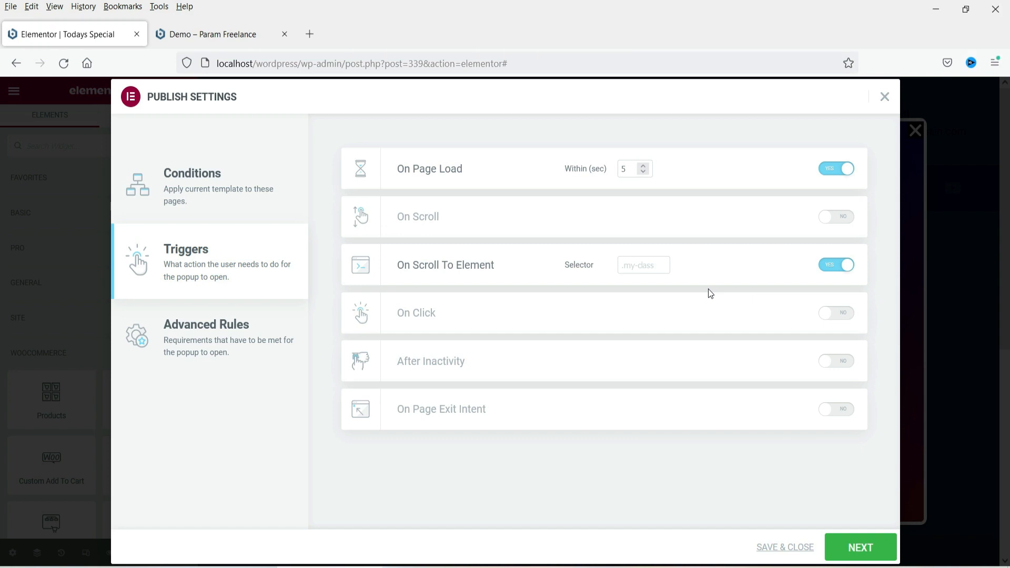
{"action": "left_click", "coordinate": [825, 271]}
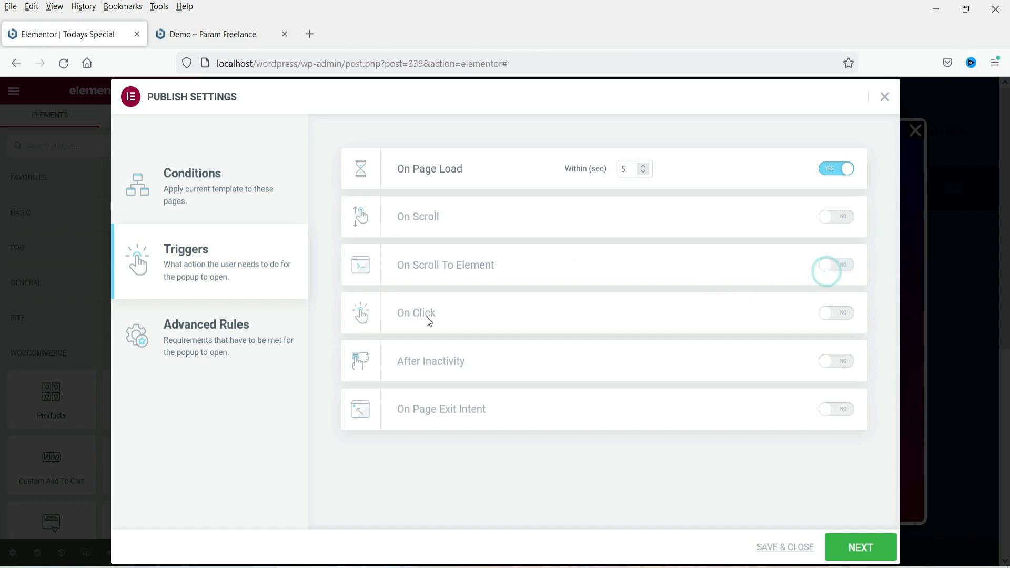
Try the On Click trigger with different numbers of clicks and switch it off again
{"action": "left_click", "coordinate": [848, 315]}
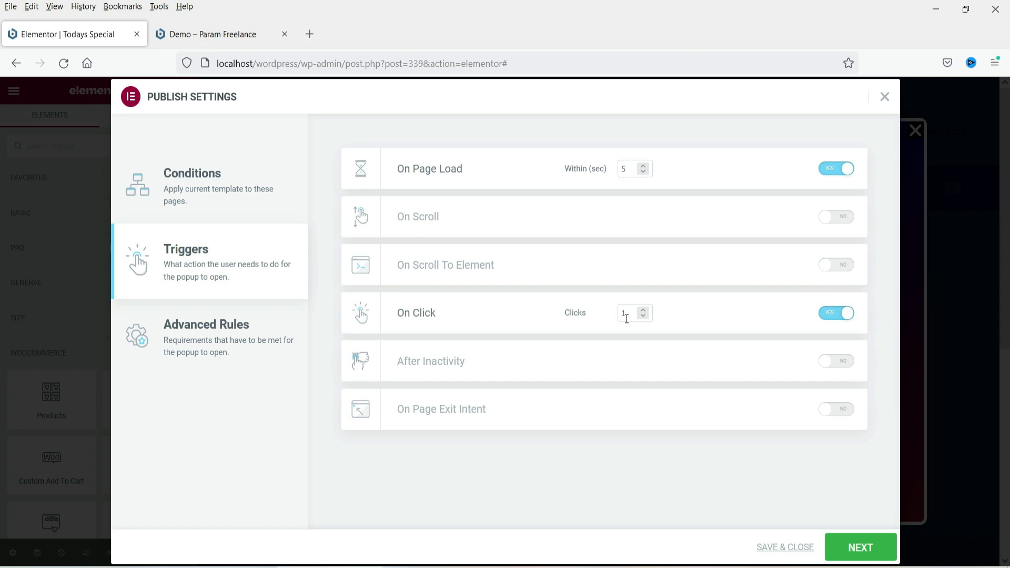
{"action": "left_click", "coordinate": [643, 310]}
{"action": "left_click", "coordinate": [643, 311]}
{"action": "left_click", "coordinate": [644, 310]}
{"action": "left_click", "coordinate": [643, 316]}
{"action": "left_click", "coordinate": [643, 316]}
{"action": "left_click", "coordinate": [829, 312]}
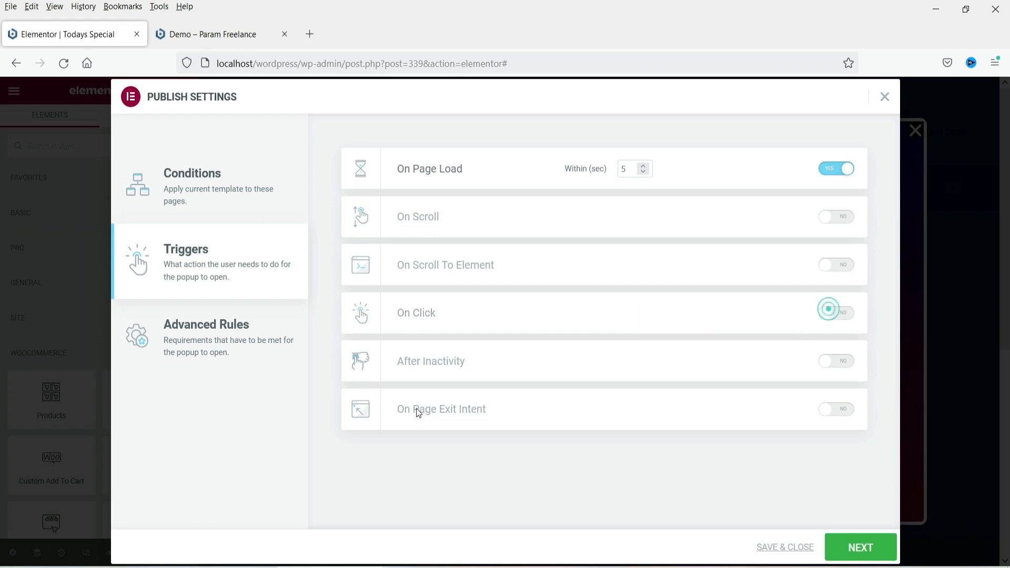
Try the After Inactivity trigger at 20 seconds and the On Page Exit Intent trigger, switching each off again
{"action": "left_click", "coordinate": [846, 363]}
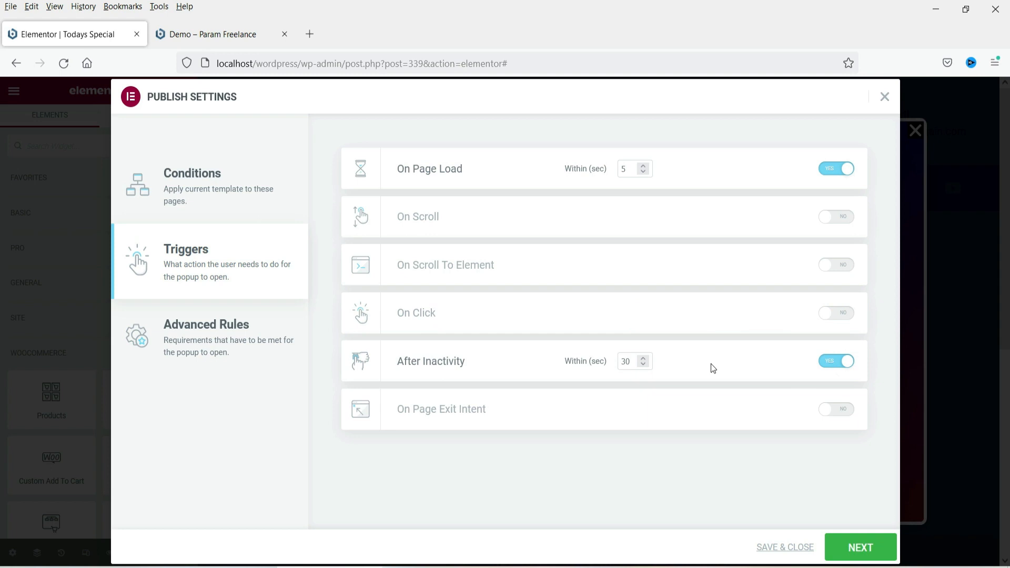
{"action": "double_click", "coordinate": [630, 359]}
{"action": "type", "text": "20"}
{"action": "left_click", "coordinate": [837, 361]}
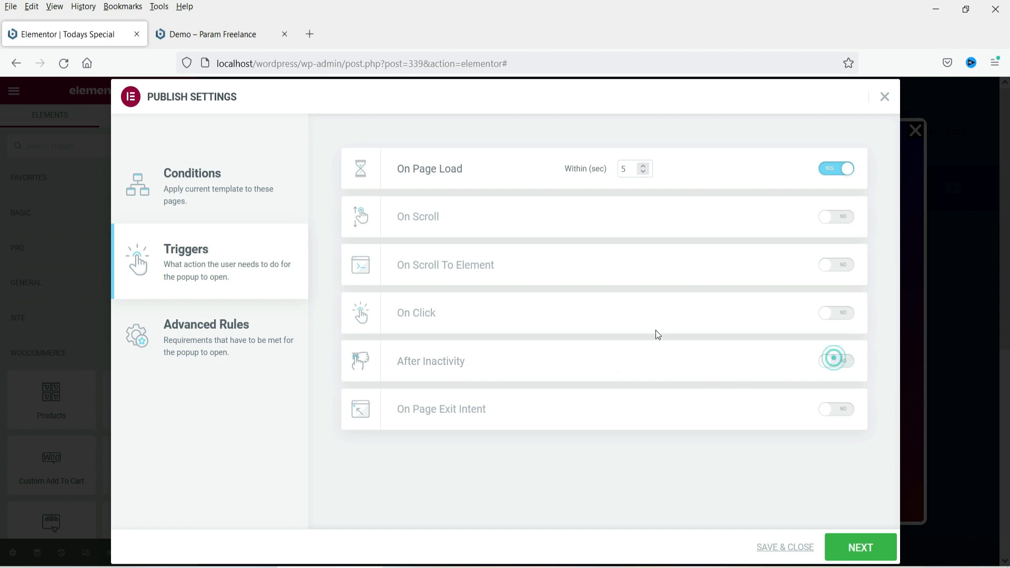
{"action": "left_click", "coordinate": [841, 412]}
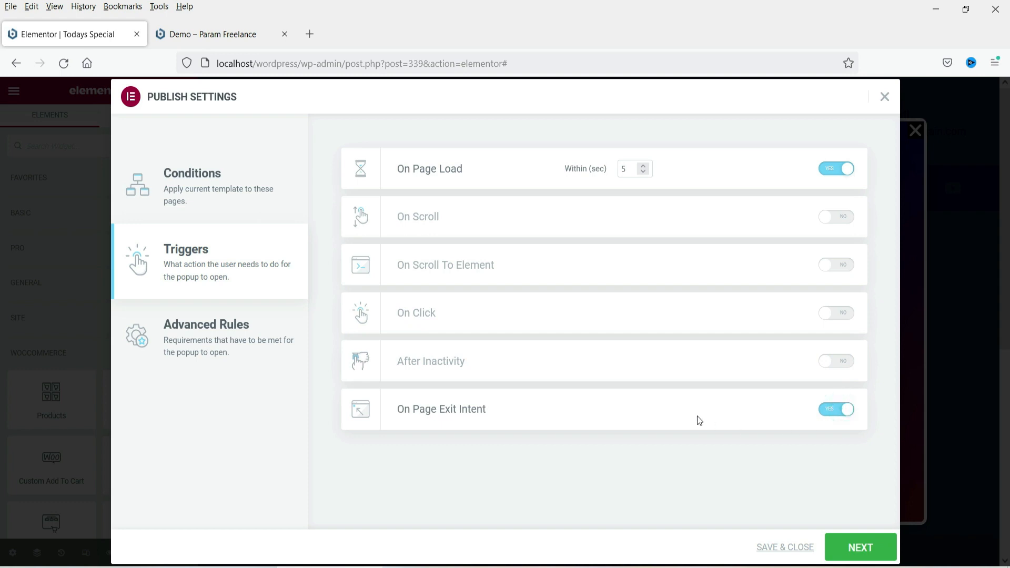
{"action": "left_click", "coordinate": [833, 416]}
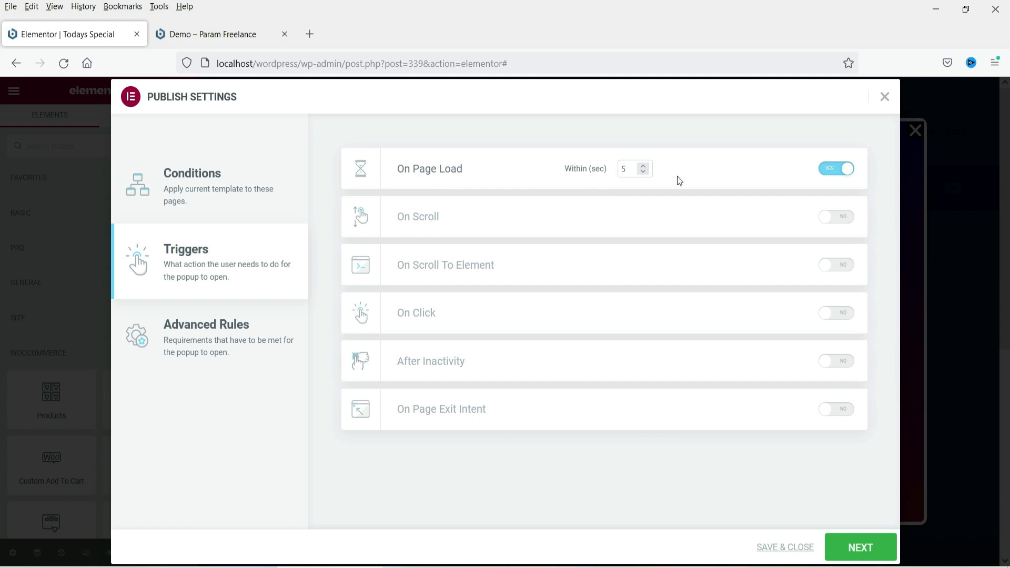
In the advanced rules, try Show after X page views and Show after X sessions, switching each off again
{"action": "left_click", "coordinate": [240, 343]}
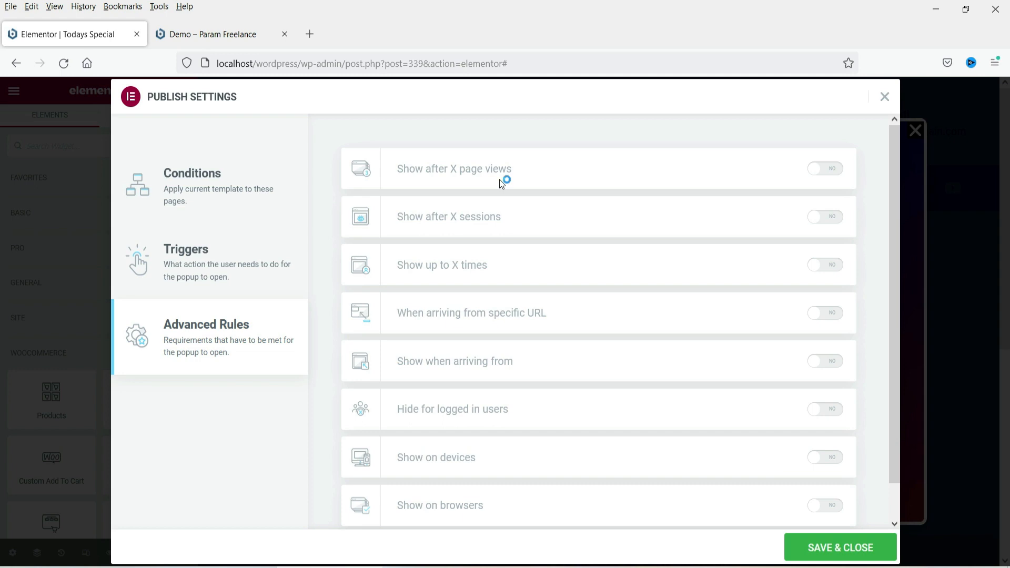
{"action": "left_click", "coordinate": [824, 168]}
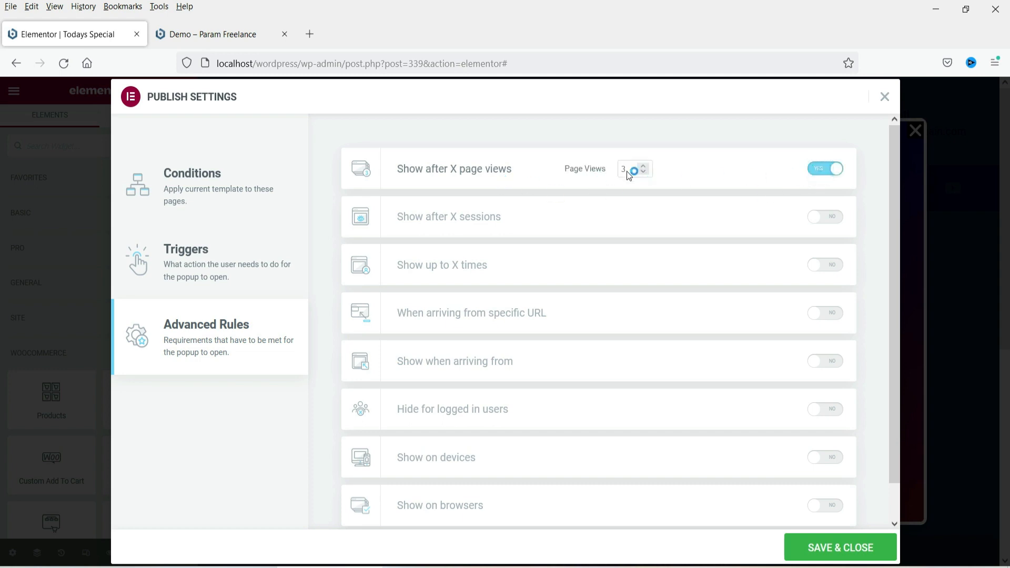
{"action": "left_click", "coordinate": [658, 177]}
{"action": "left_click", "coordinate": [656, 180]}
{"action": "left_click", "coordinate": [826, 168]}
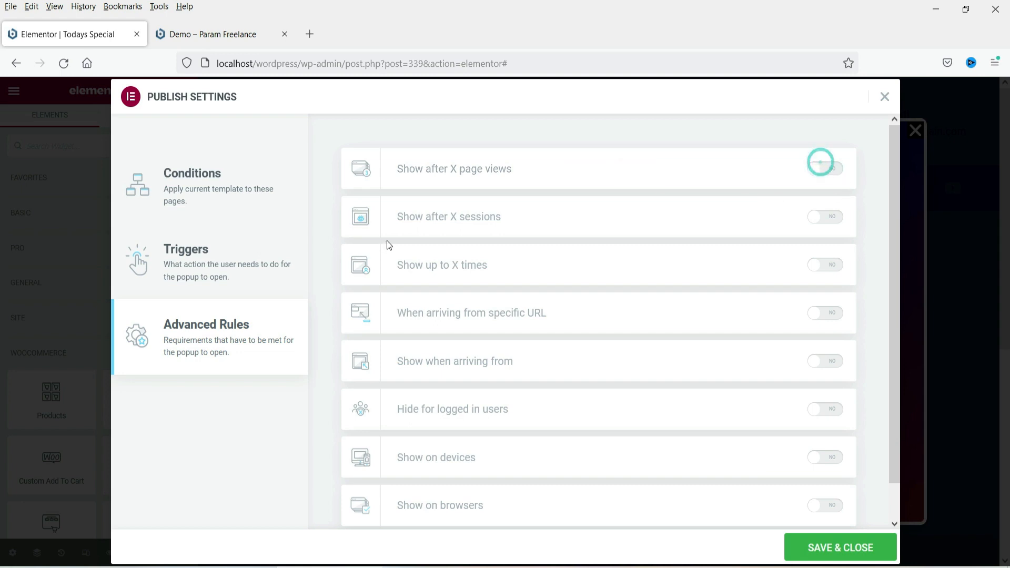
{"action": "left_click", "coordinate": [824, 220]}
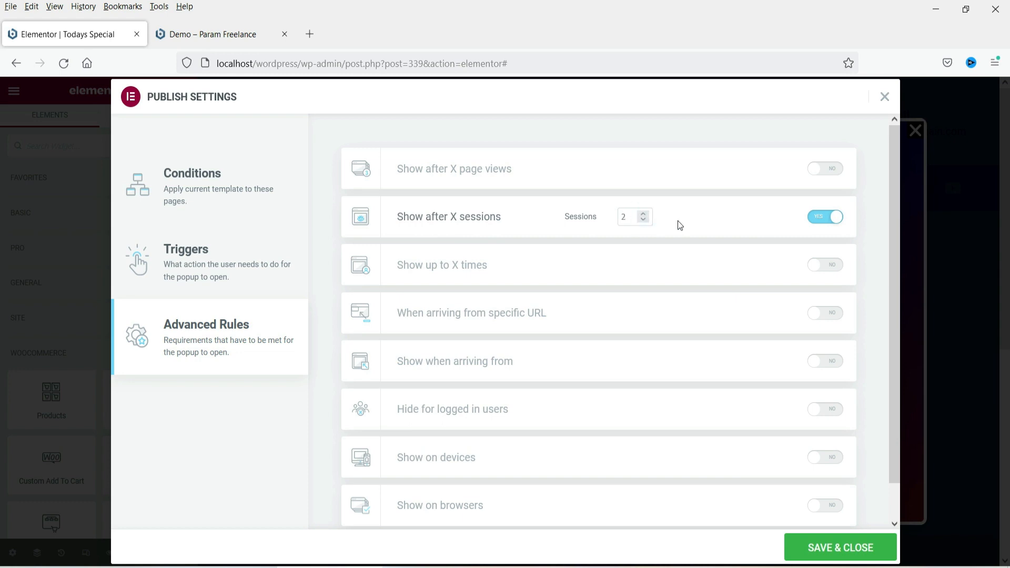
{"action": "left_click", "coordinate": [824, 217]}
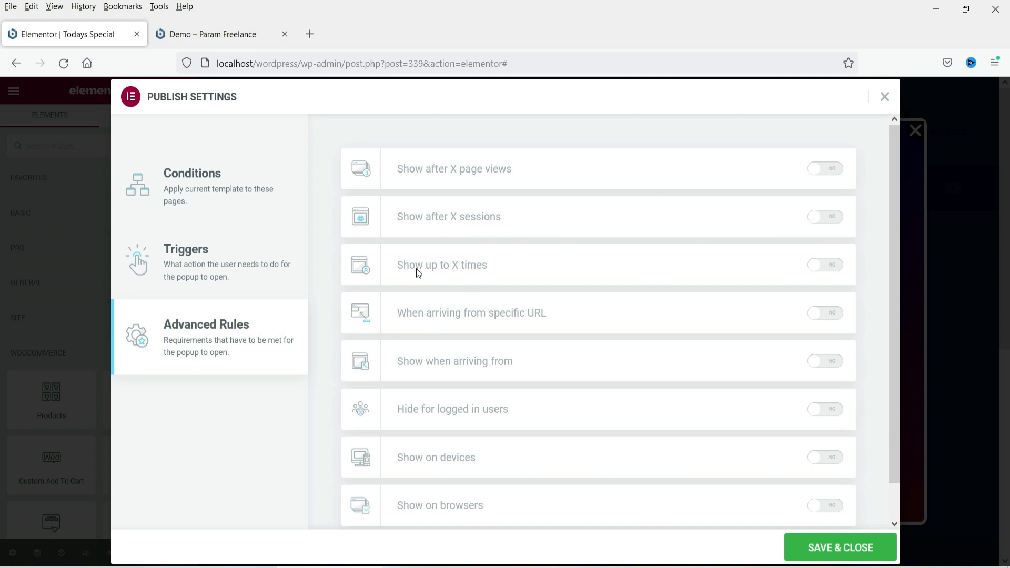
Try the Show up to X times rule with the count set to On Close and On Open, and switch it off again
{"action": "left_click", "coordinate": [822, 265]}
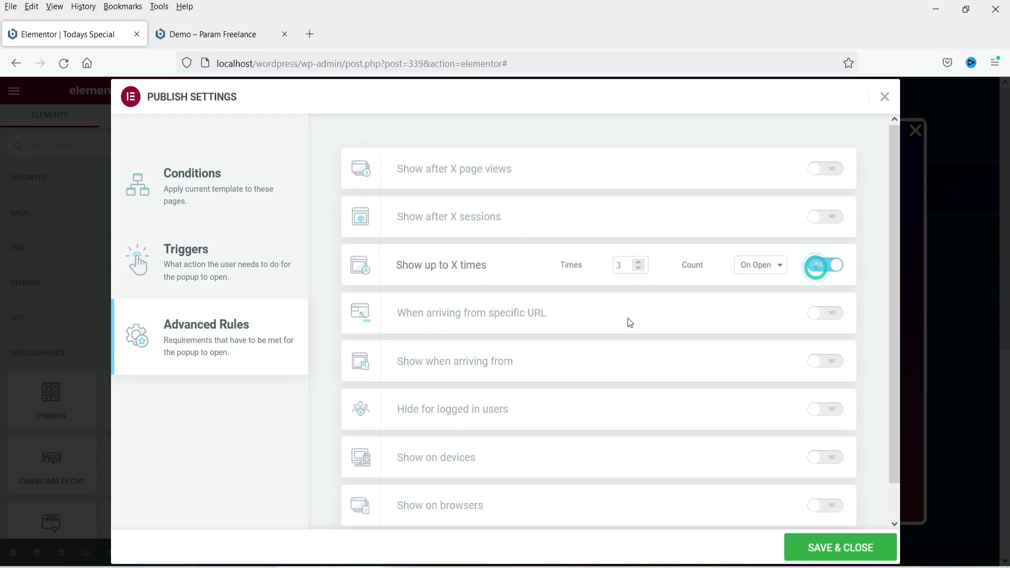
{"action": "left_click", "coordinate": [779, 267]}
{"action": "left_click", "coordinate": [762, 298]}
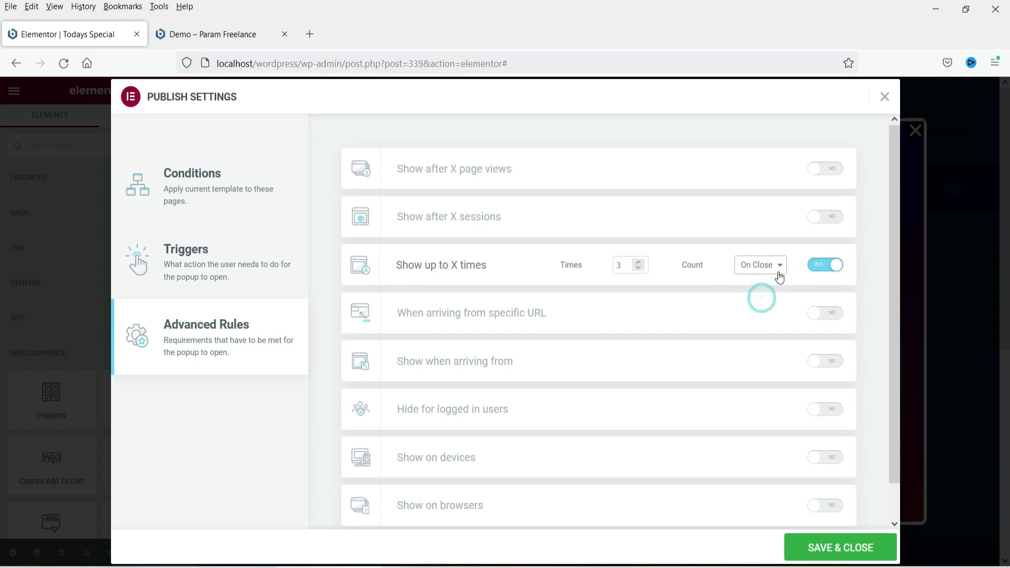
{"action": "left_click", "coordinate": [780, 267]}
{"action": "left_click", "coordinate": [767, 284]}
{"action": "left_click", "coordinate": [827, 267]}
Switch the Show when arriving from and Hide for logged in users rules on and off again to view their options
{"action": "scroll", "coordinate": [418, 329], "scroll_direction": "down", "scroll_amount": 1}
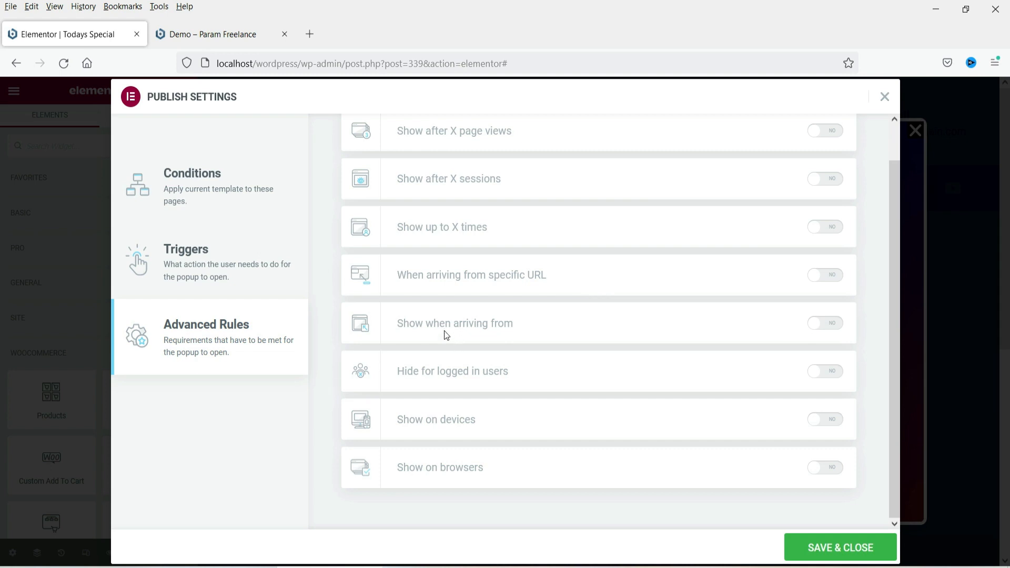
{"action": "left_click", "coordinate": [825, 324]}
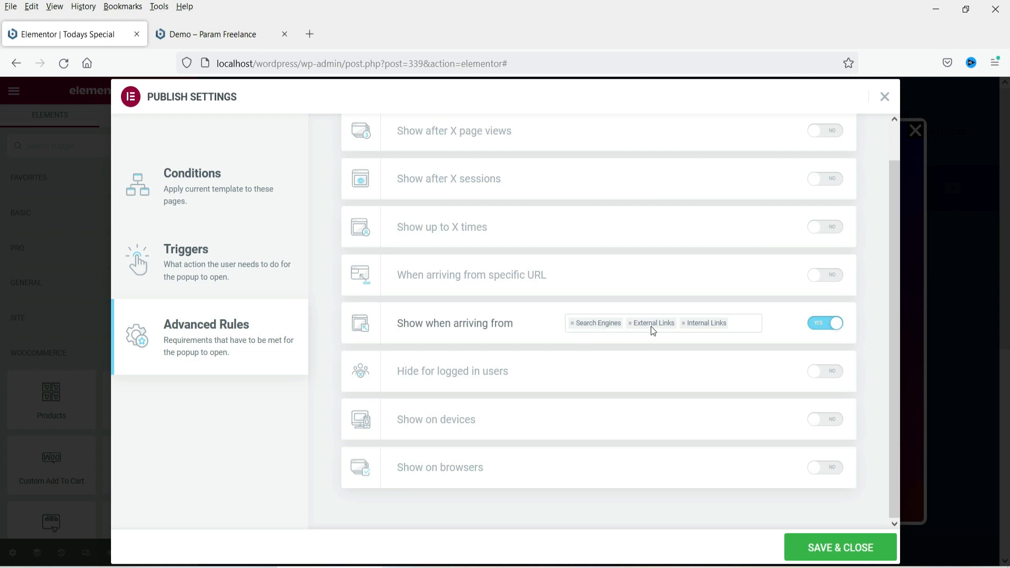
{"action": "left_click", "coordinate": [816, 327]}
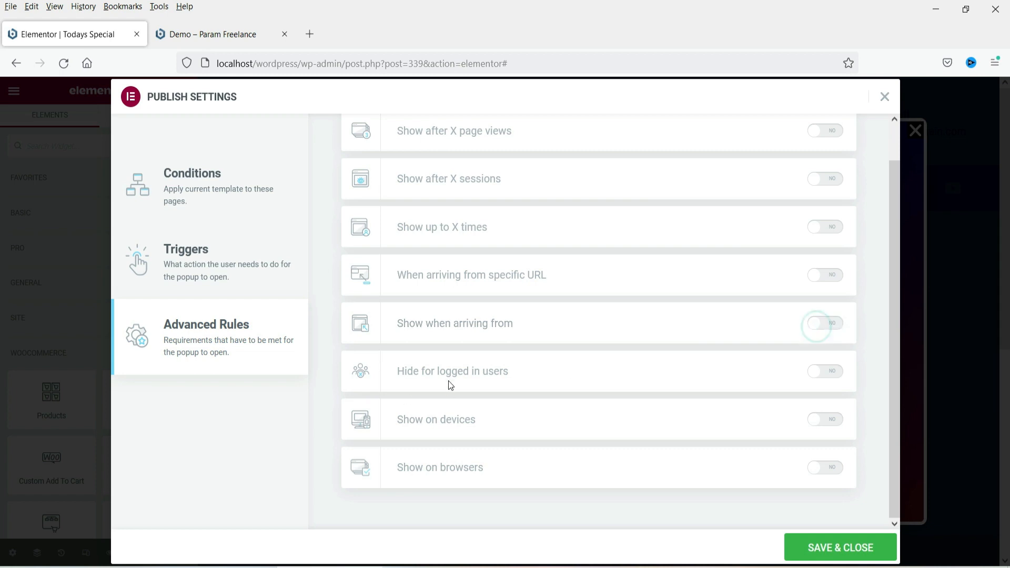
{"action": "left_click", "coordinate": [827, 373]}
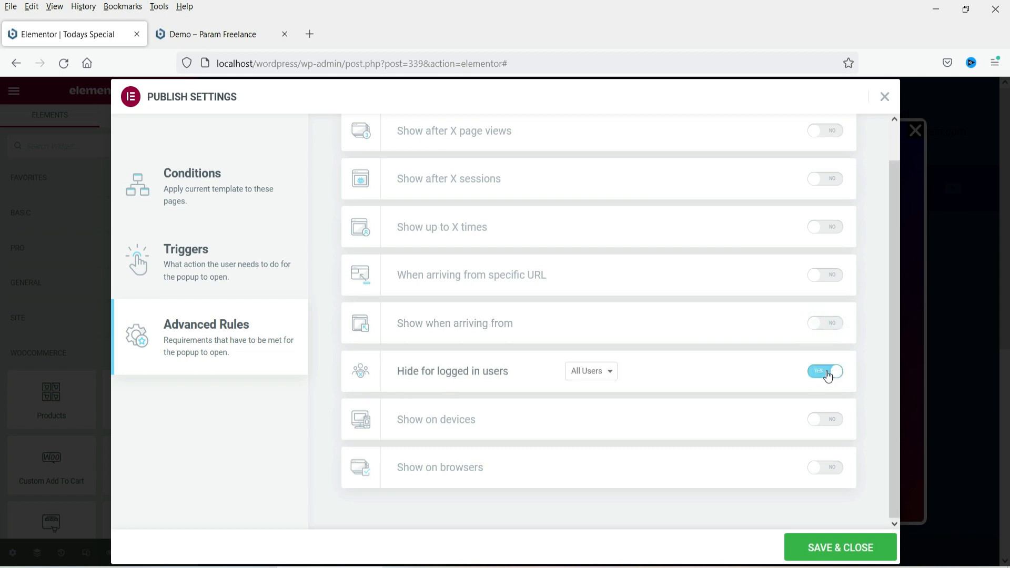
{"action": "left_click", "coordinate": [827, 374]}
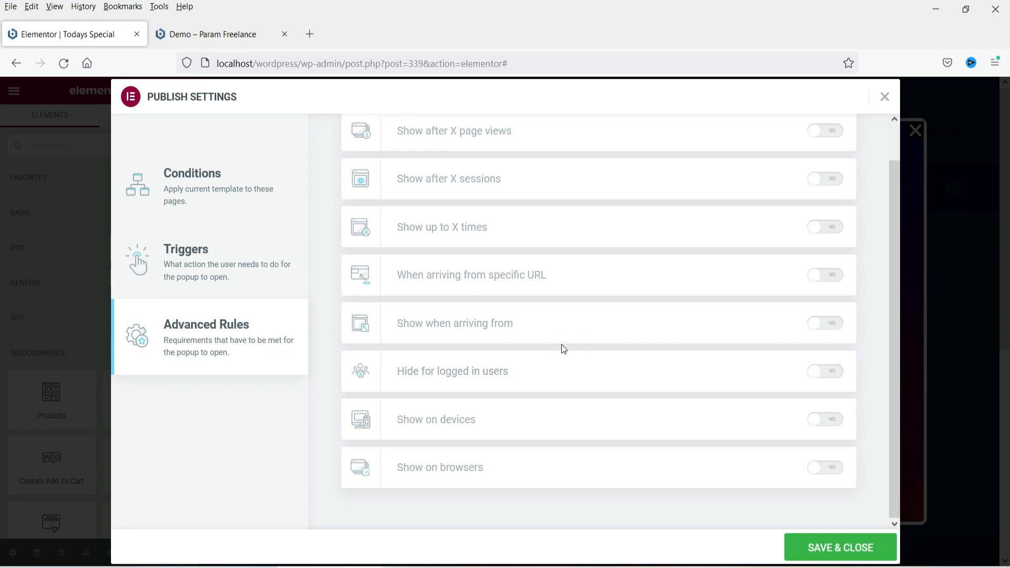
Try the Show on devices rule and the Show on browsers rule set to Custom, switch both off, and close the publish settings
{"action": "left_click", "coordinate": [822, 423]}
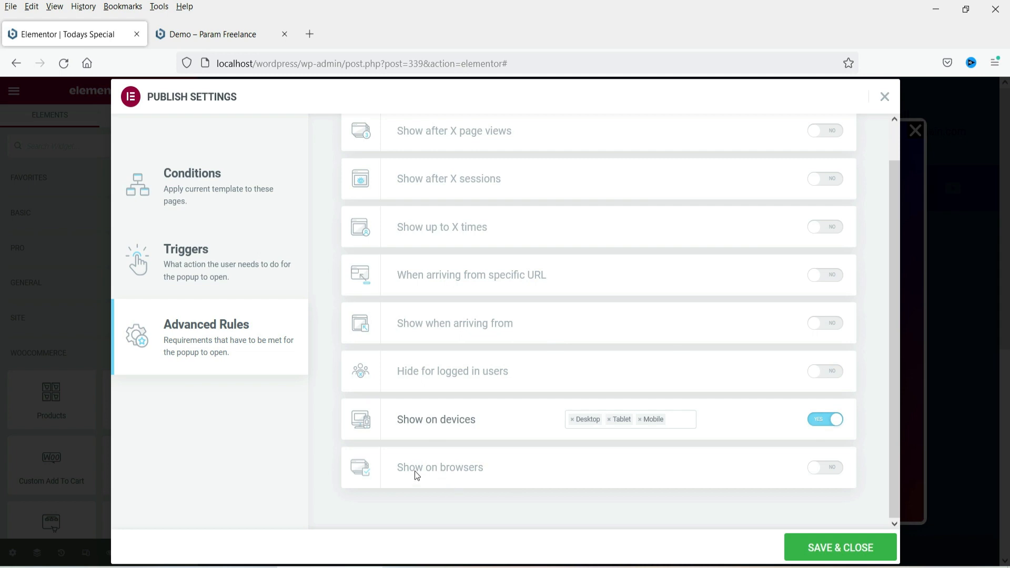
{"action": "left_click", "coordinate": [828, 471]}
{"action": "left_click", "coordinate": [623, 467]}
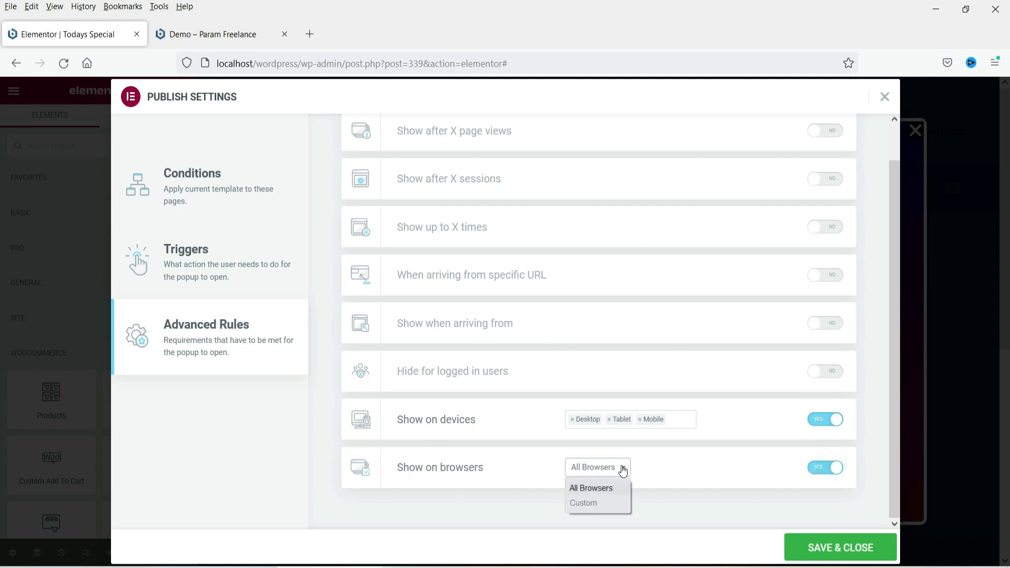
{"action": "left_click", "coordinate": [611, 504]}
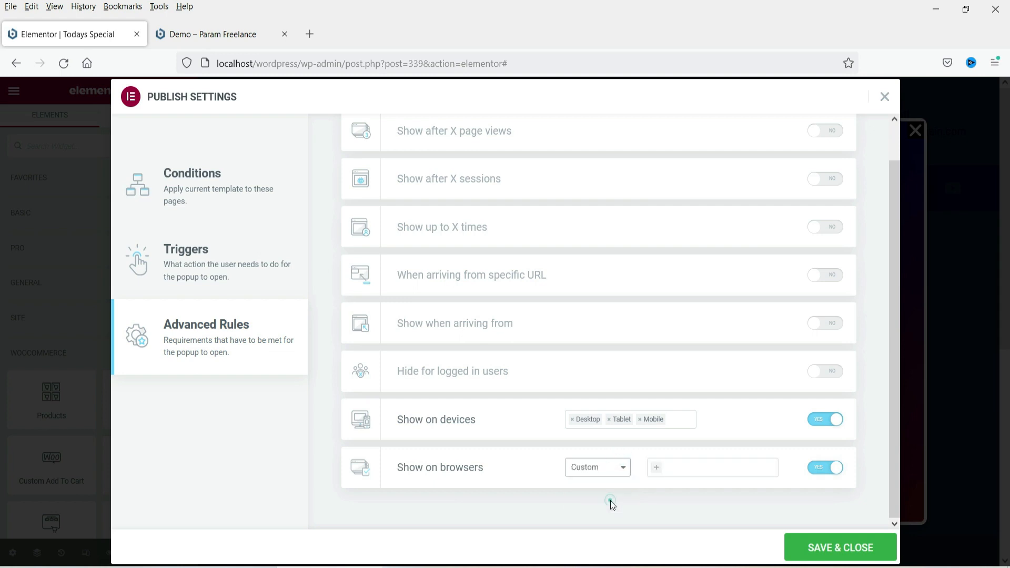
{"action": "left_click", "coordinate": [673, 469]}
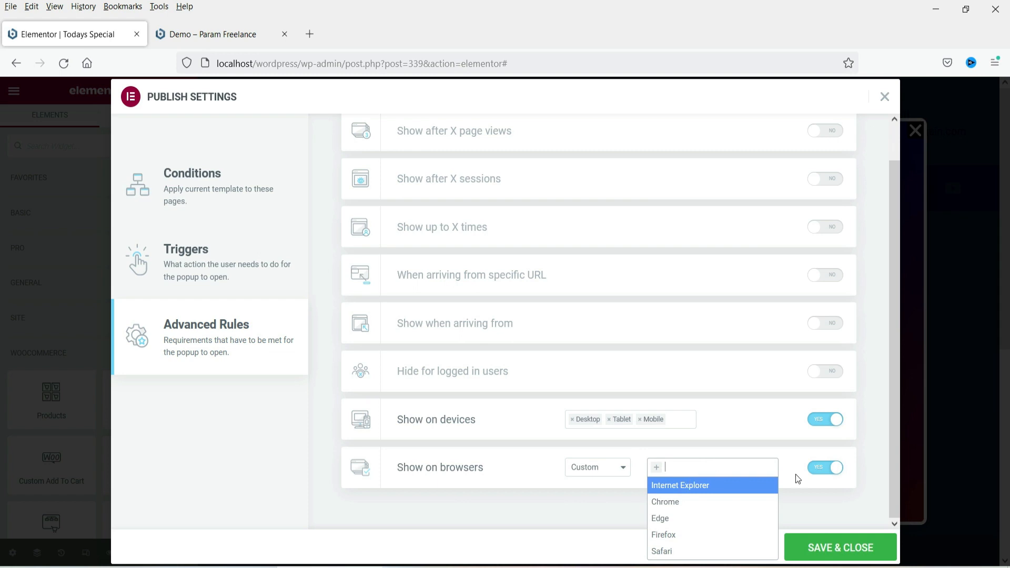
{"action": "left_click", "coordinate": [821, 469]}
{"action": "left_click", "coordinate": [825, 419]}
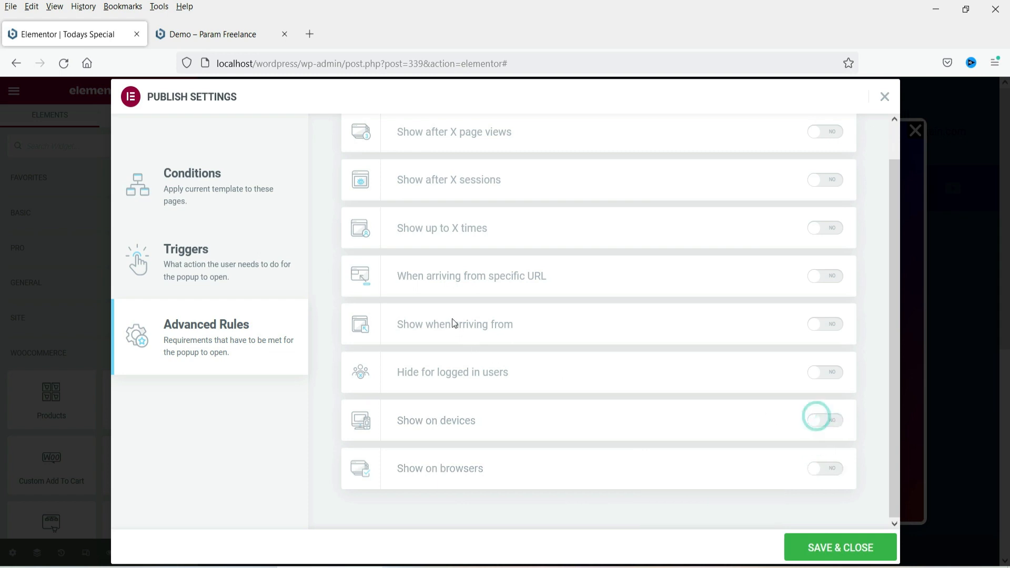
{"action": "left_click", "coordinate": [885, 97]}
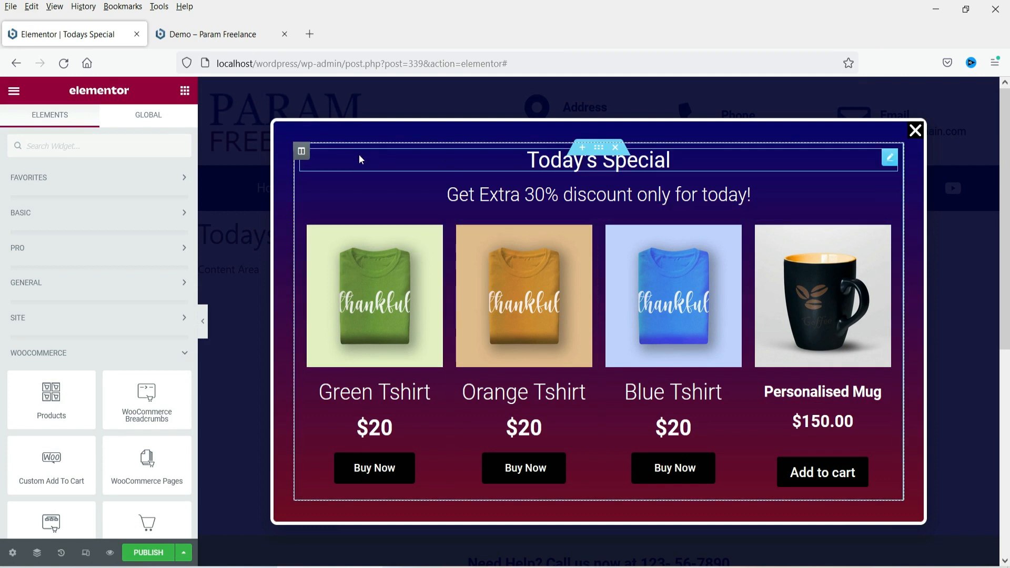
Preview the popup in the mobile responsive view and examine its layout from the heading down to the mug offer
{"action": "left_click", "coordinate": [86, 553]}
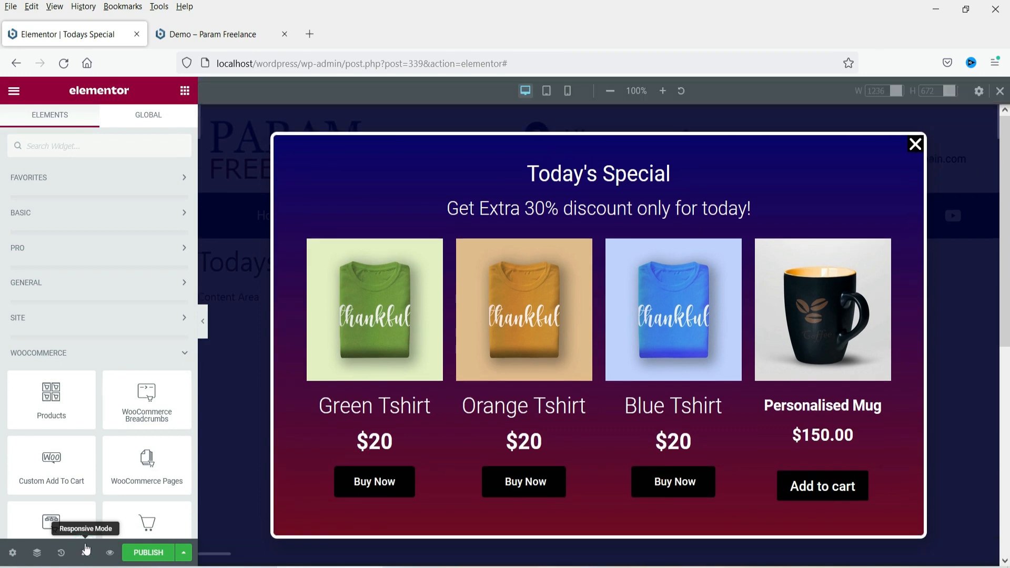
{"action": "left_click", "coordinate": [569, 93]}
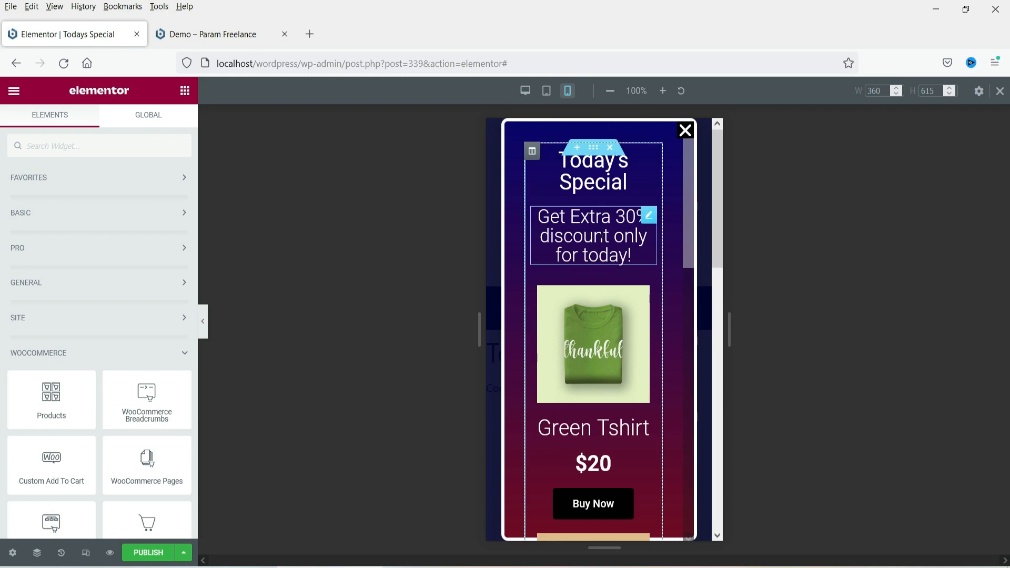
{"action": "scroll", "coordinate": [670, 218], "scroll_direction": "down", "scroll_amount": 3}
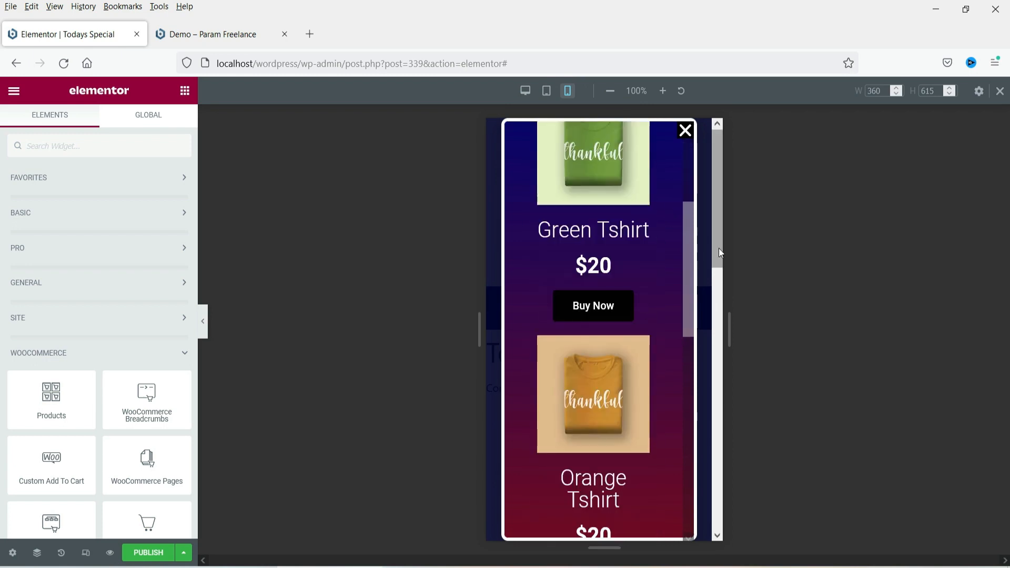
{"action": "scroll", "coordinate": [671, 237], "scroll_direction": "down", "scroll_amount": 3}
{"action": "scroll", "coordinate": [666, 237], "scroll_direction": "down", "scroll_amount": 5}
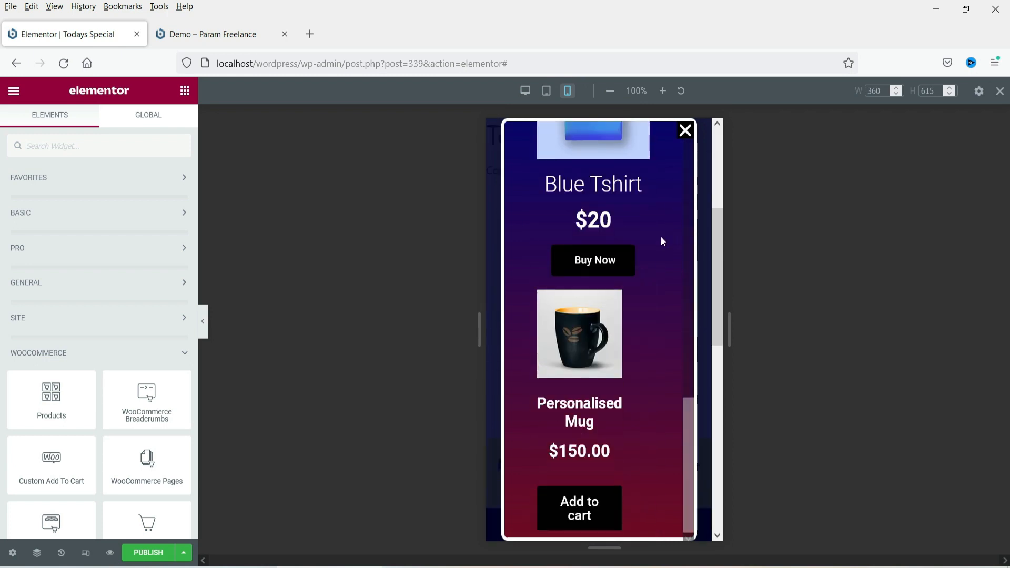
{"action": "scroll", "coordinate": [661, 226], "scroll_direction": "up", "scroll_amount": 5}
{"action": "scroll", "coordinate": [676, 217], "scroll_direction": "up", "scroll_amount": 5}
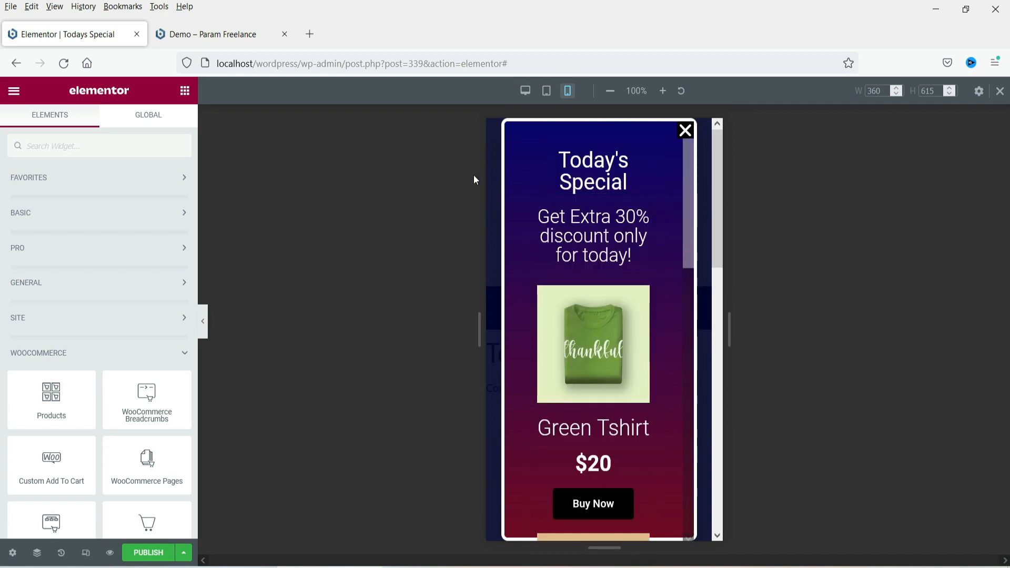
In the popup's layout settings, try a mobile width of 100 VW and settle on 90 VW
{"action": "left_click", "coordinate": [13, 554]}
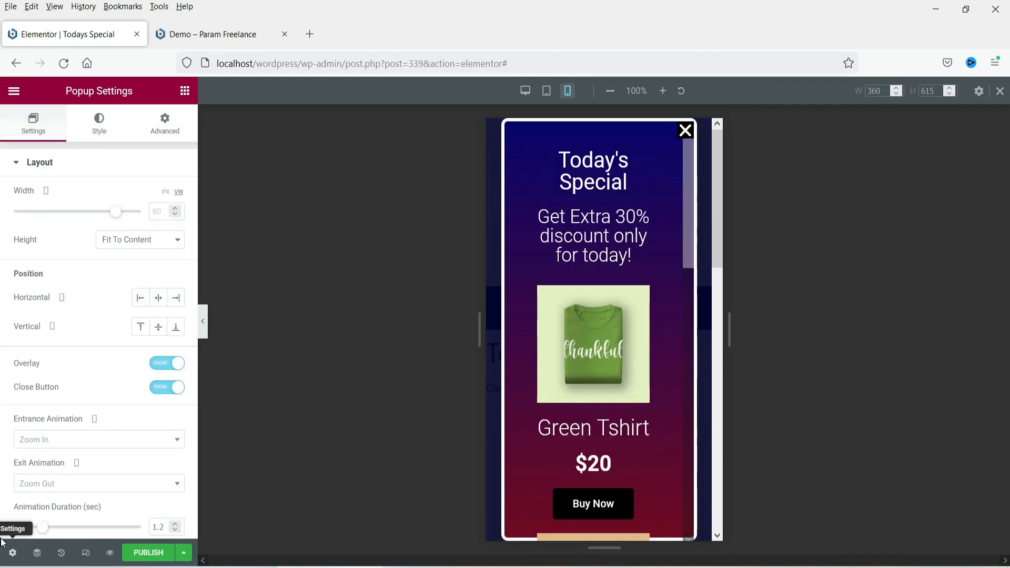
{"action": "left_click", "coordinate": [155, 211]}
{"action": "type", "text": "10"}
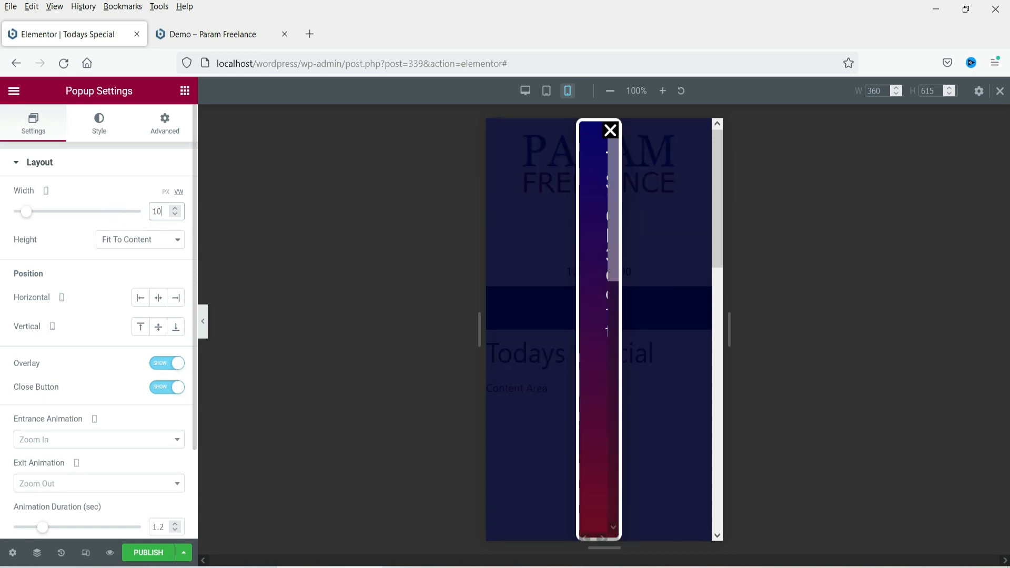
{"action": "type", "text": "0"}
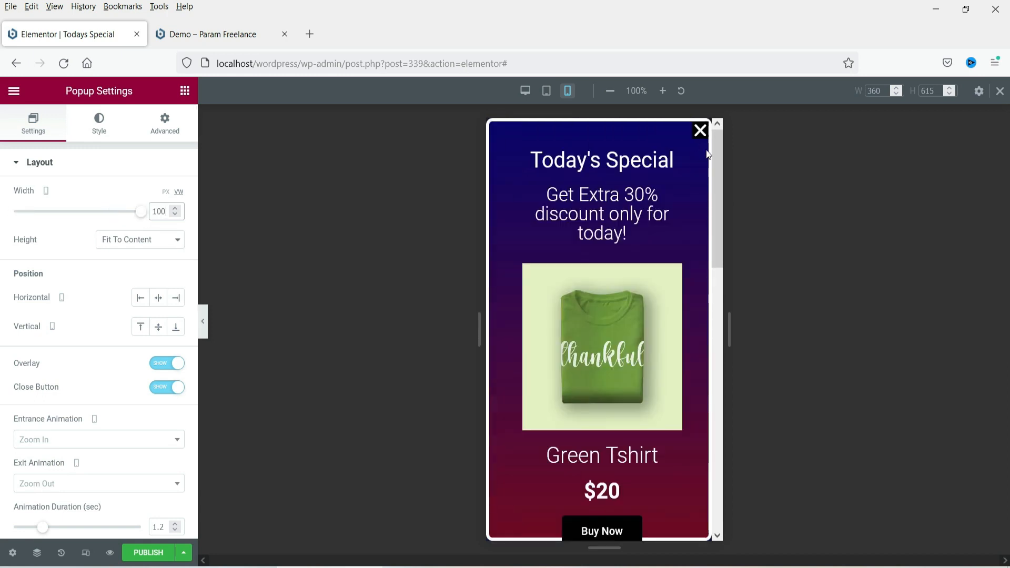
{"action": "left_click_drag", "start_coordinate": [161, 213], "coordinate": [130, 210]}
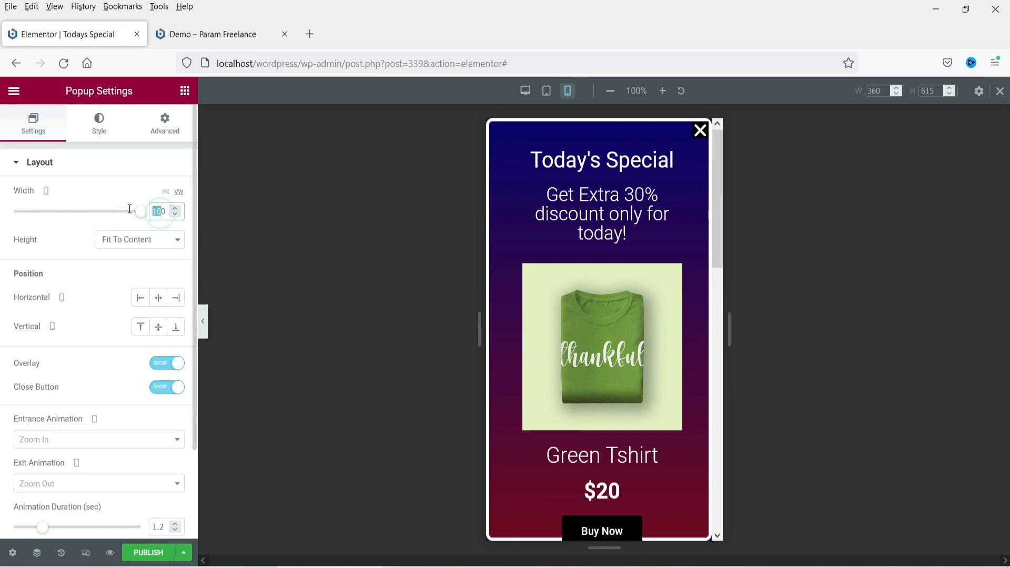
{"action": "type", "text": "90"}
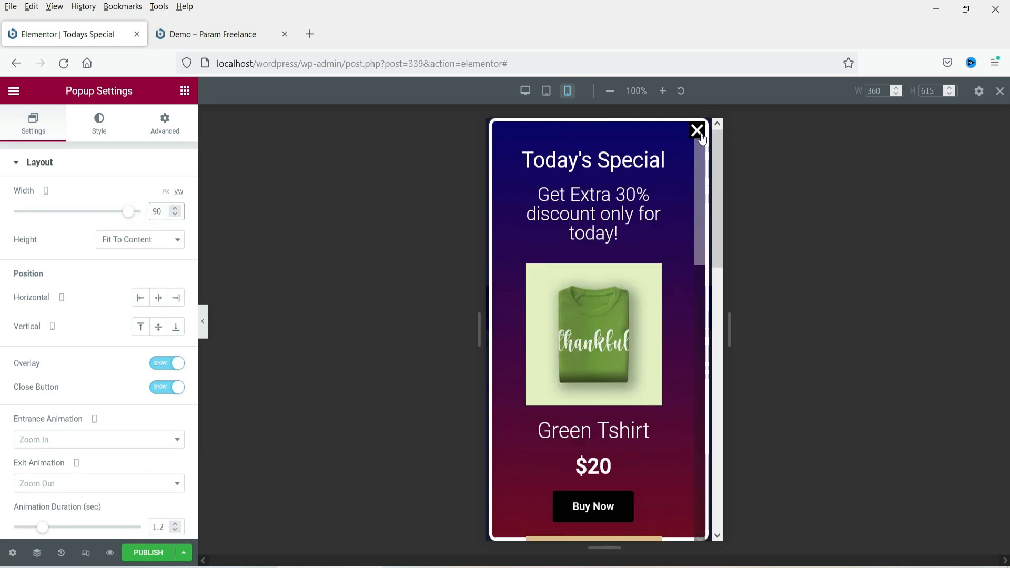
Check the popup's layout in the tablet view and return to the desktop view
{"action": "left_click", "coordinate": [676, 227]}
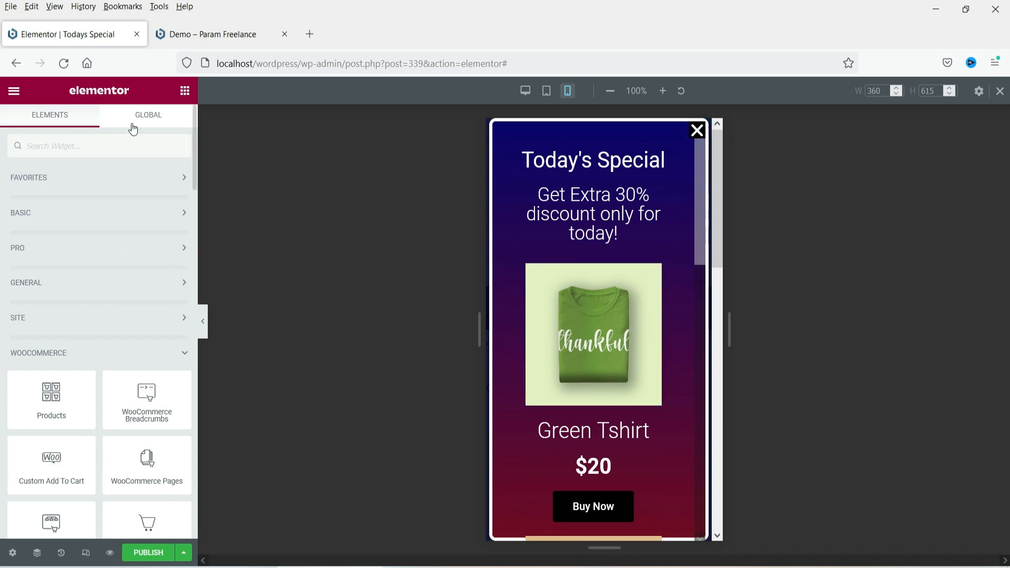
{"action": "left_click", "coordinate": [546, 90]}
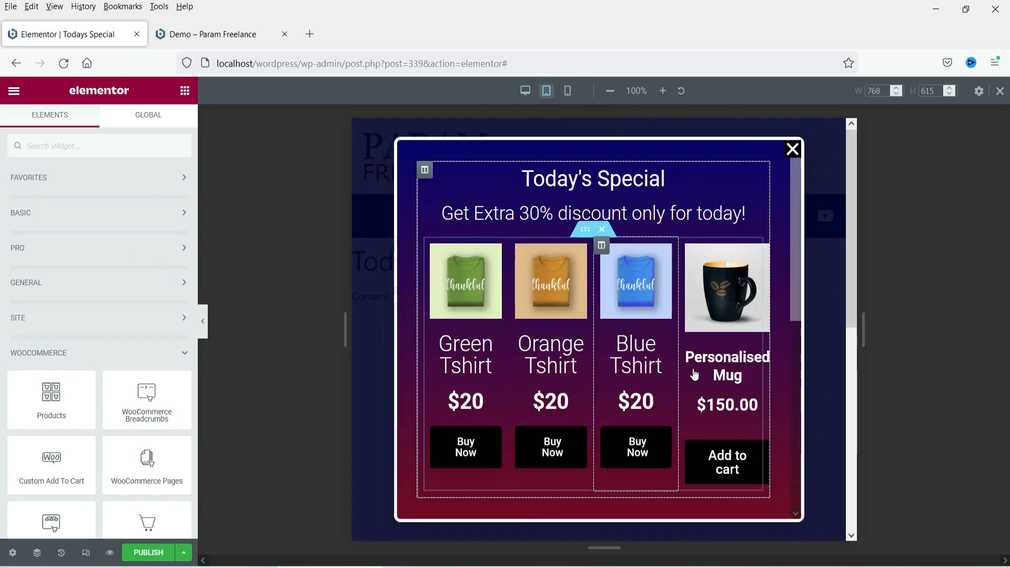
{"action": "left_click", "coordinate": [525, 90]}
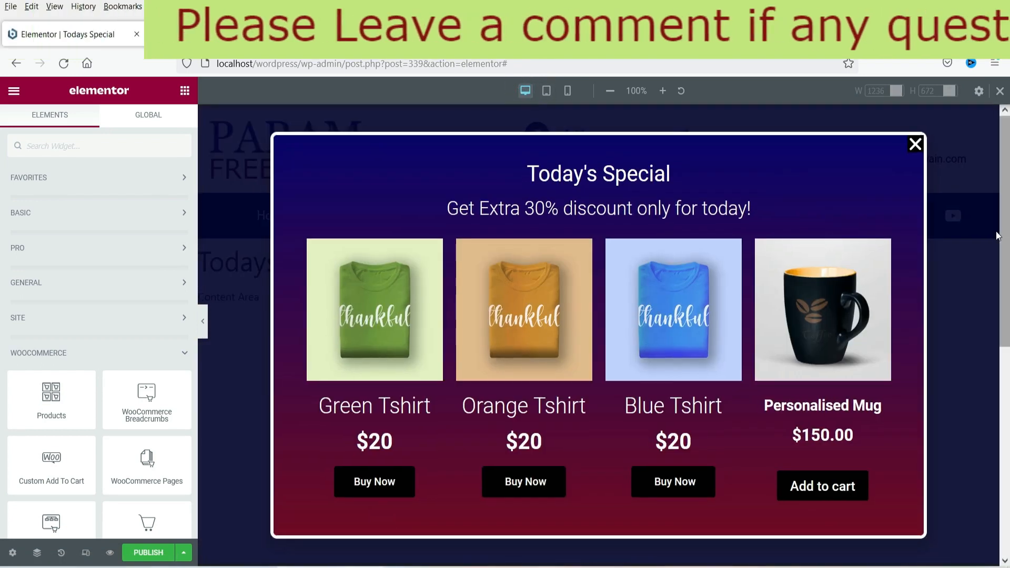
Publish the popup after reviewing its display conditions, triggers and advanced rules
{"action": "left_click", "coordinate": [149, 553]}
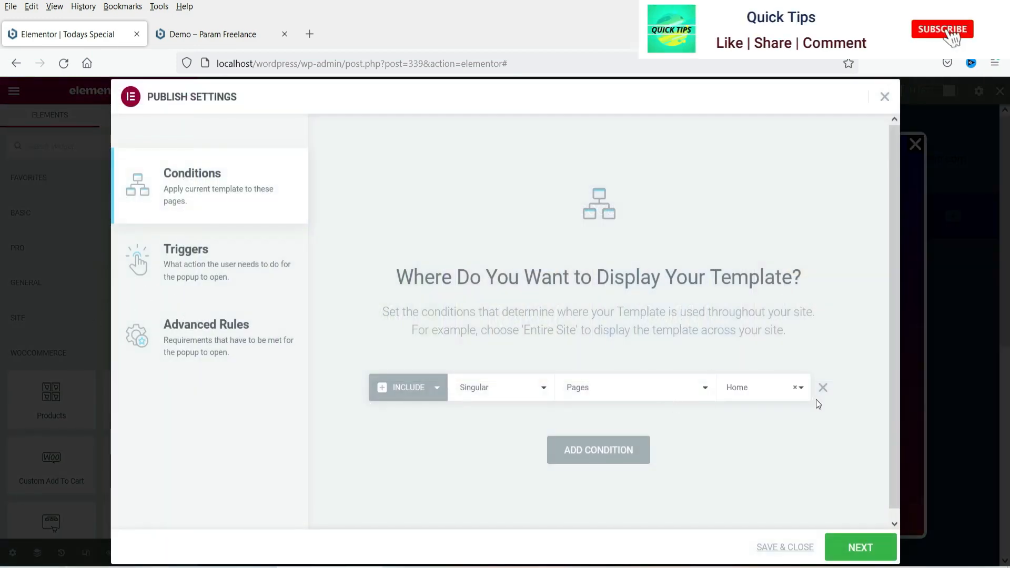
{"action": "left_click", "coordinate": [221, 267]}
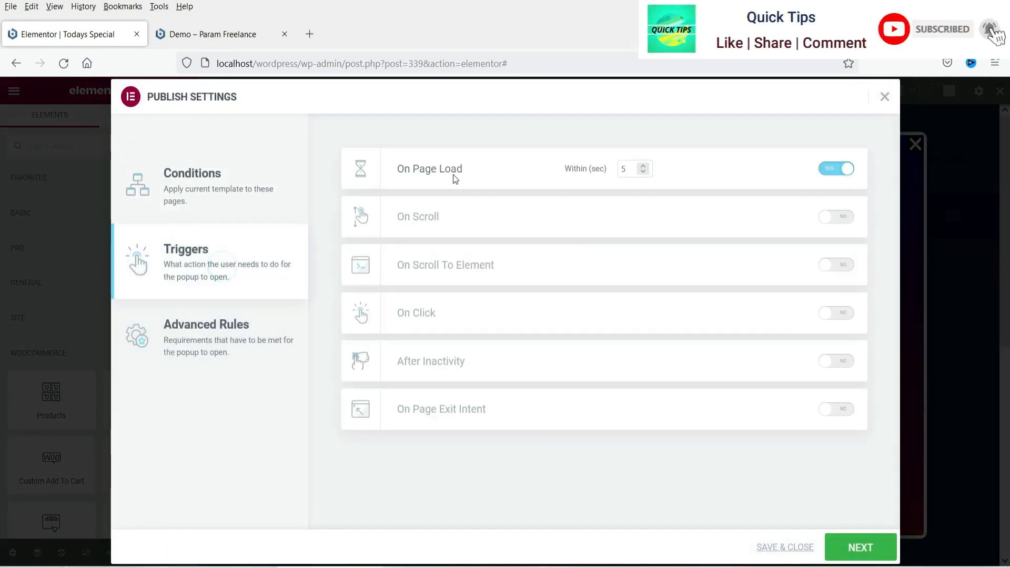
{"action": "left_click", "coordinate": [191, 335]}
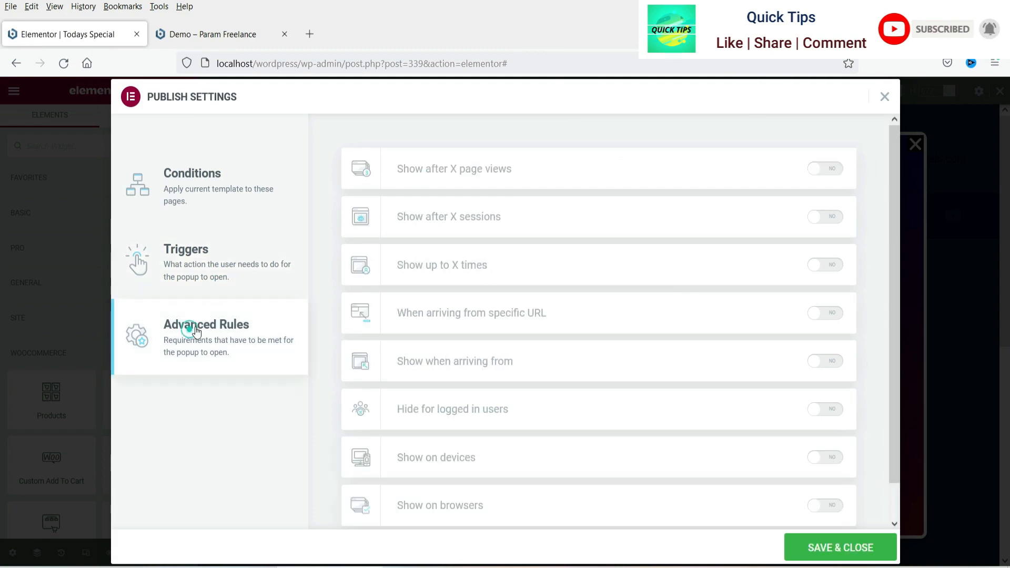
{"action": "scroll", "coordinate": [584, 251], "scroll_direction": "down", "scroll_amount": 1}
{"action": "scroll", "coordinate": [584, 252], "scroll_direction": "up", "scroll_amount": 1}
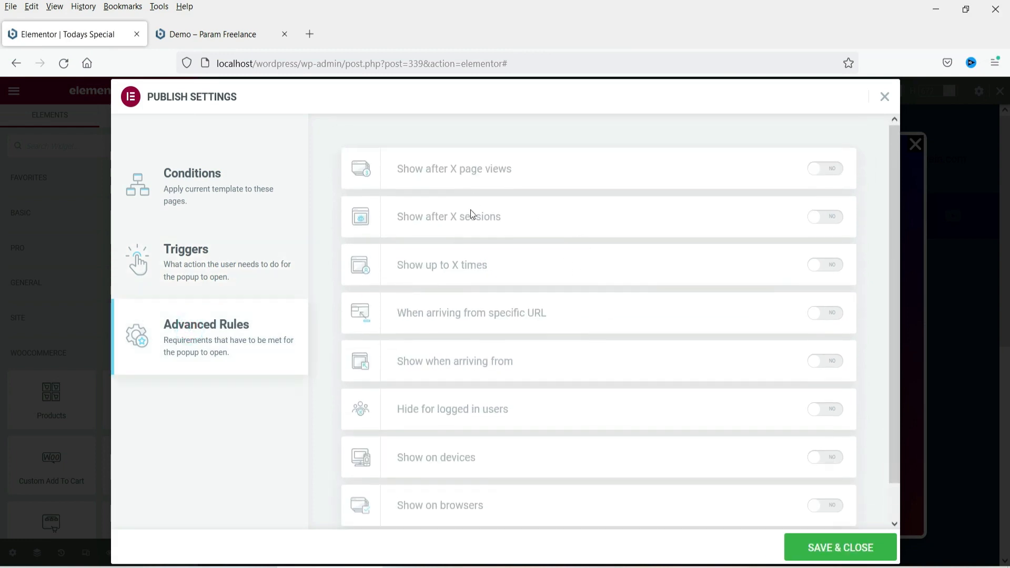
{"action": "left_click", "coordinate": [842, 549]}
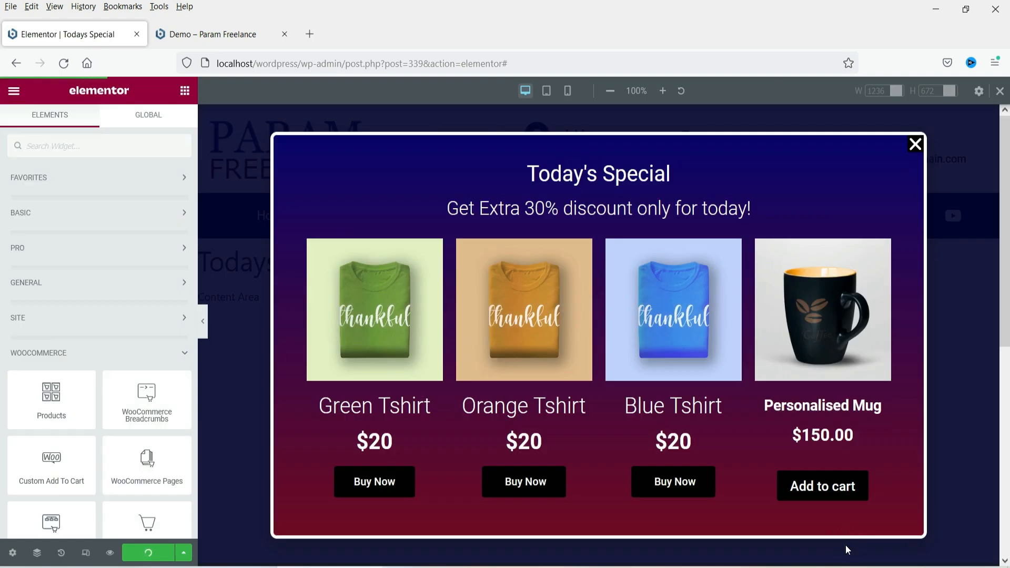
On the live site, open the Home page, test the popup by clicking outside it, and dismiss it with its close button
{"action": "left_click", "coordinate": [219, 34]}
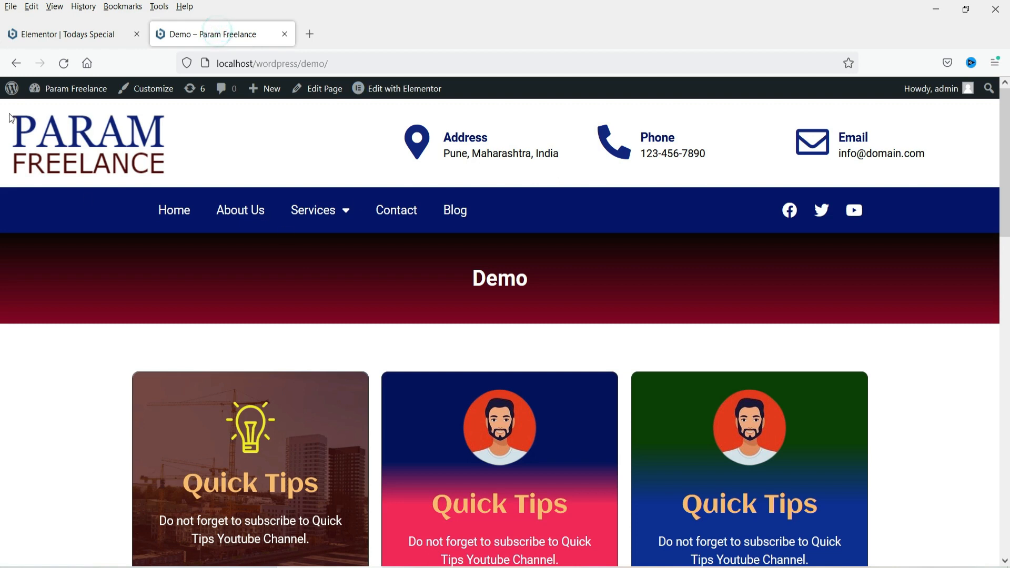
{"action": "left_click", "coordinate": [64, 63]}
{"action": "left_click", "coordinate": [177, 220]}
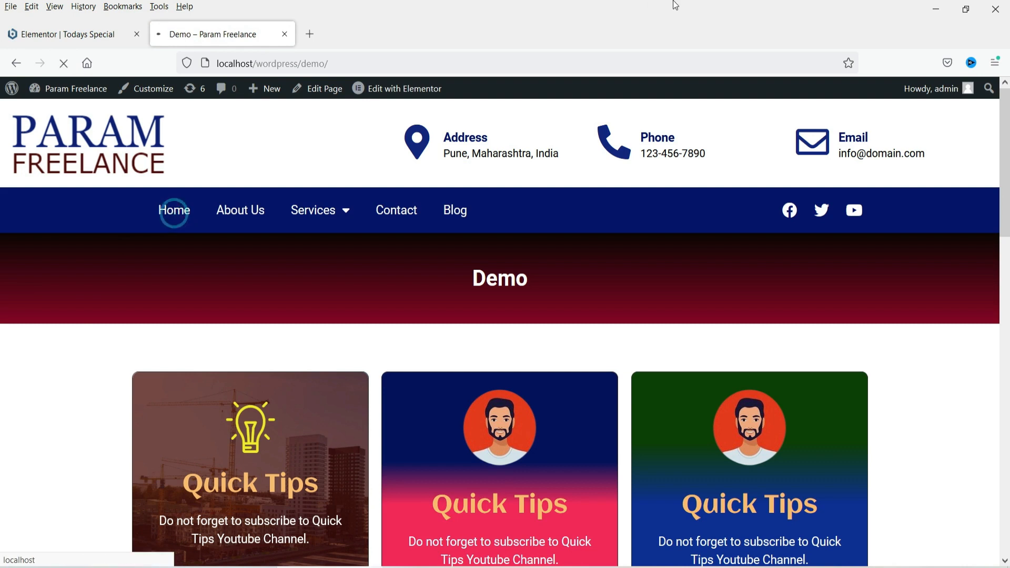
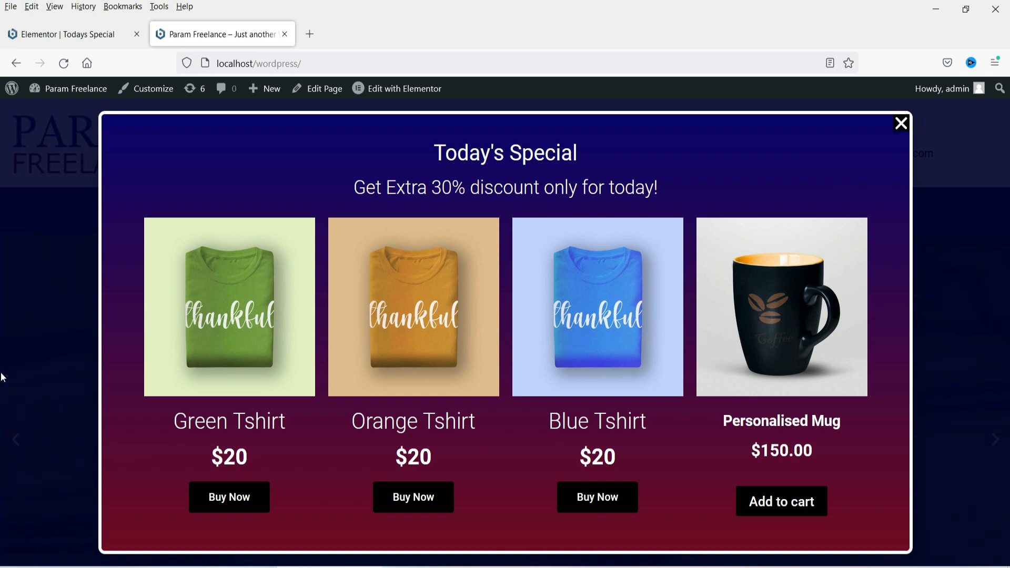
{"action": "left_click", "coordinate": [33, 280]}
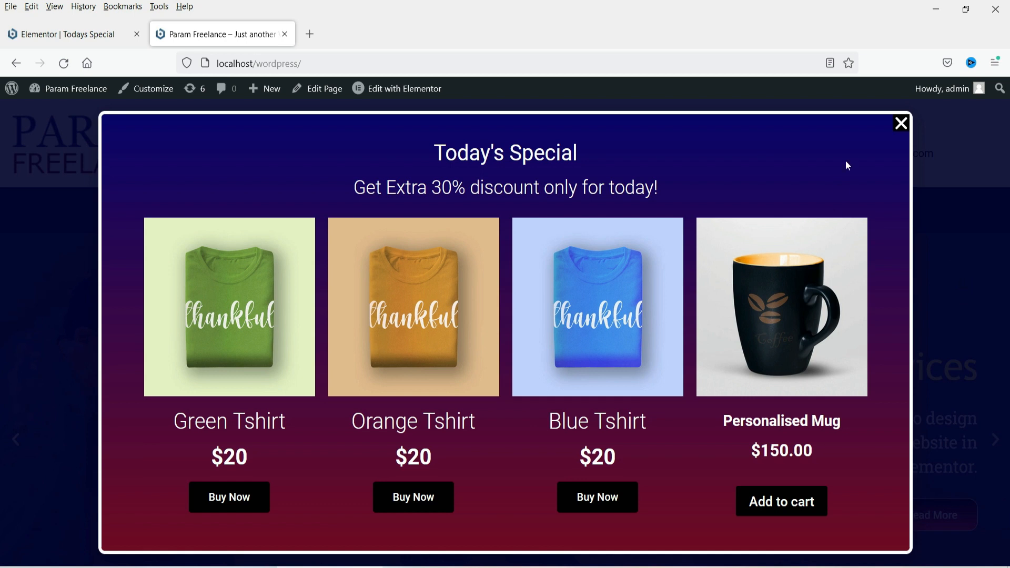
{"action": "left_click", "coordinate": [901, 126]}
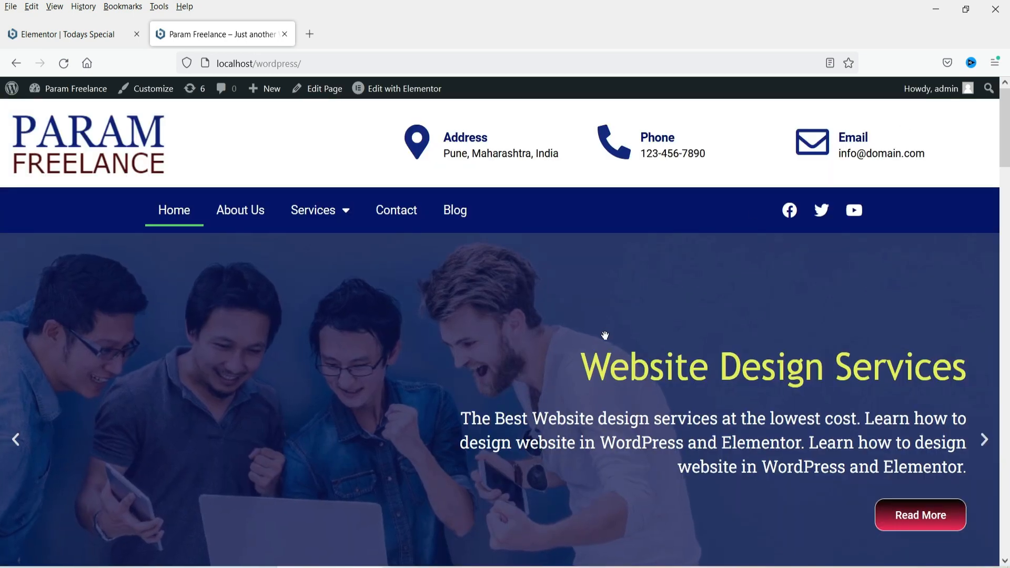
Return to the popup editor, leave the responsive mode, and exit to the list of popups in the WordPress dashboard
{"action": "left_click", "coordinate": [74, 35]}
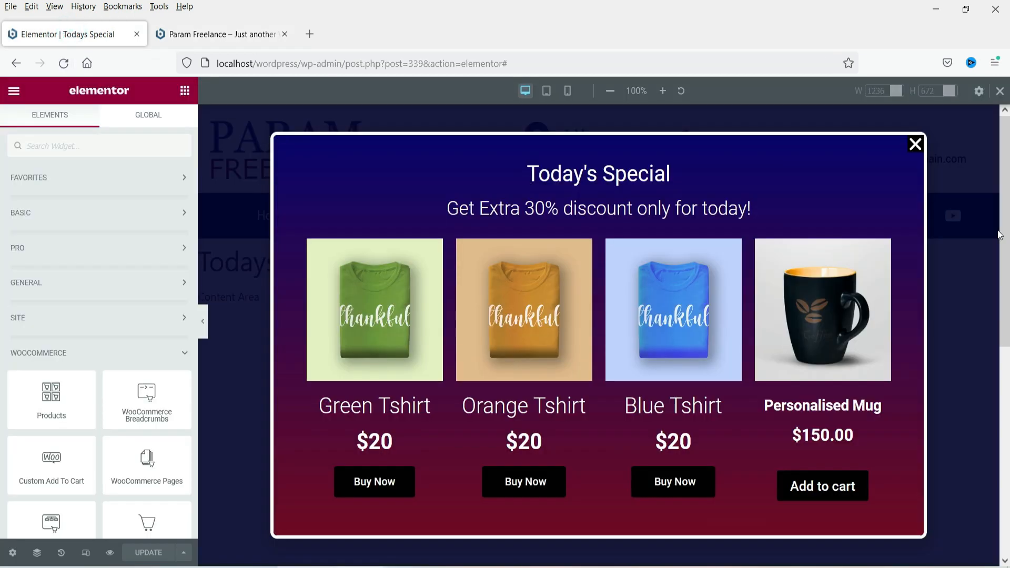
{"action": "left_click", "coordinate": [1000, 91]}
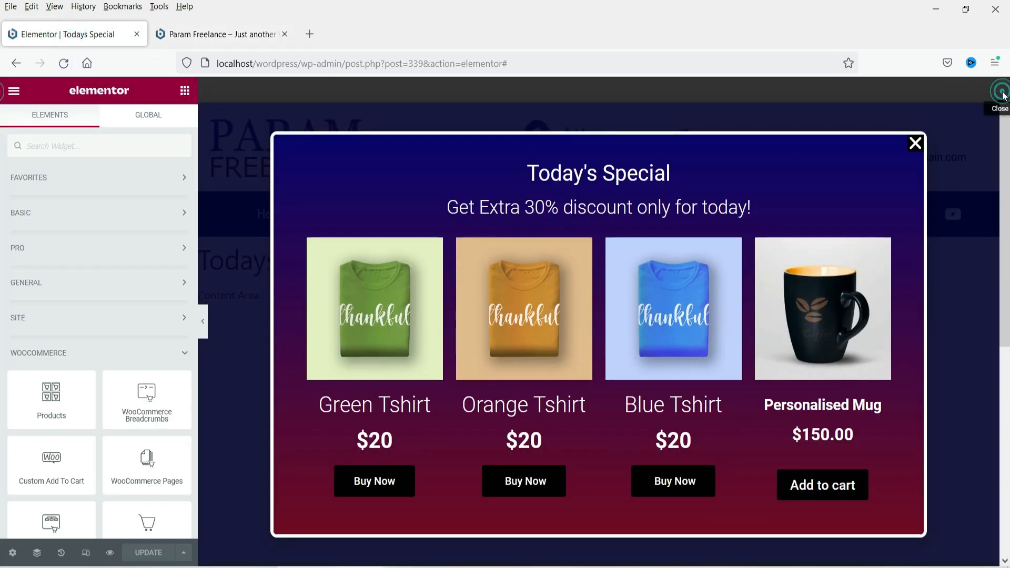
{"action": "left_click", "coordinate": [14, 92]}
{"action": "left_click", "coordinate": [88, 337]}
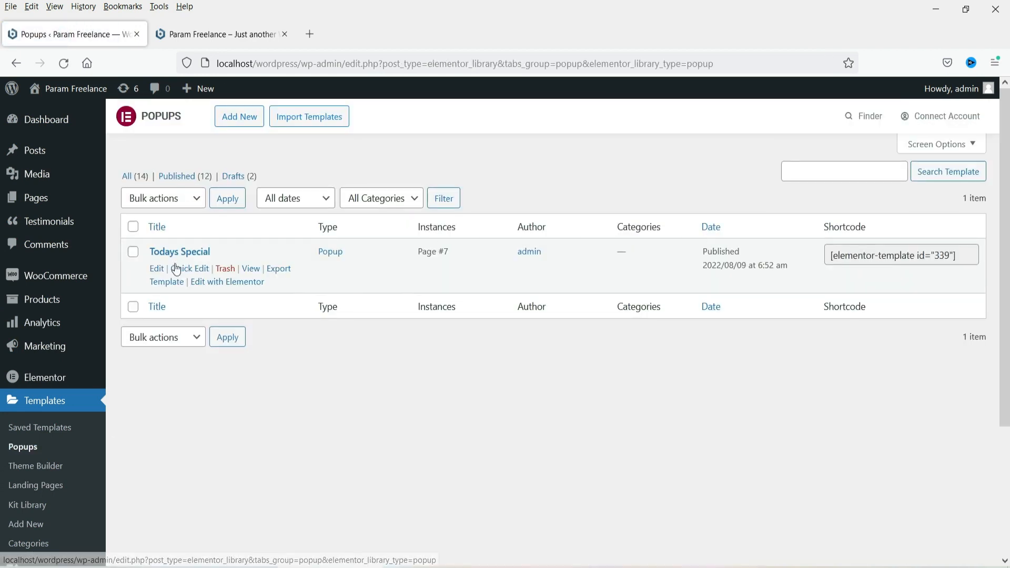
Create a new popup template named "Exit Website" and dismiss the template library to start from a blank popup
{"action": "left_click", "coordinate": [233, 117]}
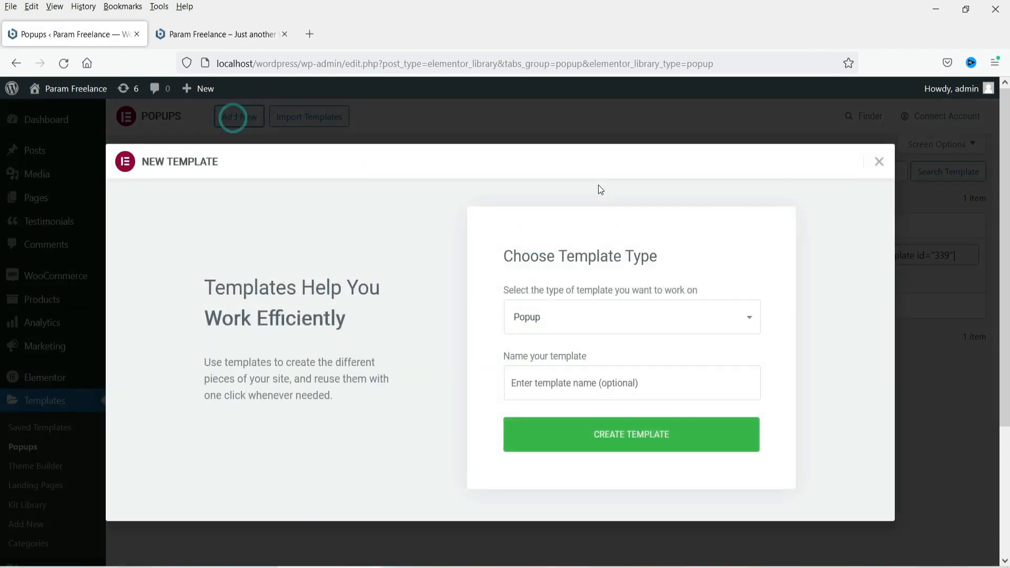
{"action": "left_click", "coordinate": [562, 391]}
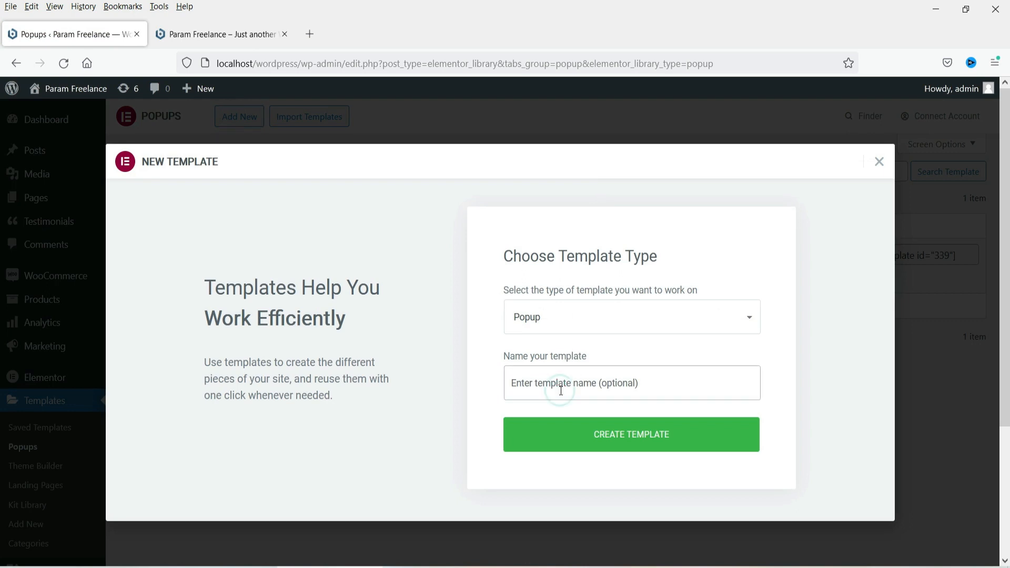
{"action": "type", "text": "Exit"}
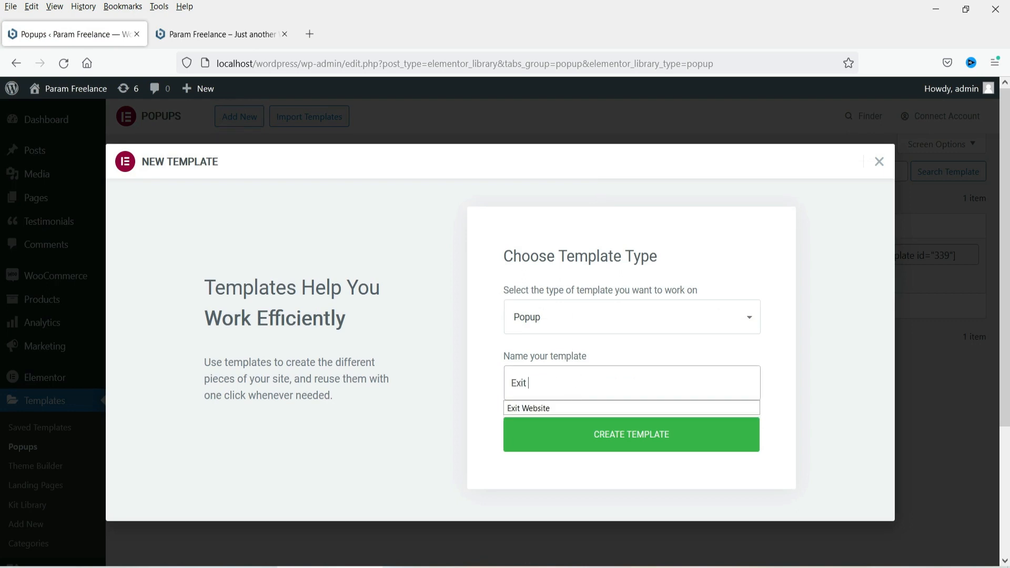
{"action": "left_click", "coordinate": [550, 409]}
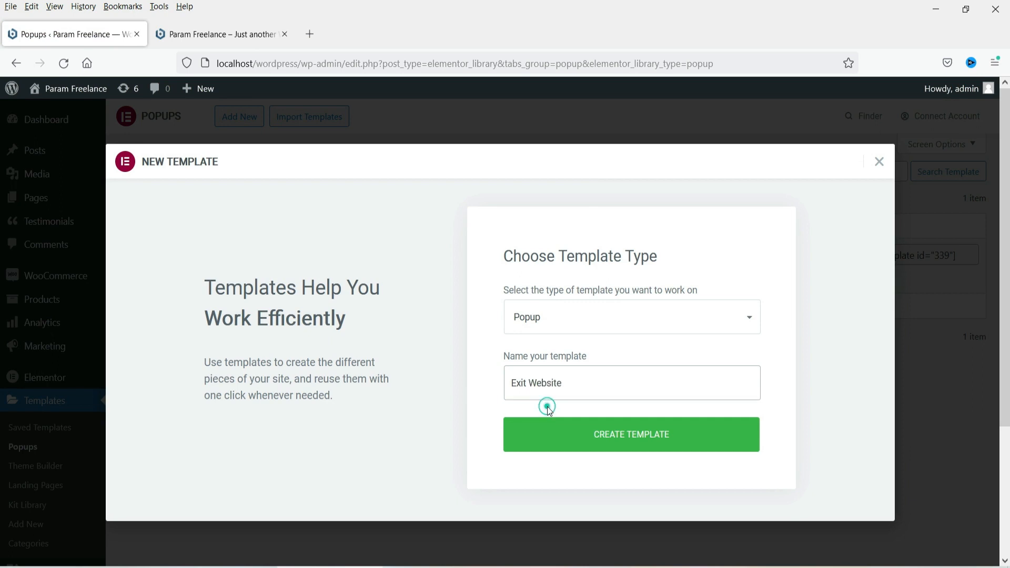
{"action": "left_click", "coordinate": [633, 444]}
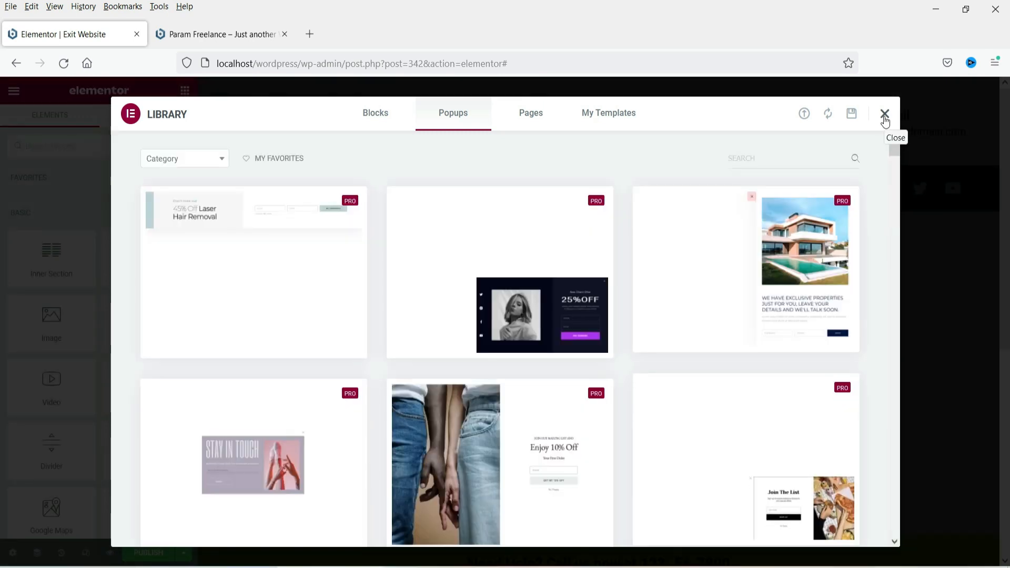
{"action": "left_click", "coordinate": [884, 117]}
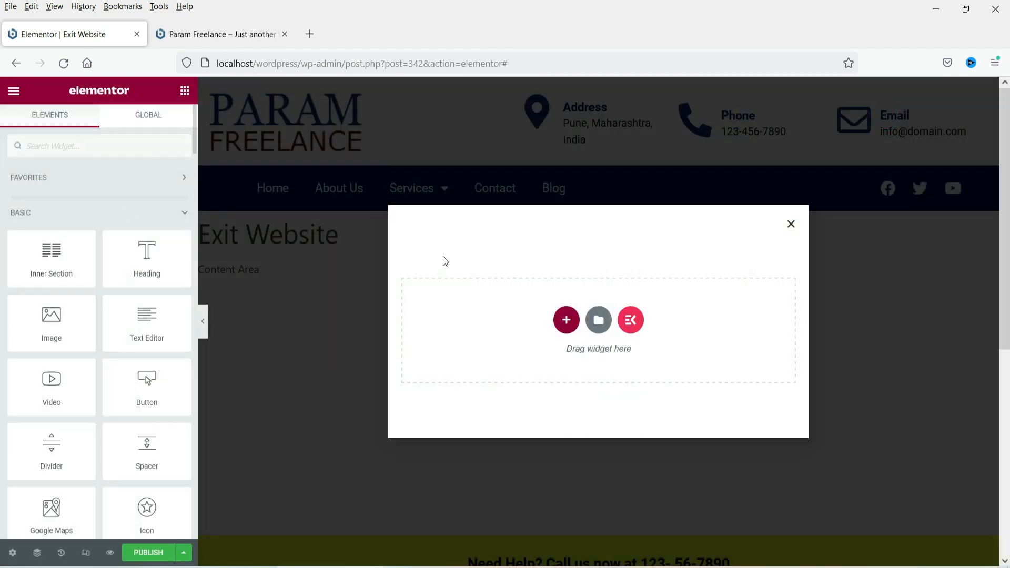
In the popup settings, change the width unit to VW and set the popup's width to 60
{"action": "left_click", "coordinate": [8, 553]}
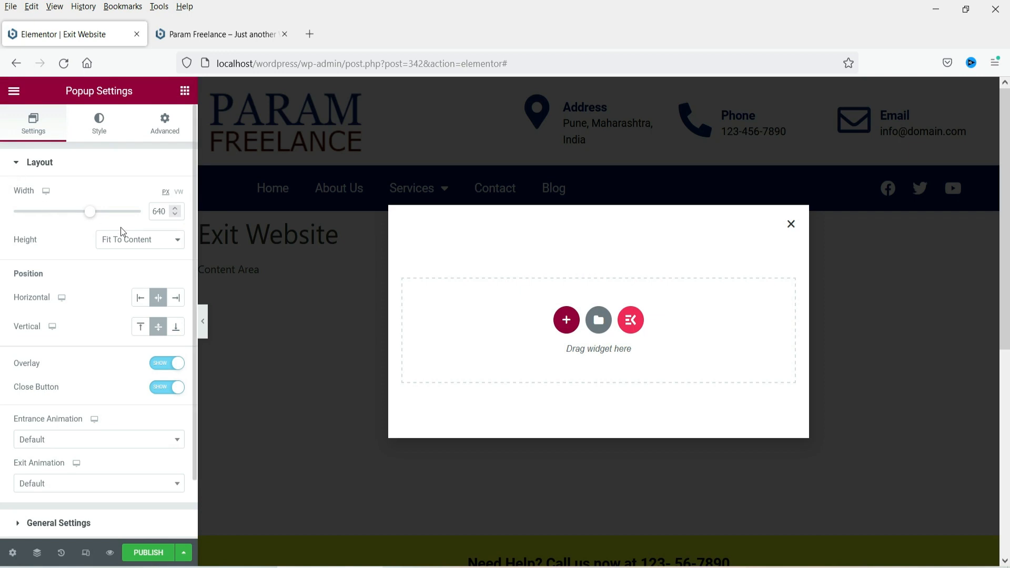
{"action": "double_click", "coordinate": [158, 211]}
{"action": "type", "text": "50"}
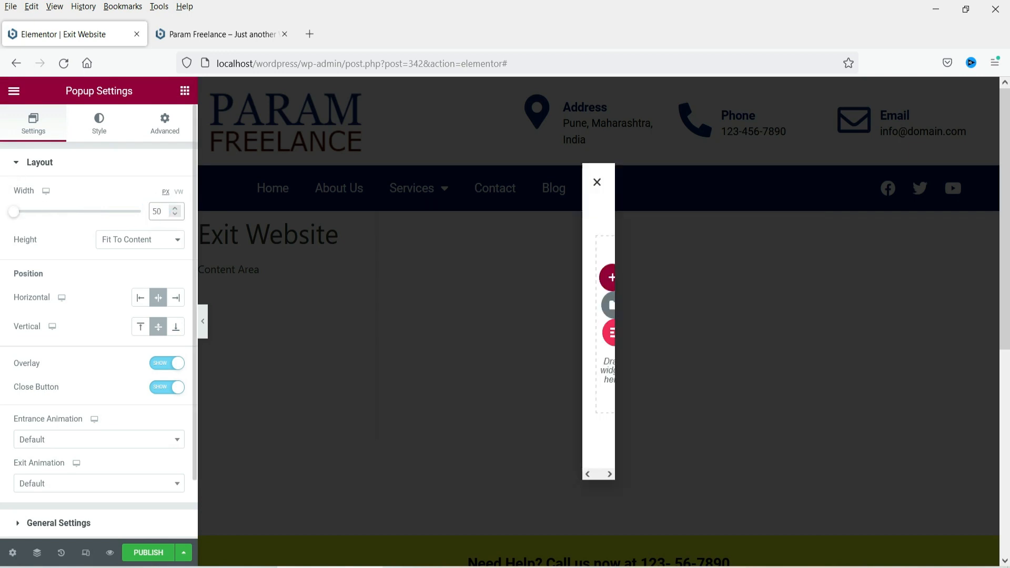
{"action": "left_click", "coordinate": [179, 191]}
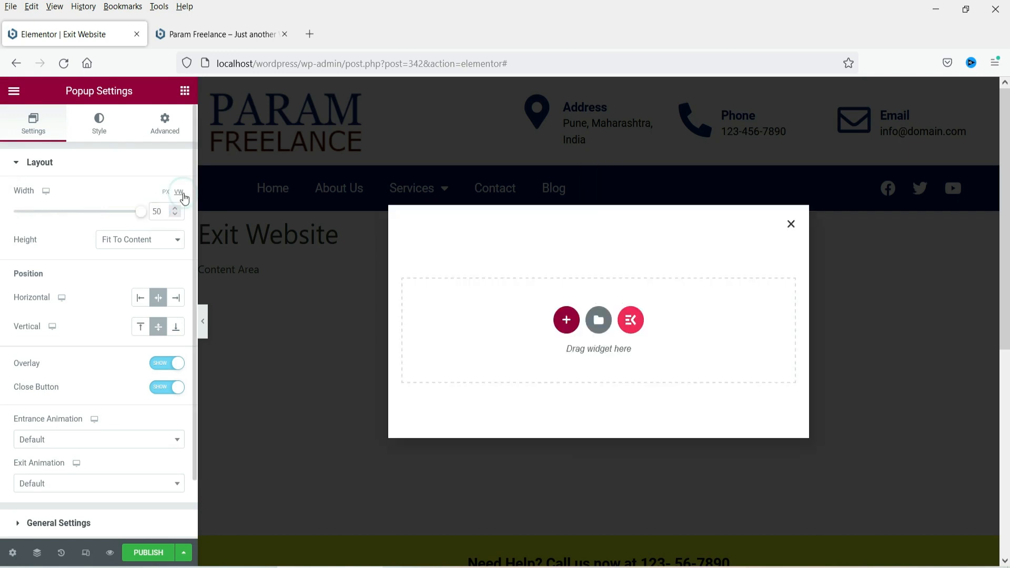
{"action": "double_click", "coordinate": [158, 211]}
{"action": "type", "text": "60"}
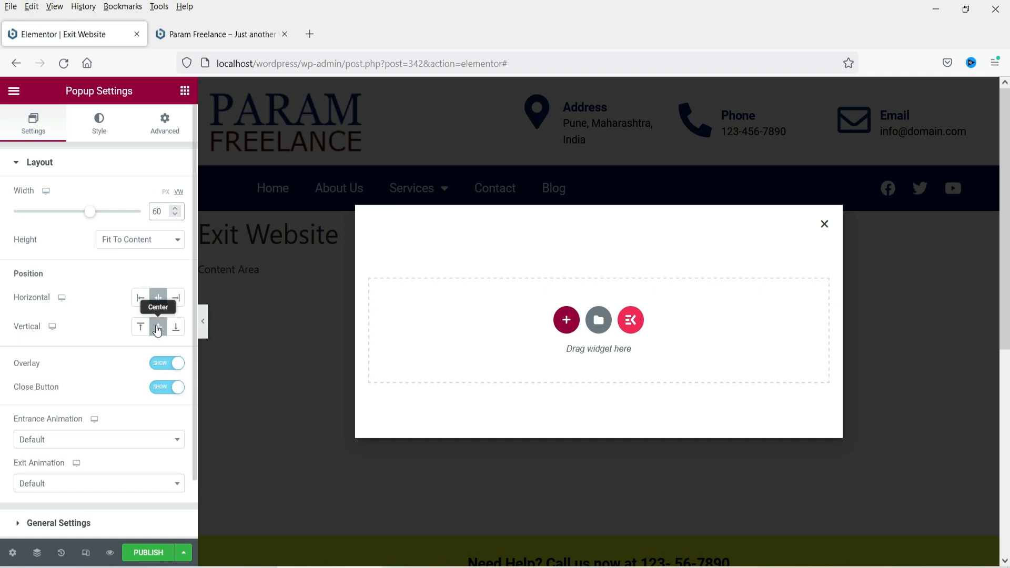
Set the popup's entrance animation to Bounce In and its exit animation to Rotate Out, and open the general settings
{"action": "scroll", "coordinate": [110, 380], "scroll_direction": "down", "scroll_amount": 2}
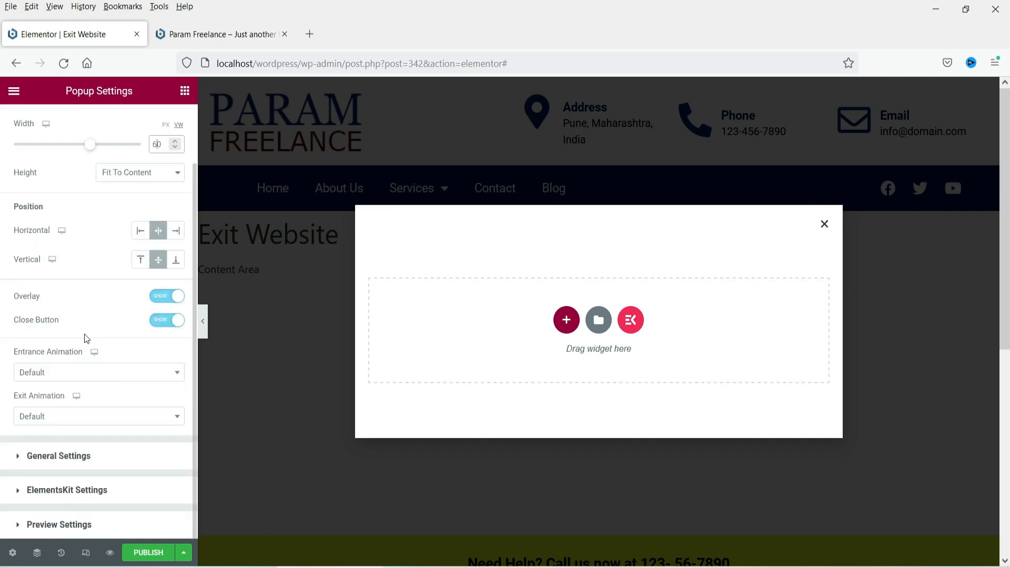
{"action": "left_click", "coordinate": [97, 376]}
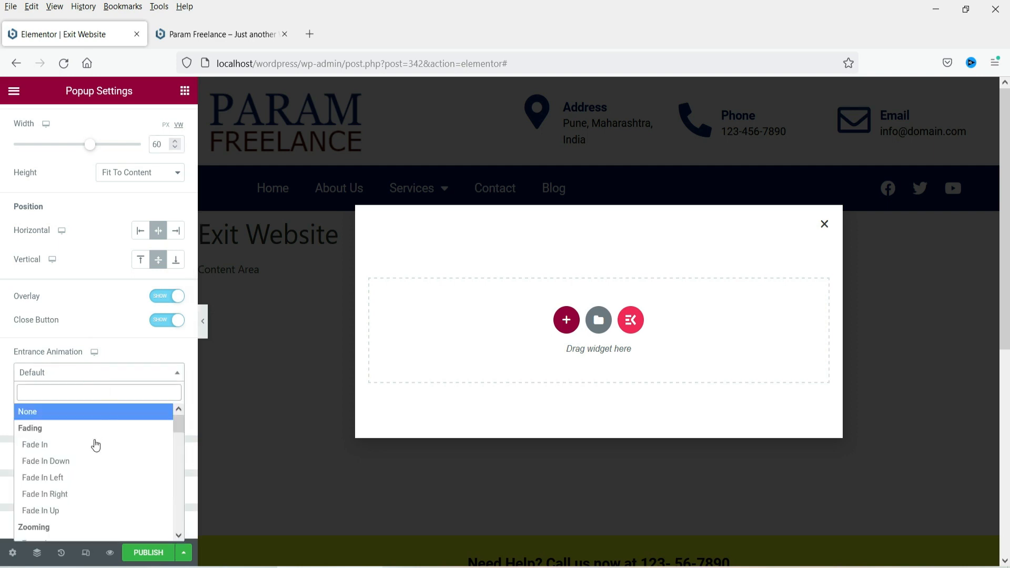
{"action": "left_click_drag", "start_coordinate": [175, 422], "coordinate": [176, 458]}
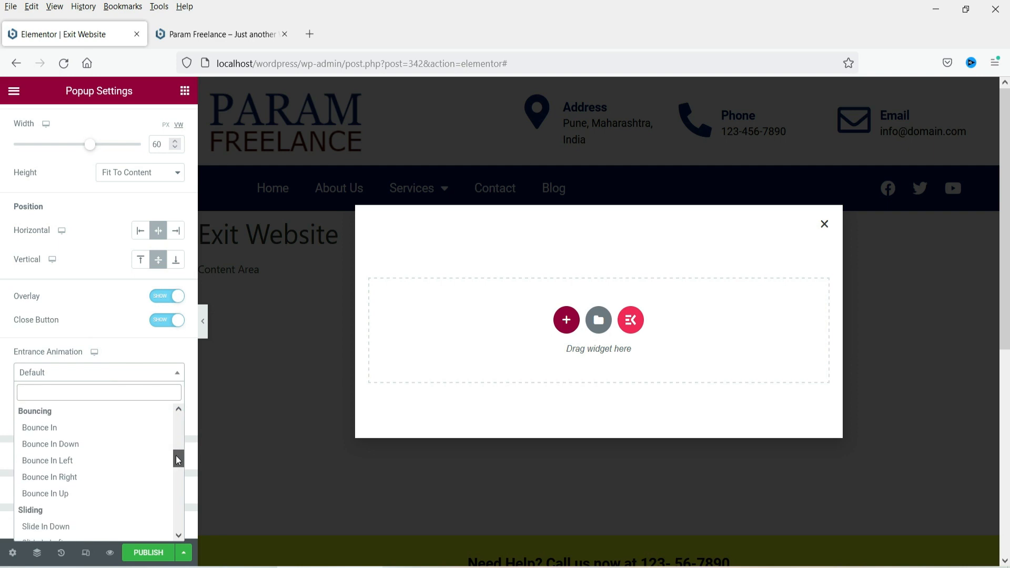
{"action": "left_click", "coordinate": [96, 435]}
{"action": "left_click", "coordinate": [87, 417]}
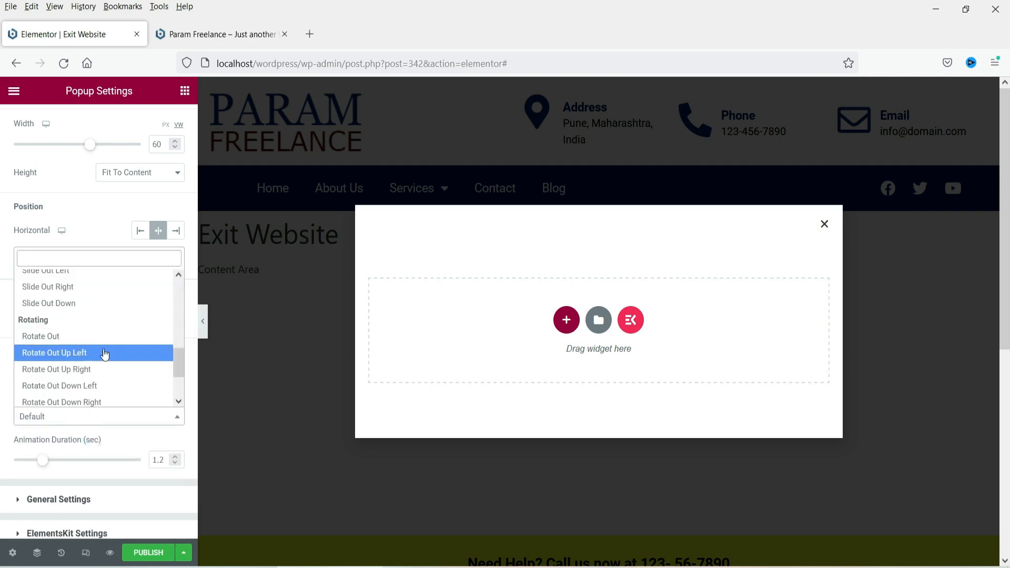
{"action": "left_click", "coordinate": [38, 336]}
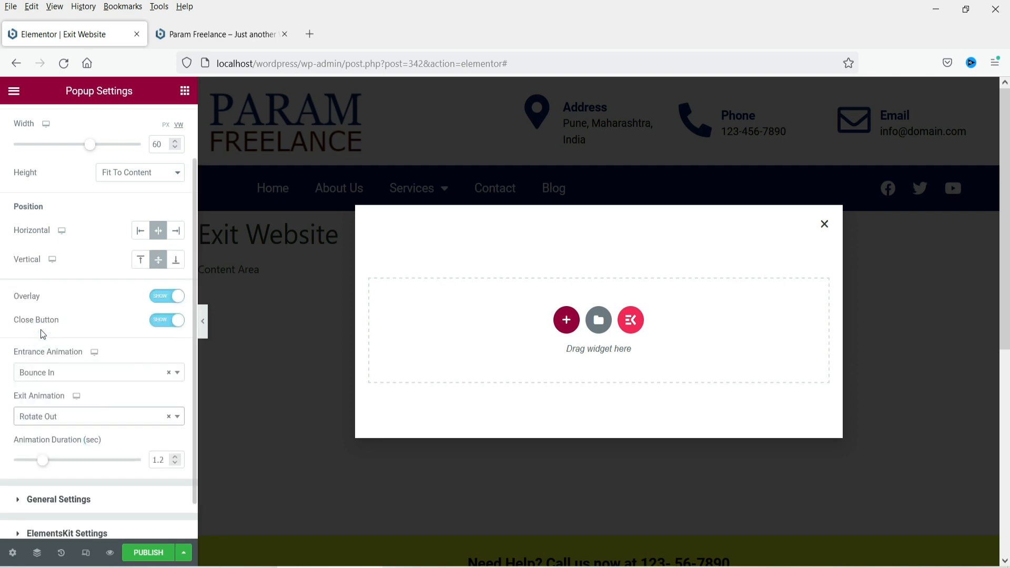
{"action": "left_click", "coordinate": [79, 499]}
Give the popup a classic background using the media library image of the alarm clock and dollar bills
{"action": "left_click", "coordinate": [93, 130]}
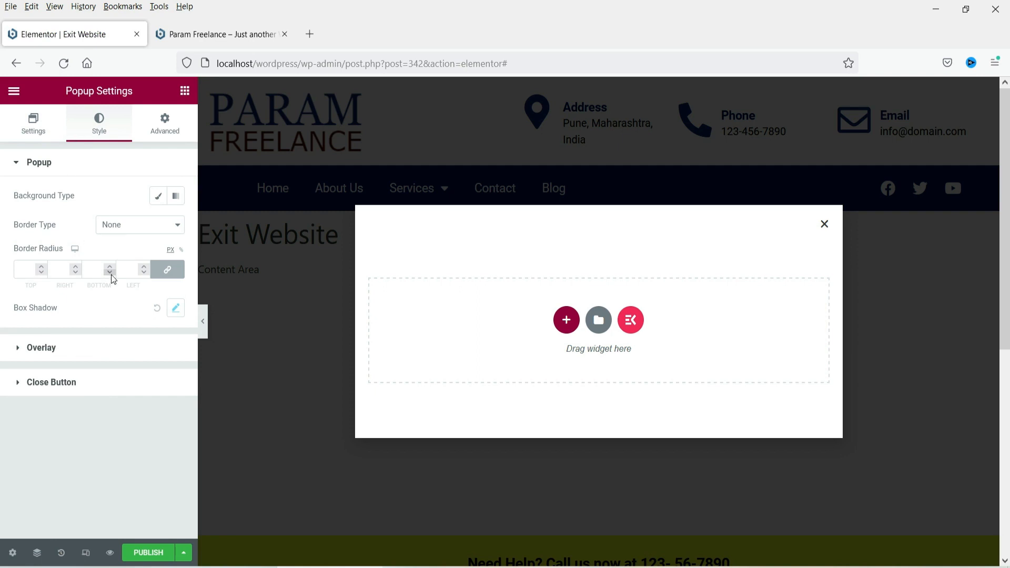
{"action": "left_click", "coordinate": [156, 200]}
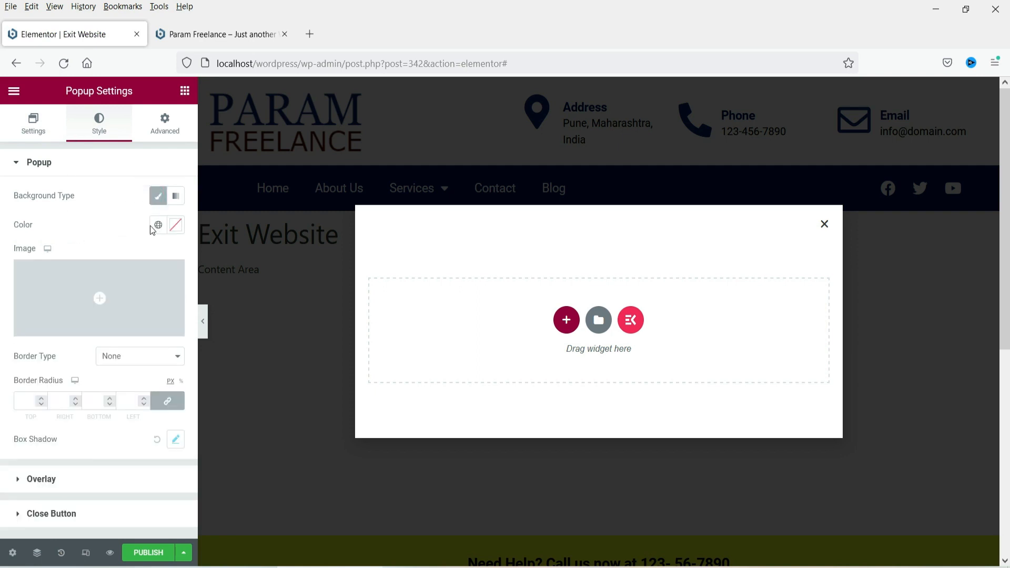
{"action": "left_click", "coordinate": [95, 295]}
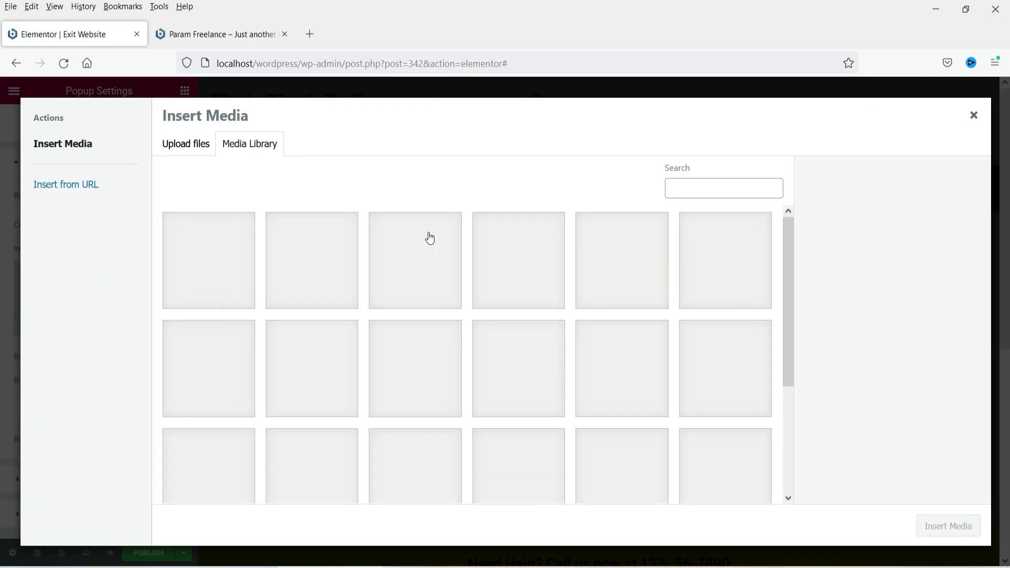
{"action": "left_click", "coordinate": [647, 265]}
{"action": "left_click", "coordinate": [947, 527]}
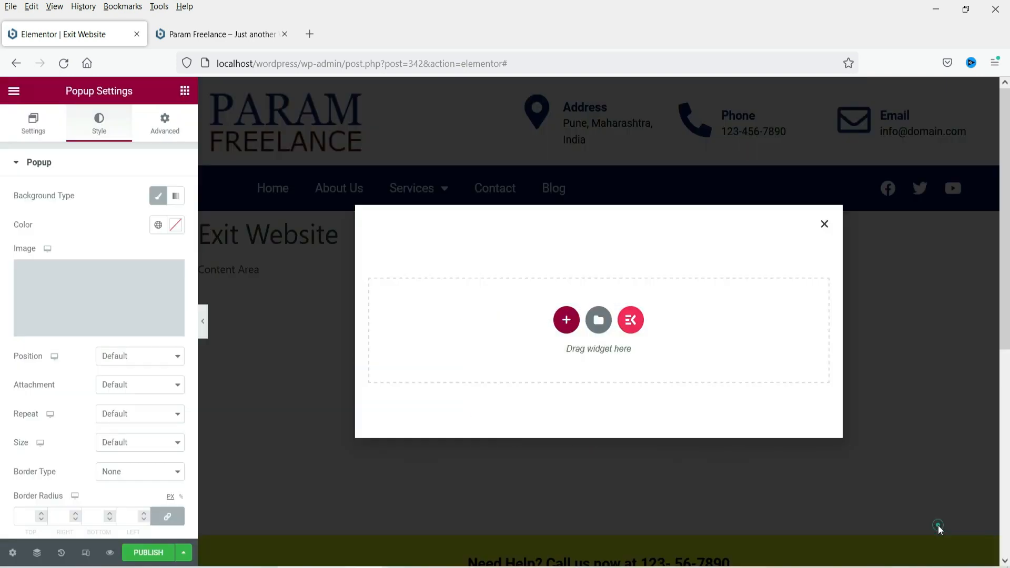
Set the background image's position to Center Center, attachment to Scroll, repeat to No-repeat and size to Cover
{"action": "left_click", "coordinate": [133, 355]}
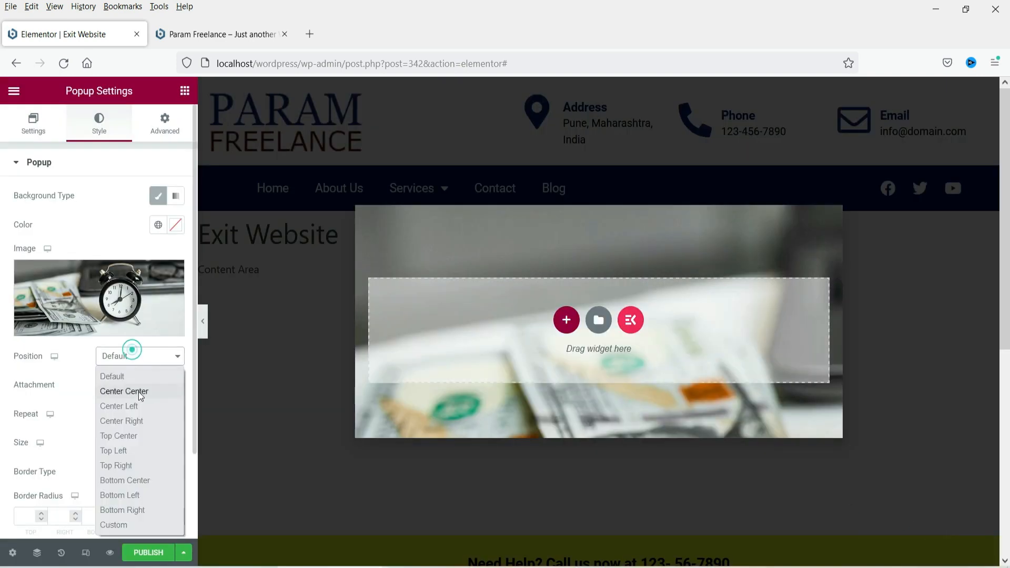
{"action": "left_click", "coordinate": [138, 391]}
{"action": "left_click", "coordinate": [130, 391]}
{"action": "left_click", "coordinate": [132, 420]}
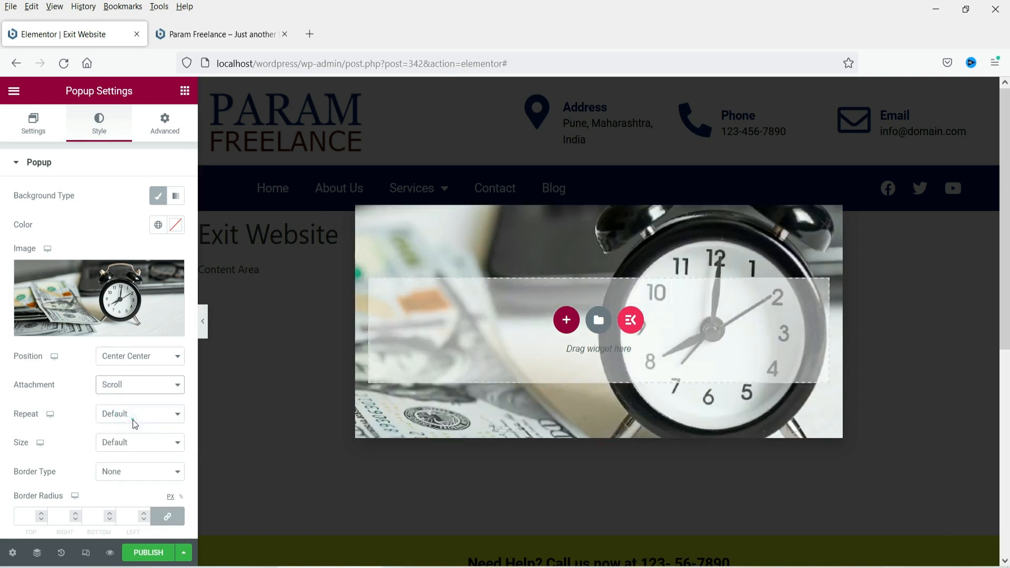
{"action": "left_click", "coordinate": [131, 414]}
{"action": "left_click", "coordinate": [137, 448]}
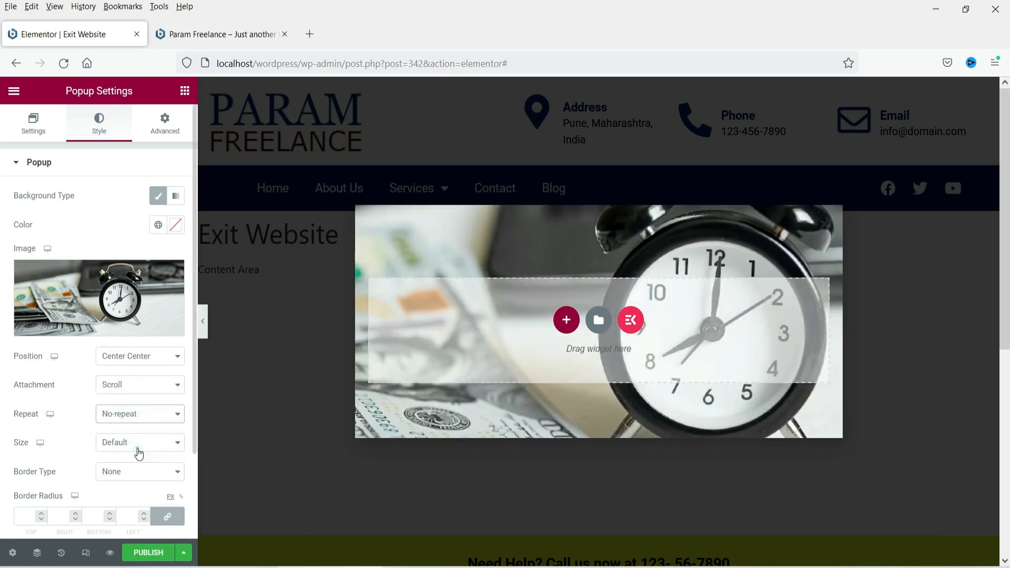
{"action": "left_click", "coordinate": [137, 447]}
{"action": "left_click", "coordinate": [140, 494]}
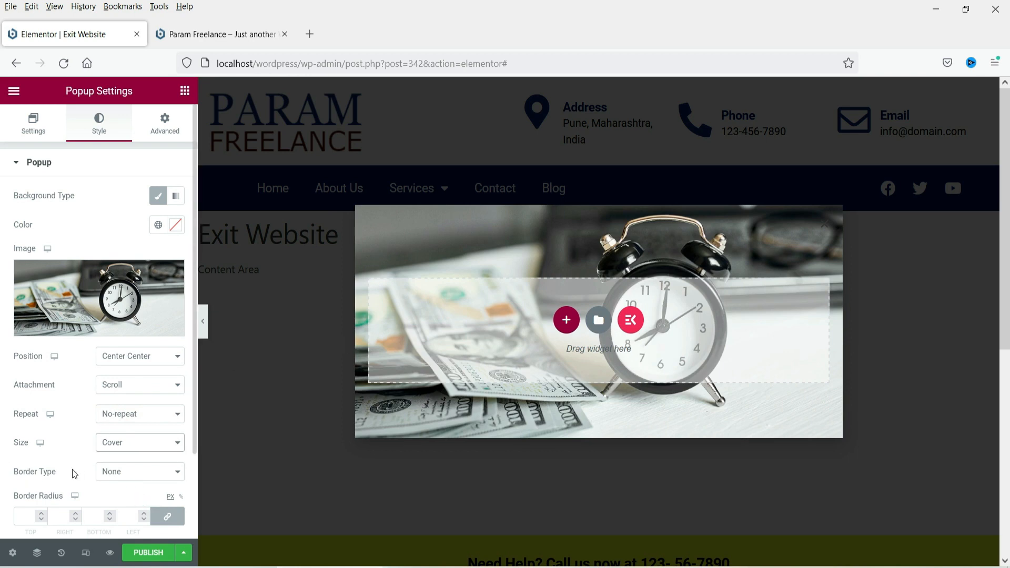
Darken the popup's overlay by raising the opacity of its black colour to about #000000E0
{"action": "scroll", "coordinate": [75, 473], "scroll_direction": "down", "scroll_amount": 3}
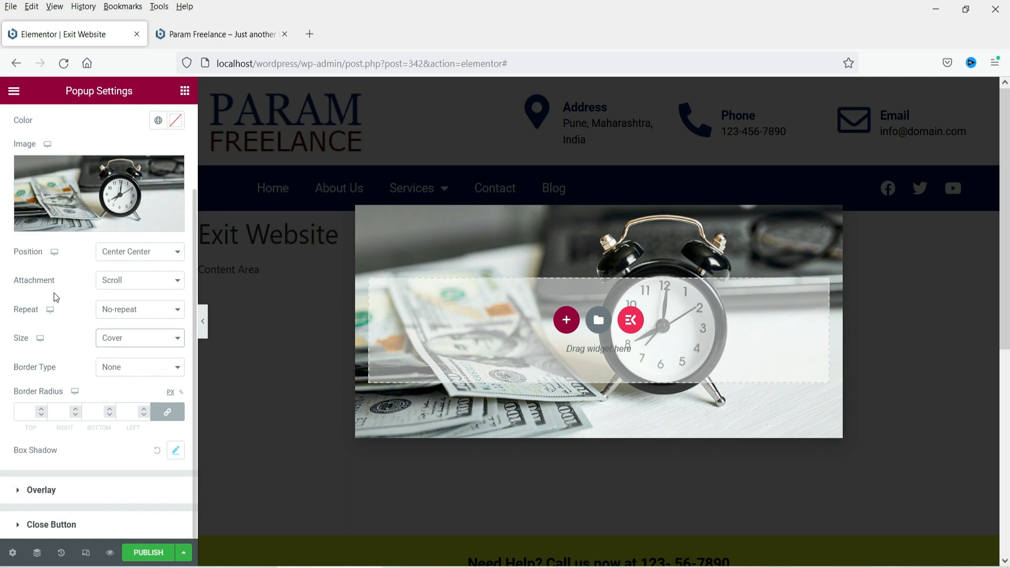
{"action": "left_click", "coordinate": [60, 490]}
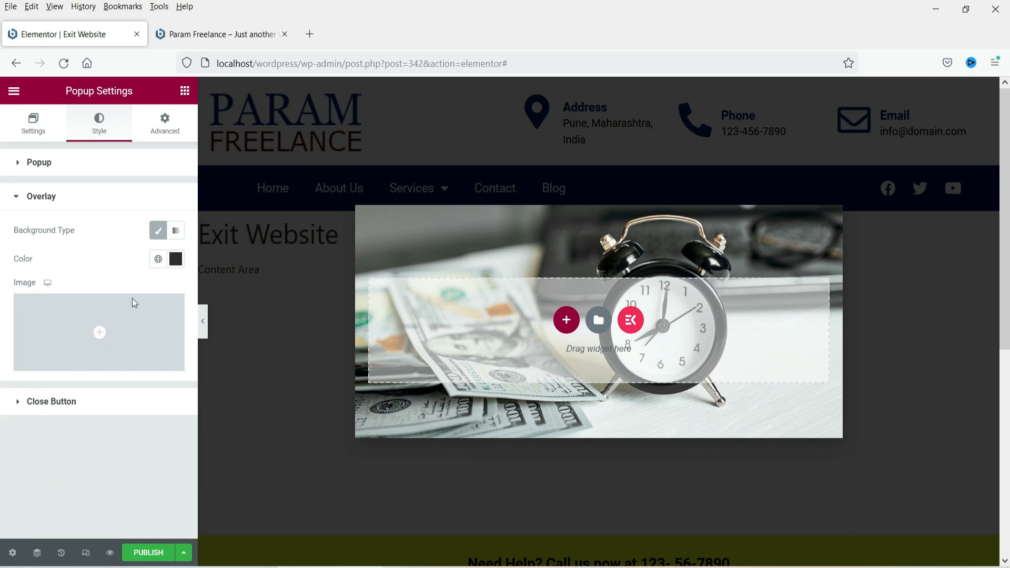
{"action": "left_click", "coordinate": [176, 258]}
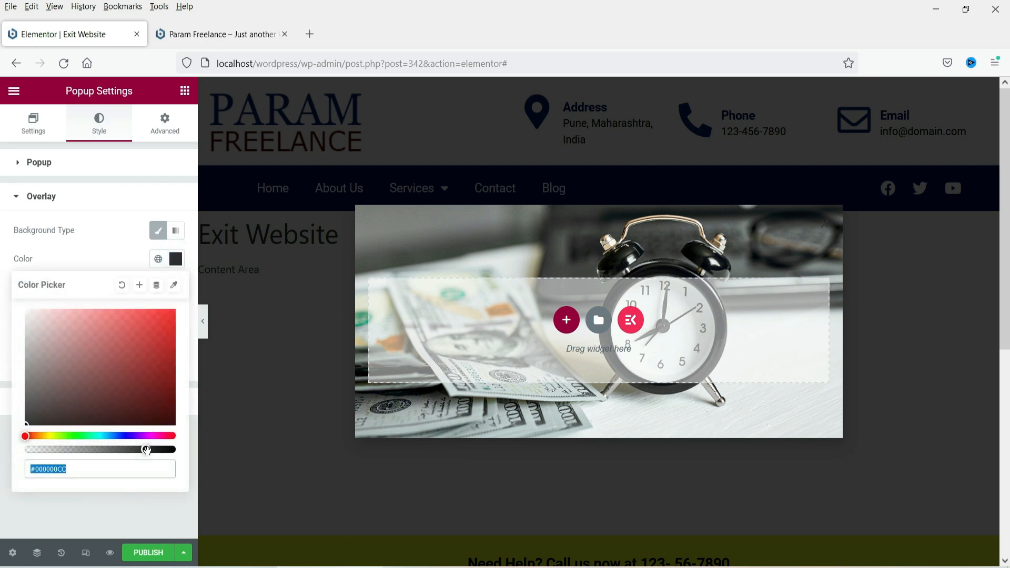
{"action": "left_click_drag", "start_coordinate": [146, 450], "coordinate": [162, 449]}
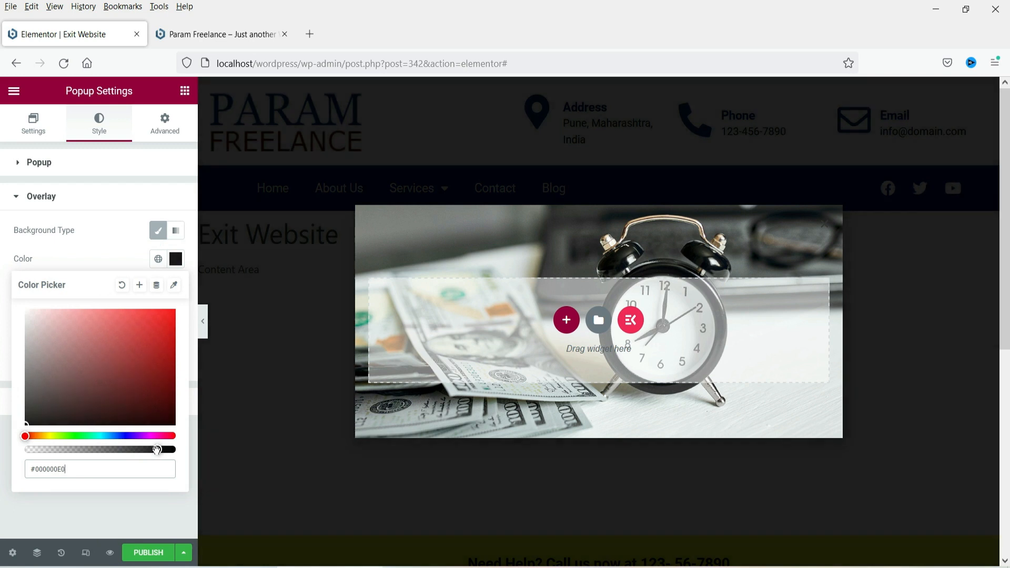
{"action": "left_click", "coordinate": [92, 251]}
Style the popup's close button with the white global colour, a dark blue global background colour and a size of 20
{"action": "left_click", "coordinate": [75, 409]}
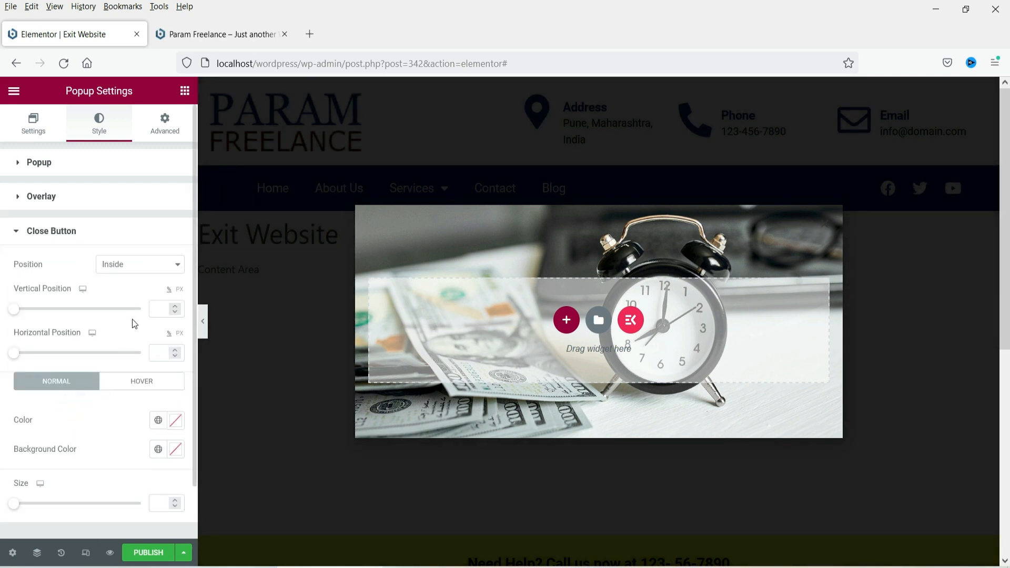
{"action": "left_click", "coordinate": [159, 420]}
{"action": "left_click", "coordinate": [71, 390]}
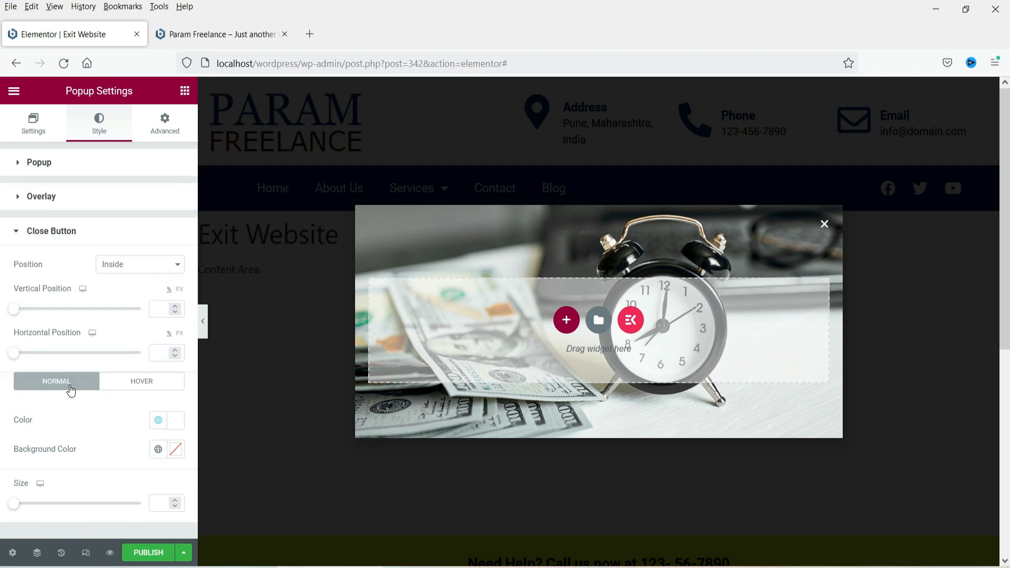
{"action": "left_click", "coordinate": [159, 448]}
{"action": "left_click", "coordinate": [50, 370]}
{"action": "left_click", "coordinate": [159, 504]}
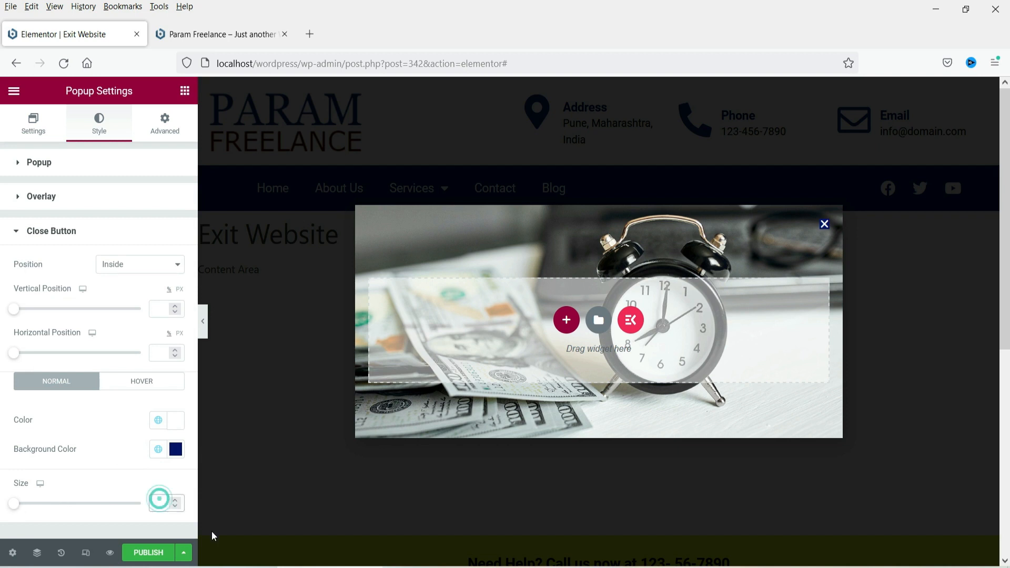
{"action": "type", "text": "20"}
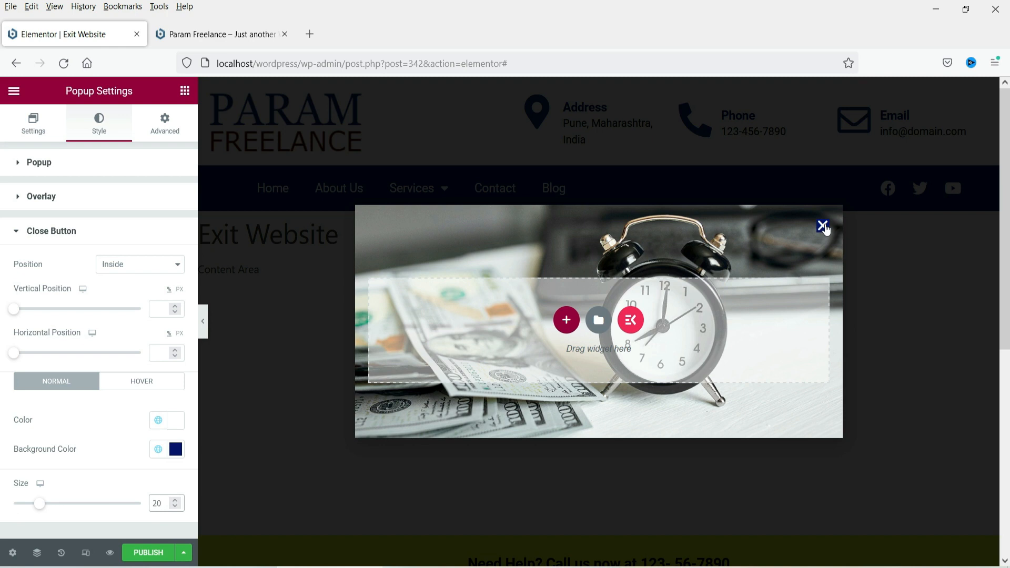
Add a section to the popup and enable Prevent Closing on Overlay, Prevent Closing on ESC key and Disable Page Scrolling for the popup
{"action": "left_click", "coordinate": [571, 329]}
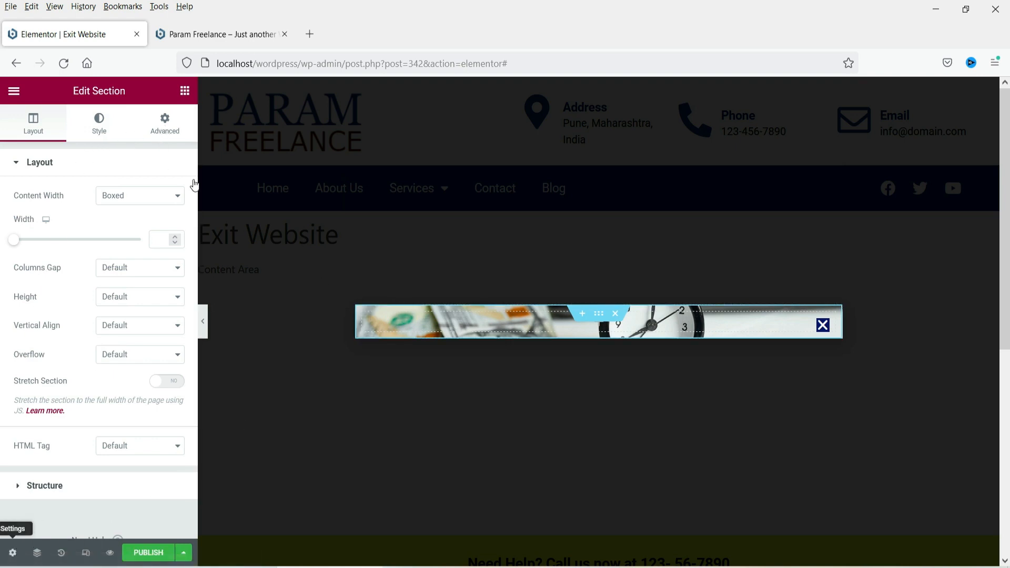
{"action": "left_click", "coordinate": [165, 125]}
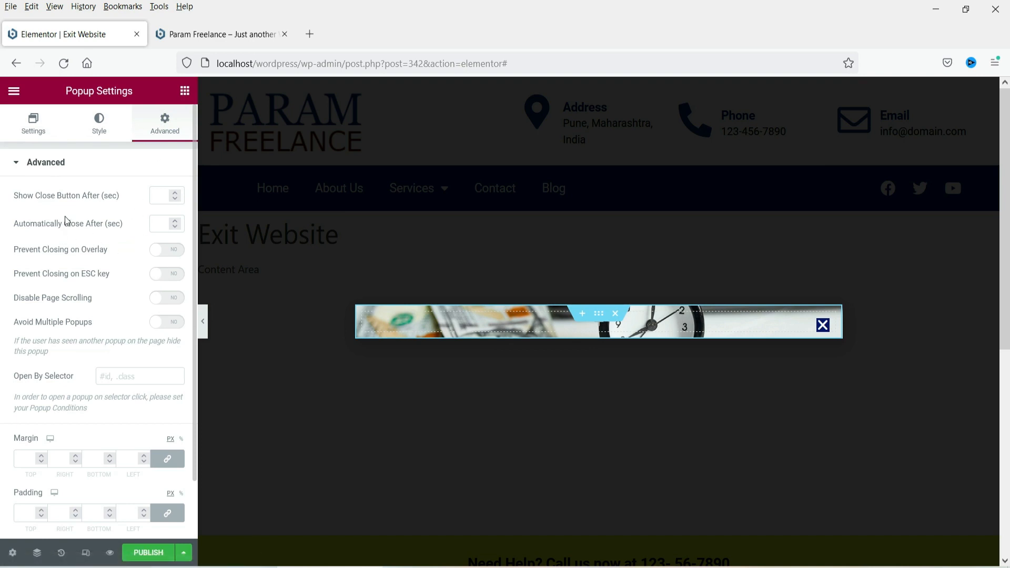
{"action": "left_click", "coordinate": [168, 255]}
{"action": "left_click", "coordinate": [172, 273]}
{"action": "left_click", "coordinate": [167, 300]}
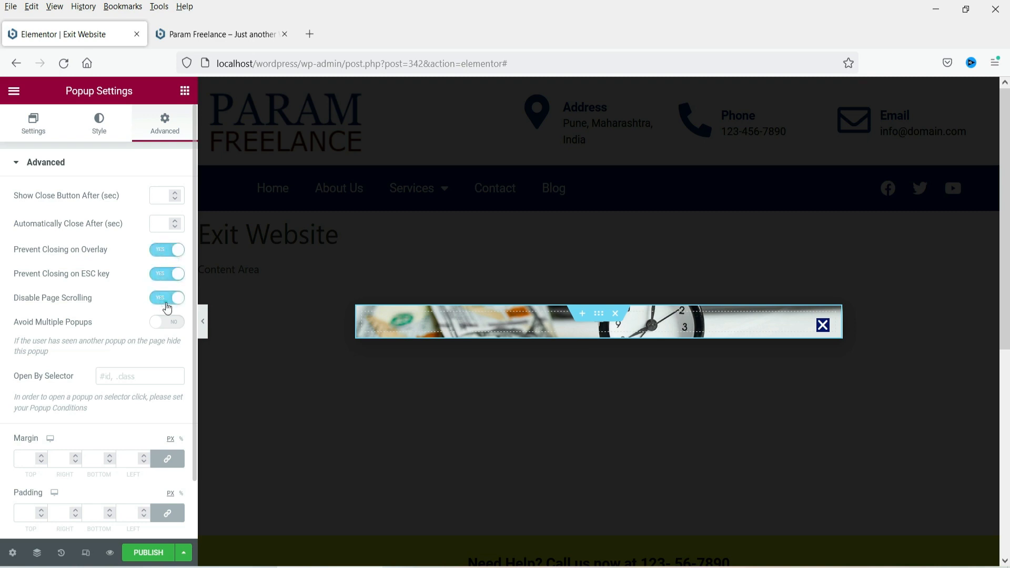
{"action": "scroll", "coordinate": [22, 368], "scroll_direction": "down", "scroll_amount": 2}
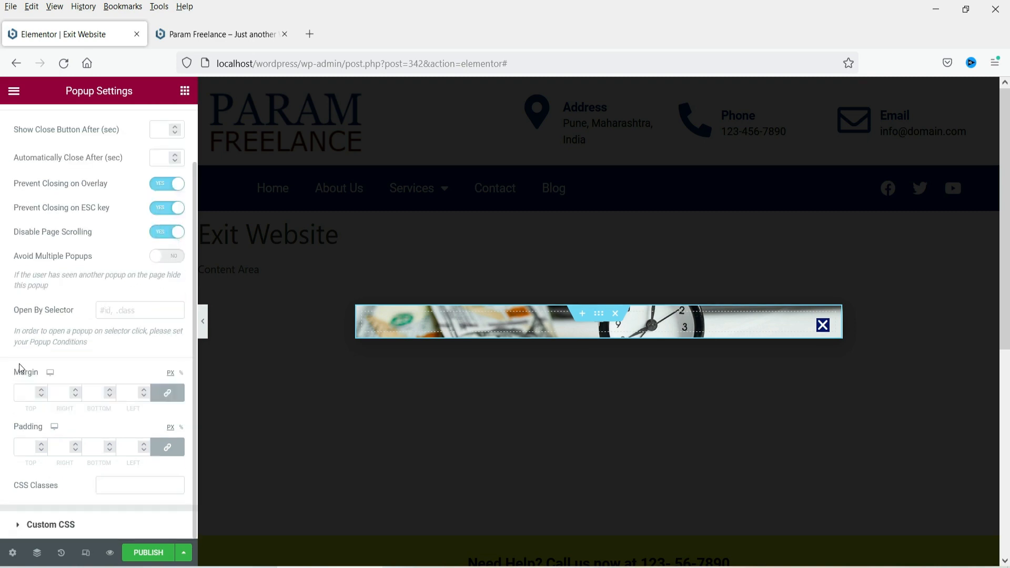
Set the popup's padding to 30 px on all sides
{"action": "left_click", "coordinate": [23, 445]}
{"action": "type", "text": "30"}
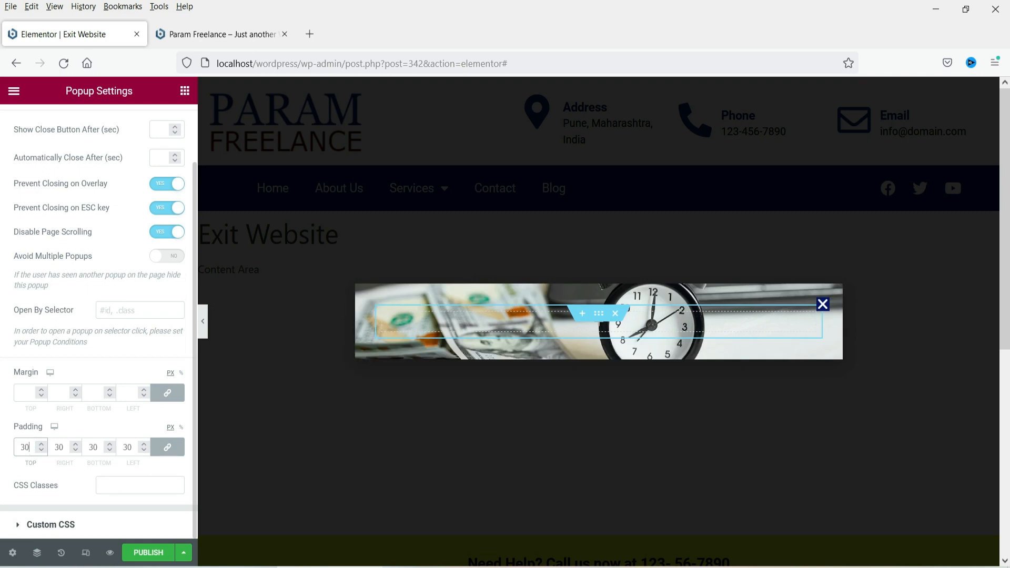
Give the popup's section a Classic background in the white global colour and reduce its opacity to make it semi-transparent
{"action": "left_click", "coordinate": [598, 326]}
{"action": "left_click", "coordinate": [601, 303]}
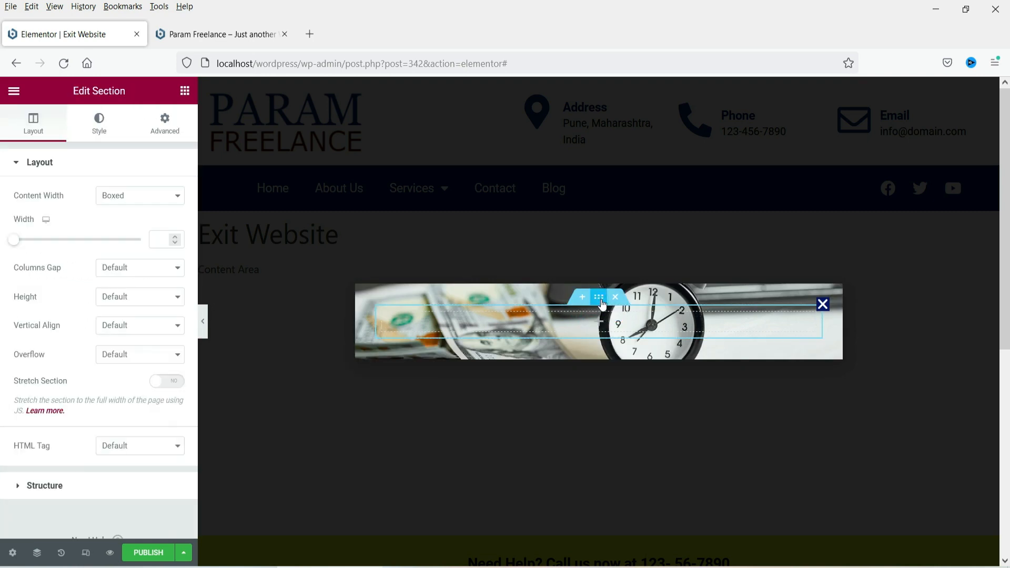
{"action": "left_click", "coordinate": [96, 126]}
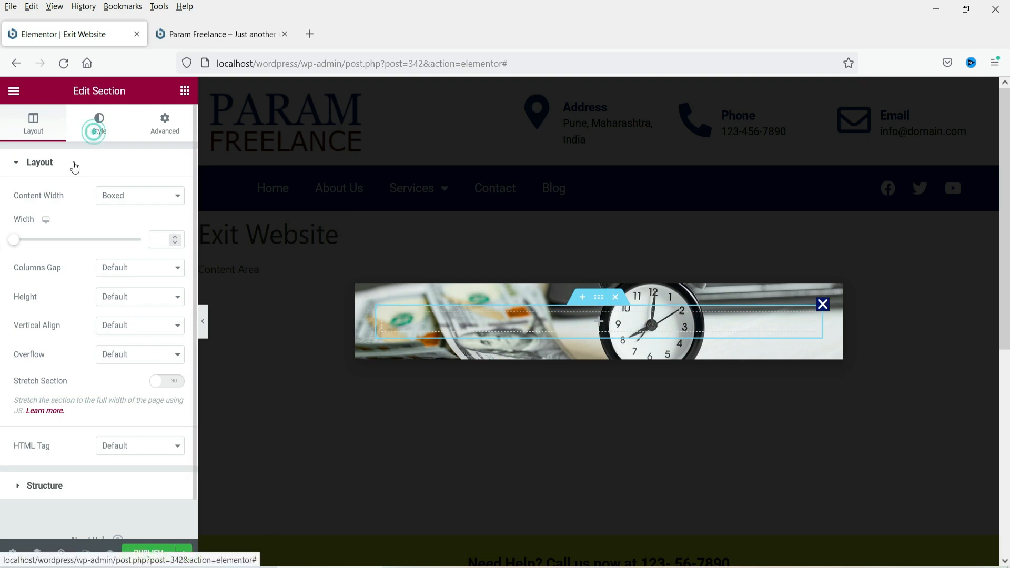
{"action": "left_click", "coordinate": [122, 225]}
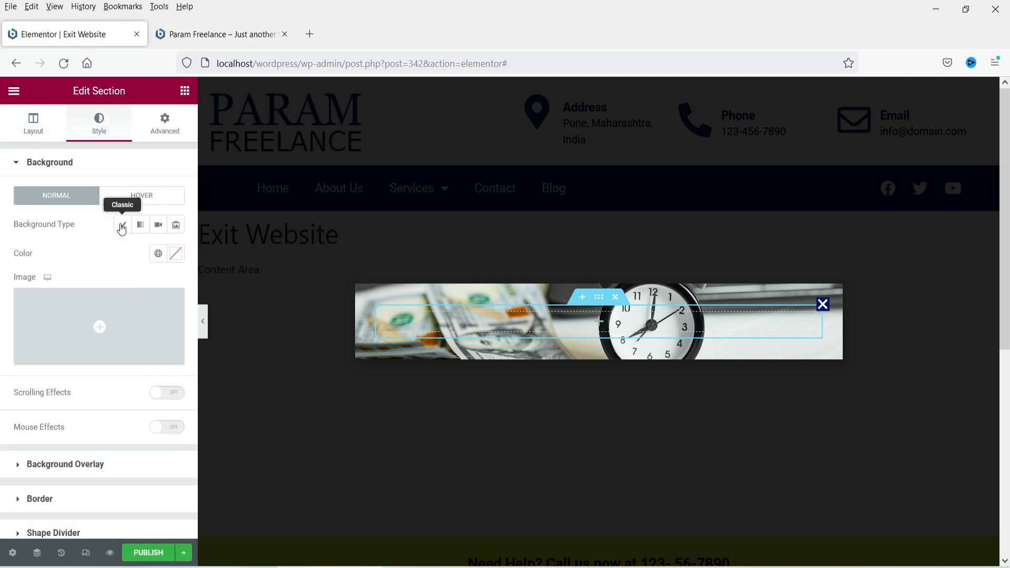
{"action": "left_click", "coordinate": [158, 257]}
{"action": "left_click", "coordinate": [49, 461]}
{"action": "left_click", "coordinate": [176, 253]}
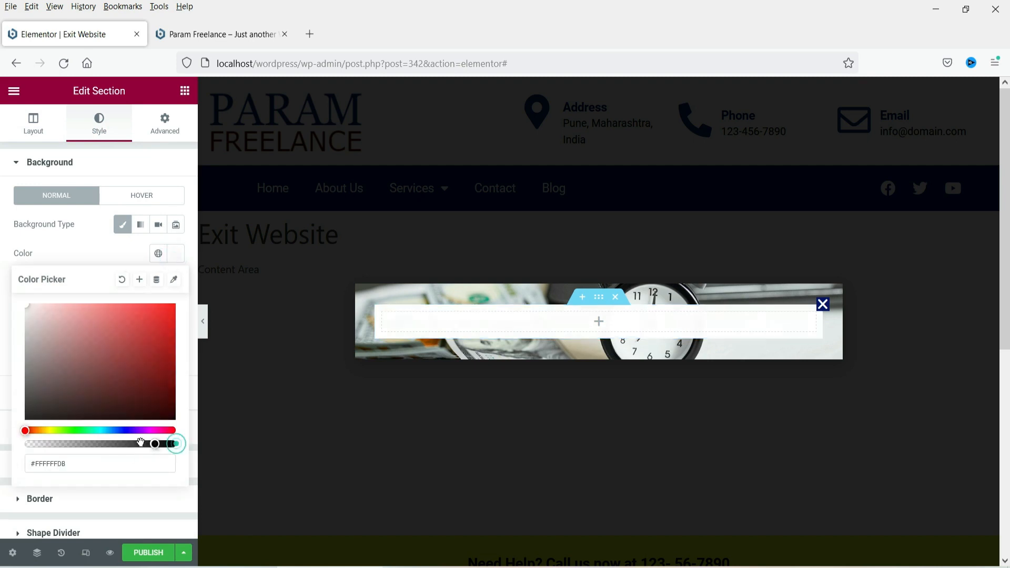
{"action": "left_click_drag", "start_coordinate": [168, 444], "coordinate": [133, 444]}
{"action": "left_click", "coordinate": [67, 242]}
Add a heading reading "Join Mailing List" to the section and set its text to the black global colour
{"action": "left_click", "coordinate": [184, 91]}
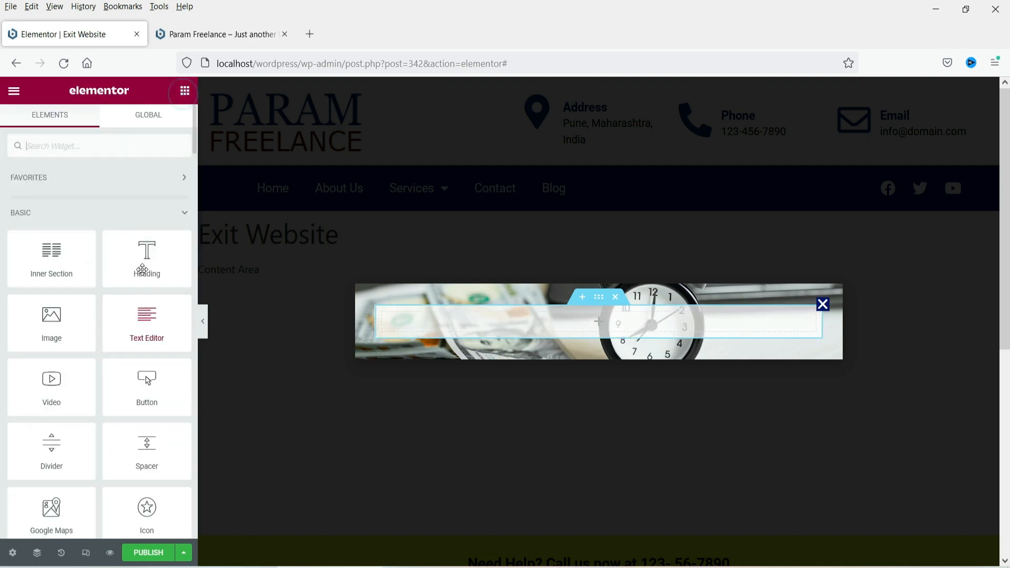
{"action": "left_click_drag", "start_coordinate": [142, 266], "coordinate": [363, 316]}
{"action": "triple_click", "coordinate": [52, 210]}
{"action": "type", "text": "Join Mailing List"}
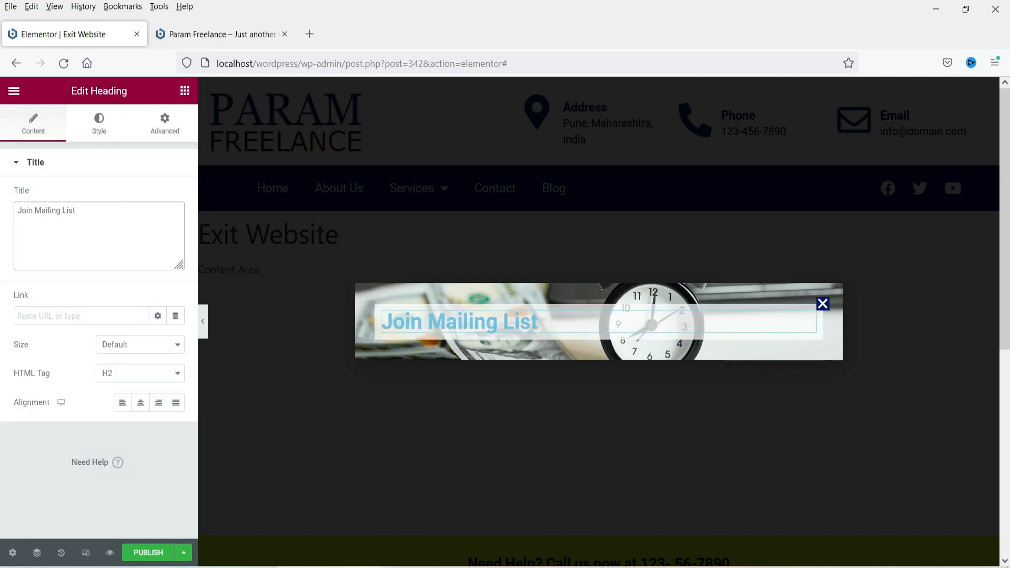
{"action": "left_click", "coordinate": [112, 134]}
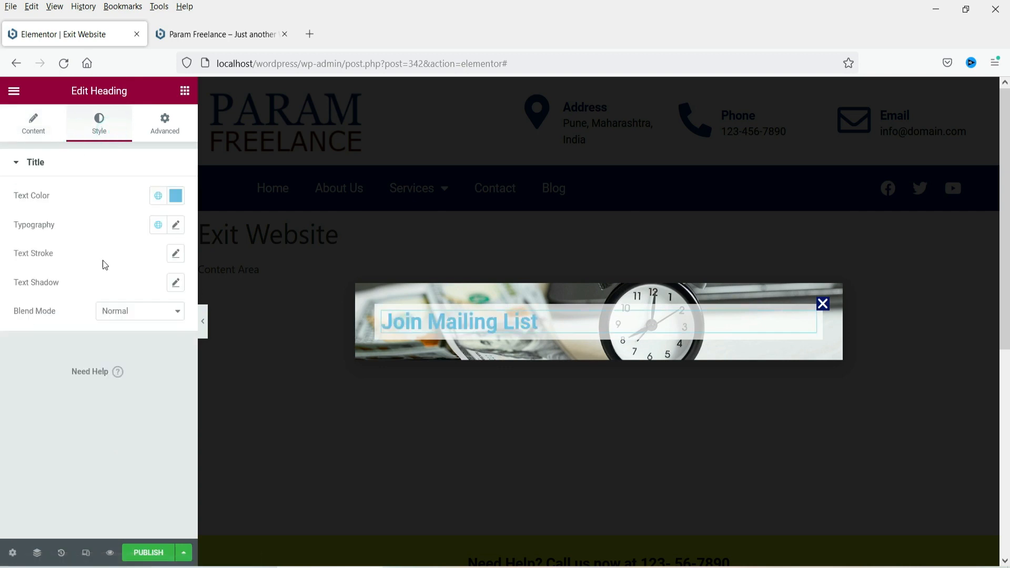
{"action": "left_click", "coordinate": [157, 197]}
{"action": "left_click", "coordinate": [45, 378]}
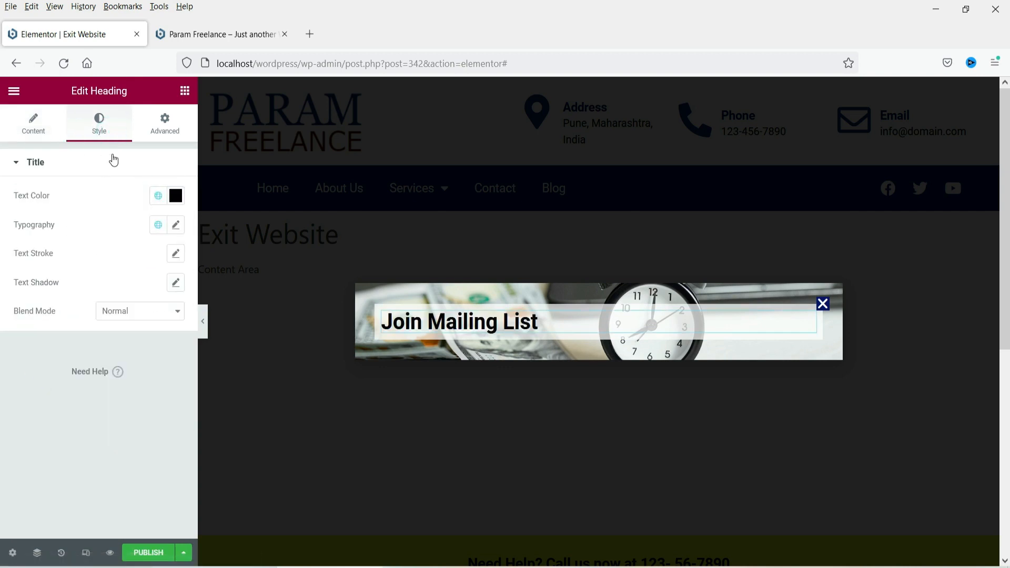
Set the padding of the section containing the heading to 20 px on all sides
{"action": "left_click", "coordinate": [598, 297]}
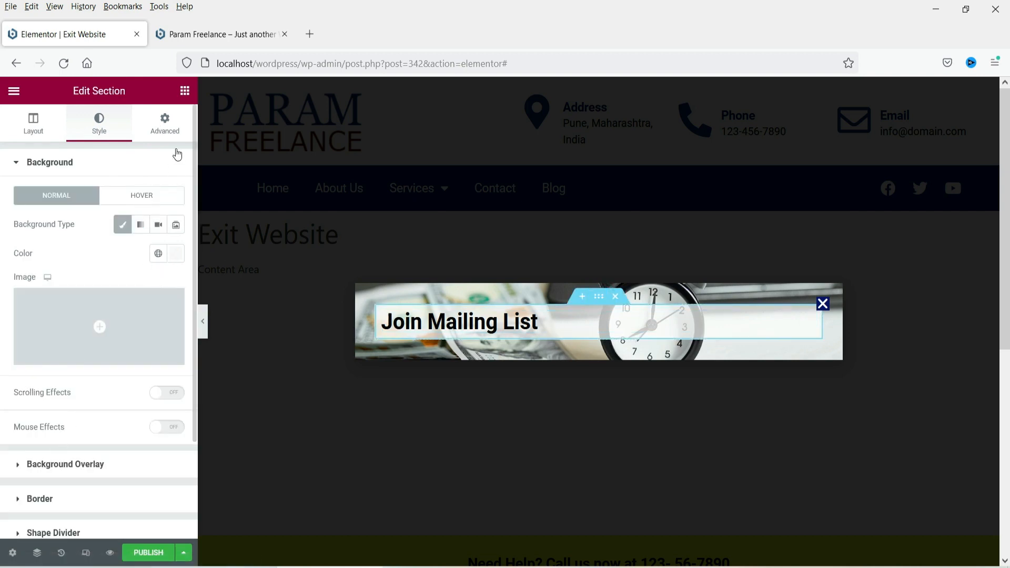
{"action": "left_click", "coordinate": [168, 129]}
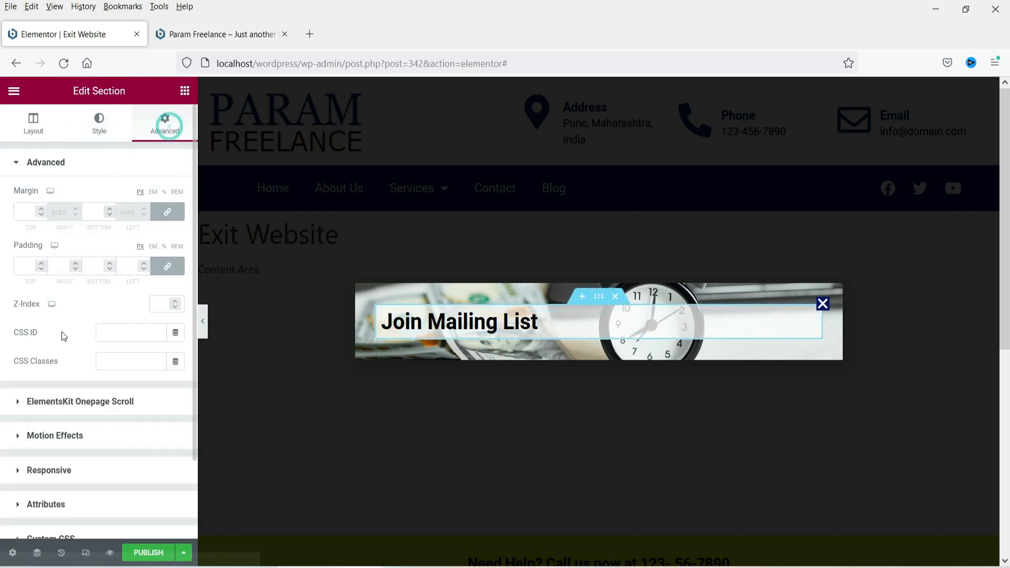
{"action": "left_click", "coordinate": [26, 261]}
{"action": "type", "text": "20"}
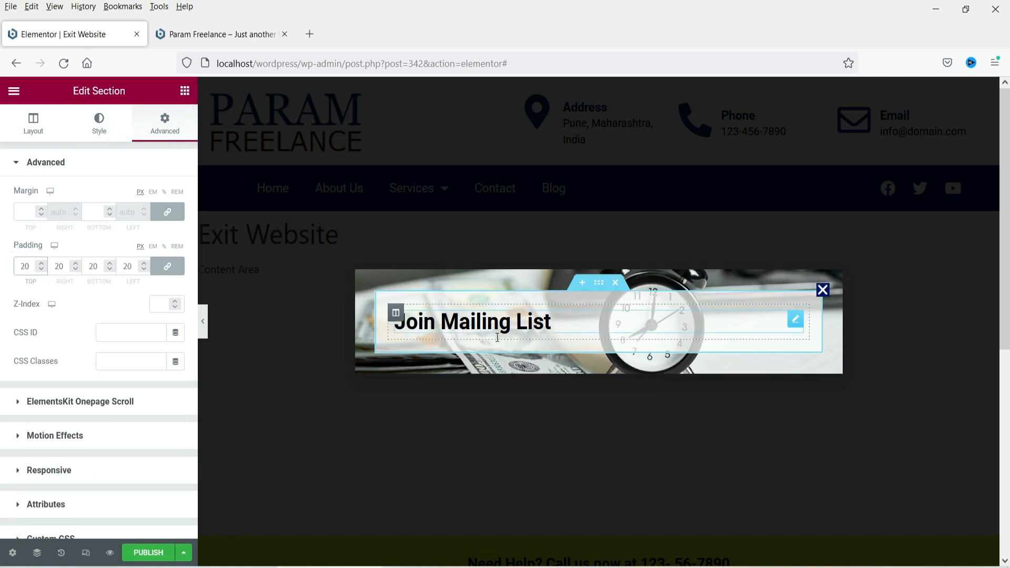
Add a Text Editor widget below the heading reading "Join our mailing list to get extra discount every month."
{"action": "left_click", "coordinate": [184, 91]}
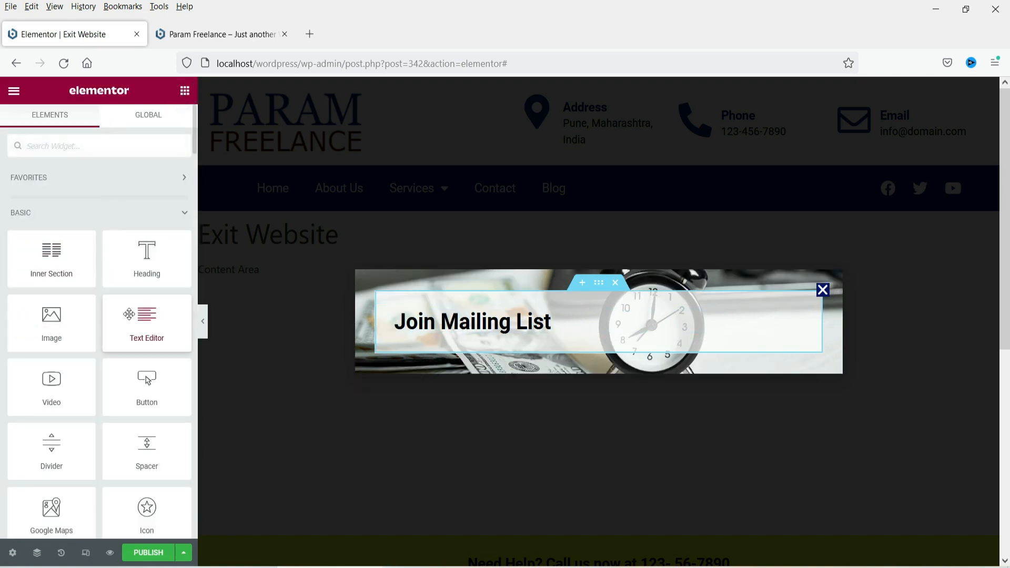
{"action": "left_click_drag", "start_coordinate": [131, 320], "coordinate": [421, 336]}
{"action": "left_click_drag", "start_coordinate": [163, 399], "coordinate": [20, 339]}
{"action": "type", "text": "Join our mailing list to get extra discount every month."}
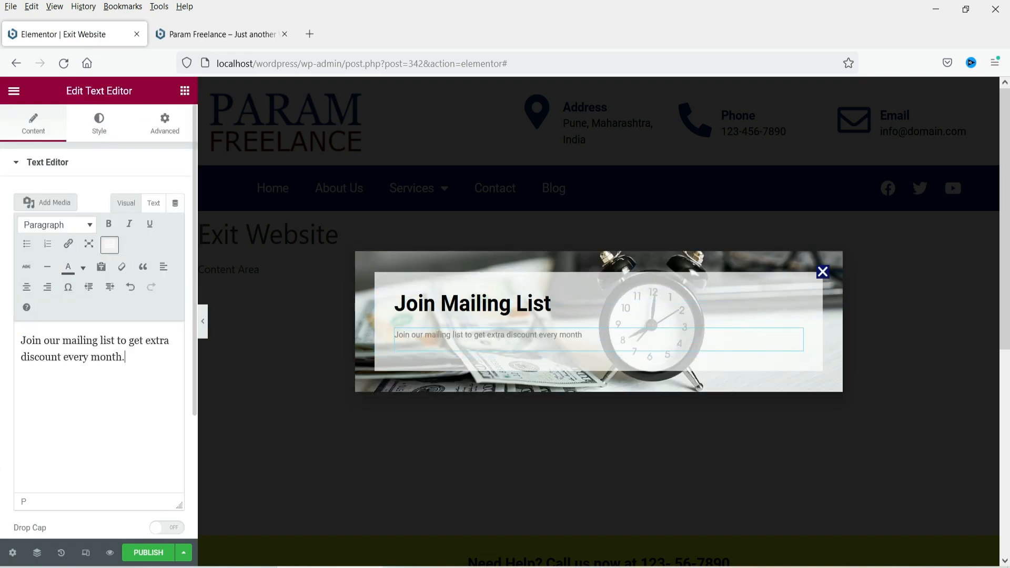
Open the style settings of the mailing list text
{"action": "left_click", "coordinate": [103, 126]}
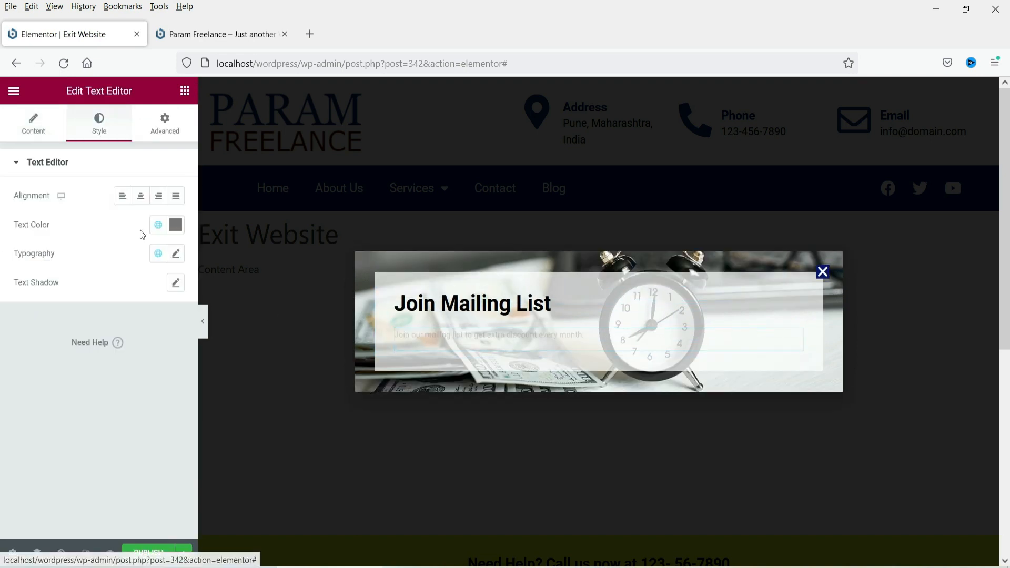
Set the mailing list description text to black with a font size of 25
{"action": "left_click", "coordinate": [176, 225]}
{"action": "left_click", "coordinate": [55, 405]}
{"action": "left_click", "coordinate": [174, 254]}
{"action": "left_click", "coordinate": [148, 362]}
{"action": "type", "text": "25"}
Add a Form widget below the description text and remove every form field except Email
{"action": "left_click", "coordinate": [184, 91]}
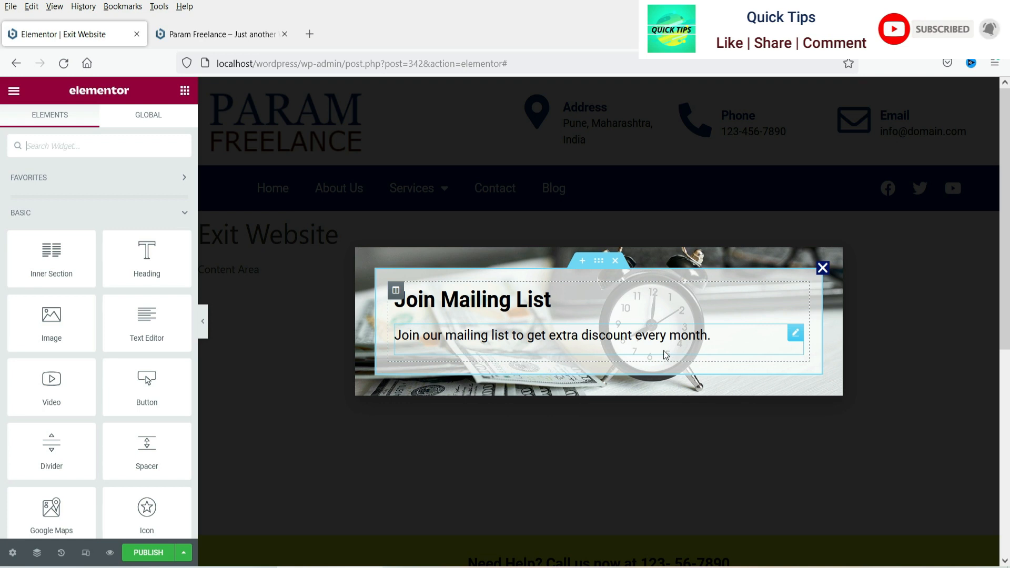
{"action": "left_click", "coordinate": [66, 150]}
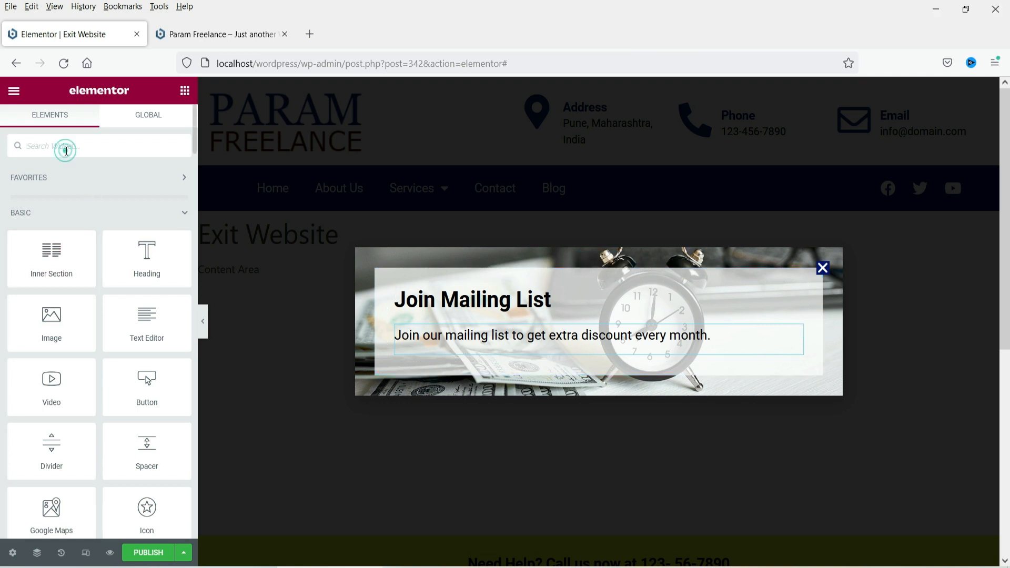
{"action": "type", "text": "ma"}
{"action": "key", "text": "BackSpace"}
{"action": "key", "text": "BackSpace"}
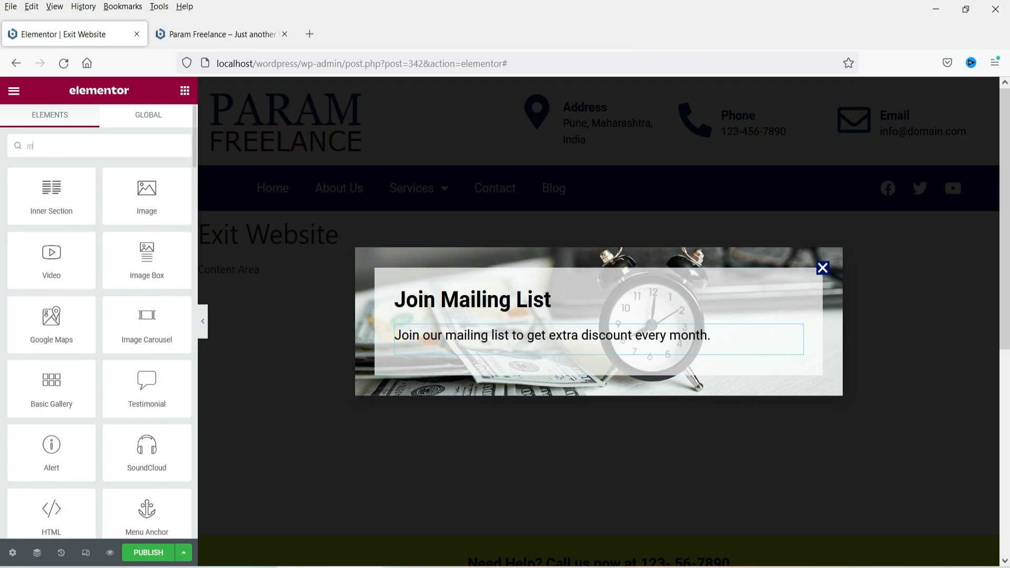
{"action": "type", "text": "form"}
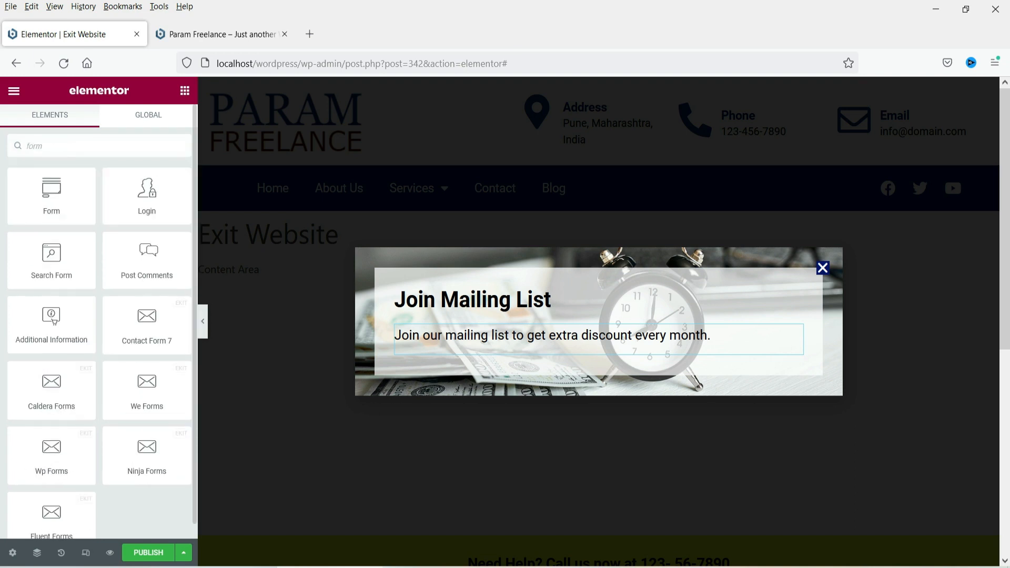
{"action": "left_click_drag", "start_coordinate": [52, 192], "coordinate": [362, 383]}
{"action": "left_click", "coordinate": [171, 243]}
{"action": "left_click", "coordinate": [170, 279]}
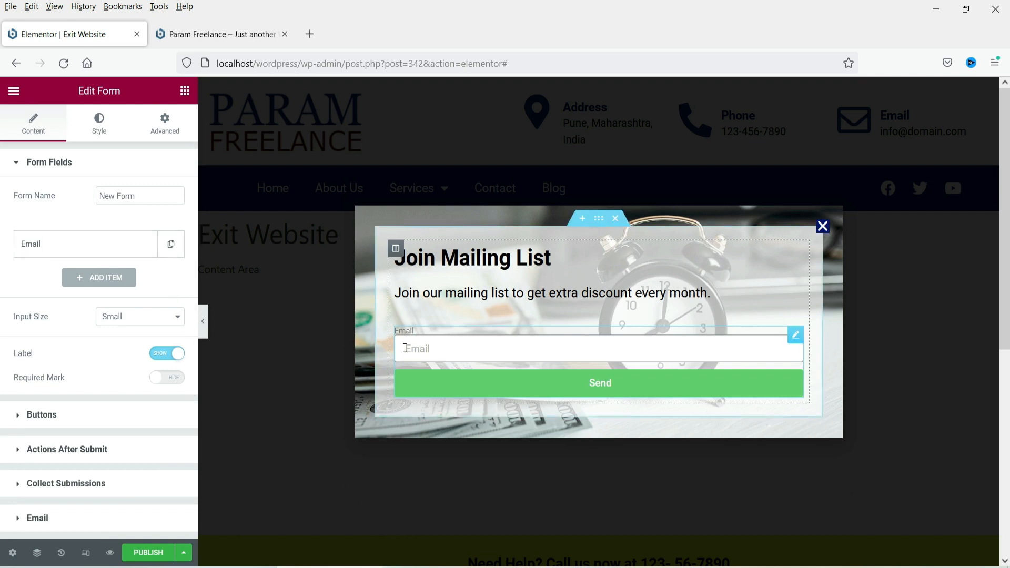
Set the form's input size to Medium, hide the label, and set the Email field's column width to 66%
{"action": "left_click", "coordinate": [129, 317]}
{"action": "left_click", "coordinate": [122, 367]}
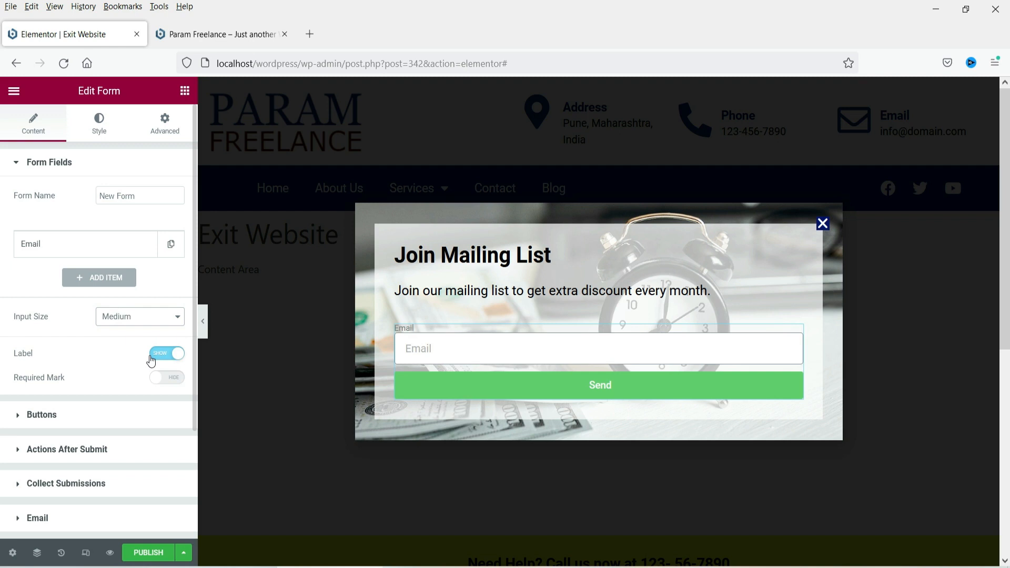
{"action": "left_click", "coordinate": [167, 353]}
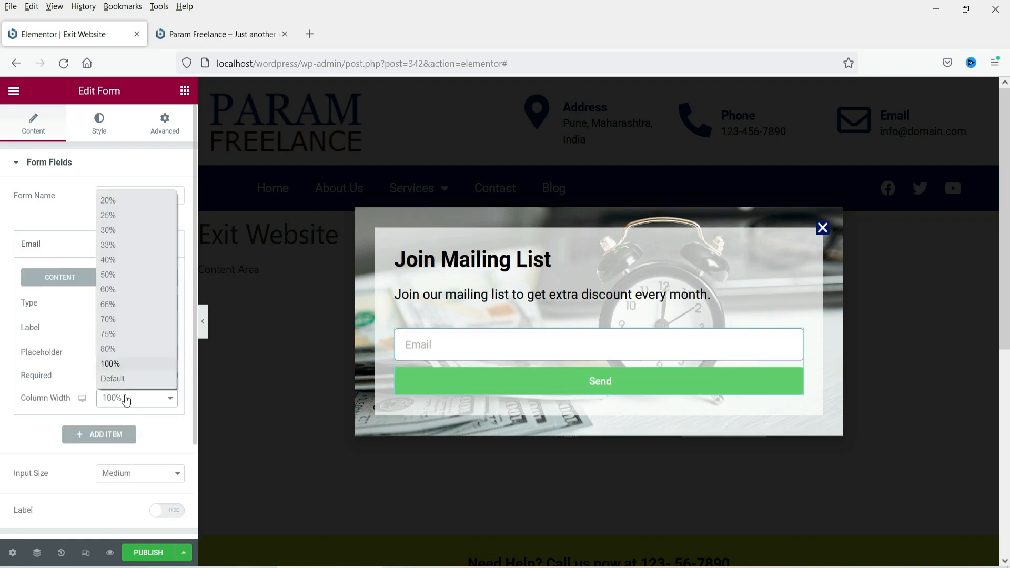
{"action": "left_click", "coordinate": [111, 282]}
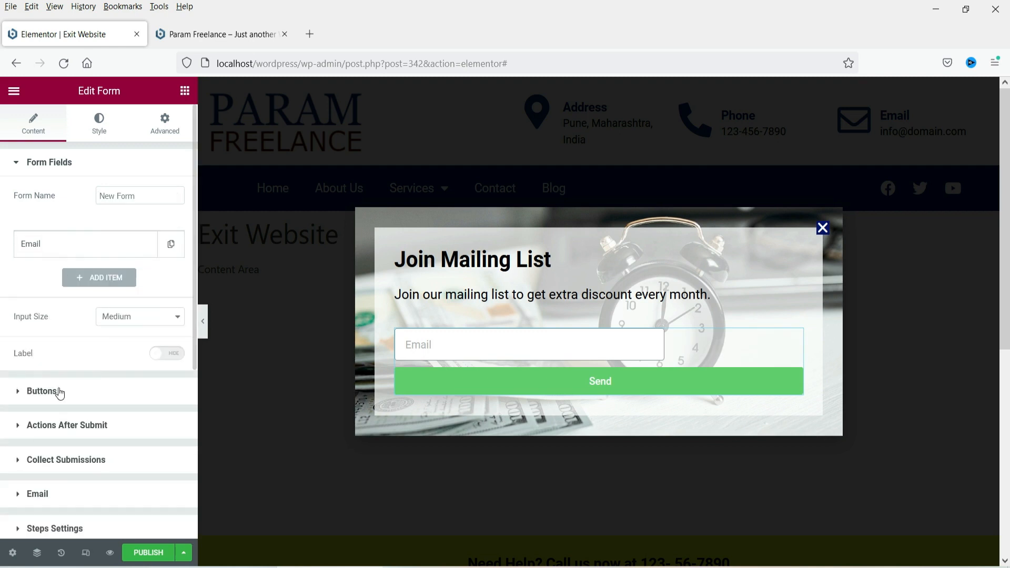
Set the form's Send button to Medium size with a column width of 33%
{"action": "left_click", "coordinate": [59, 392]}
{"action": "left_click", "coordinate": [140, 230]}
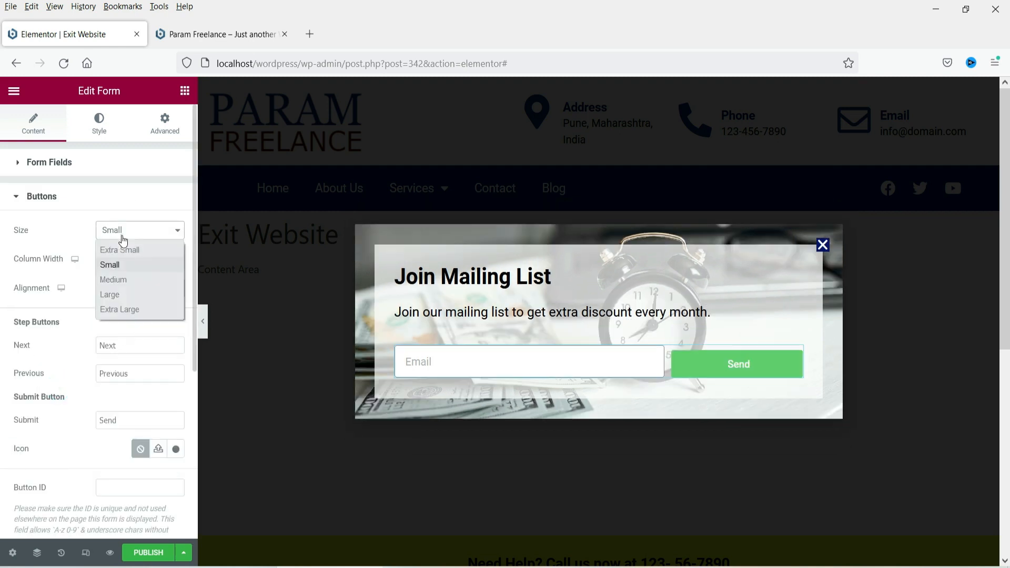
{"action": "left_click", "coordinate": [116, 277]}
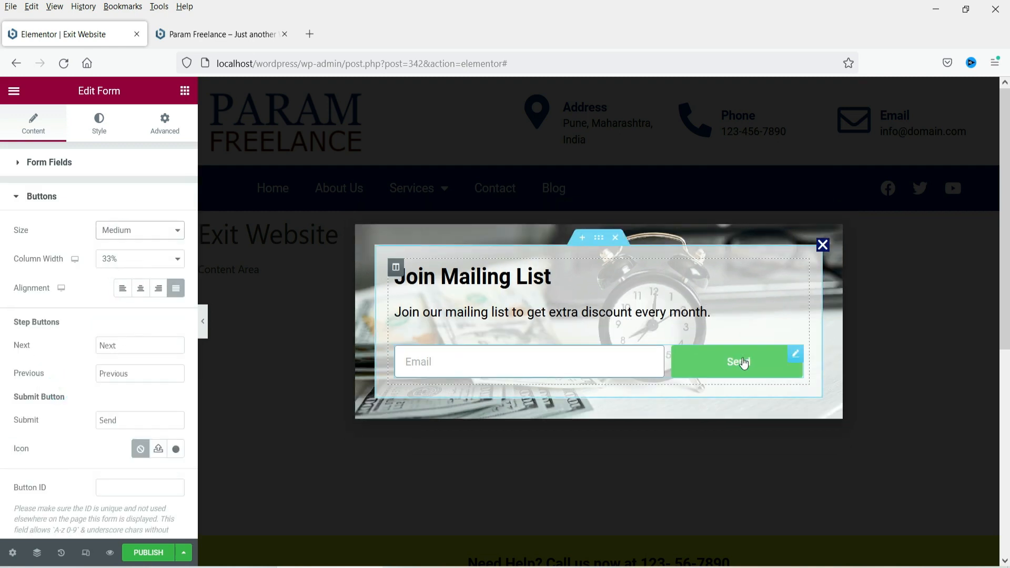
{"action": "left_click", "coordinate": [475, 359]}
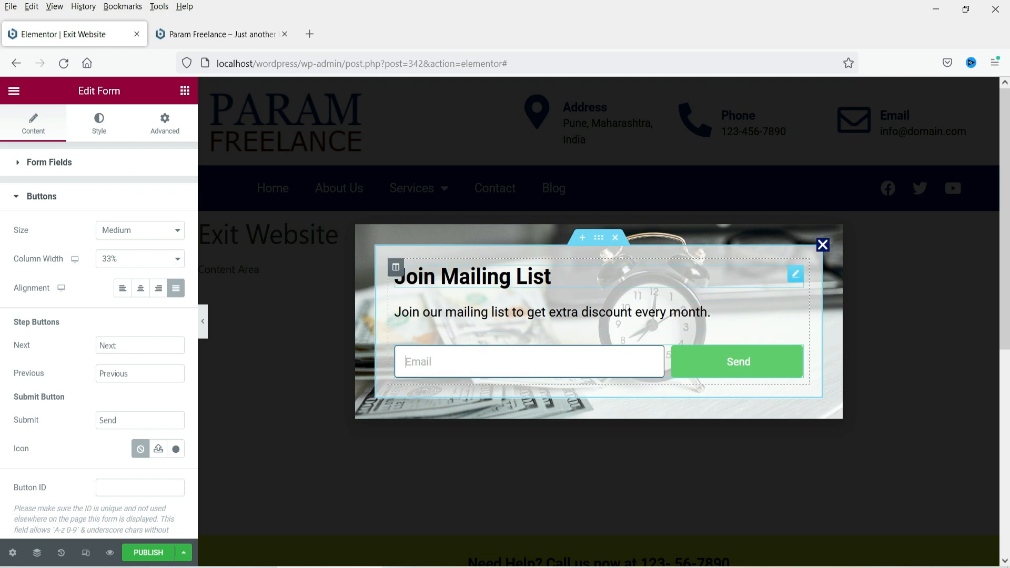
Apply the global black colour to the form's label text and to the submit button's background
{"action": "left_click", "coordinate": [100, 123]}
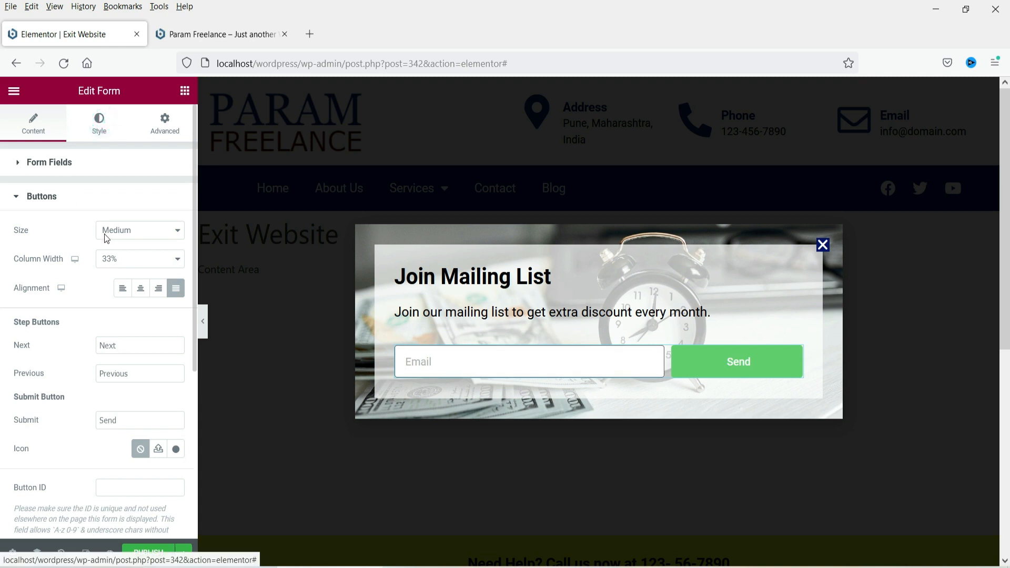
{"action": "left_click", "coordinate": [159, 355]}
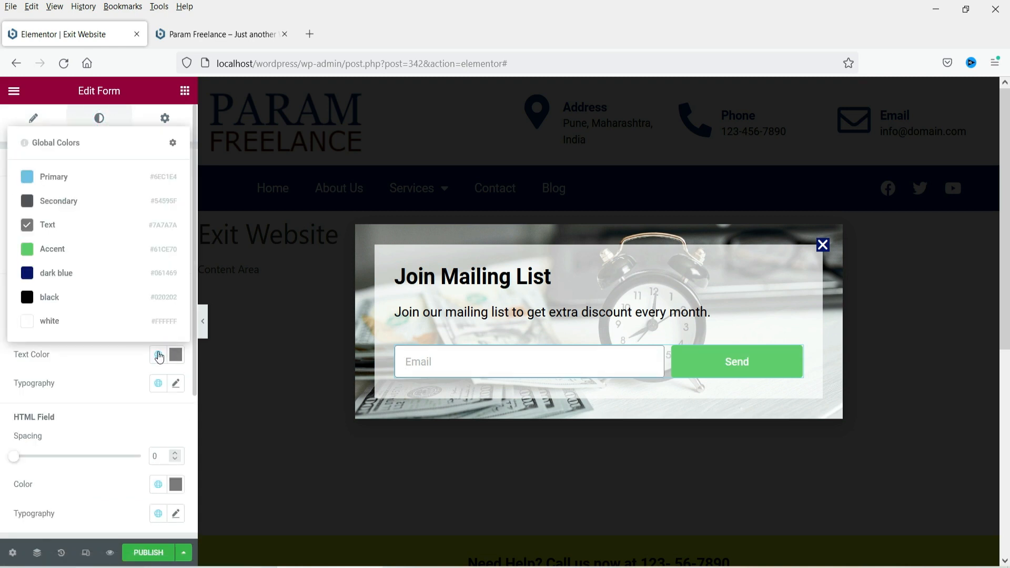
{"action": "left_click", "coordinate": [54, 295]}
{"action": "scroll", "coordinate": [112, 379], "scroll_direction": "down", "scroll_amount": 4}
{"action": "left_click", "coordinate": [112, 377]}
{"action": "left_click", "coordinate": [158, 370]}
{"action": "left_click", "coordinate": [42, 314]}
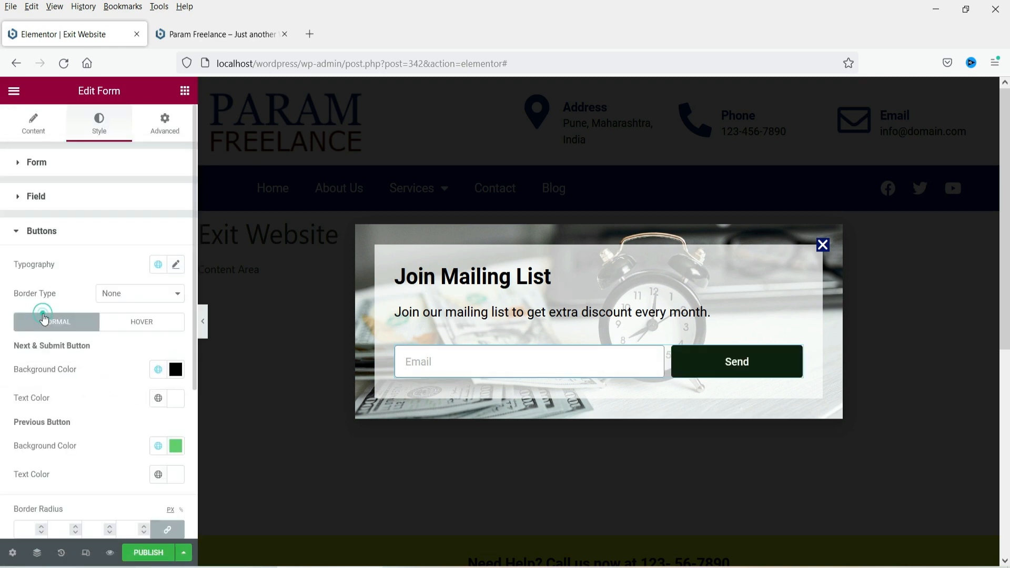
{"action": "left_click", "coordinate": [54, 232]}
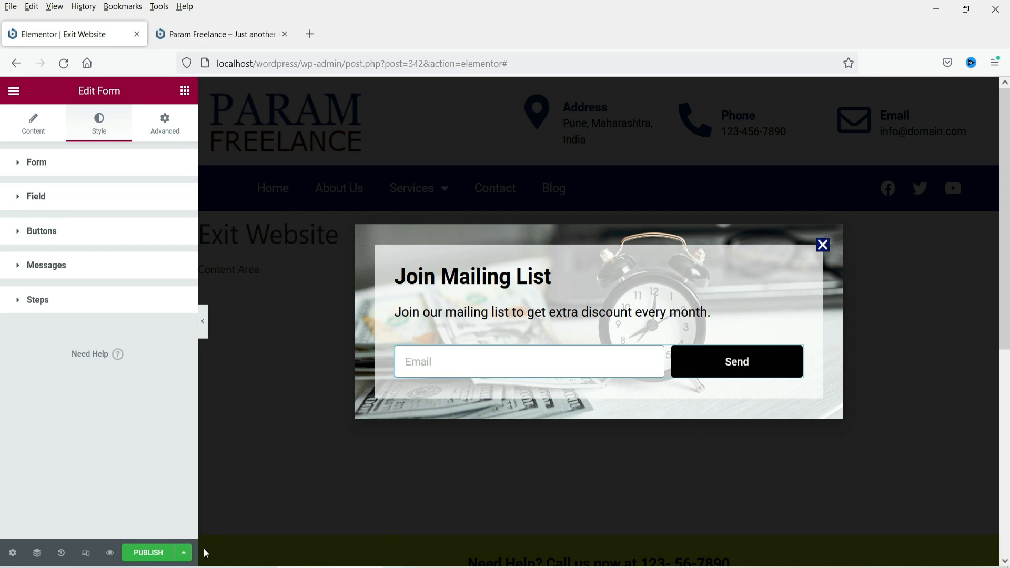
Start publishing the popup and add an Include display condition for Singular, Pages, Contact
{"action": "left_click", "coordinate": [147, 556]}
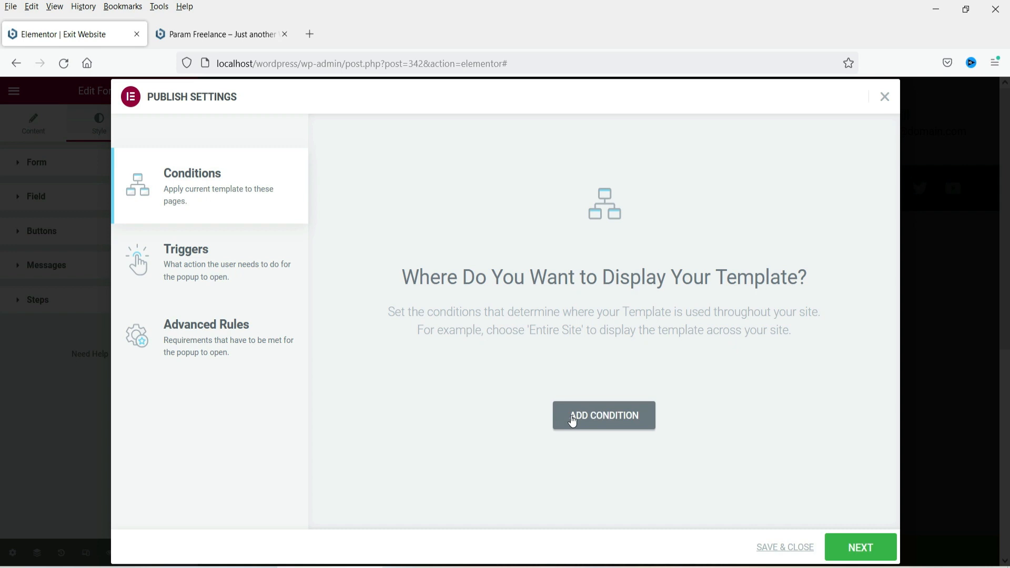
{"action": "left_click", "coordinate": [573, 421]}
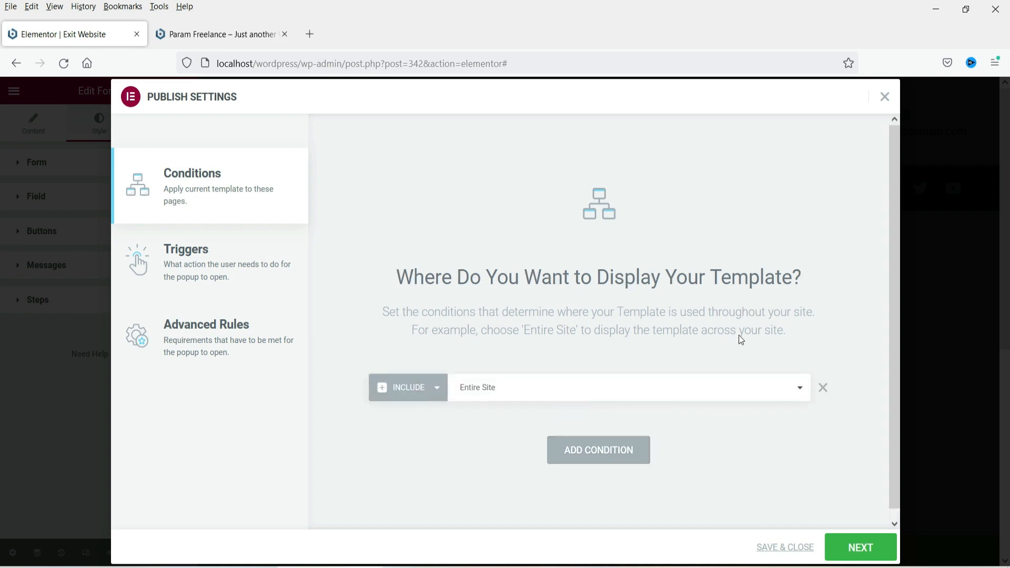
{"action": "left_click", "coordinate": [568, 393]}
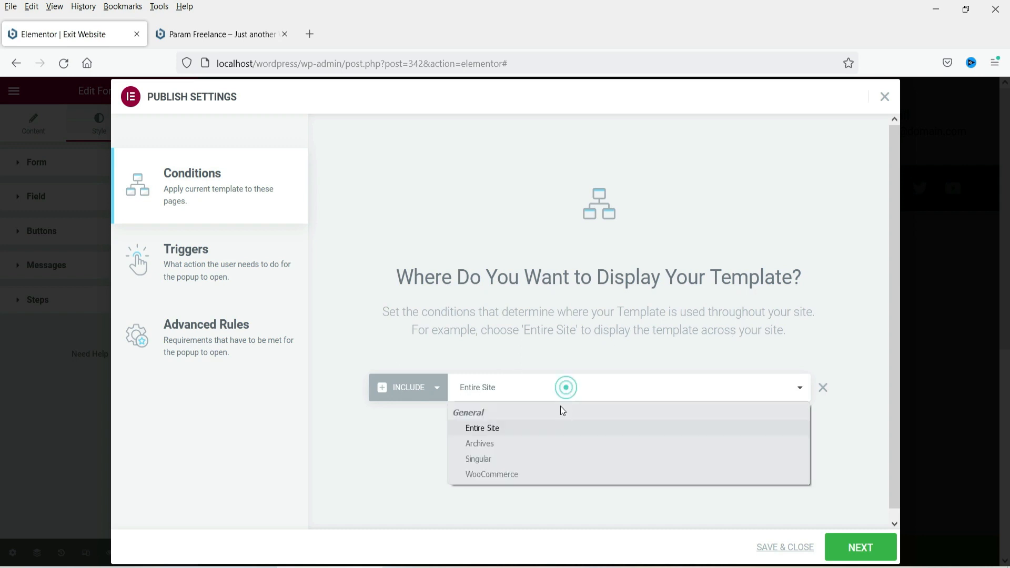
{"action": "left_click", "coordinate": [547, 457]}
{"action": "left_click", "coordinate": [672, 398]}
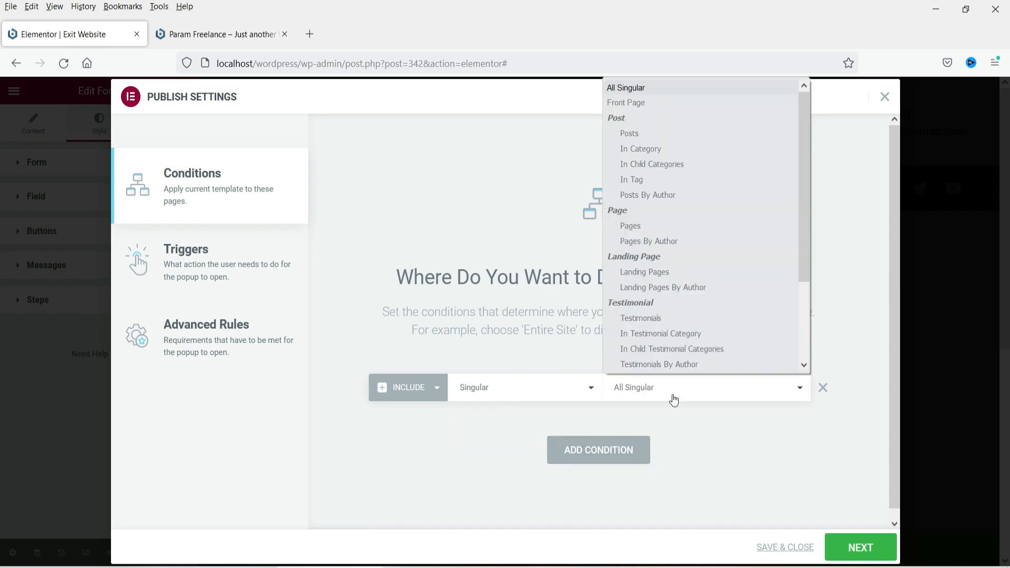
{"action": "left_click", "coordinate": [649, 226]}
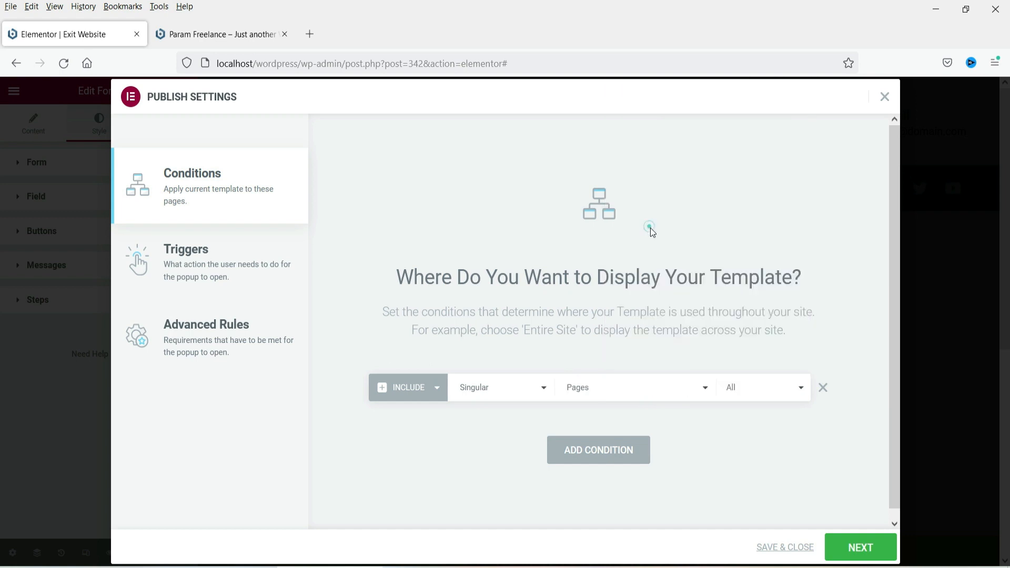
{"action": "left_click", "coordinate": [737, 388]}
{"action": "left_click", "coordinate": [747, 409]}
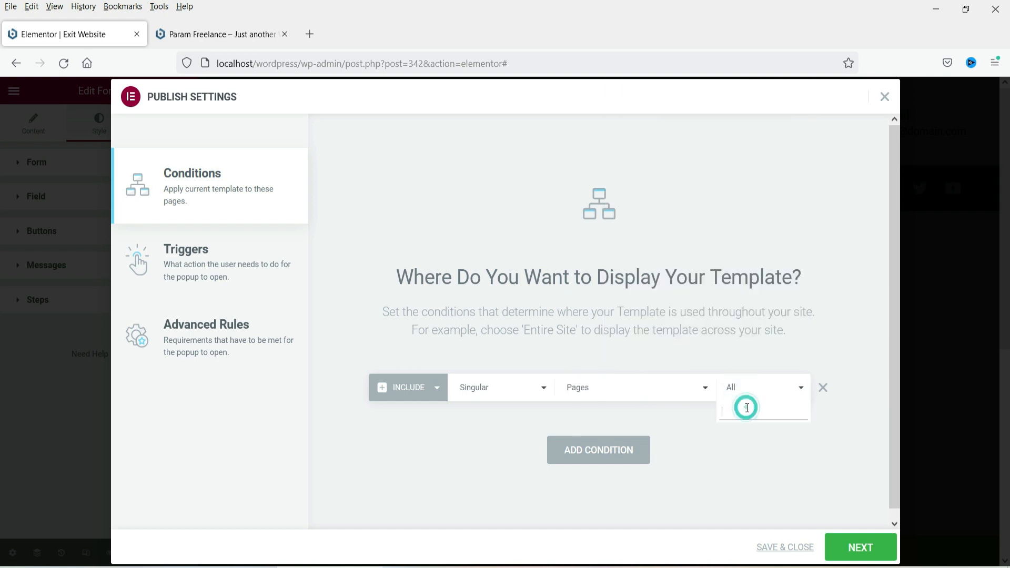
{"action": "type", "text": "contac"}
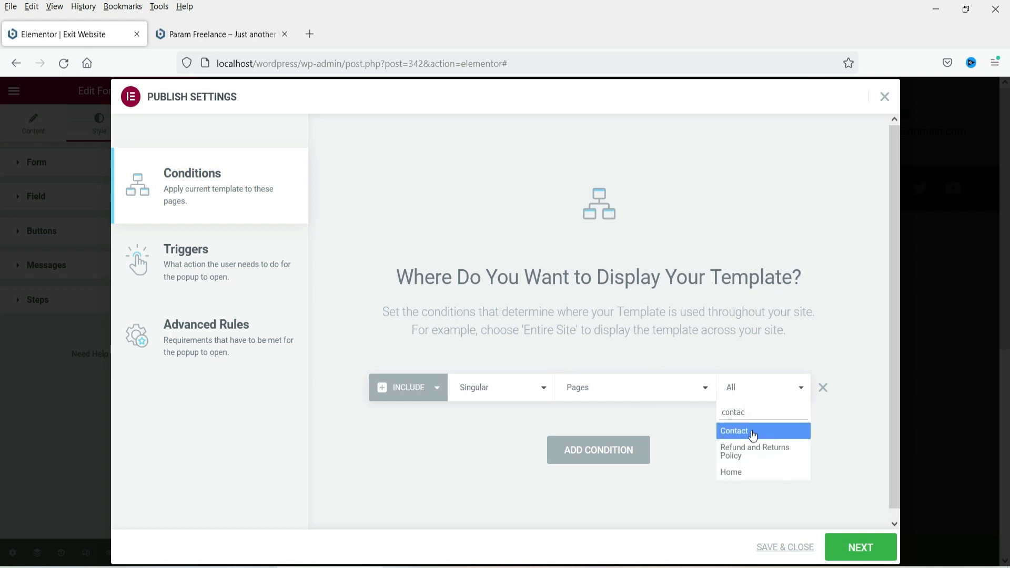
{"action": "left_click", "coordinate": [753, 434]}
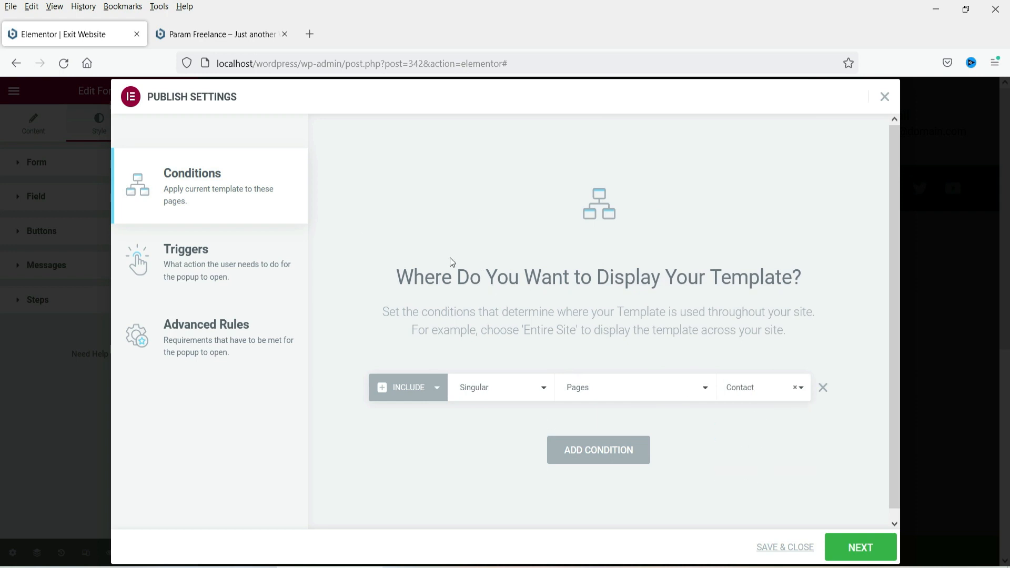
Enable the On Page Exit Intent trigger, review the advanced rules, and save the publish settings
{"action": "left_click", "coordinate": [212, 263]}
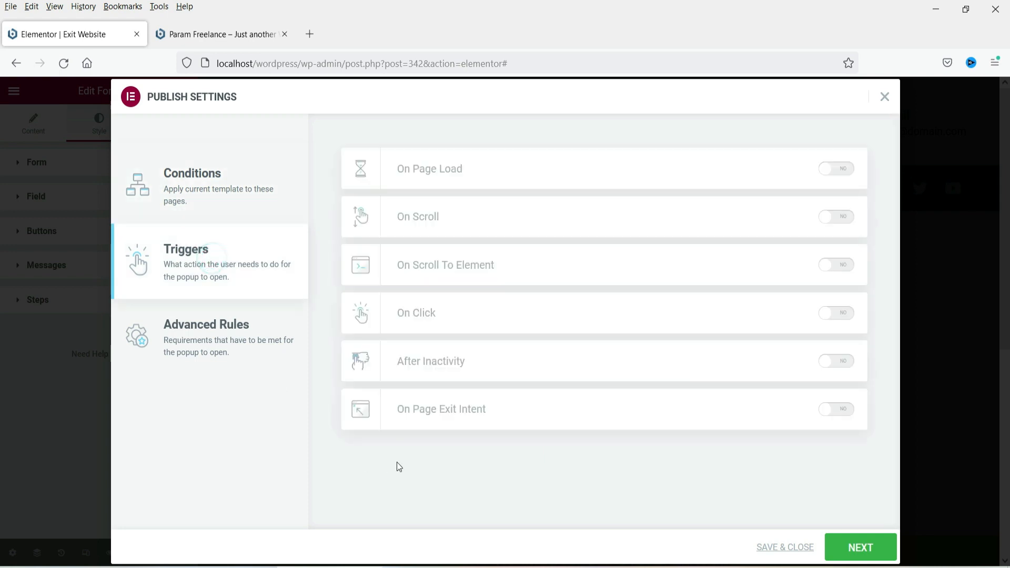
{"action": "left_click", "coordinate": [840, 415]}
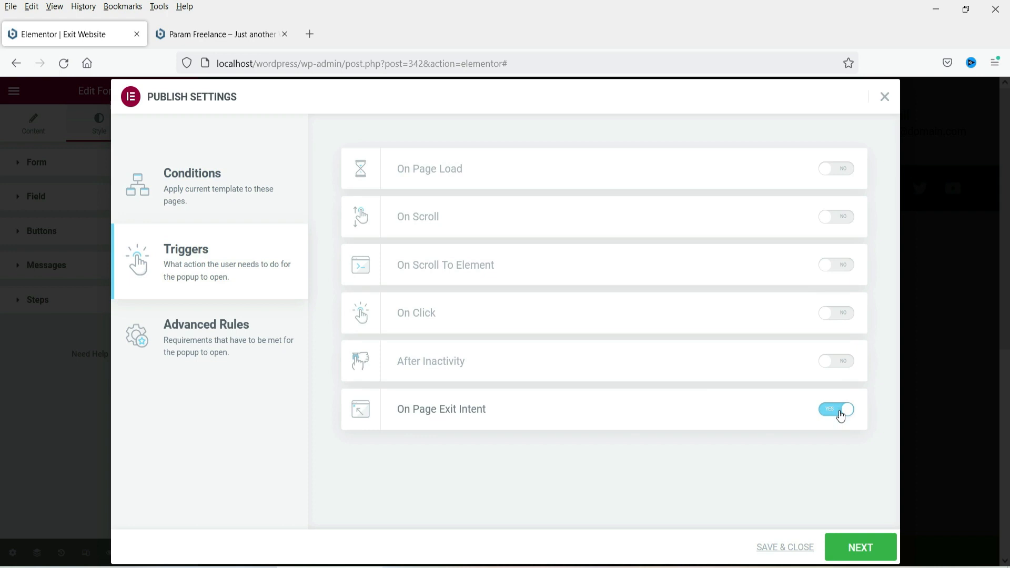
{"action": "left_click", "coordinate": [183, 340]}
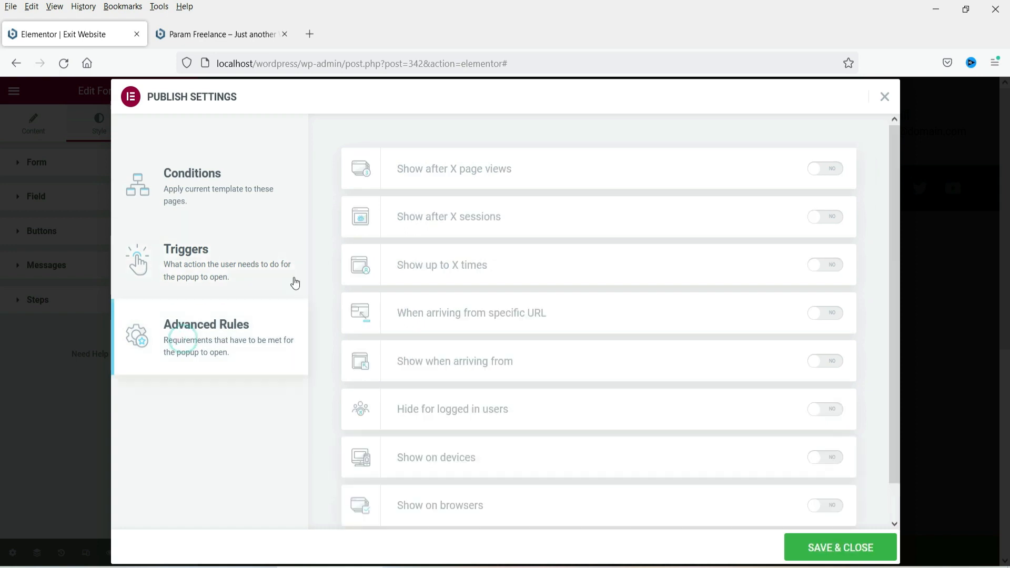
{"action": "scroll", "coordinate": [656, 258], "scroll_direction": "down", "scroll_amount": 1}
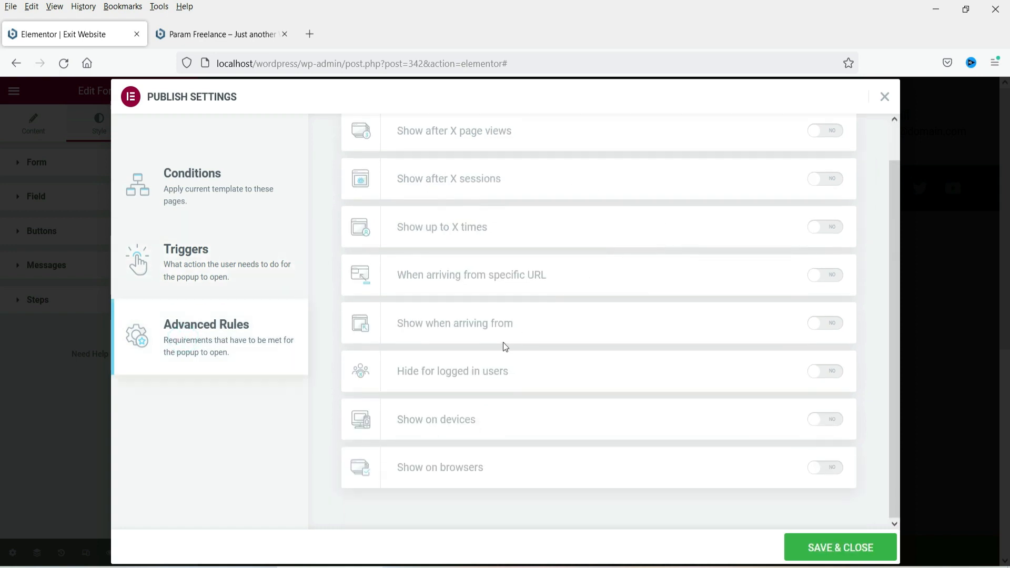
{"action": "scroll", "coordinate": [503, 337], "scroll_direction": "up", "scroll_amount": 1}
{"action": "scroll", "coordinate": [658, 366], "scroll_direction": "down", "scroll_amount": 1}
{"action": "left_click", "coordinate": [819, 548]}
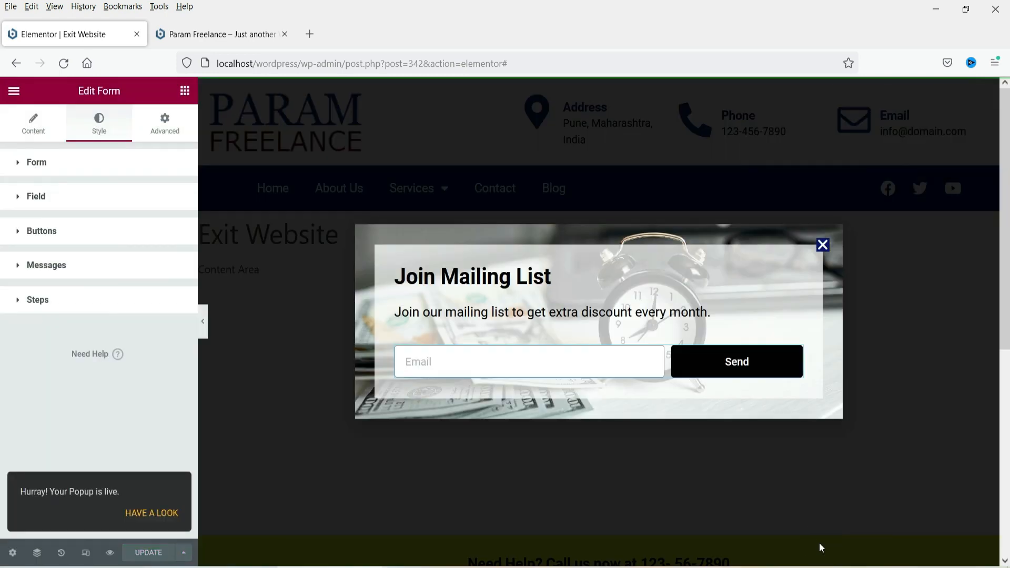
Reload the live site, test the exit-intent popup on the Contact page, and close the popup
{"action": "left_click", "coordinate": [231, 34]}
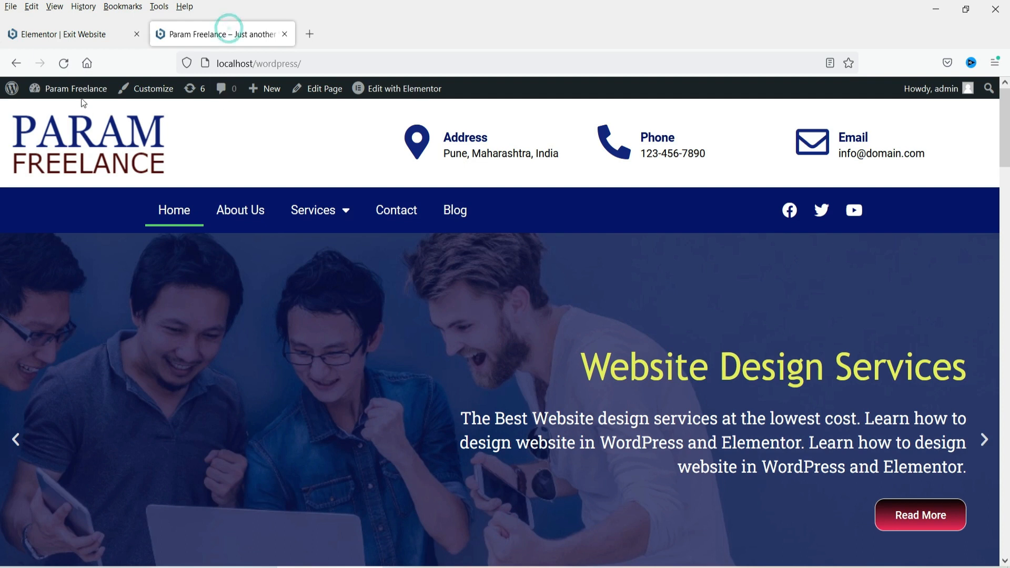
{"action": "left_click", "coordinate": [63, 63]}
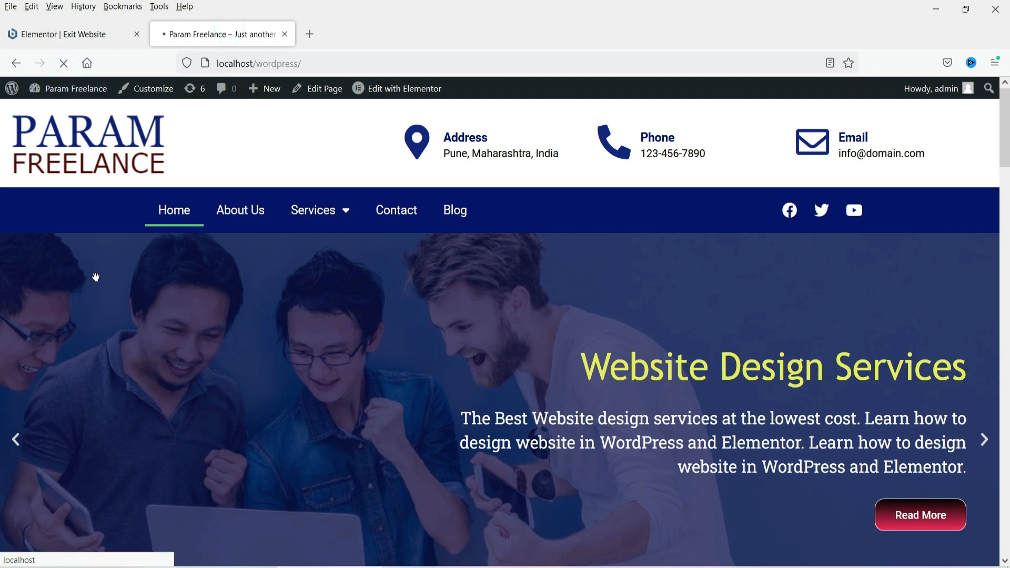
{"action": "left_click", "coordinate": [388, 226]}
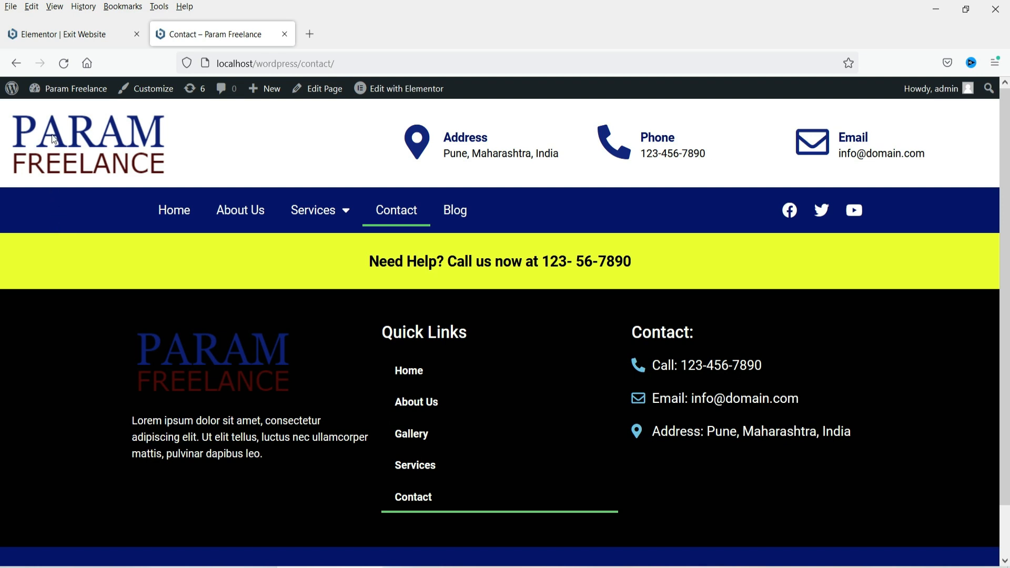
{"action": "mouse_move", "coordinate": [66, 71]}
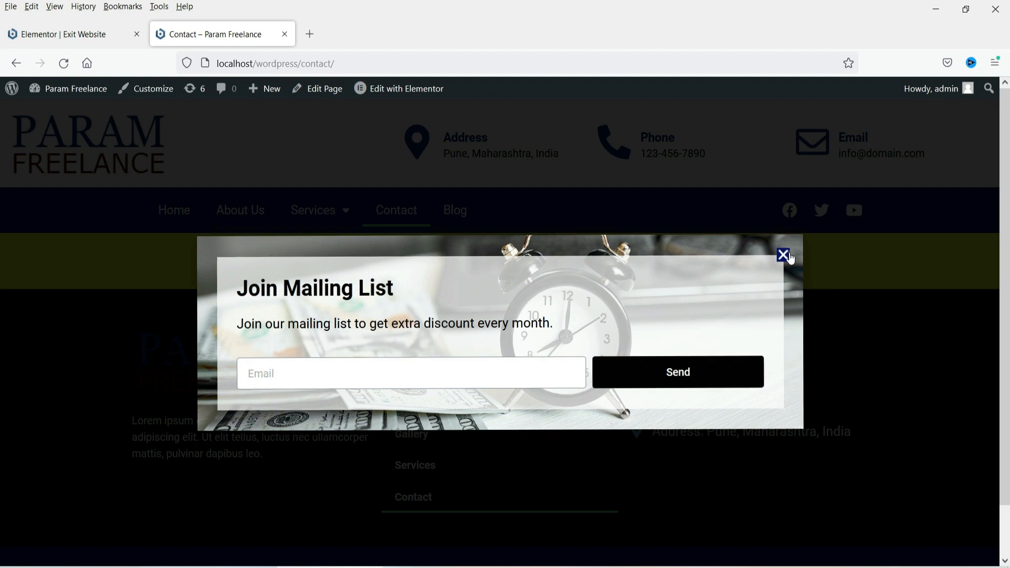
{"action": "left_click", "coordinate": [789, 257]}
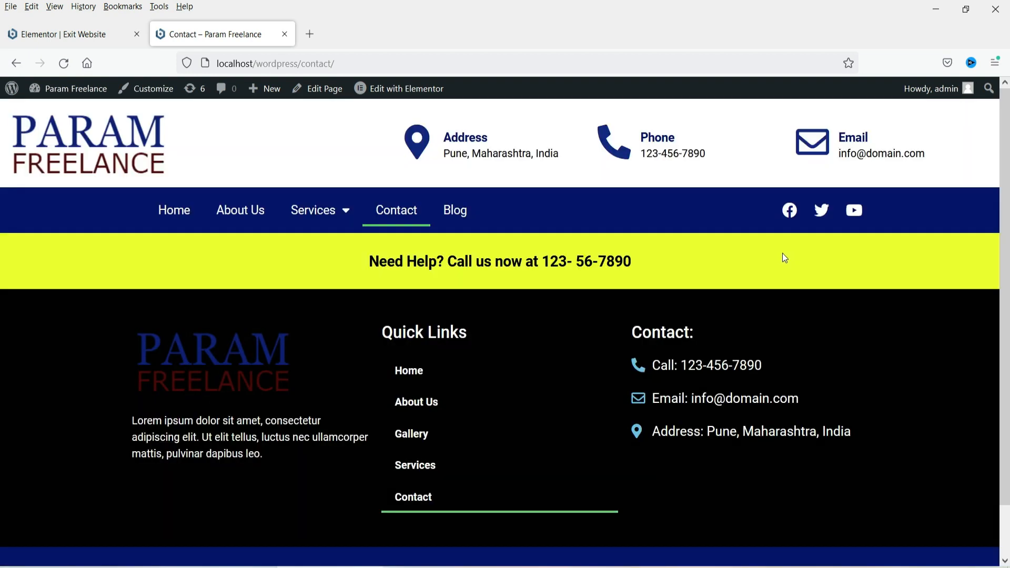
Return to the popup's editor and exit to its template page in the WordPress dashboard
{"action": "left_click", "coordinate": [53, 35]}
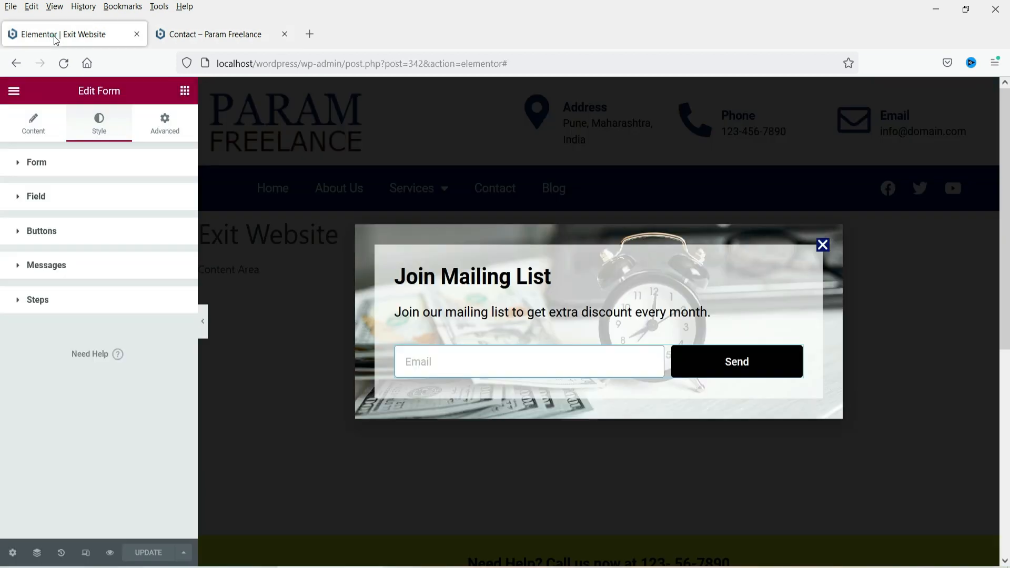
{"action": "left_click", "coordinate": [14, 92]}
{"action": "left_click", "coordinate": [95, 329]}
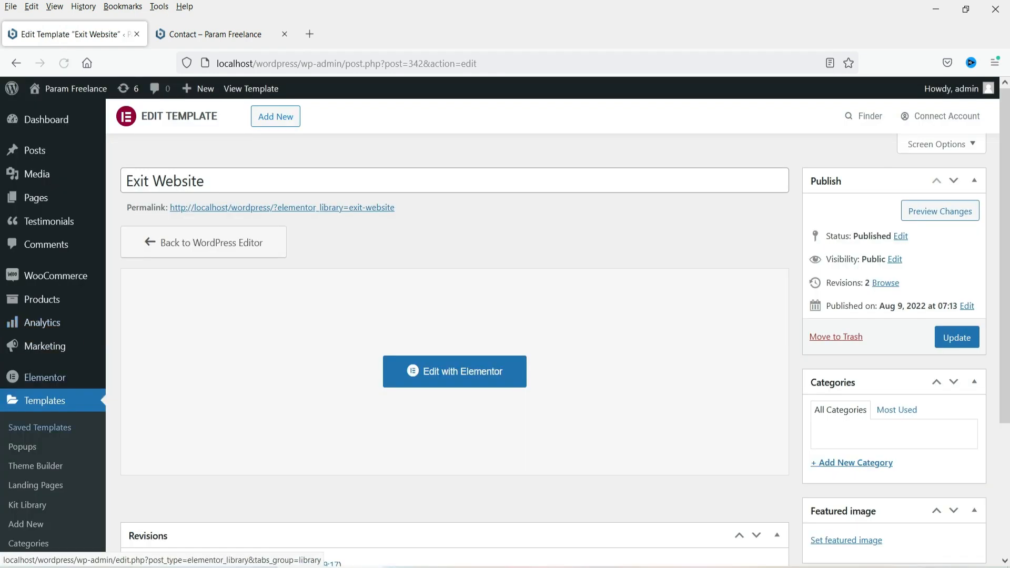
Open the list of saved popups and check the live Contact page before returning to the list
{"action": "left_click", "coordinate": [21, 448]}
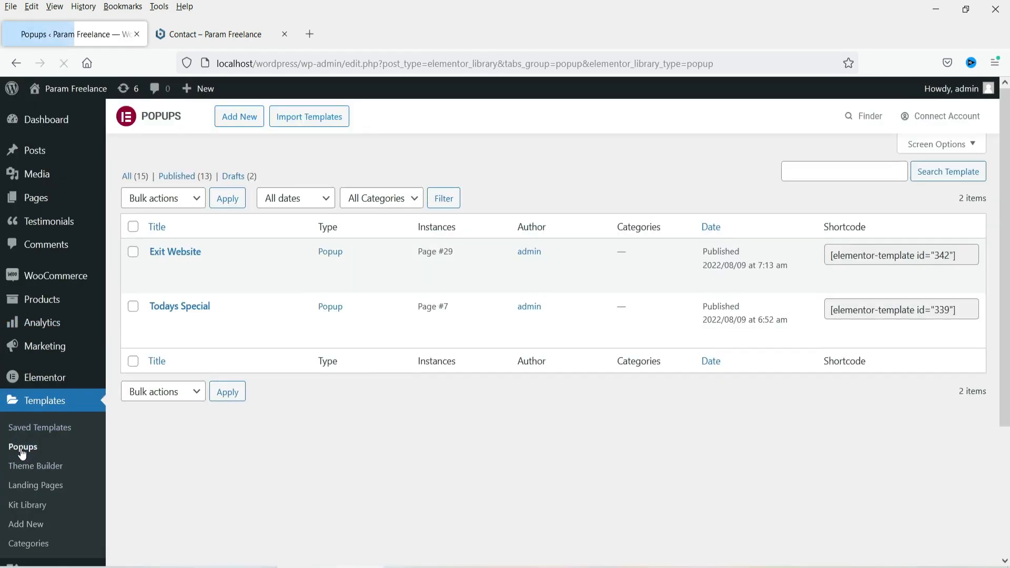
{"action": "left_click", "coordinate": [253, 32]}
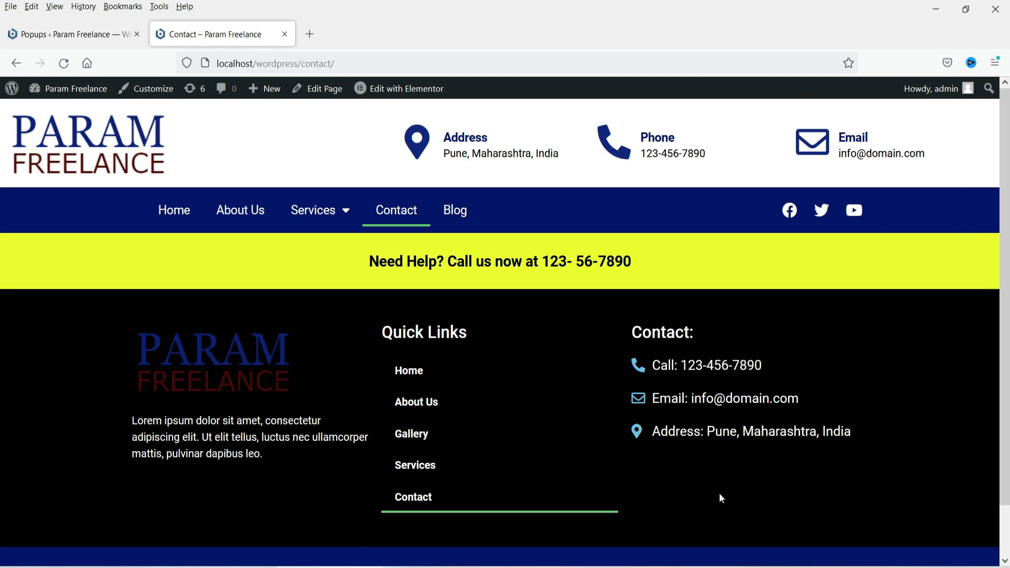
{"action": "left_click", "coordinate": [67, 36]}
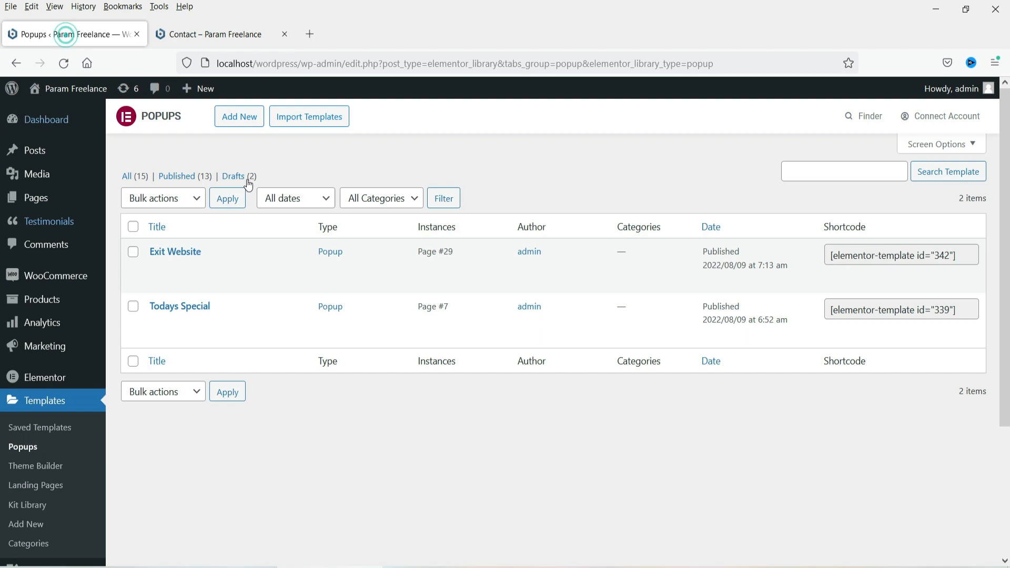
Create a new popup template named Contact Sidebar and dismiss the template library to start from a blank popup
{"action": "left_click", "coordinate": [253, 124]}
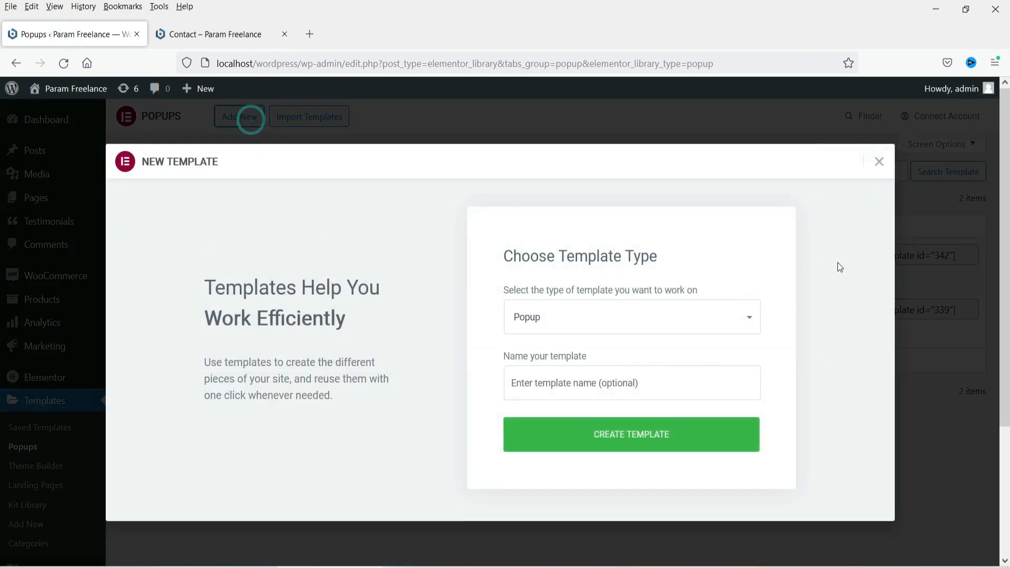
{"action": "left_click", "coordinate": [595, 380]}
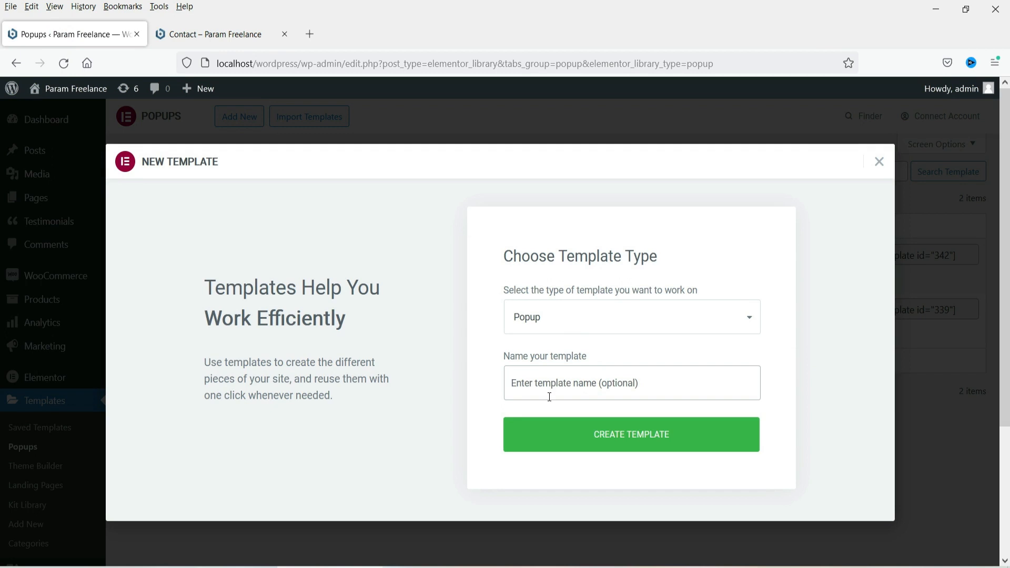
{"action": "type", "text": "Contact"}
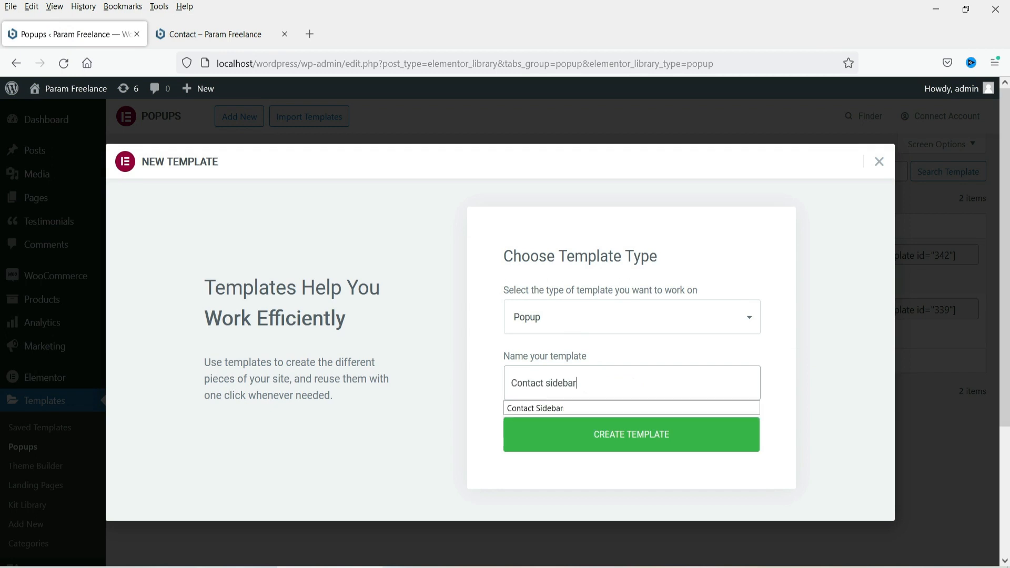
{"action": "type", "text": " sidebar"}
{"action": "left_click", "coordinate": [600, 407]}
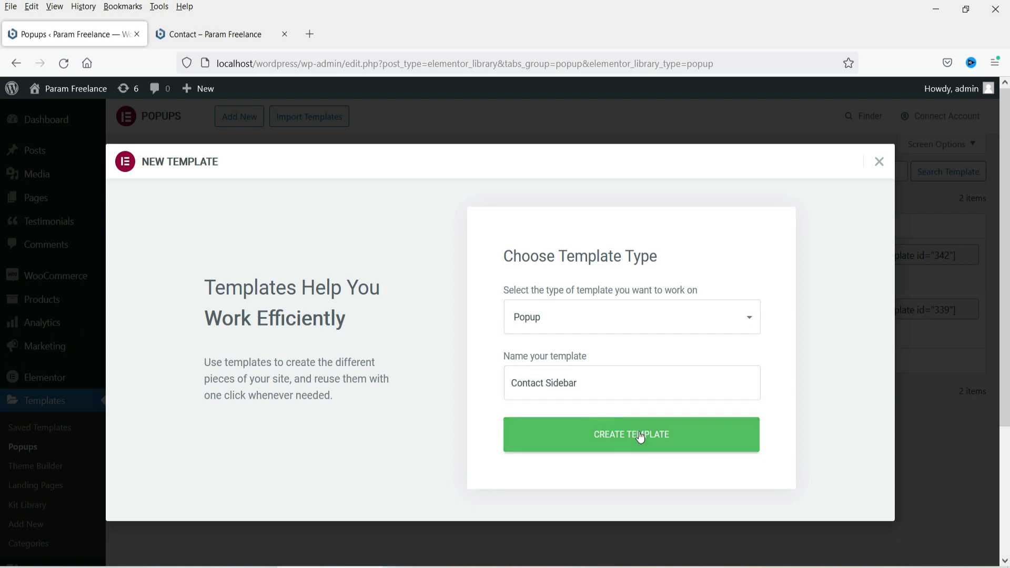
{"action": "left_click", "coordinate": [639, 433]}
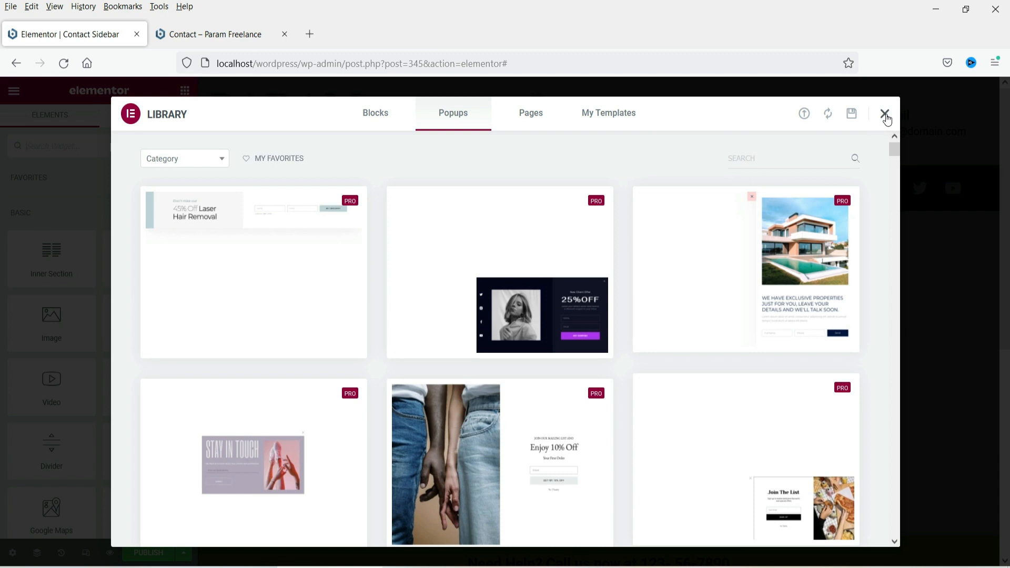
{"action": "left_click", "coordinate": [886, 114]}
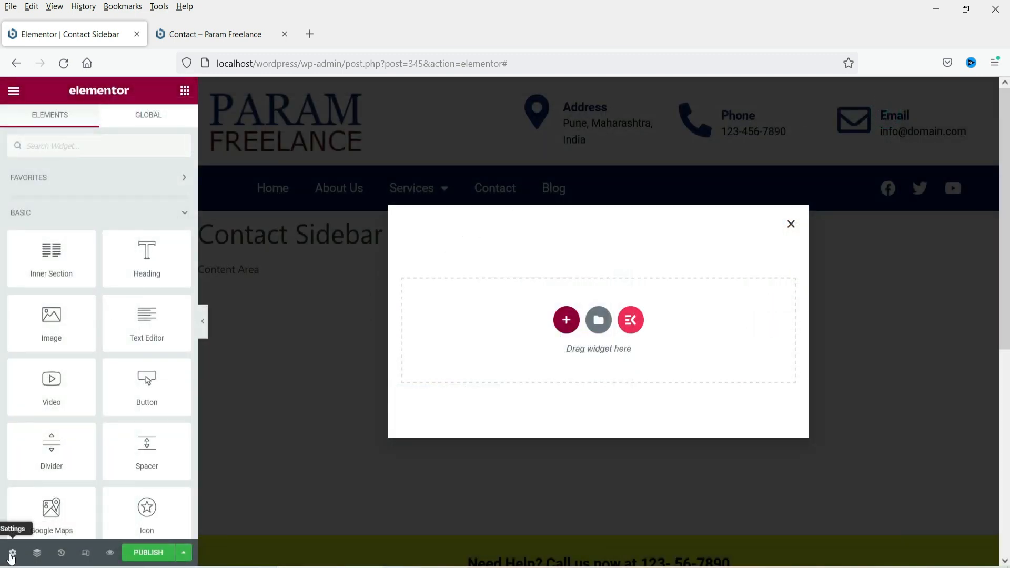
Set the popup's width to 50 VW, its height to Fit To Screen, and its horizontal position to right
{"action": "left_click", "coordinate": [12, 553]}
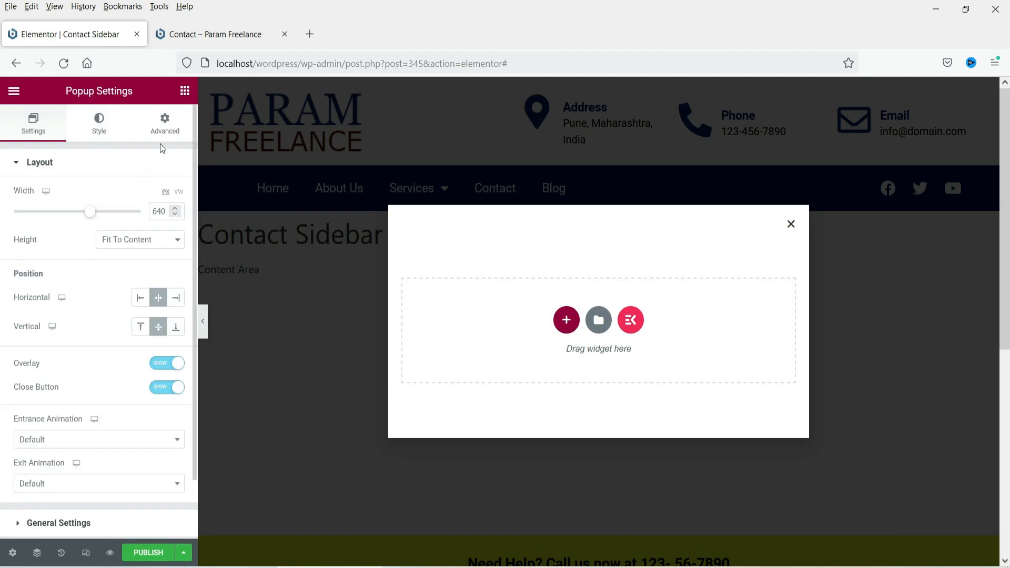
{"action": "double_click", "coordinate": [156, 211]}
{"action": "left_click", "coordinate": [179, 193]}
{"action": "double_click", "coordinate": [160, 213]}
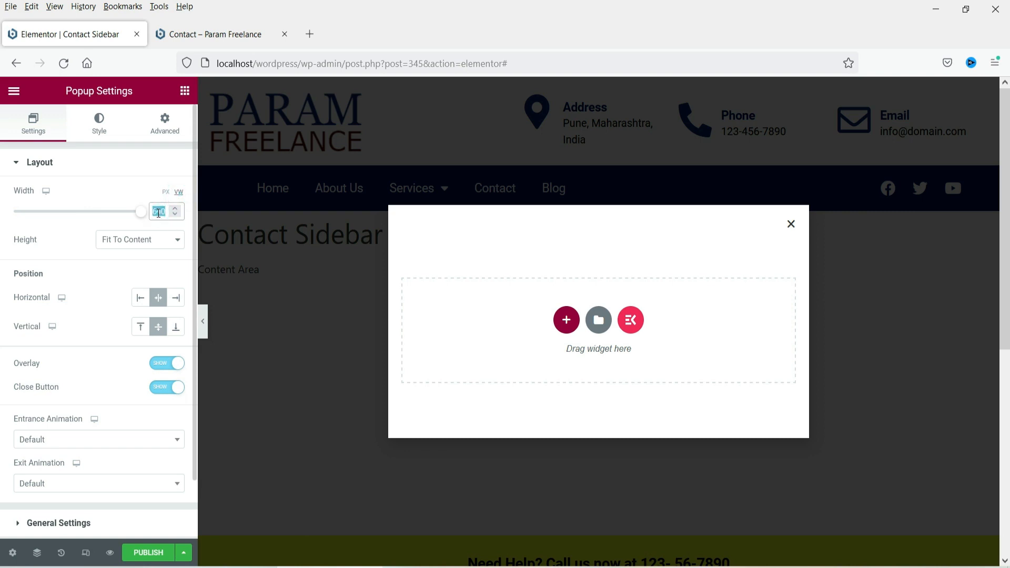
{"action": "type", "text": "50"}
{"action": "left_click", "coordinate": [140, 239]}
{"action": "left_click", "coordinate": [139, 273]}
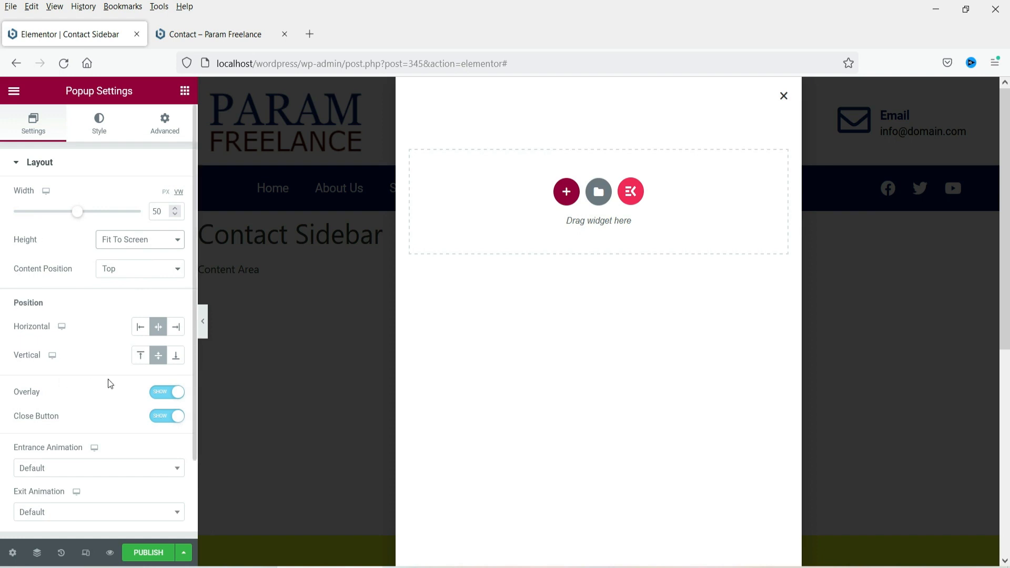
{"action": "left_click", "coordinate": [178, 329]}
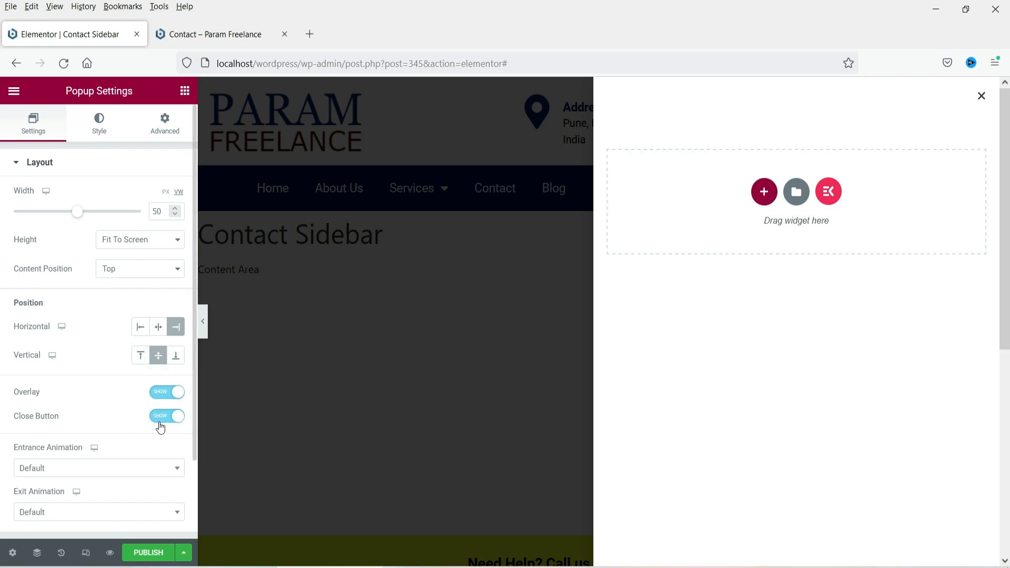
Set the popup's entrance animation to Slide In Left and its exit animation to Zoom Out Right
{"action": "scroll", "coordinate": [112, 385], "scroll_direction": "down", "scroll_amount": 2}
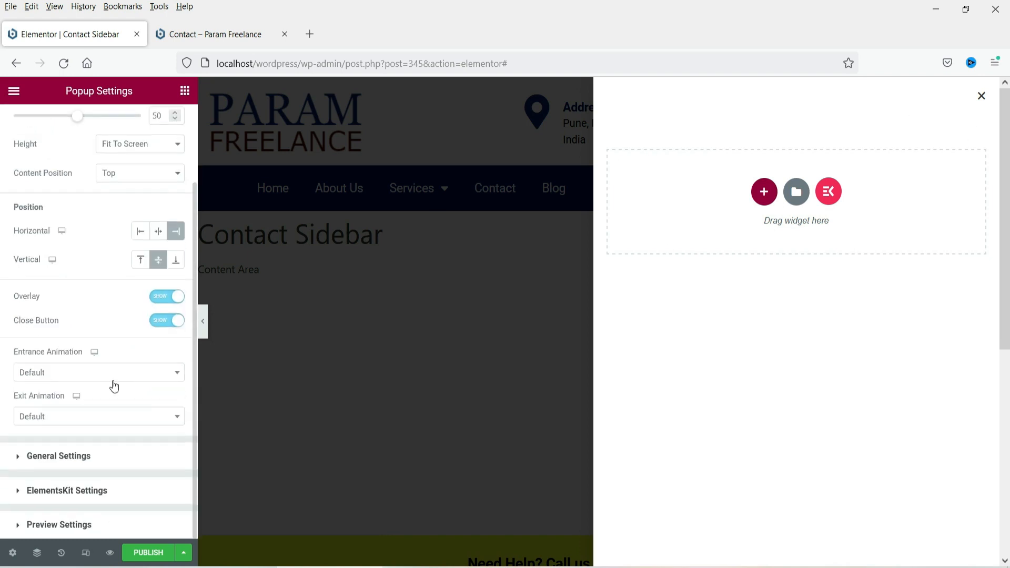
{"action": "left_click", "coordinate": [70, 374]}
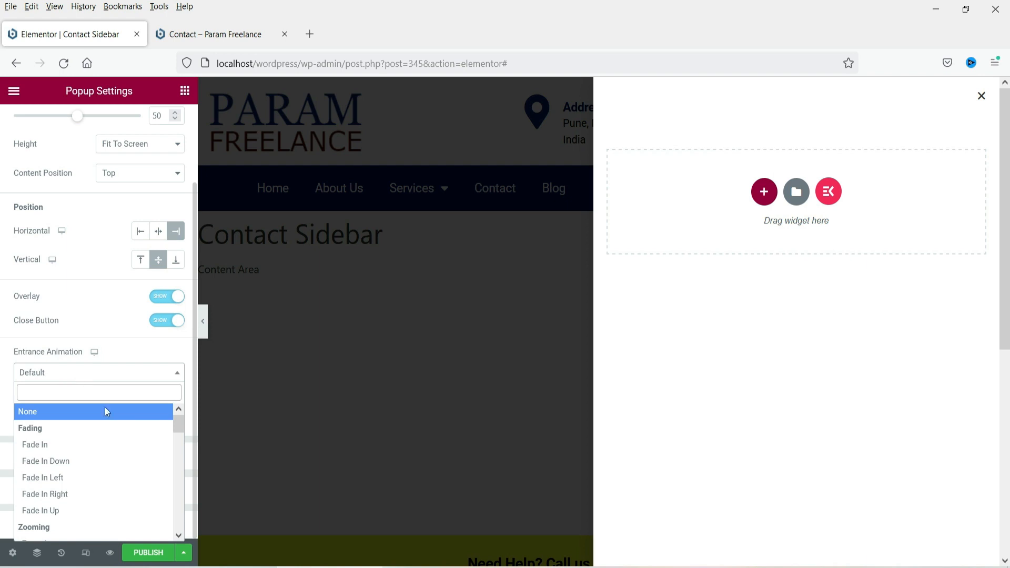
{"action": "left_click_drag", "start_coordinate": [179, 415], "coordinate": [172, 447]}
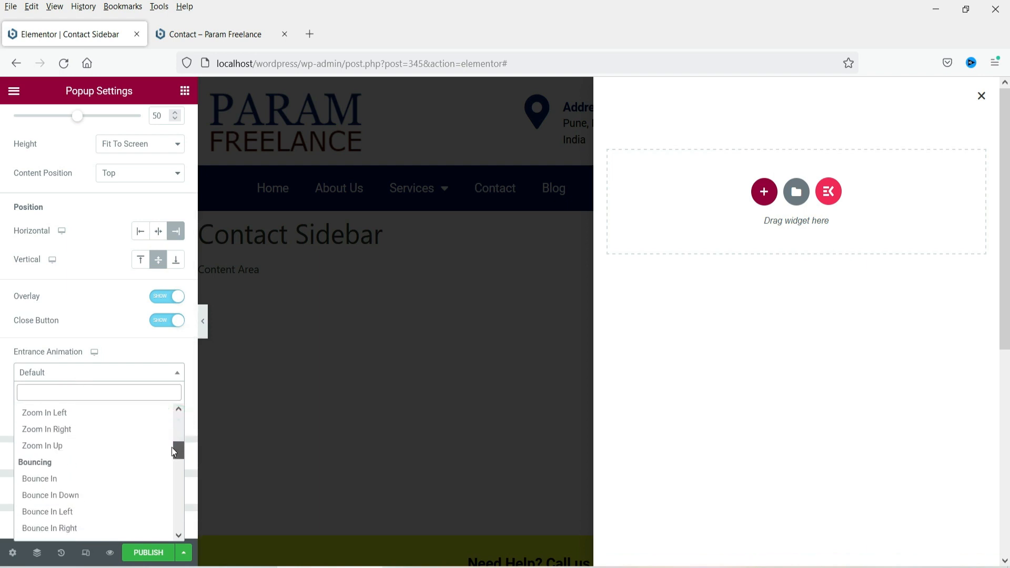
{"action": "scroll", "coordinate": [167, 463], "scroll_direction": "down", "scroll_amount": 5}
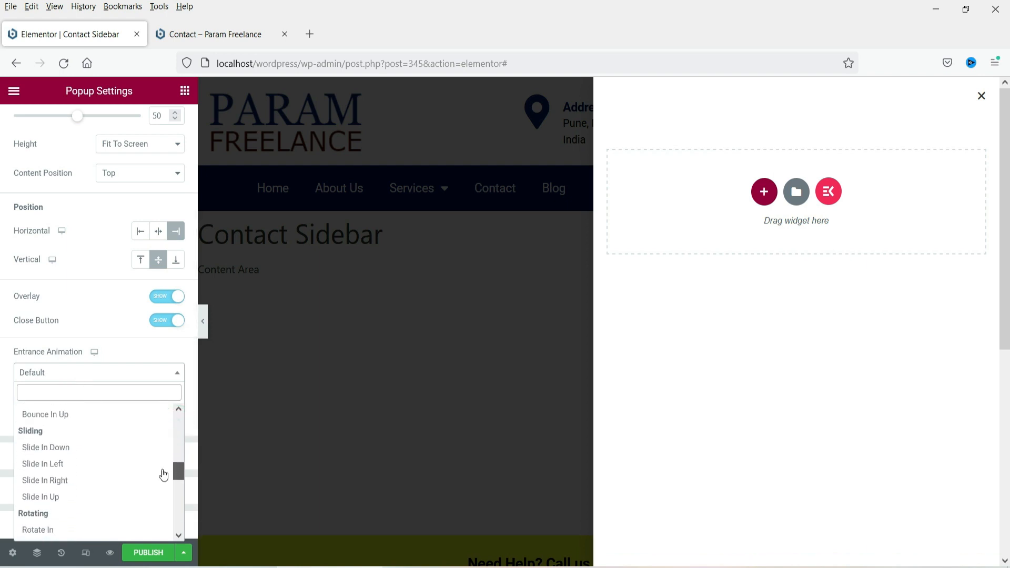
{"action": "left_click", "coordinate": [88, 464]}
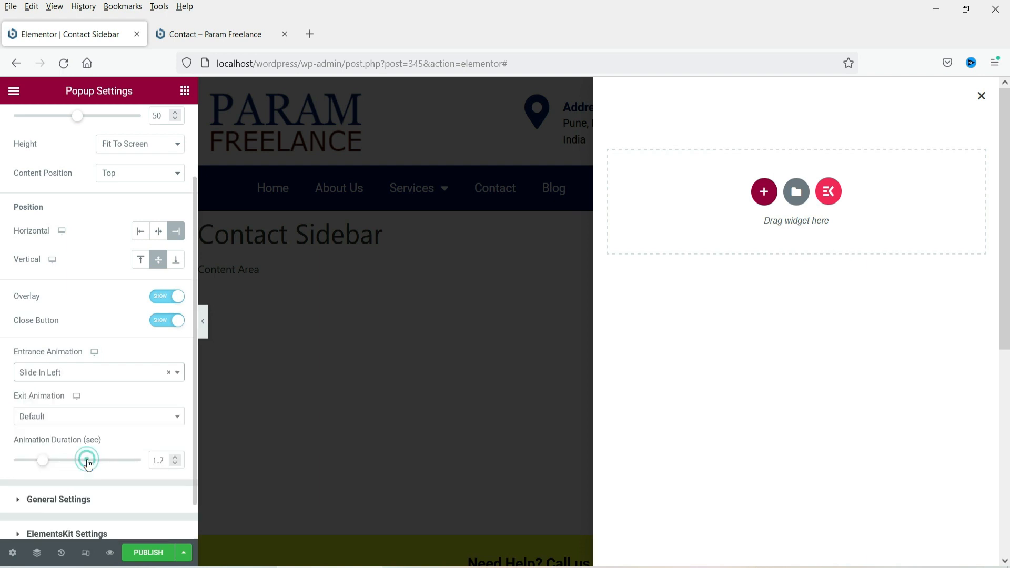
{"action": "left_click", "coordinate": [85, 421]}
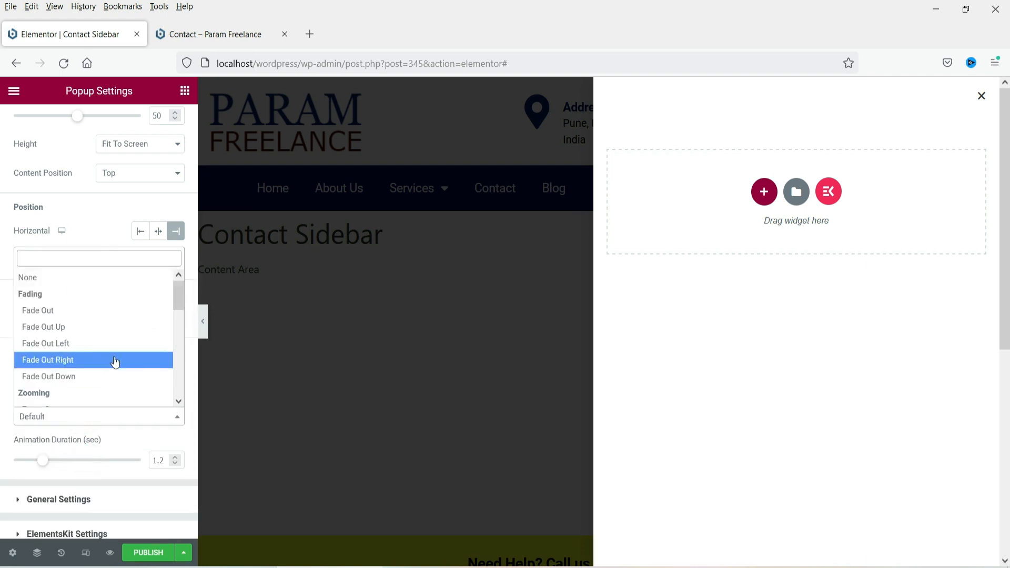
{"action": "scroll", "coordinate": [146, 345], "scroll_direction": "down", "scroll_amount": 3}
{"action": "left_click", "coordinate": [145, 347]}
{"action": "scroll", "coordinate": [83, 327], "scroll_direction": "up", "scroll_amount": 2}
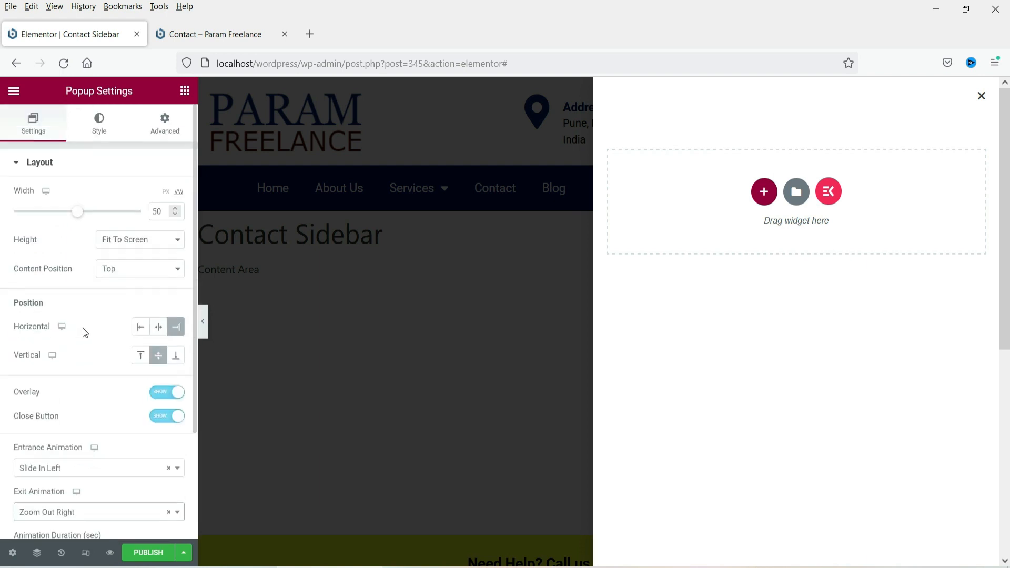
Give the popup a classic background in dark red #650C0C
{"action": "left_click", "coordinate": [97, 126]}
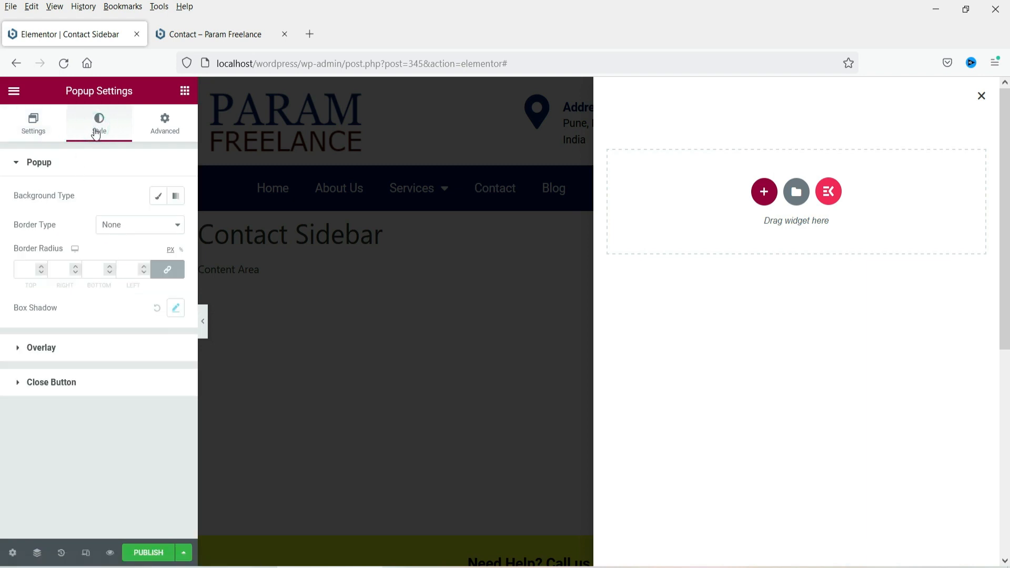
{"action": "left_click", "coordinate": [157, 196]}
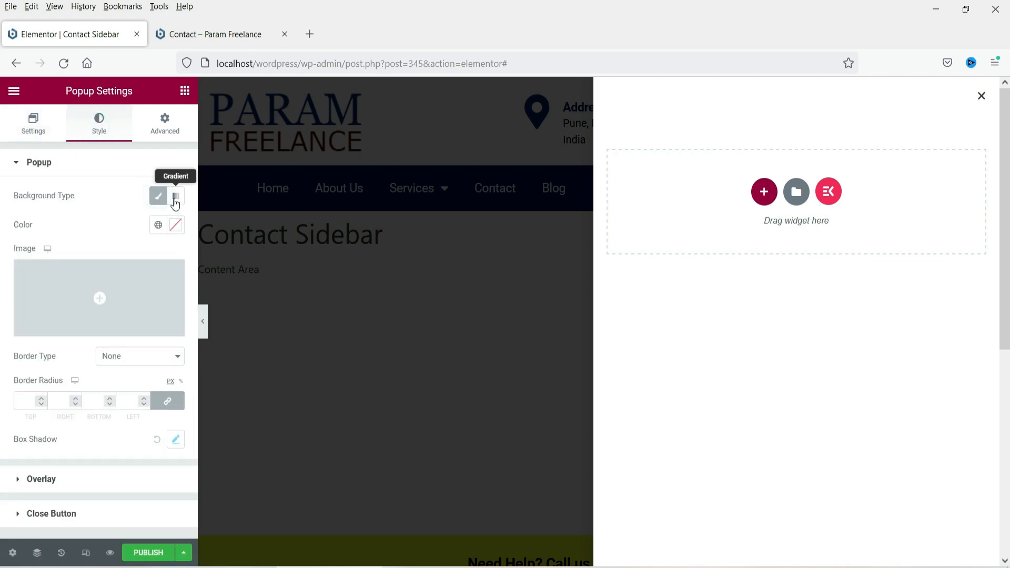
{"action": "left_click", "coordinate": [158, 225]}
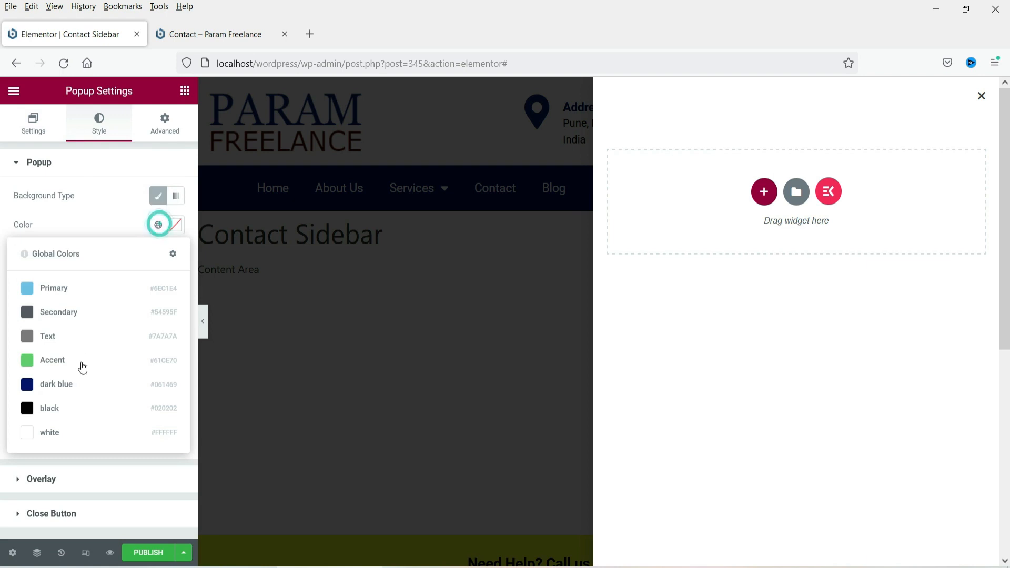
{"action": "left_click", "coordinate": [177, 226]}
{"action": "left_click", "coordinate": [158, 346]}
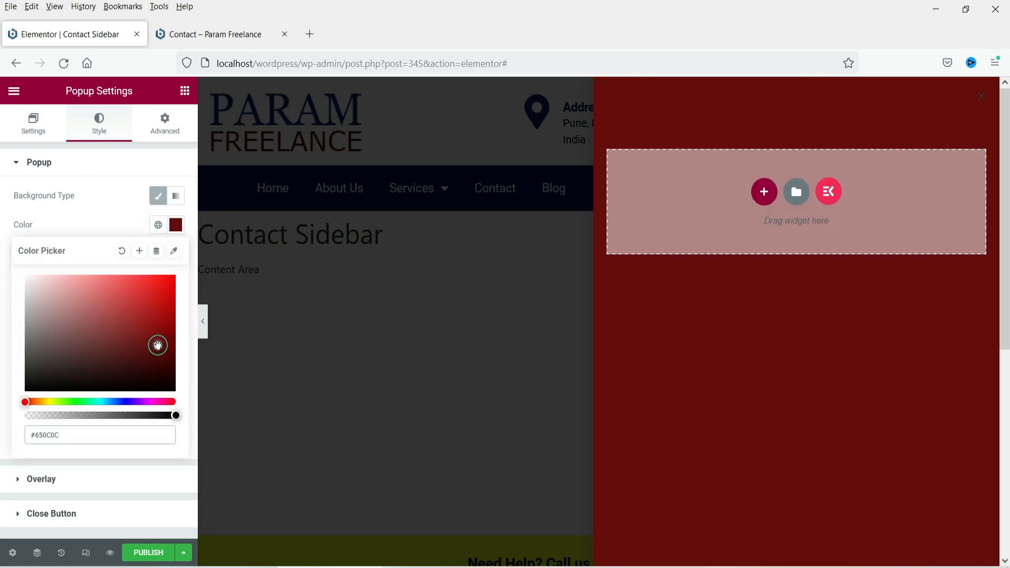
{"action": "left_click", "coordinate": [96, 206]}
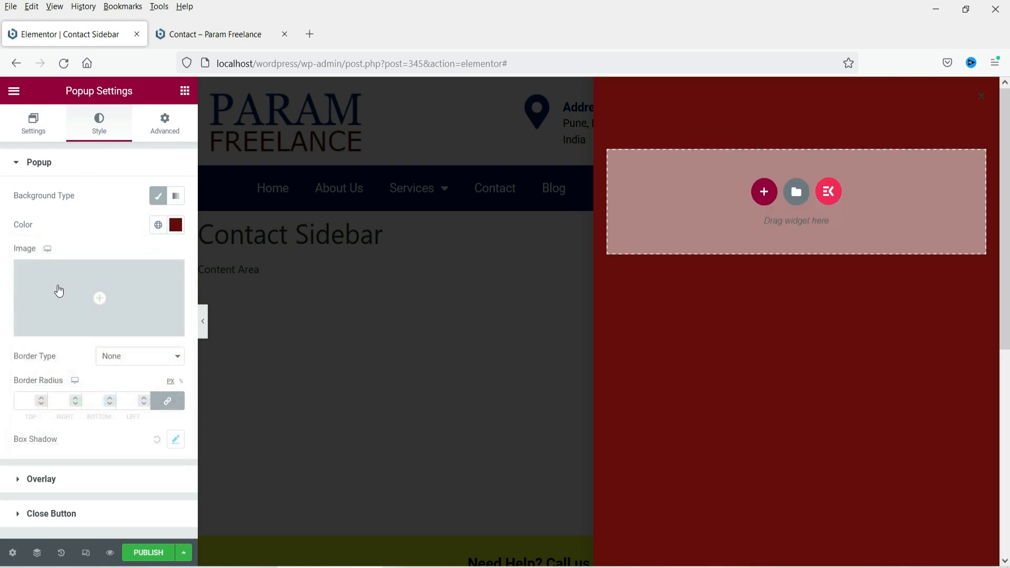
Add a solid border to the popup with unlinked widths, 5 on the left side only, in the global white color
{"action": "left_click", "coordinate": [142, 357]}
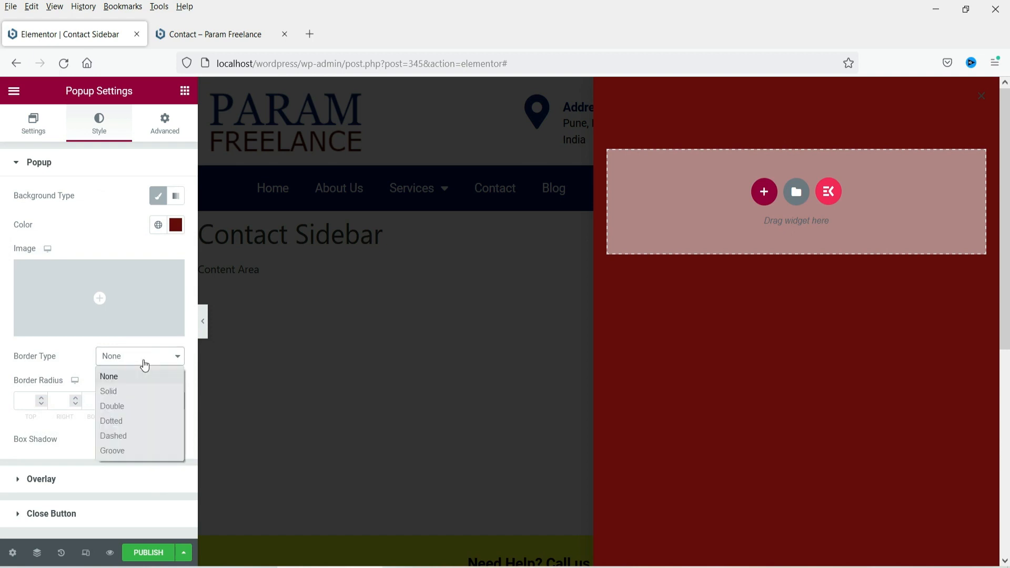
{"action": "left_click", "coordinate": [132, 389]}
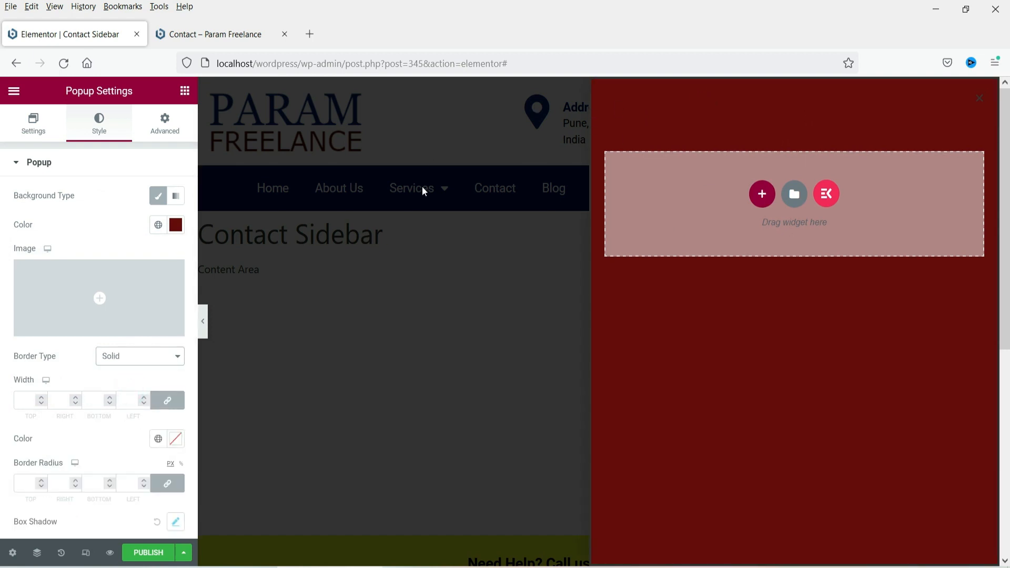
{"action": "left_click", "coordinate": [167, 401]}
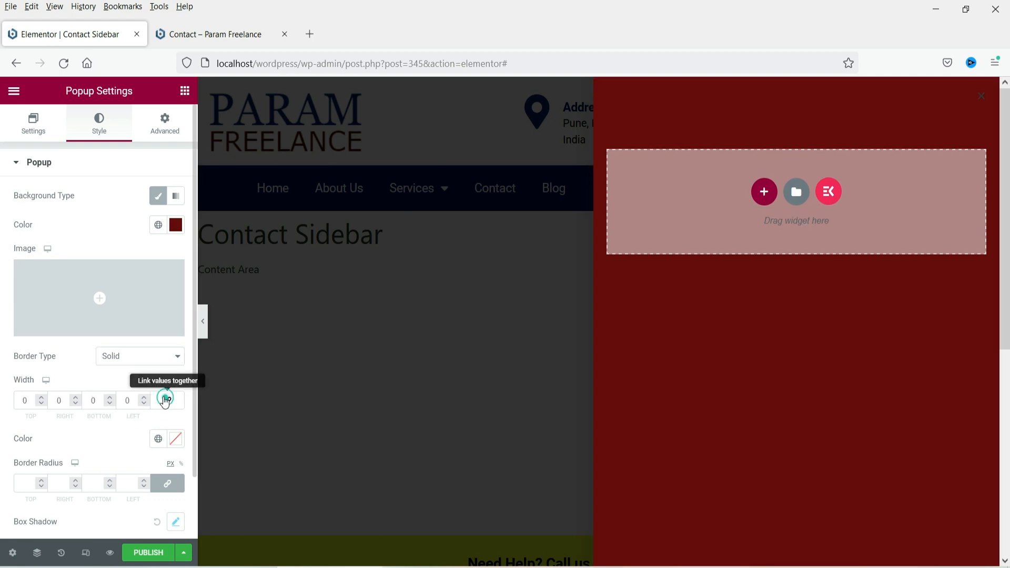
{"action": "left_click", "coordinate": [131, 404]}
{"action": "key", "text": "Up"}
{"action": "key", "text": "Up"}
{"action": "key", "text": "Up"}
{"action": "key", "text": "Up"}
{"action": "key", "text": "Up"}
{"action": "key", "text": "Up"}
{"action": "key", "text": "Up"}
{"action": "key", "text": "Up"}
{"action": "key", "text": "Up"}
{"action": "key", "text": "Up"}
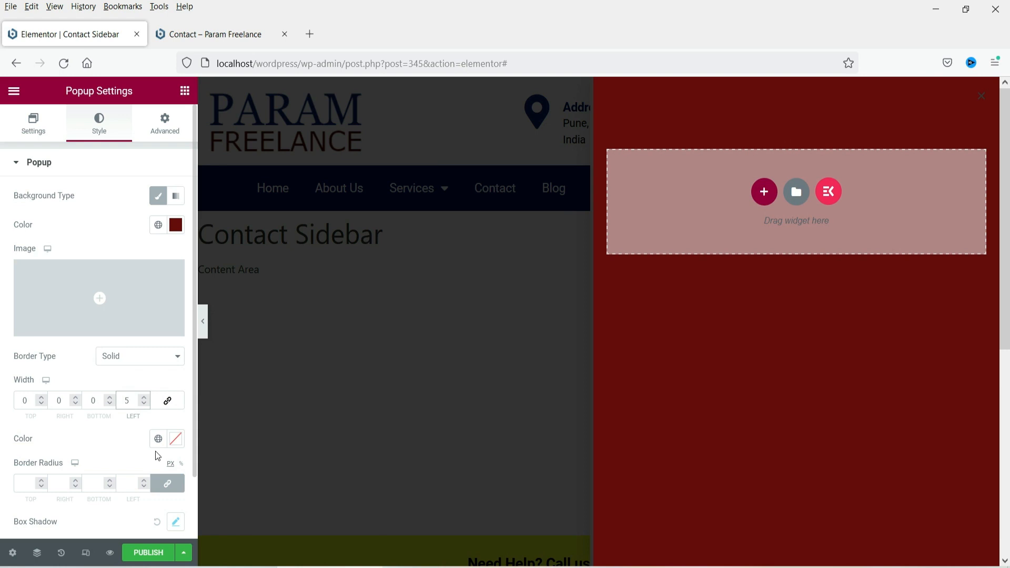
{"action": "left_click", "coordinate": [158, 439]}
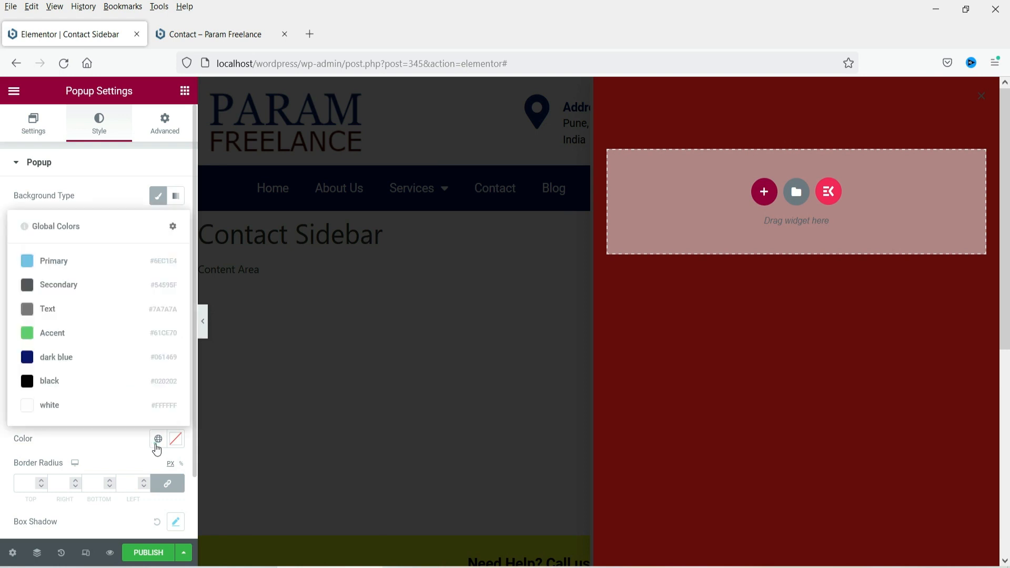
{"action": "left_click", "coordinate": [58, 409]}
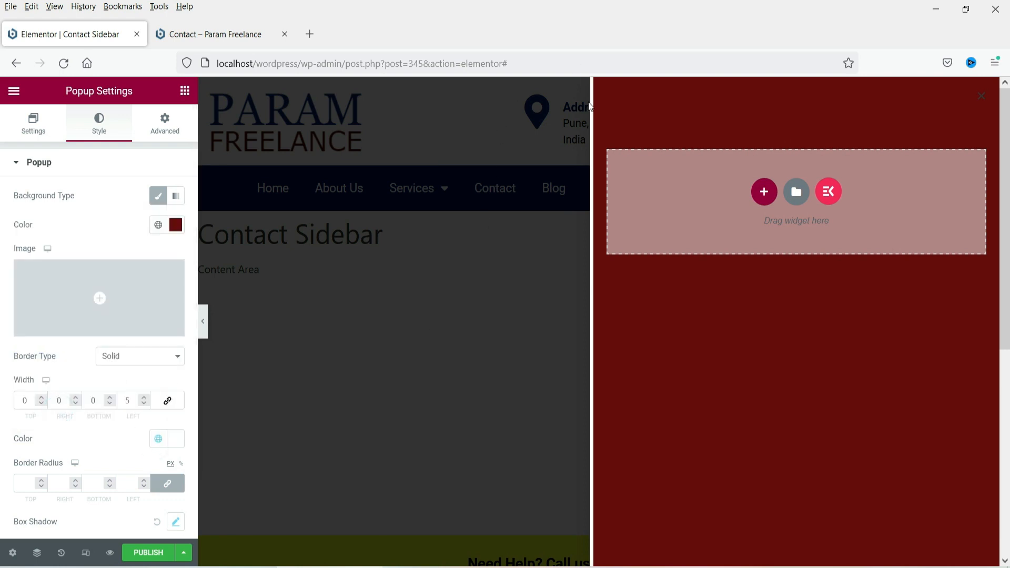
Set the popup close button's vertical and horizontal positions to 0, keeping it inside the popup
{"action": "scroll", "coordinate": [132, 395], "scroll_direction": "down", "scroll_amount": 2}
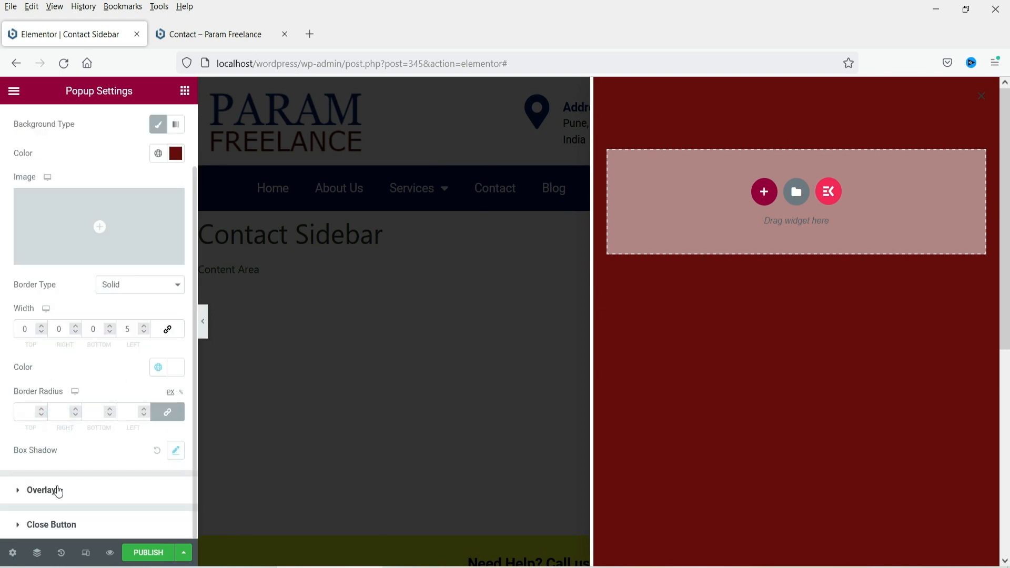
{"action": "left_click", "coordinate": [56, 486]}
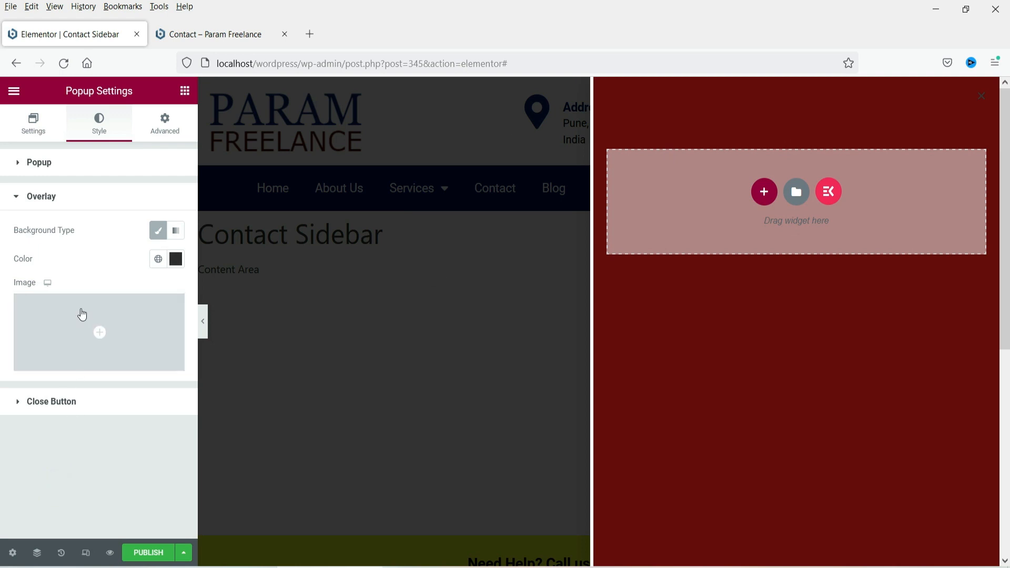
{"action": "left_click", "coordinate": [93, 408]}
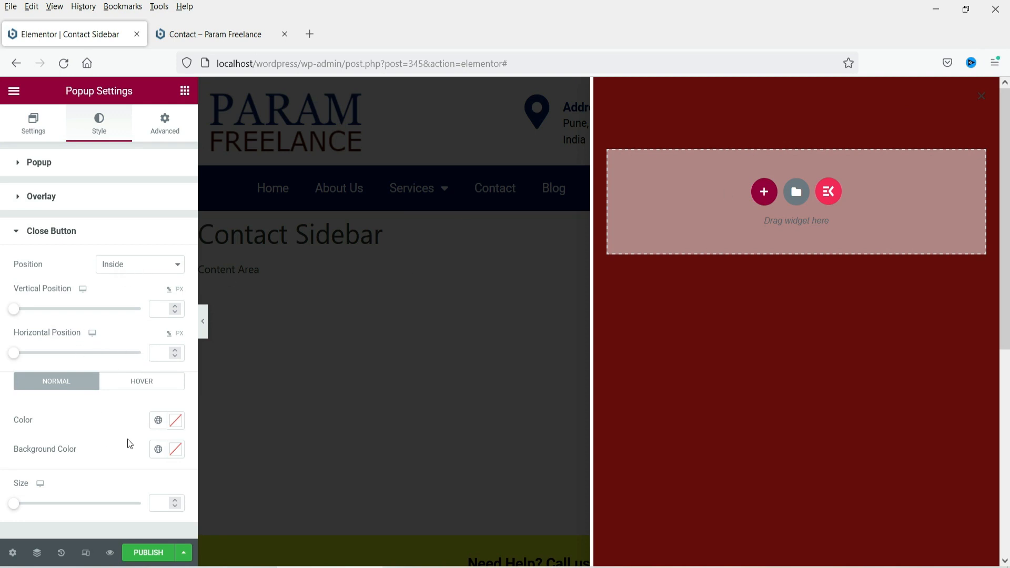
{"action": "left_click", "coordinate": [175, 312]}
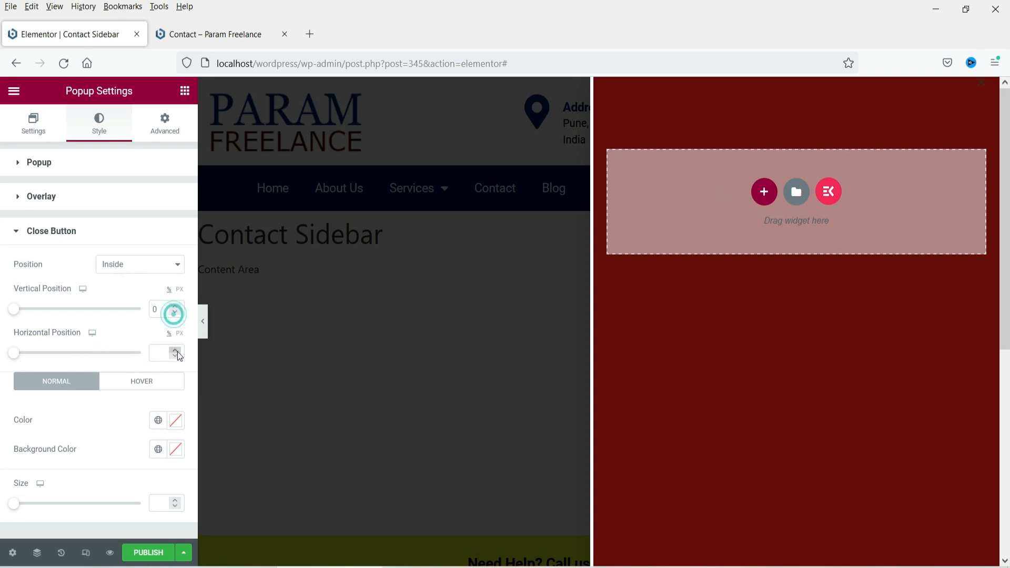
{"action": "left_click", "coordinate": [175, 356]}
Style the close button with the global white color, a global black background, and size 22
{"action": "left_click", "coordinate": [157, 420]}
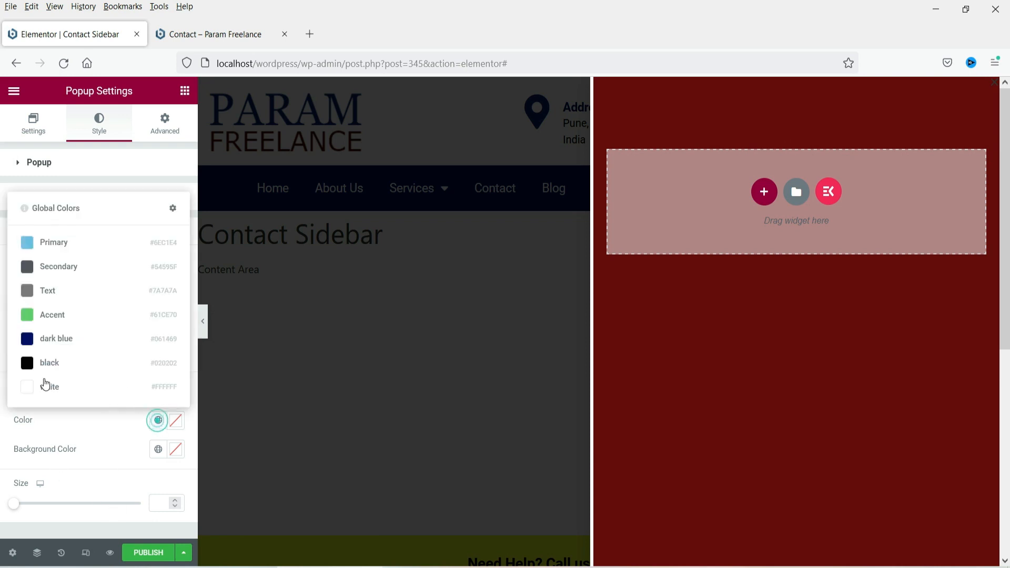
{"action": "left_click", "coordinate": [41, 383]}
{"action": "left_click", "coordinate": [158, 449]}
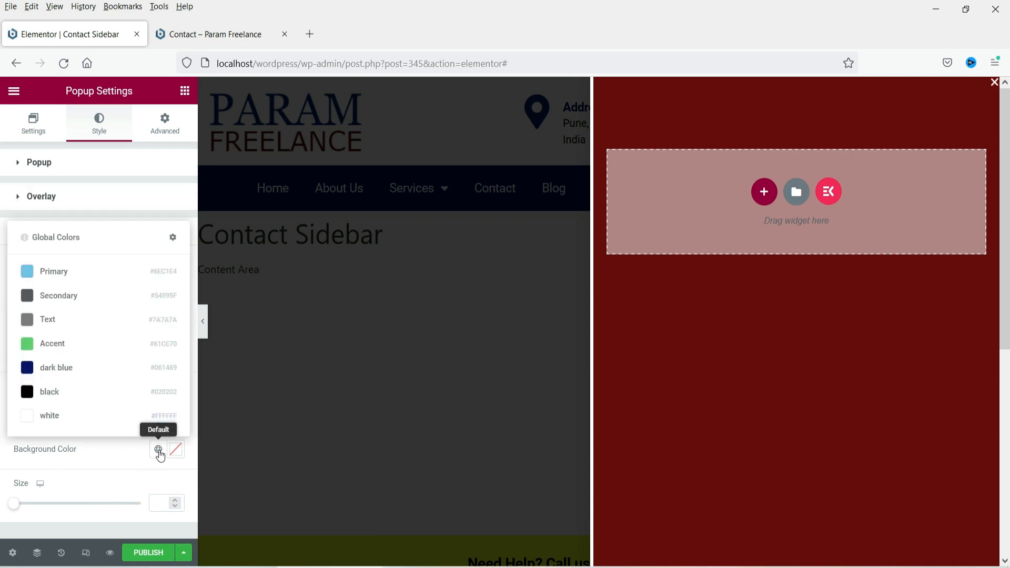
{"action": "left_click", "coordinate": [44, 393]}
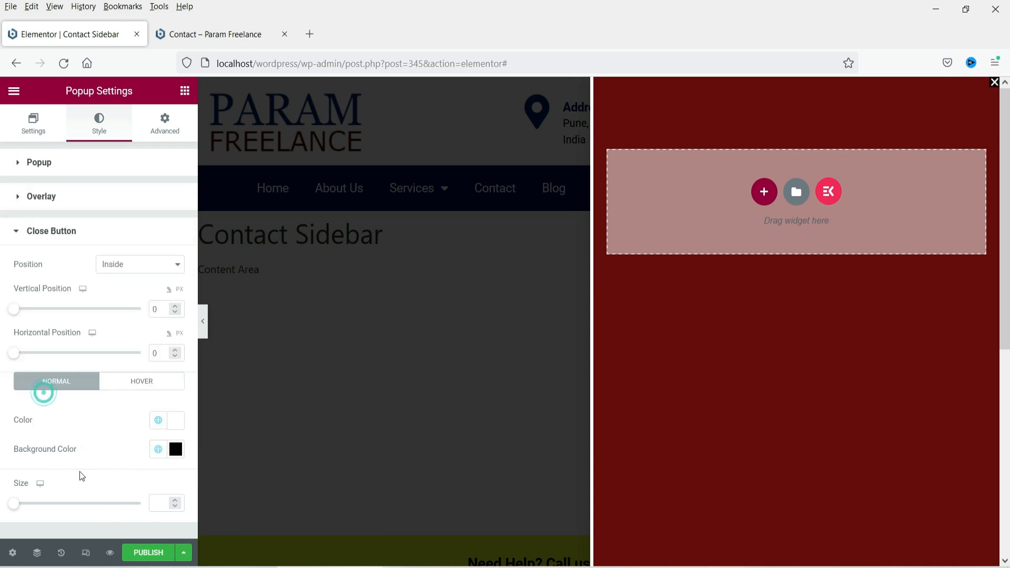
{"action": "left_click", "coordinate": [164, 498]}
{"action": "type", "text": "22"}
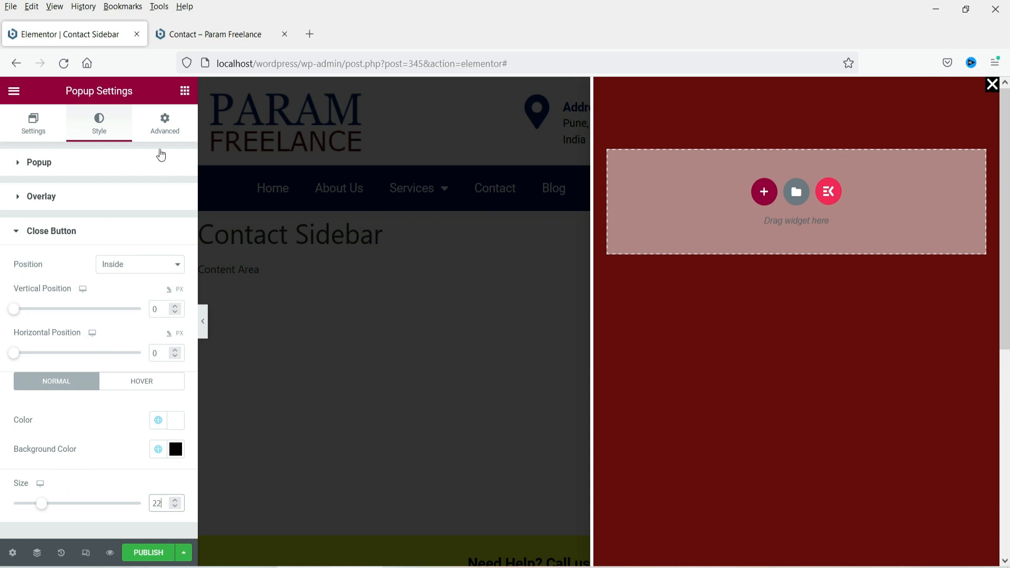
Prevent the popup from closing on overlay or ESC key and disable page scrolling in its advanced options
{"action": "left_click", "coordinate": [165, 124]}
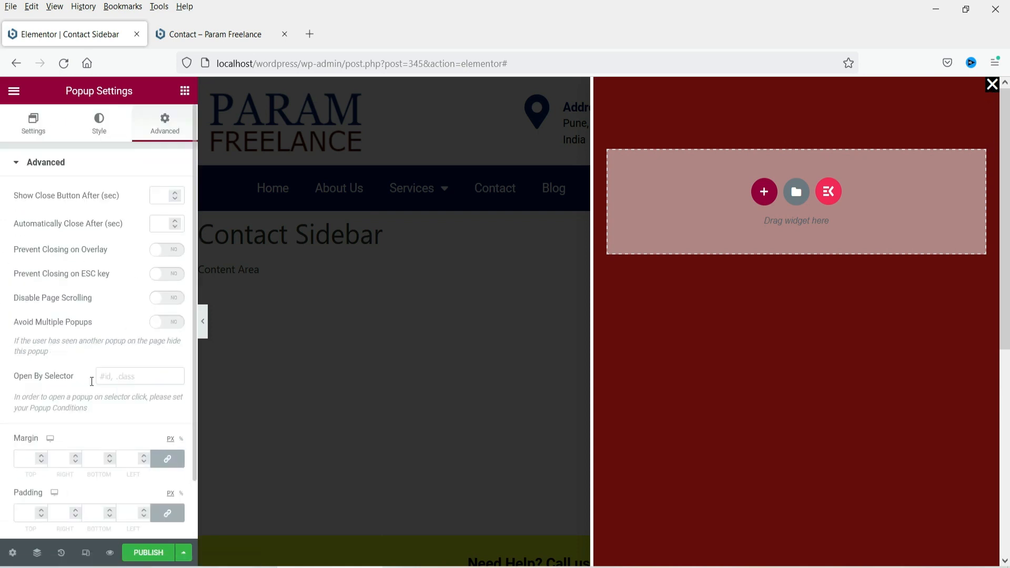
{"action": "left_click", "coordinate": [164, 250]}
{"action": "left_click", "coordinate": [167, 273]}
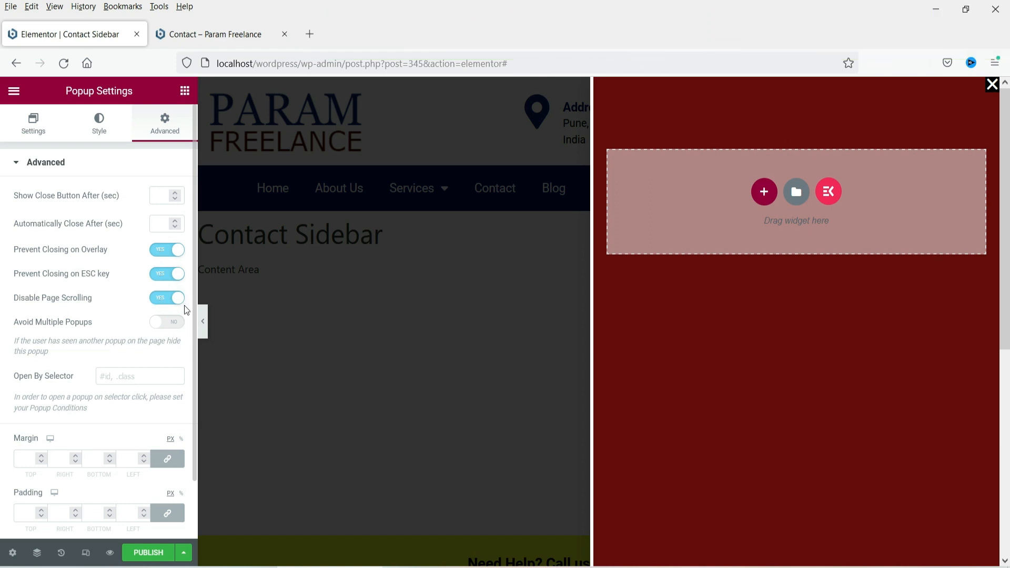
Set the popup's padding to 30 px on all four sides
{"action": "scroll", "coordinate": [158, 321], "scroll_direction": "down", "scroll_amount": 2}
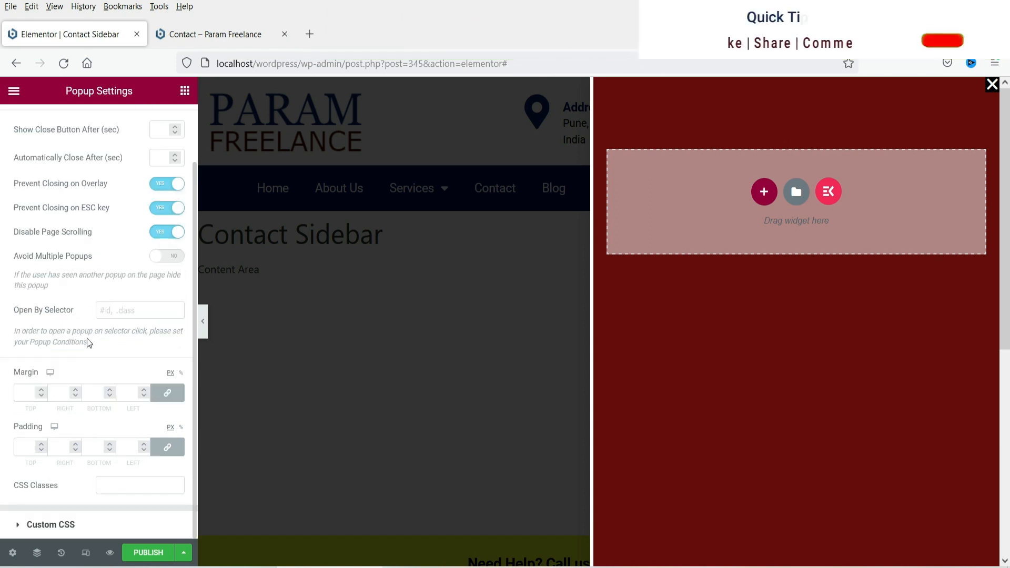
{"action": "left_click", "coordinate": [22, 447]}
{"action": "type", "text": "30"}
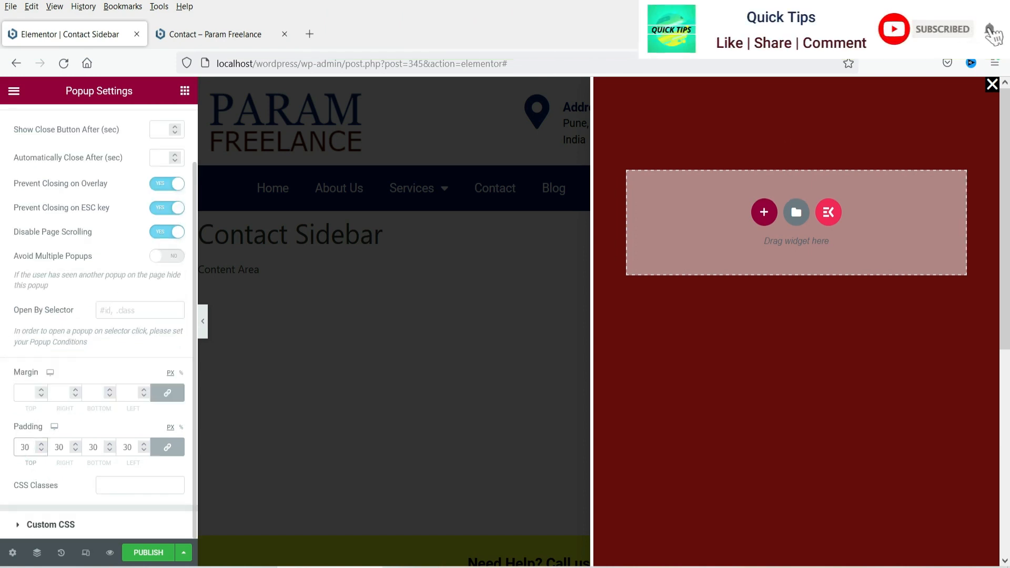
Add a single-column section to the popup and place a heading in it reading "Contact Us"
{"action": "left_click", "coordinate": [763, 213]}
{"action": "left_click", "coordinate": [685, 256]}
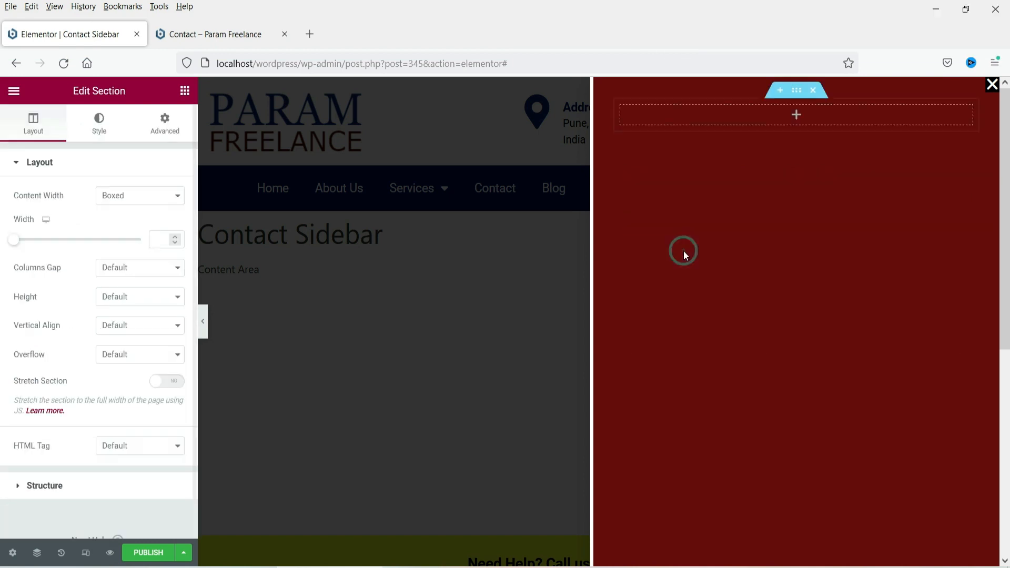
{"action": "left_click", "coordinate": [185, 91]}
{"action": "left_click_drag", "start_coordinate": [147, 258], "coordinate": [699, 115]}
{"action": "type", "text": "Contact Us"}
Give the Contact Us heading the global white text color and a font weight of 400
{"action": "left_click", "coordinate": [99, 123]}
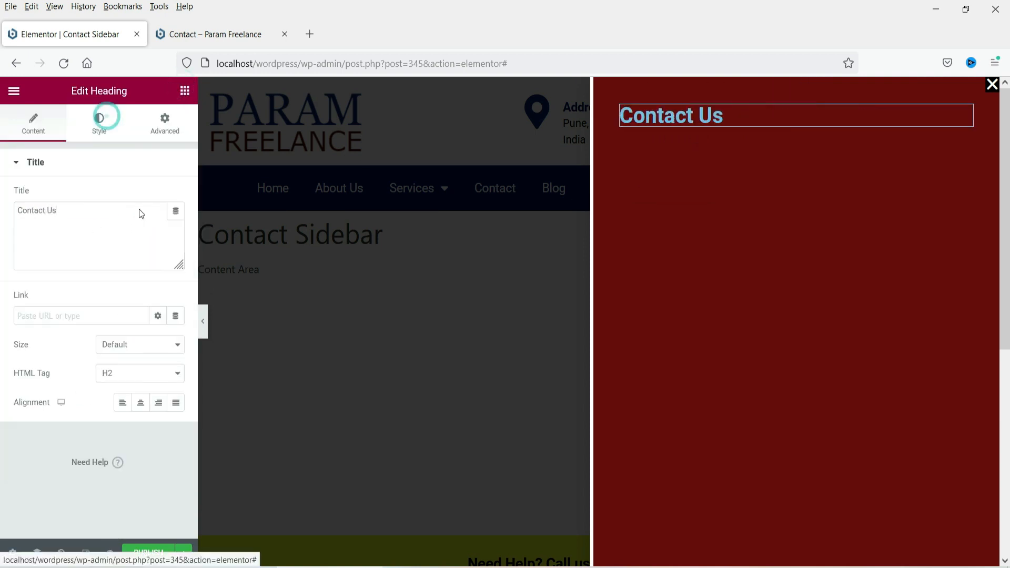
{"action": "left_click", "coordinate": [158, 195]}
{"action": "left_click", "coordinate": [66, 406]}
{"action": "left_click", "coordinate": [176, 225]}
{"action": "left_click", "coordinate": [135, 361]}
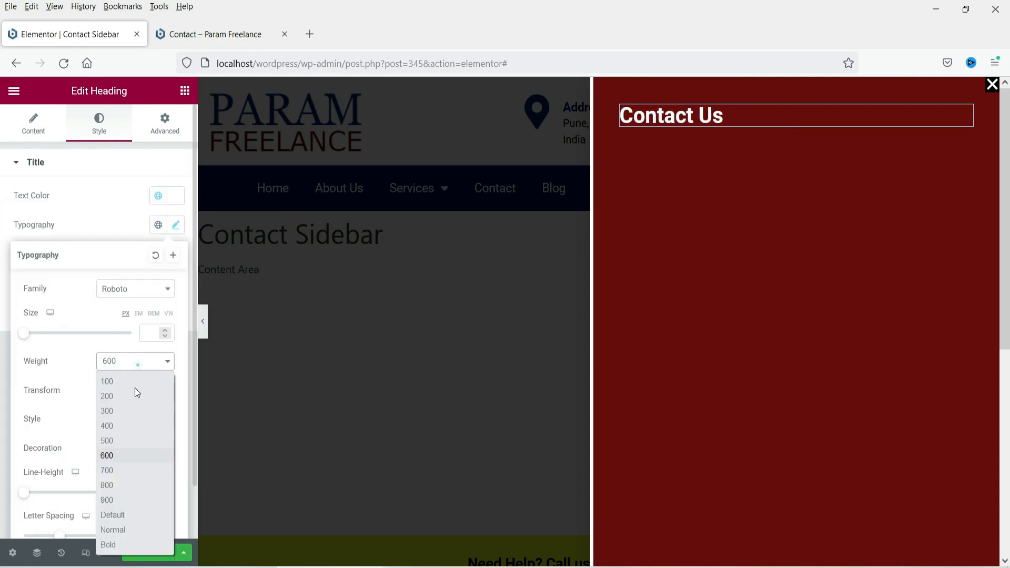
{"action": "left_click", "coordinate": [113, 423]}
Add an Icon List widget below the Contact Us heading and increase the space between its items
{"action": "left_click", "coordinate": [184, 91]}
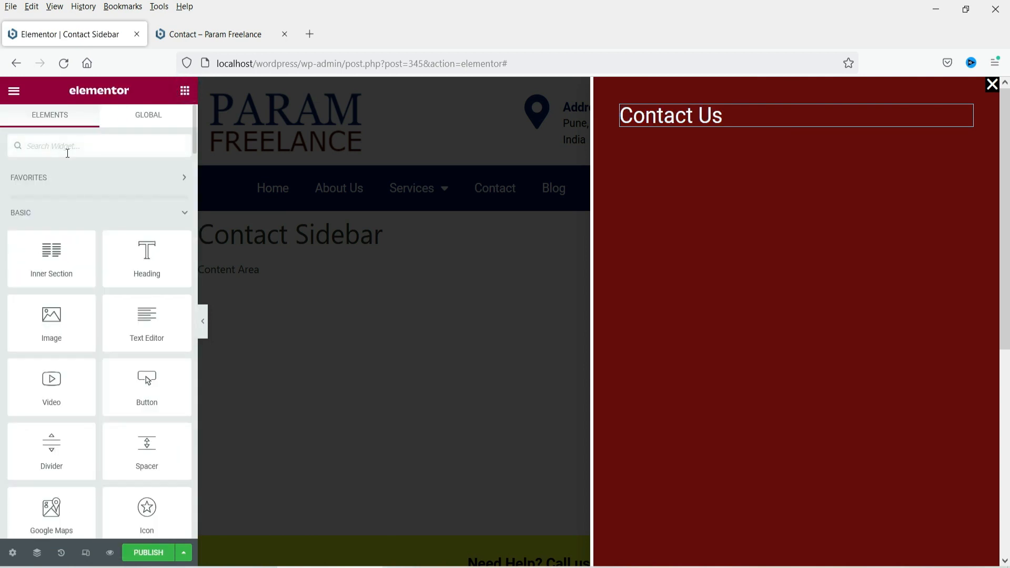
{"action": "type", "text": "icon"}
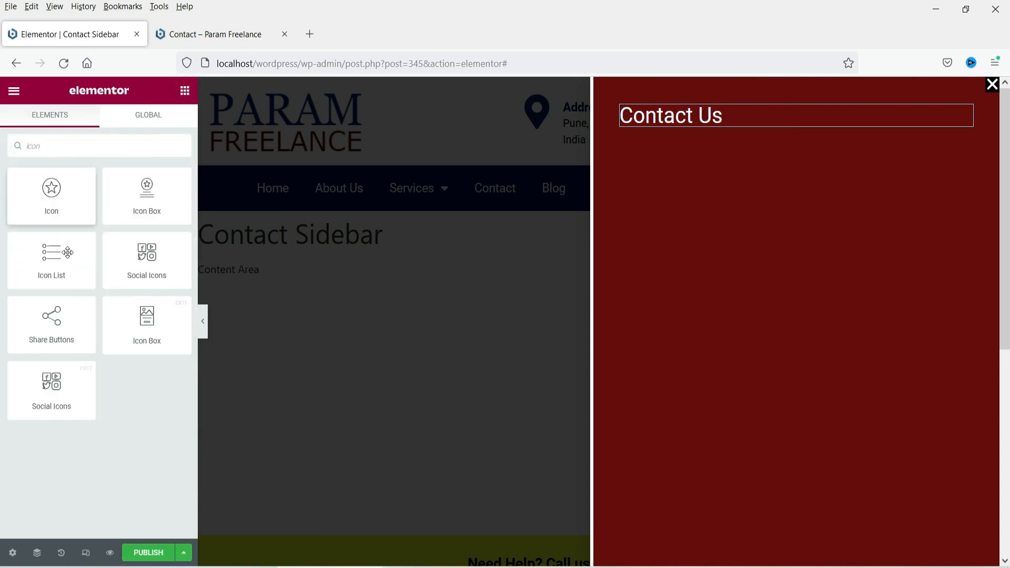
{"action": "left_click_drag", "start_coordinate": [51, 267], "coordinate": [692, 134]}
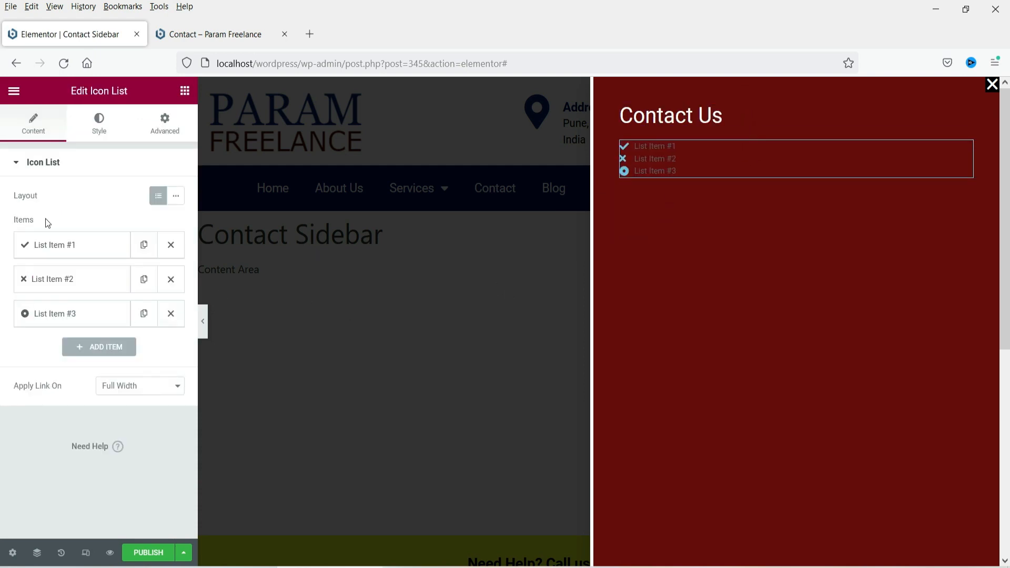
{"action": "left_click", "coordinate": [103, 136]}
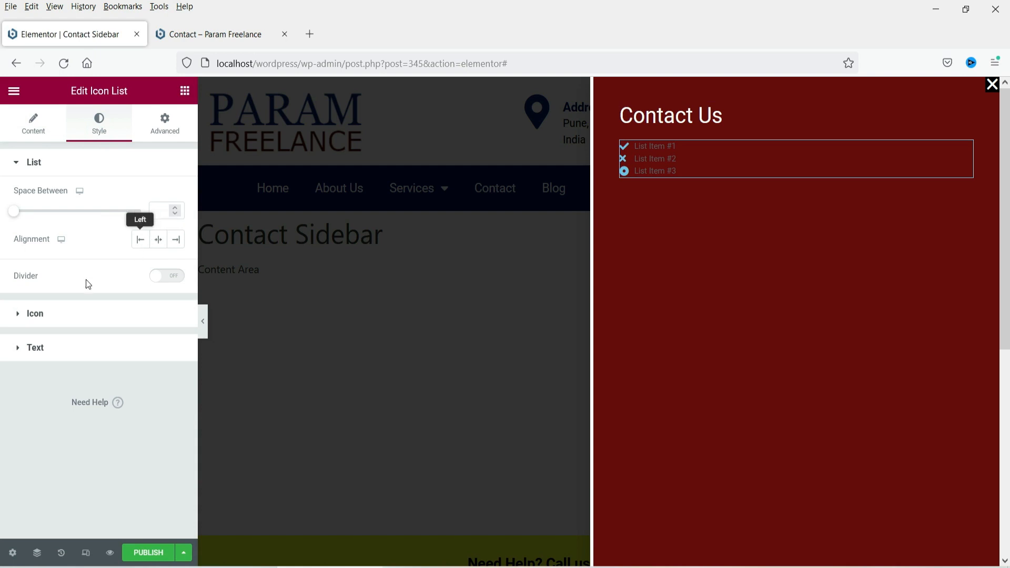
{"action": "left_click", "coordinate": [153, 211]}
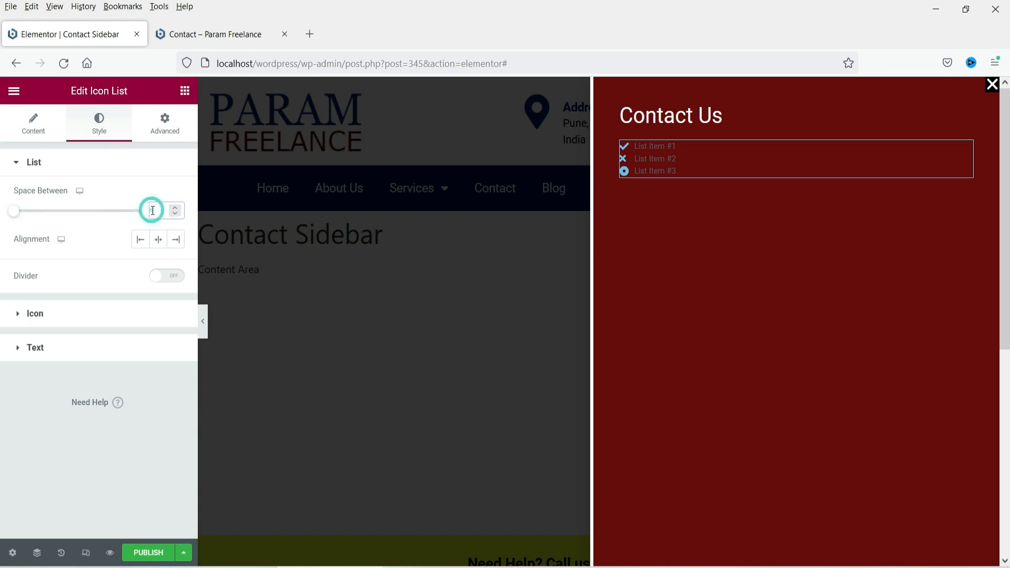
Set the list icons to the global white color and size 20
{"action": "left_click", "coordinate": [73, 313]}
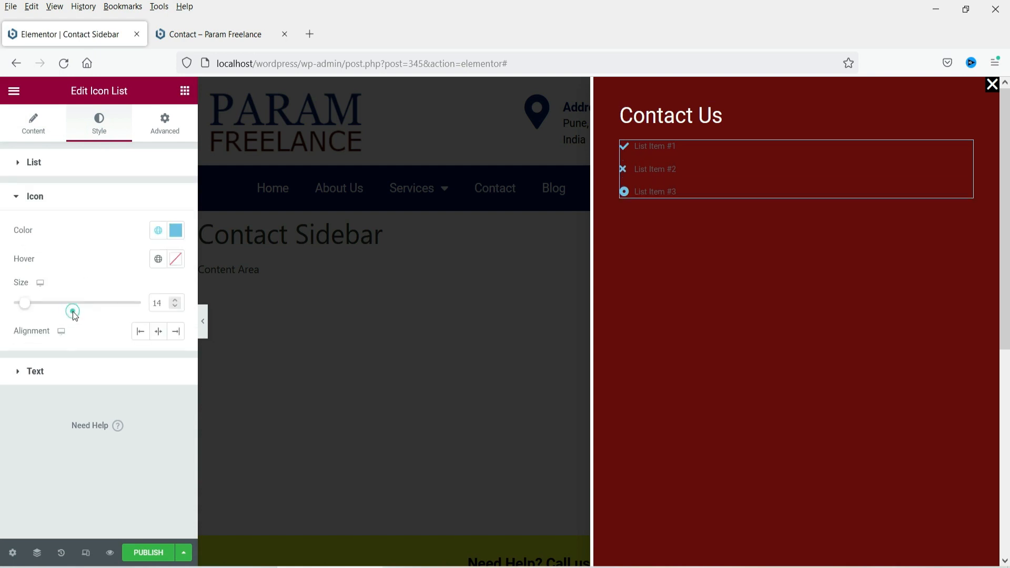
{"action": "left_click", "coordinate": [161, 230]}
{"action": "left_click", "coordinate": [47, 437]}
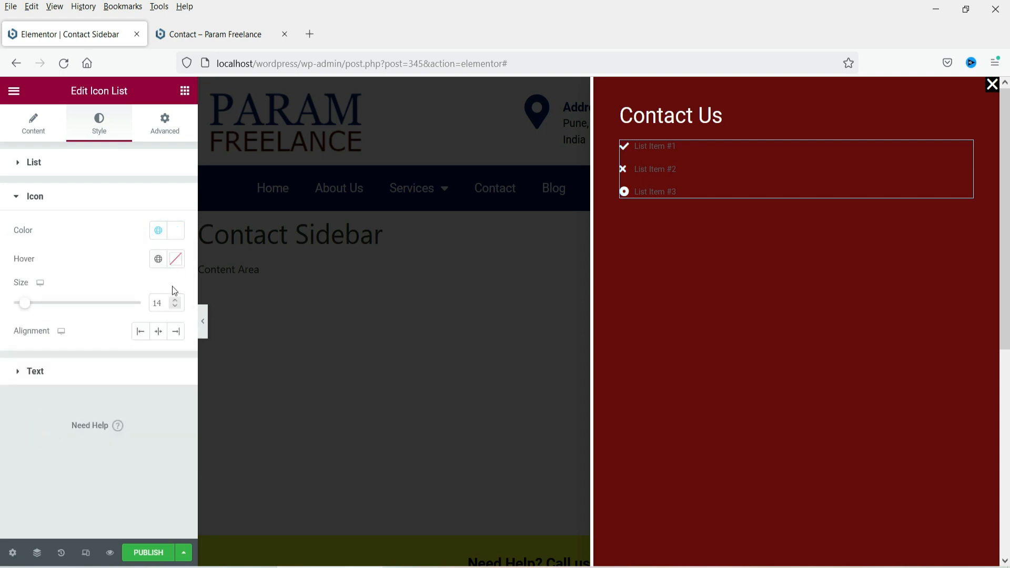
{"action": "left_click_drag", "start_coordinate": [162, 301], "coordinate": [138, 303]}
{"action": "type", "text": "20"}
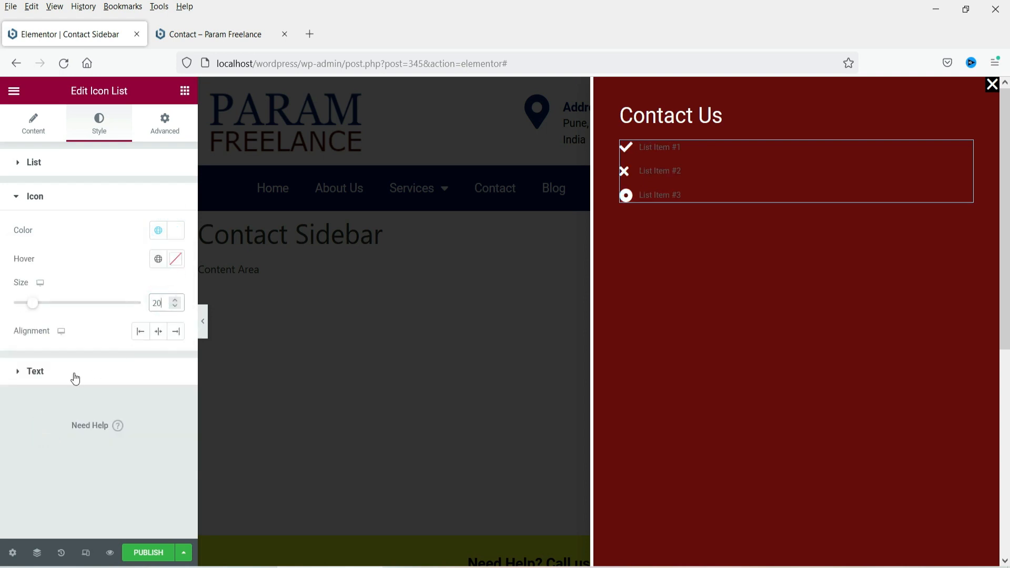
Set the list text to the global white color with an 18 px font size
{"action": "left_click", "coordinate": [75, 376]}
{"action": "left_click", "coordinate": [159, 265]}
{"action": "left_click", "coordinate": [46, 471]}
{"action": "left_click", "coordinate": [176, 366]}
{"action": "left_click", "coordinate": [150, 474]}
{"action": "type", "text": "18"}
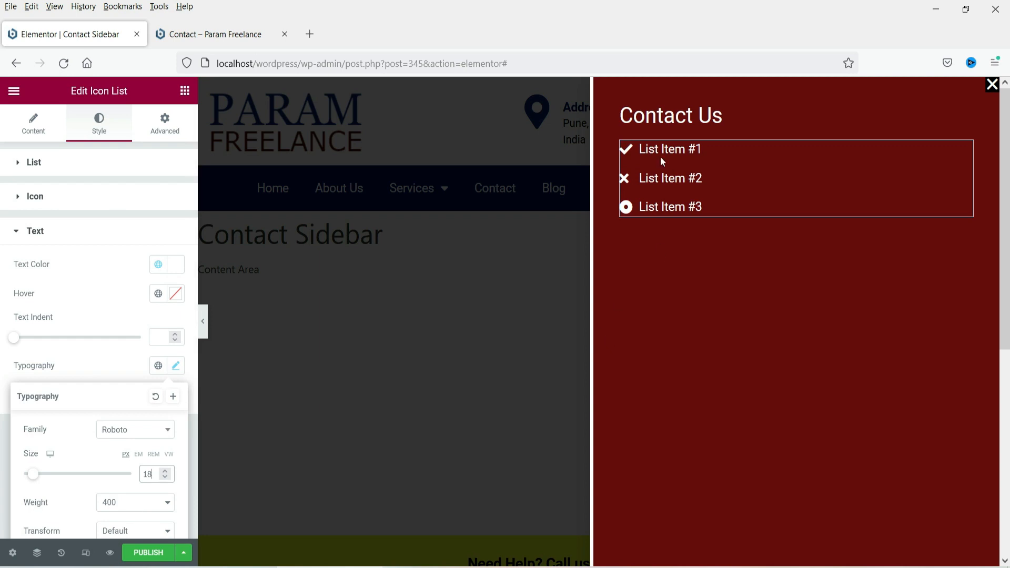
Replace the first list item's check icon with a telephone icon from the icon library
{"action": "left_click", "coordinate": [32, 125]}
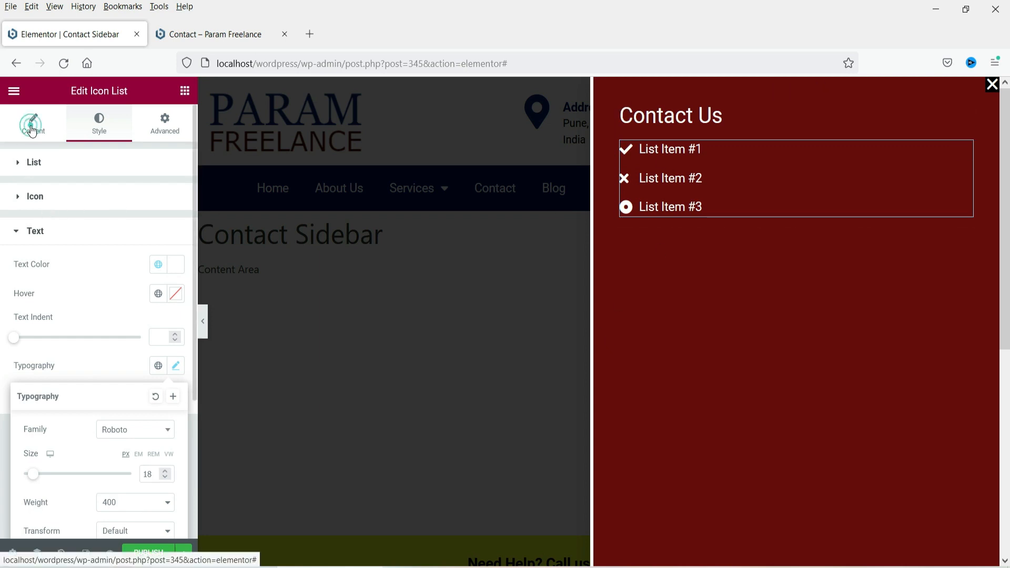
{"action": "left_click", "coordinate": [59, 243]}
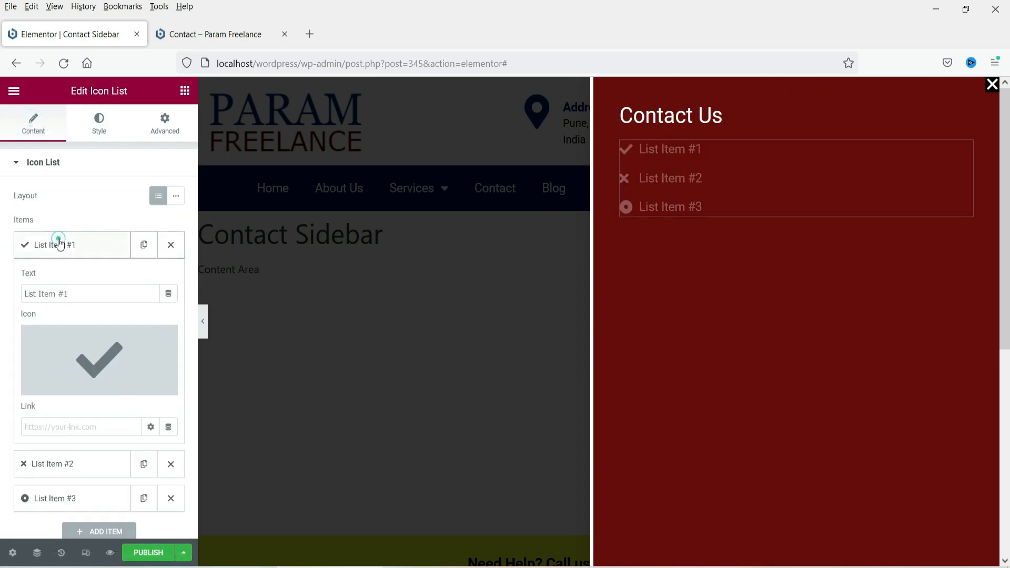
{"action": "left_click", "coordinate": [65, 345]}
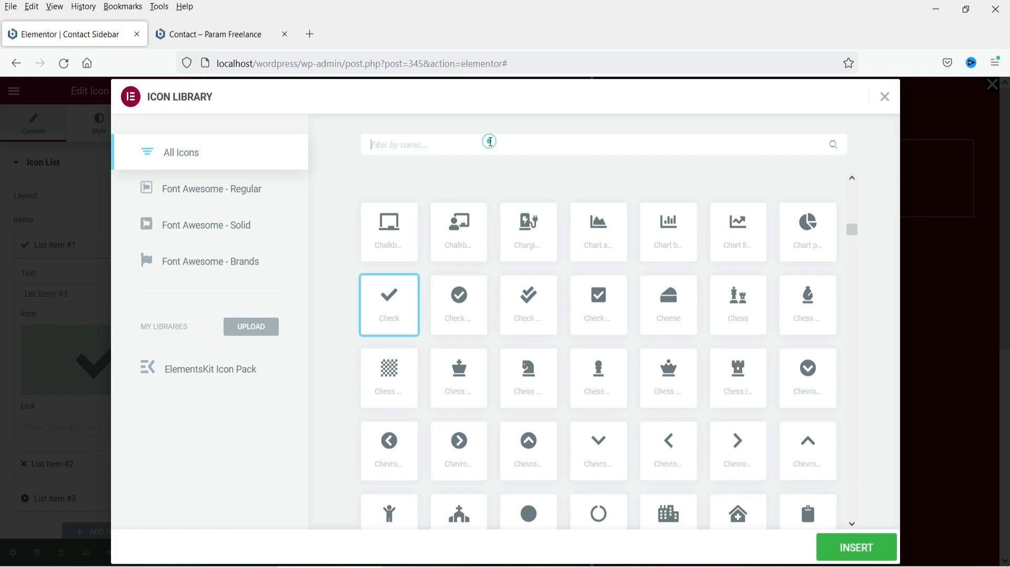
{"action": "type", "text": "call"}
{"action": "left_click_drag", "start_coordinate": [410, 150], "coordinate": [222, 148]}
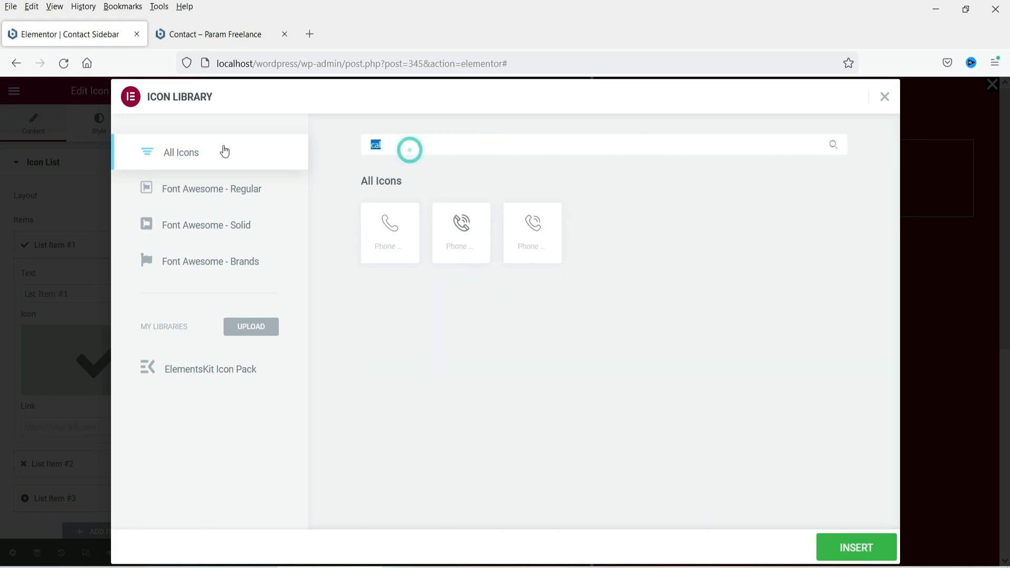
{"action": "type", "text": "phon"}
{"action": "left_click", "coordinate": [408, 376]}
{"action": "left_click", "coordinate": [857, 550]}
Set the first list item's text to "Call:" plus the phone number, and link it to that number with the tel: prefix
{"action": "triple_click", "coordinate": [97, 294]}
{"action": "type", "text": "C"}
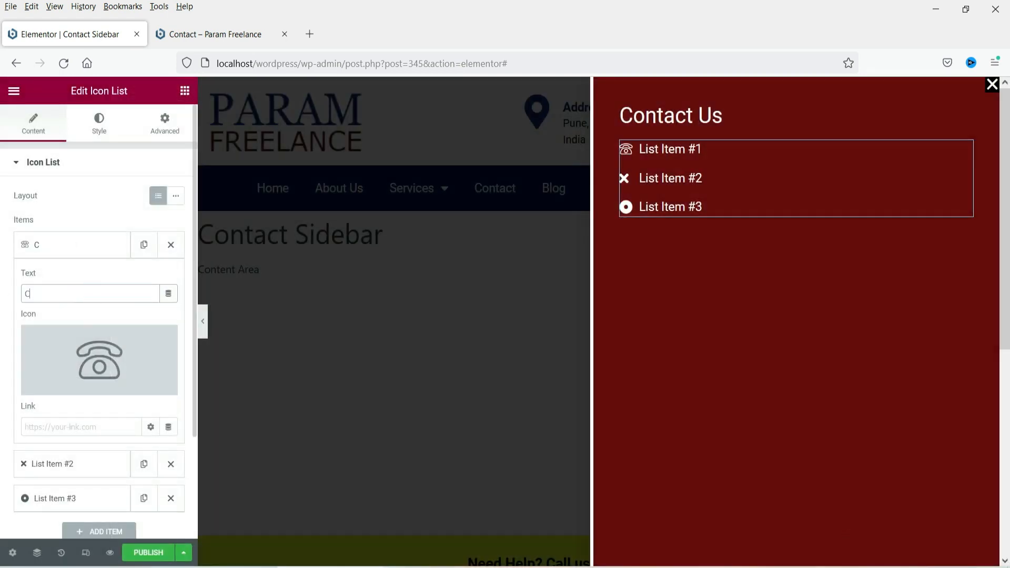
{"action": "type", "text": "all: 123-456-7890"}
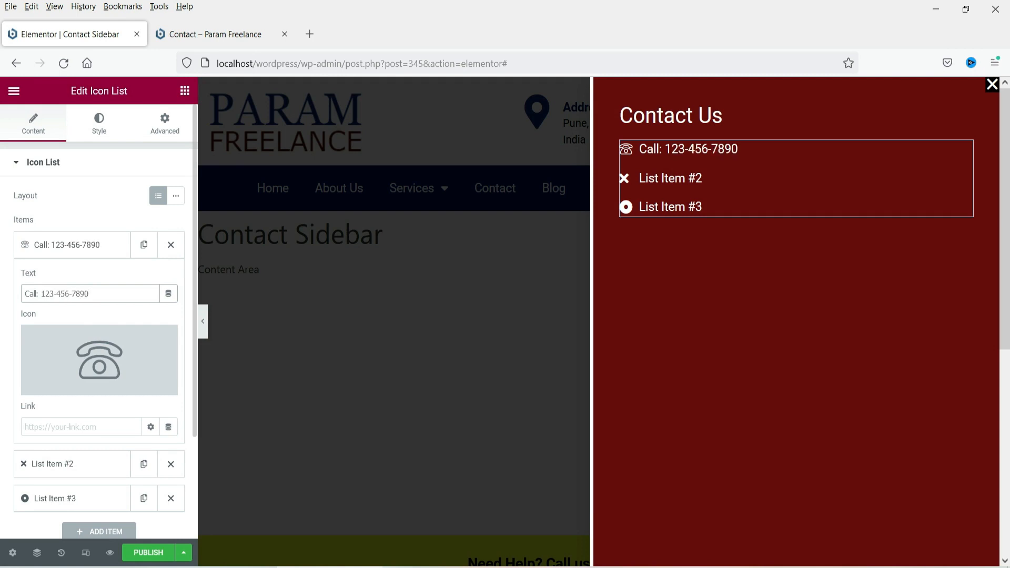
{"action": "left_click", "coordinate": [47, 432]}
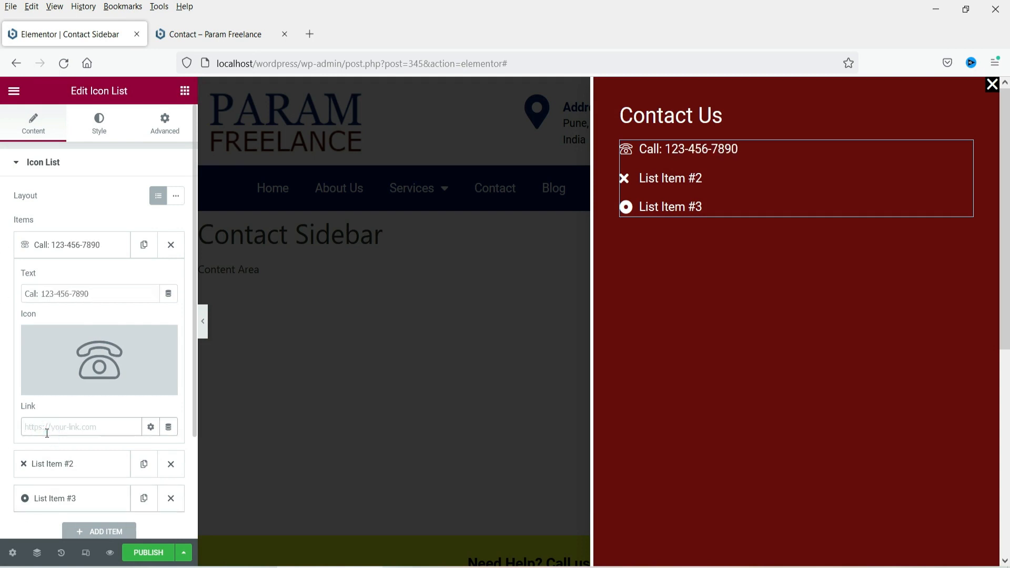
{"action": "type", "text": "tel:123-456-7890"}
{"action": "left_click", "coordinate": [75, 250]}
Replace the second list item's icon with an outlined envelope from the icon library
{"action": "left_click", "coordinate": [69, 273]}
{"action": "left_click", "coordinate": [92, 381]}
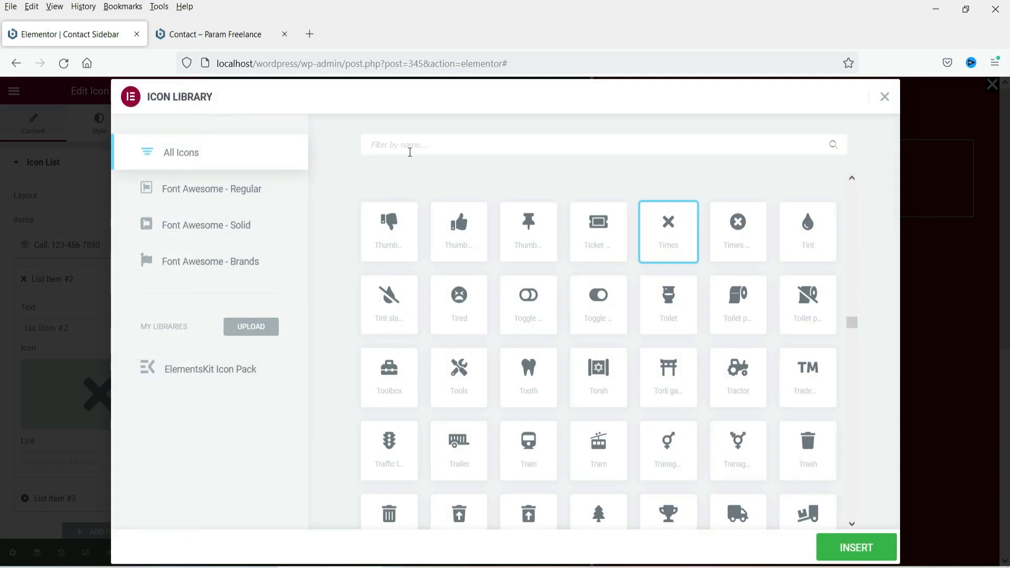
{"action": "left_click", "coordinate": [409, 146]}
{"action": "type", "text": "enve"}
{"action": "double_click", "coordinate": [390, 231]}
Set the second list item's text to the contact e-mail address and link it to that address with the mailto: prefix
{"action": "triple_click", "coordinate": [67, 327]}
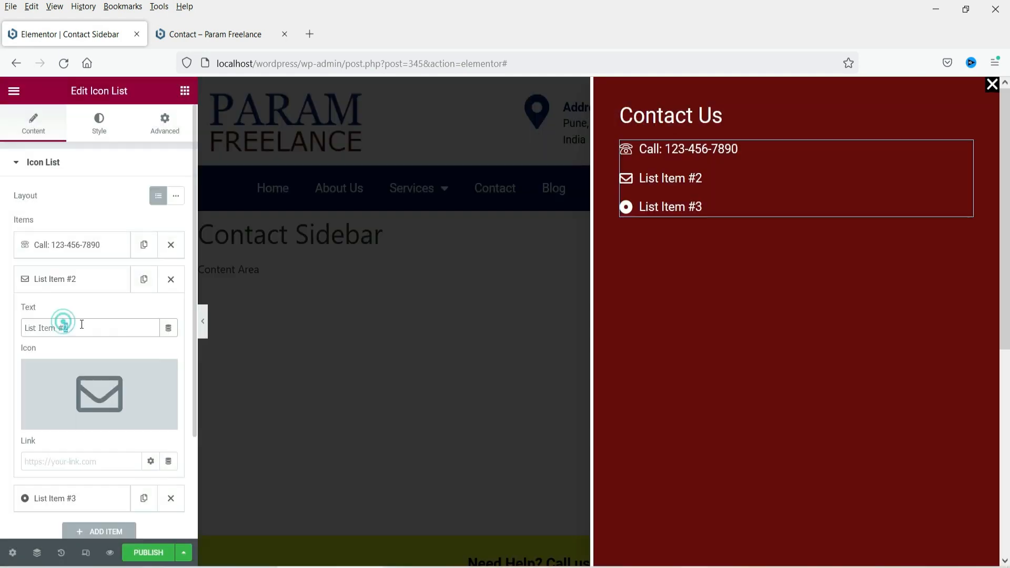
{"action": "type", "text": "info@domain.com"}
{"action": "triple_click", "coordinate": [109, 328]}
{"action": "key", "text": "ctrl+c"}
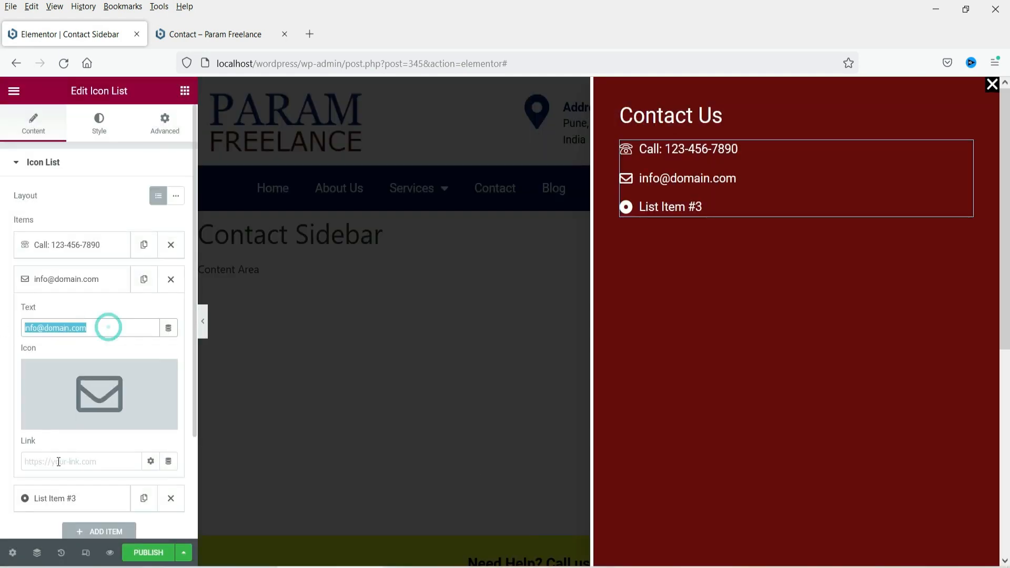
{"action": "left_click", "coordinate": [57, 461]}
{"action": "type", "text": "con"}
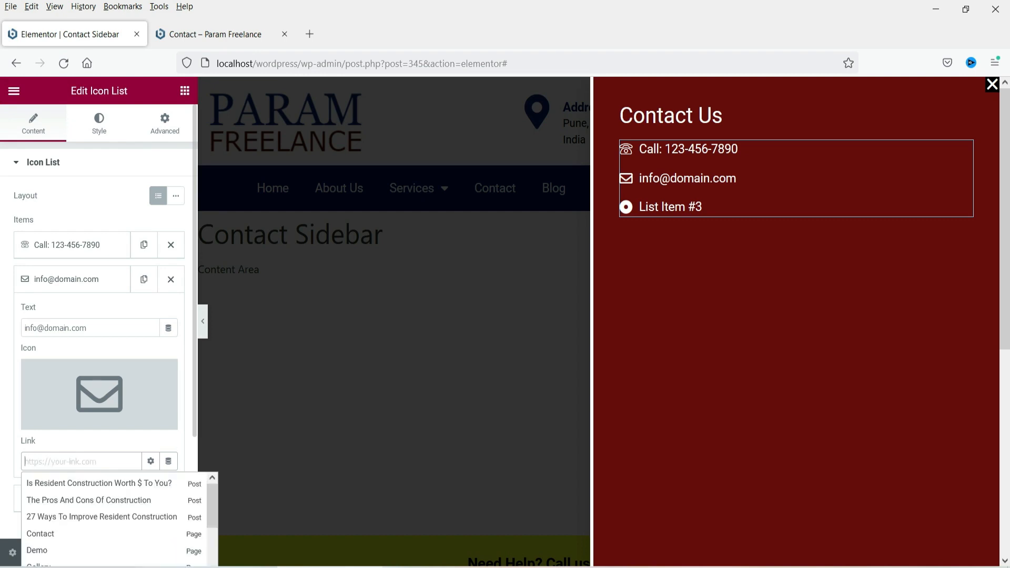
{"action": "key", "text": "BackSpace"}
{"action": "key", "text": "BackSpace"}
{"action": "key", "text": "BackSpace"}
{"action": "type", "text": "mailto:"}
{"action": "key", "text": "ctrl+v"}
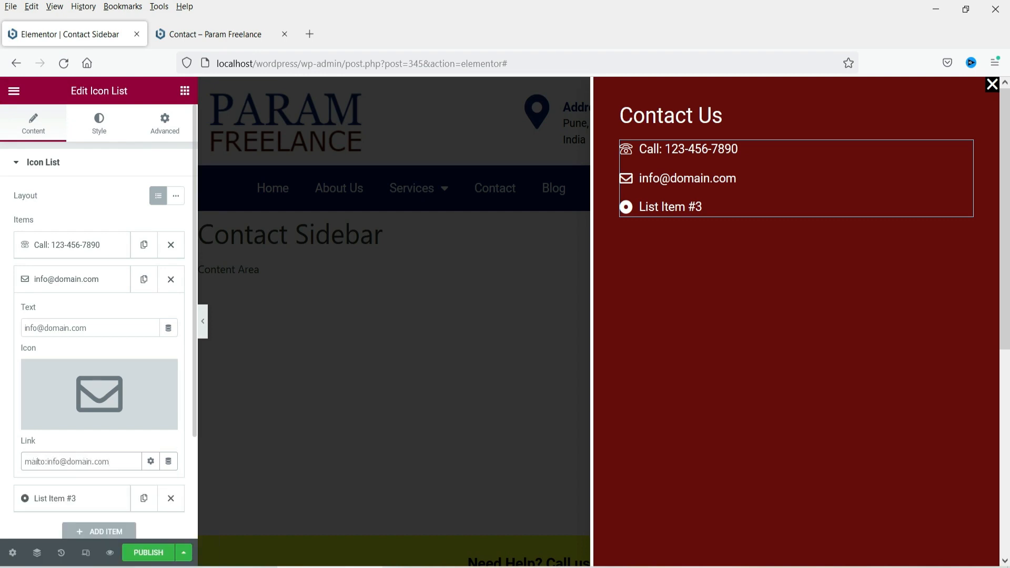
Set the third list item's text to the business's street address with city and state
{"action": "left_click", "coordinate": [15, 289]}
{"action": "left_click", "coordinate": [64, 314]}
{"action": "triple_click", "coordinate": [81, 363]}
{"action": "type", "text": "123"}
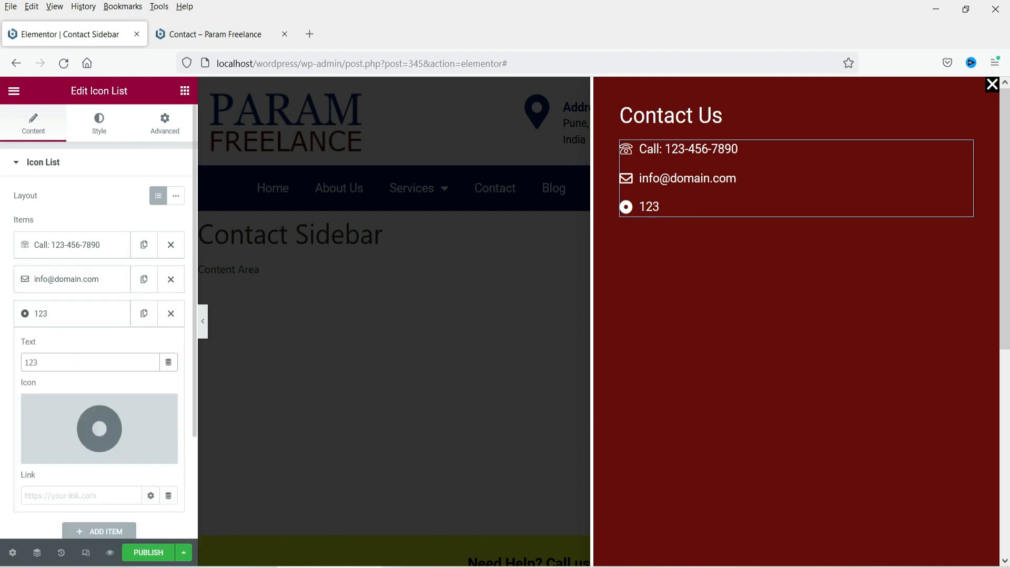
{"action": "type", "text": " street park, Dallas, Texas"}
Replace the third list item's icon with an outlined map marker found by filtering the icon library for "map"
{"action": "left_click", "coordinate": [99, 429]}
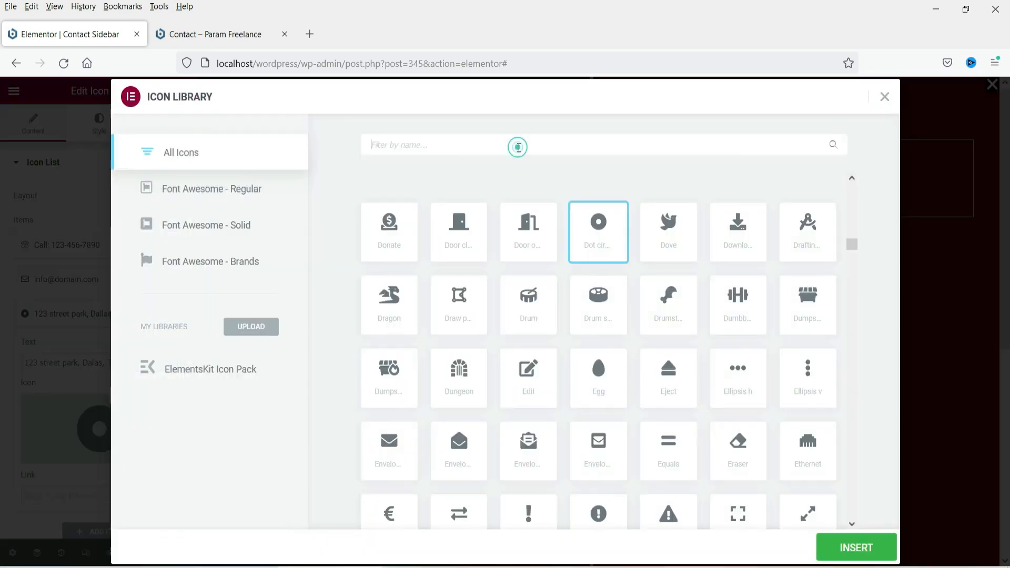
{"action": "type", "text": "map"}
{"action": "double_click", "coordinate": [609, 319]}
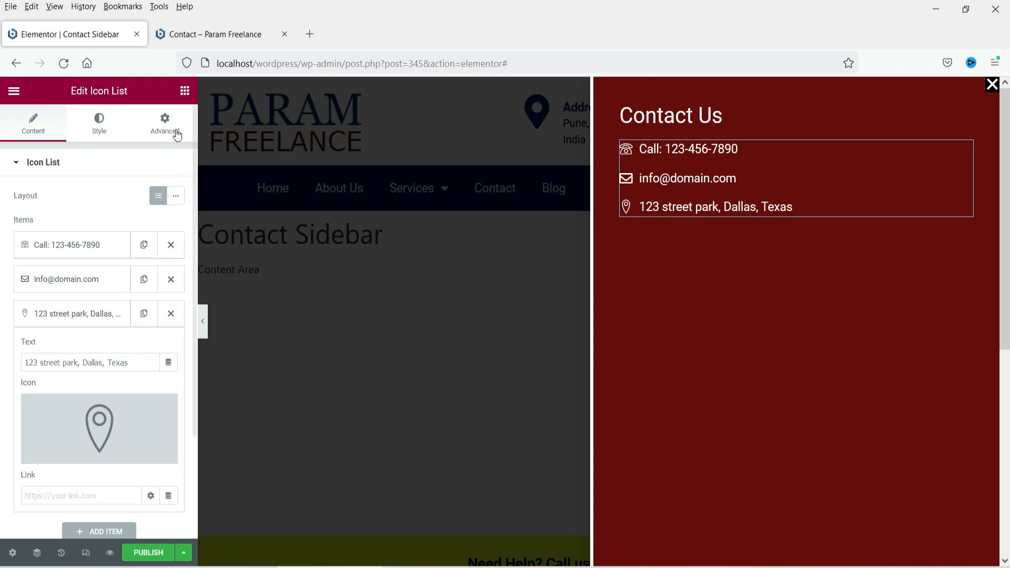
Add a divider below the contact icon list and set its color to the global white
{"action": "left_click", "coordinate": [184, 90]}
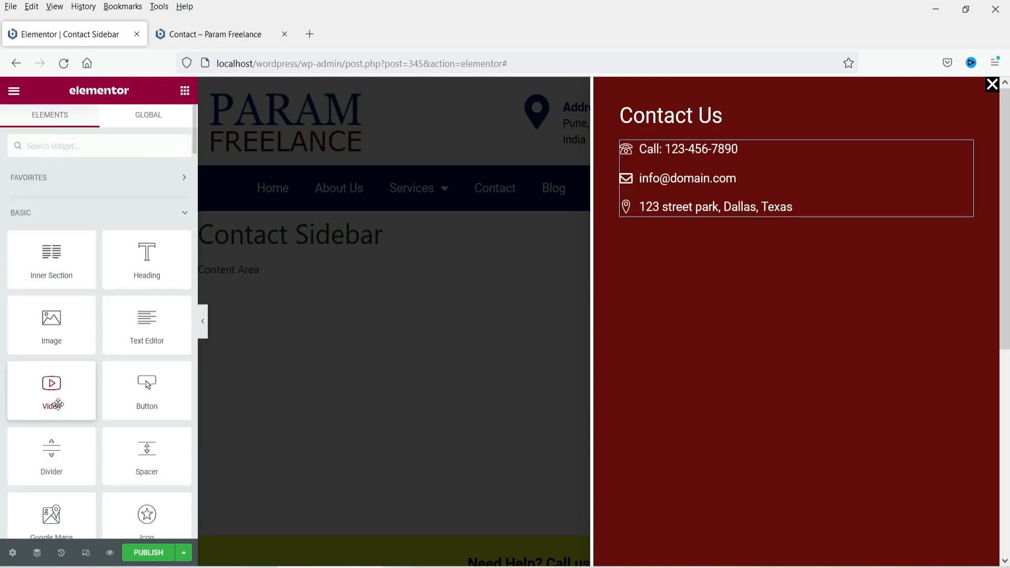
{"action": "left_click_drag", "start_coordinate": [51, 452], "coordinate": [740, 223]}
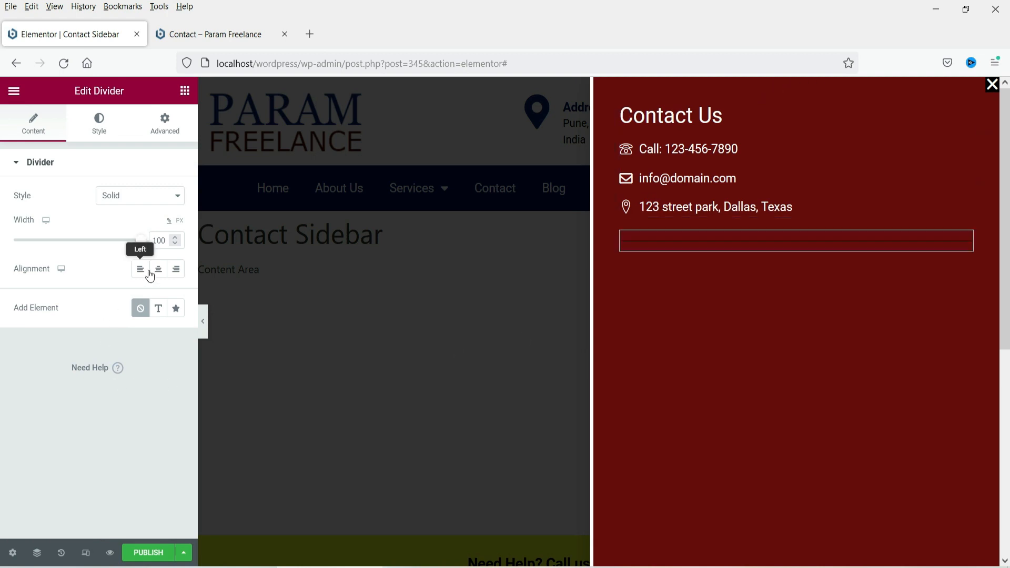
{"action": "left_click", "coordinate": [99, 124]}
{"action": "left_click", "coordinate": [158, 196]}
{"action": "left_click", "coordinate": [67, 403]}
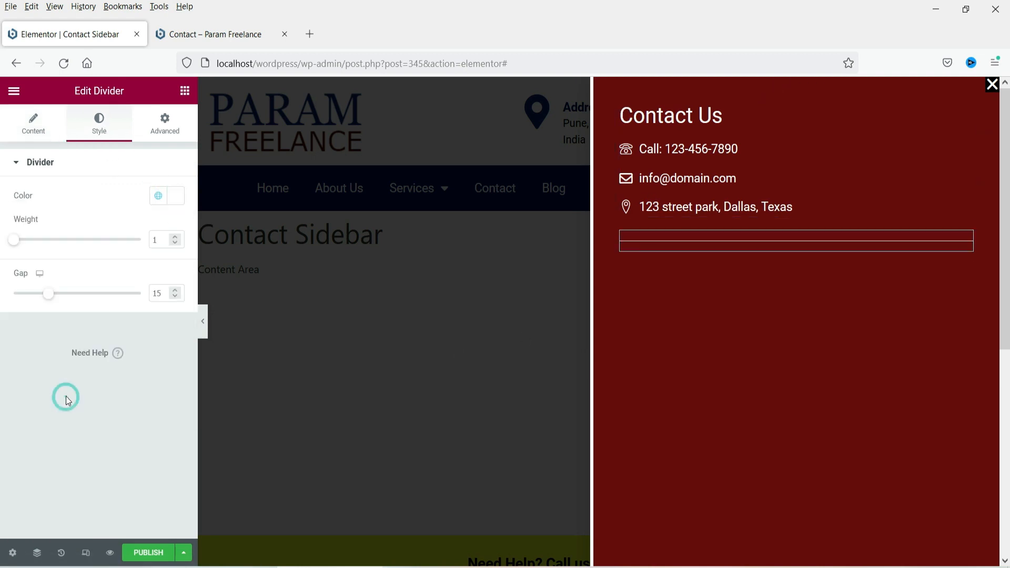
Add a text block below the divider reading "Please fill in form below." in global white at 20 px
{"action": "left_click", "coordinate": [184, 91]}
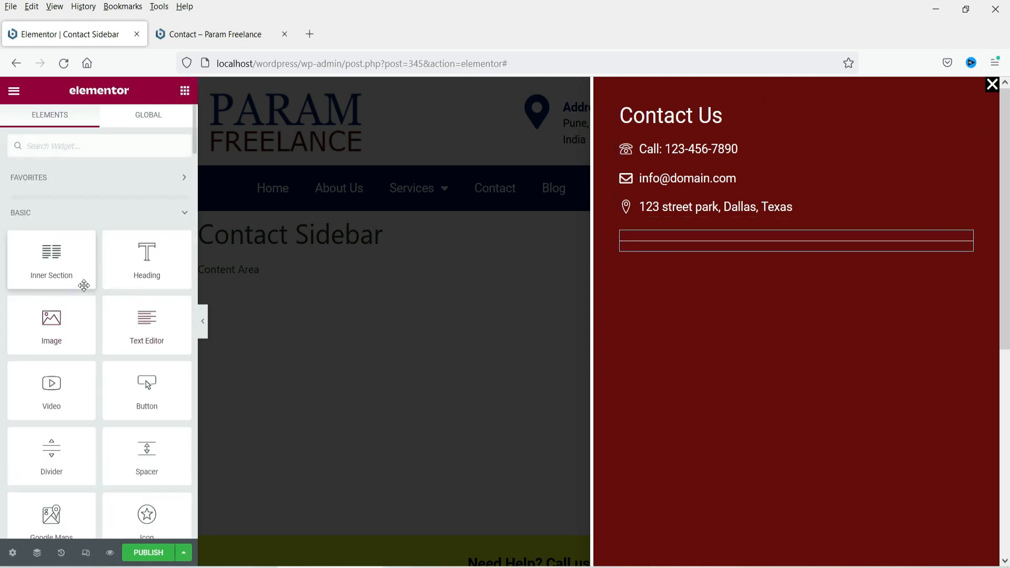
{"action": "left_click_drag", "start_coordinate": [138, 324], "coordinate": [700, 252]}
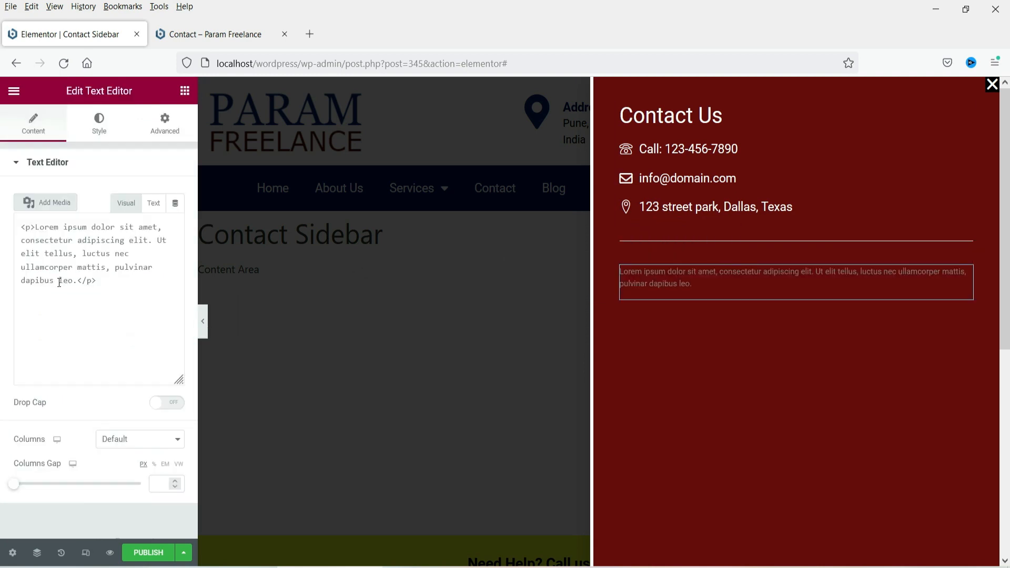
{"action": "triple_click", "coordinate": [70, 366]}
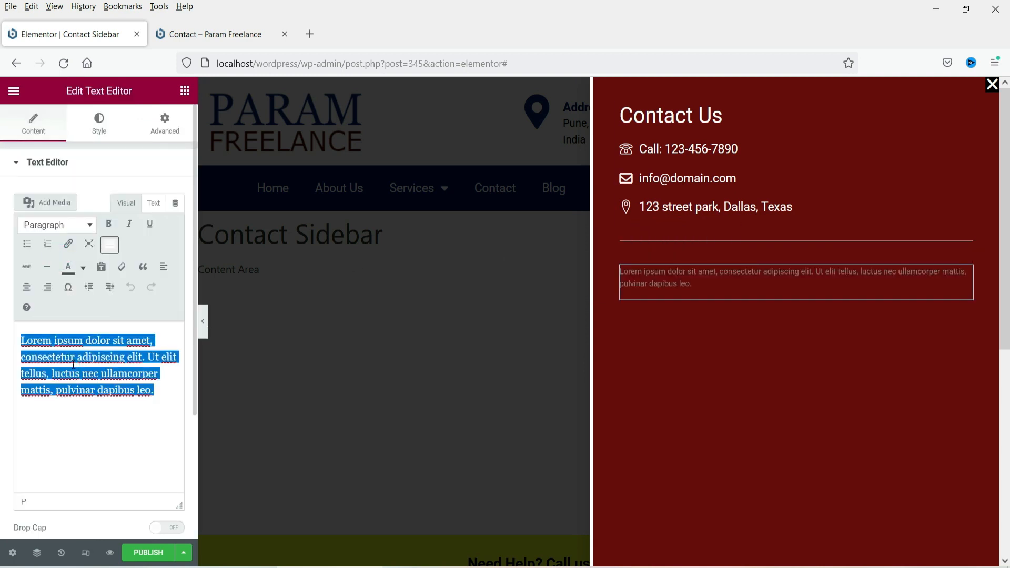
{"action": "type", "text": "P"}
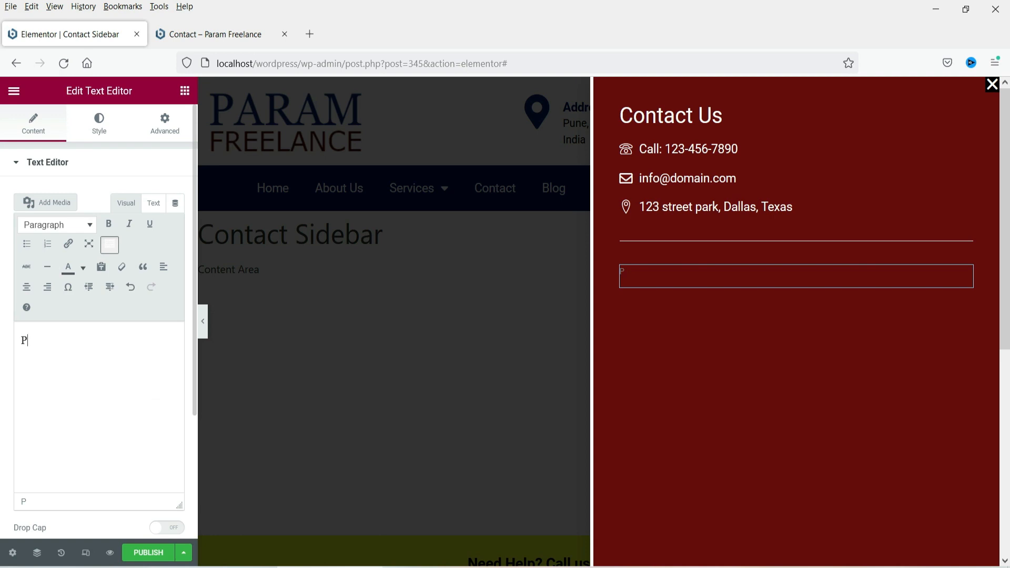
{"action": "type", "text": "lease fill in form below."}
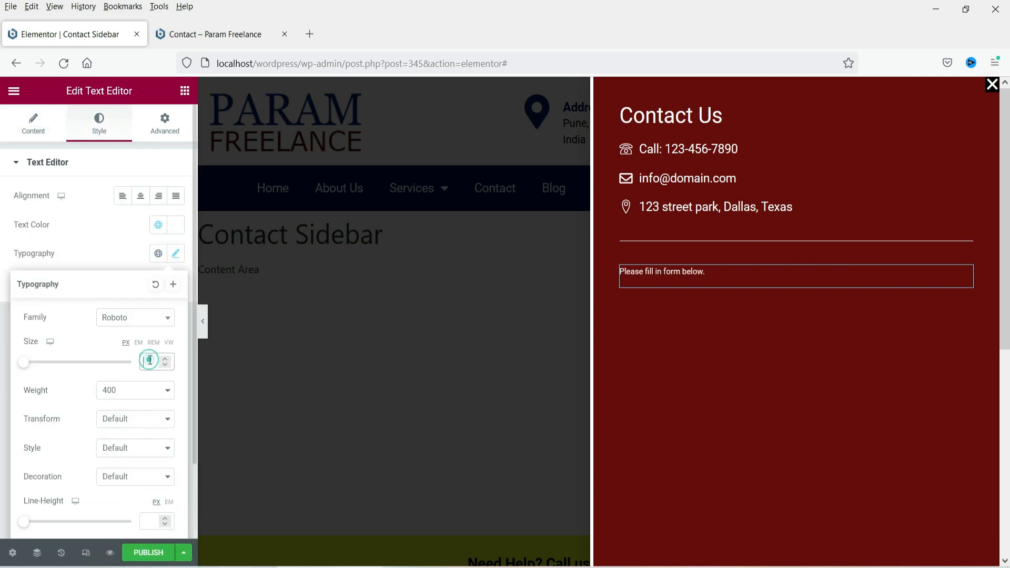
{"action": "type", "text": "20"}
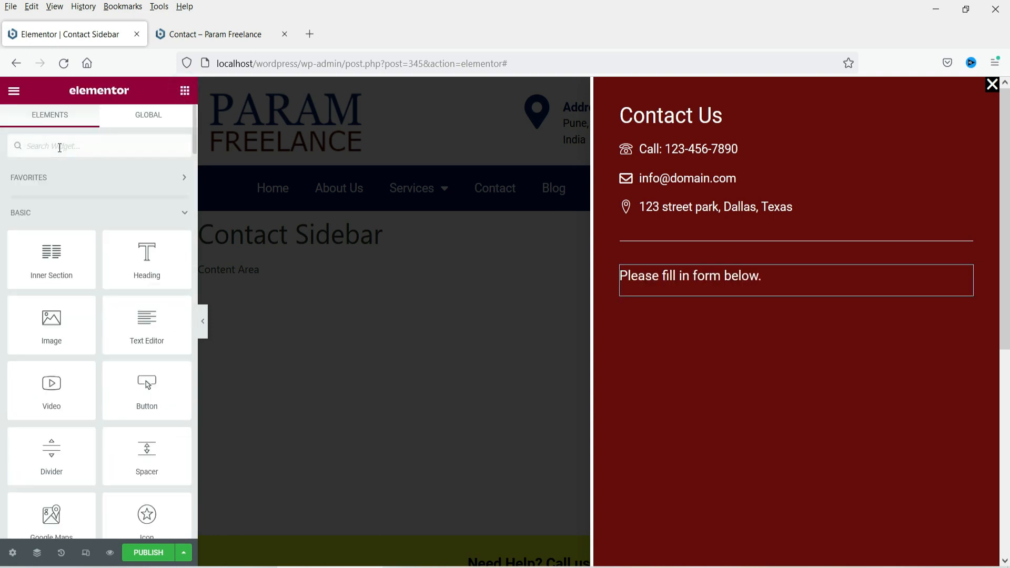
Add a Form widget below the text block and duplicate its Email field
{"action": "type", "text": "form"}
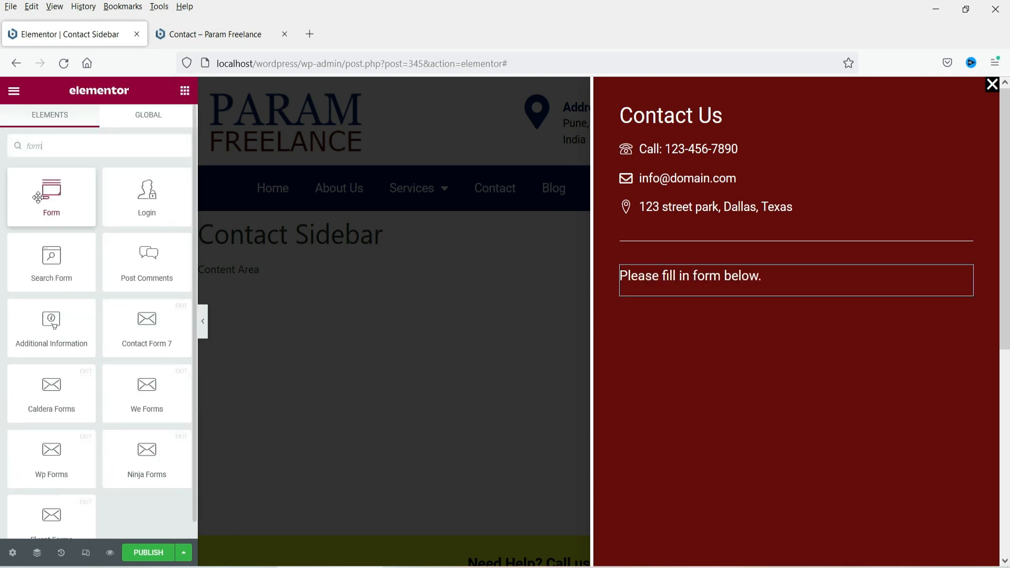
{"action": "left_click_drag", "start_coordinate": [40, 195], "coordinate": [696, 292]}
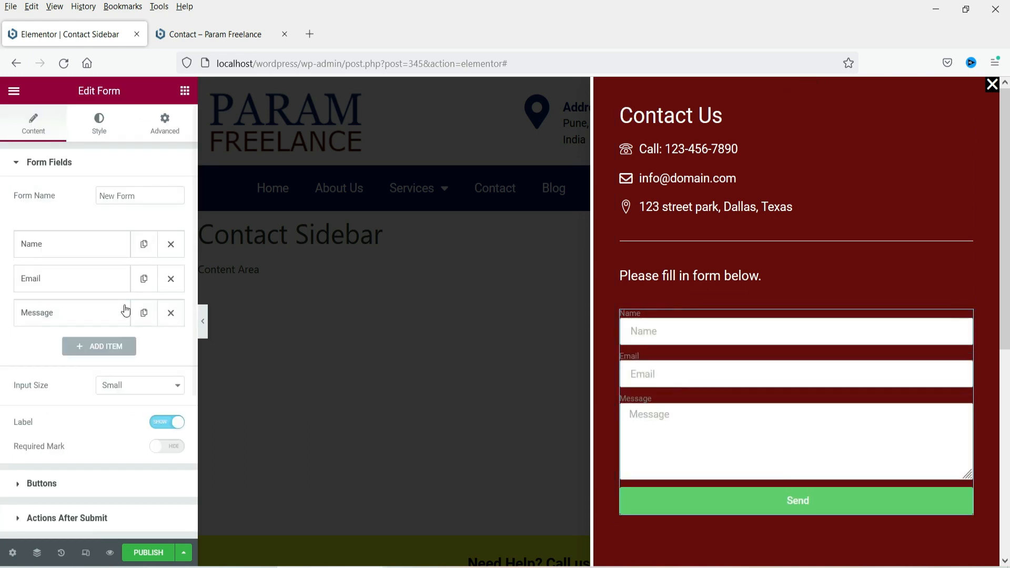
{"action": "left_click", "coordinate": [136, 286]}
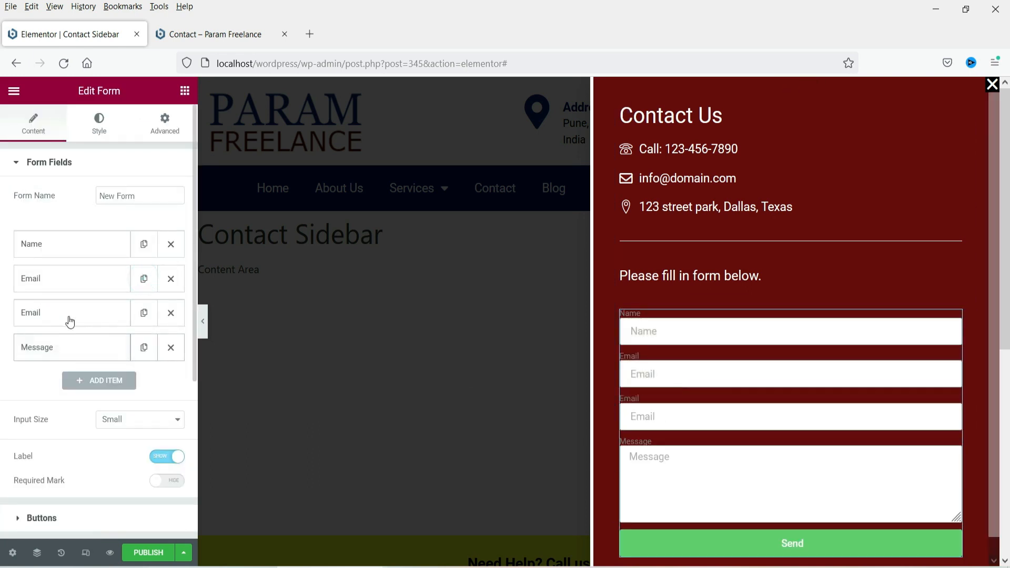
Turn the duplicated form field into a Tel field with the label and placeholder "Phone"
{"action": "left_click", "coordinate": [68, 316]}
{"action": "left_click", "coordinate": [136, 373]}
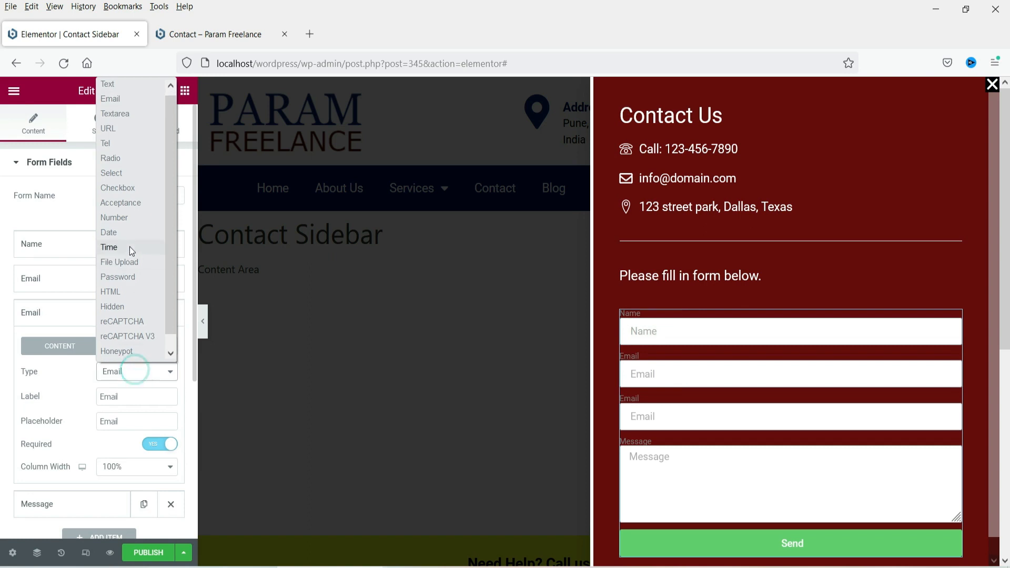
{"action": "left_click", "coordinate": [115, 143]}
{"action": "left_click_drag", "start_coordinate": [138, 397], "coordinate": [45, 387]}
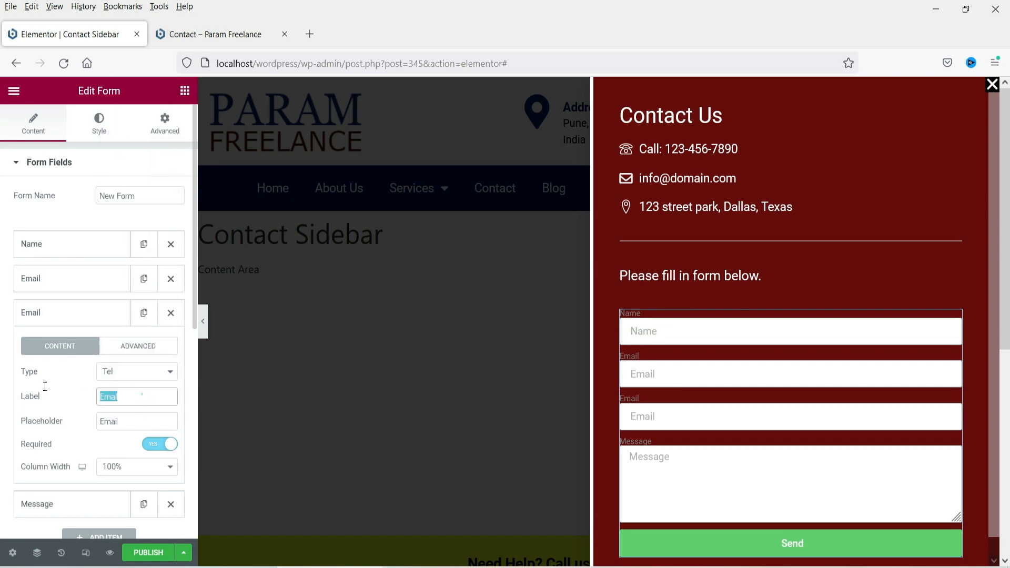
{"action": "type", "text": "Pho"}
{"action": "left_click_drag", "start_coordinate": [126, 420], "coordinate": [47, 424]}
{"action": "type", "text": "Phone"}
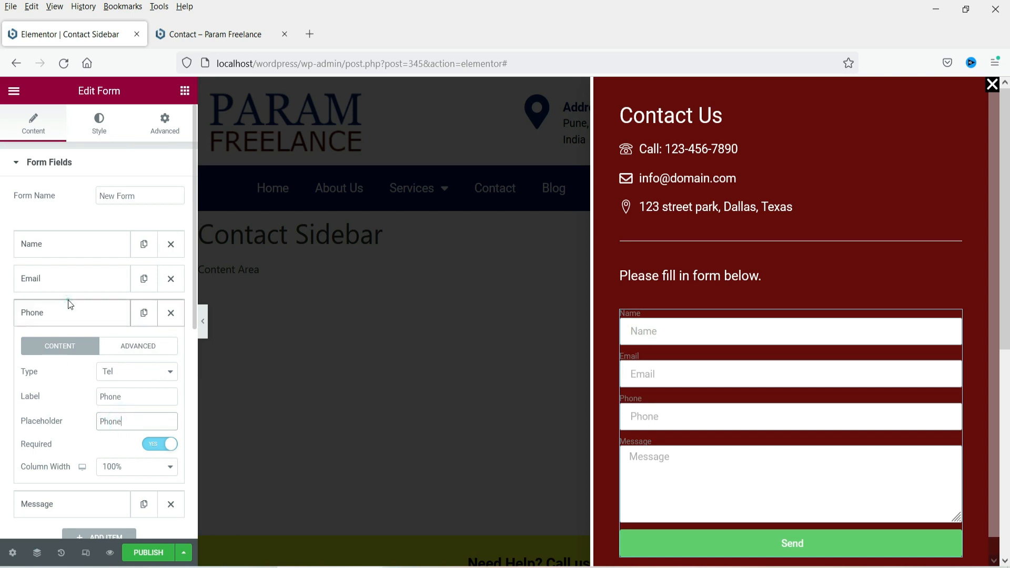
{"action": "left_click", "coordinate": [67, 315]}
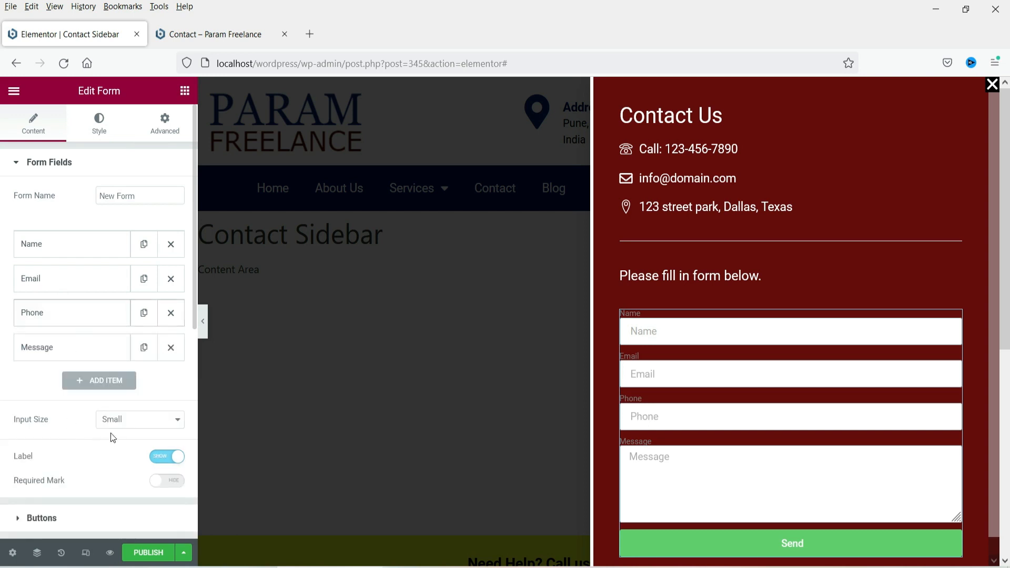
Set the form's input size to Medium and hide the field labels
{"action": "left_click", "coordinate": [124, 424]}
{"action": "left_click", "coordinate": [125, 470]}
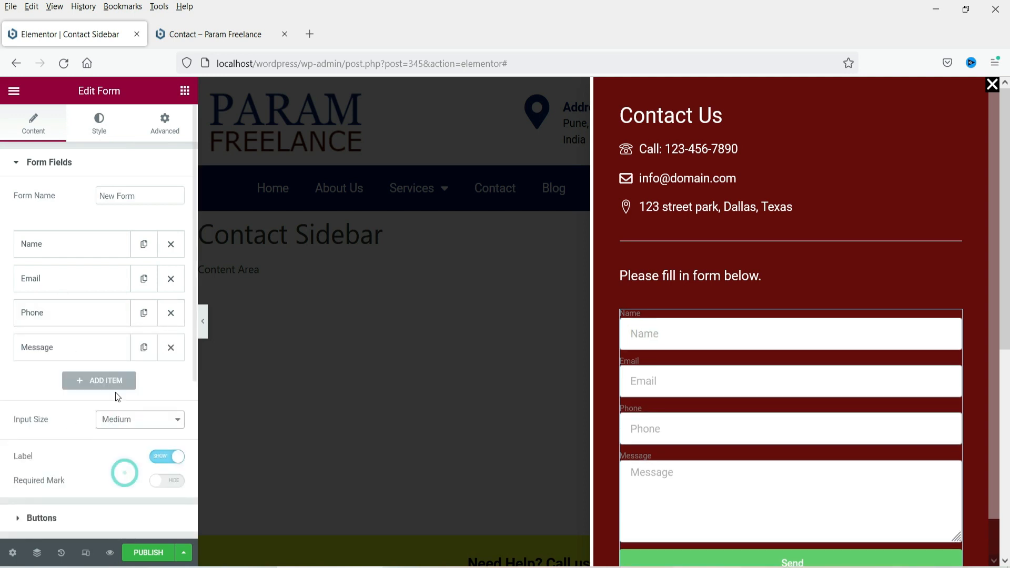
{"action": "scroll", "coordinate": [117, 394], "scroll_direction": "down", "scroll_amount": 4}
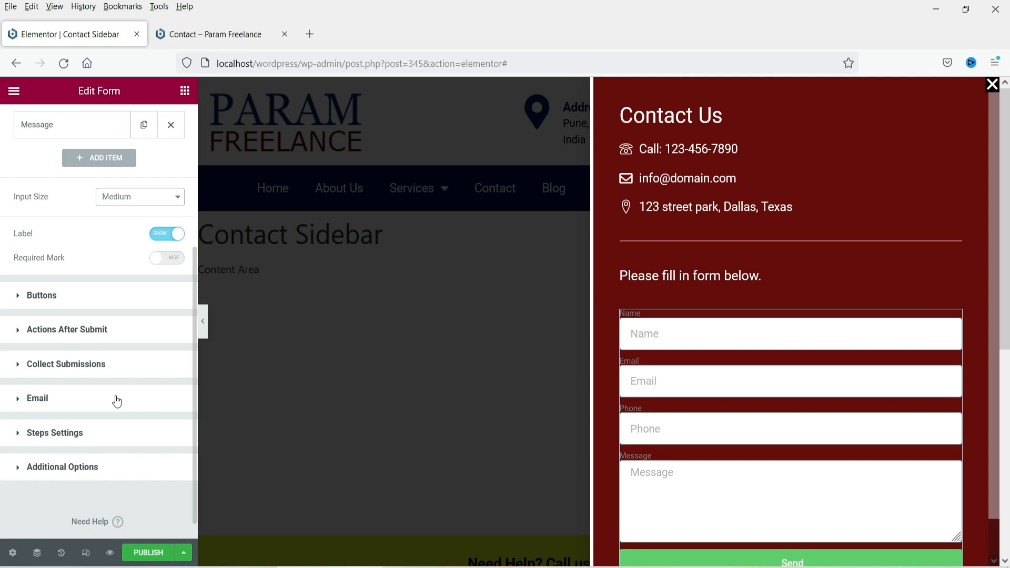
{"action": "left_click", "coordinate": [157, 238]}
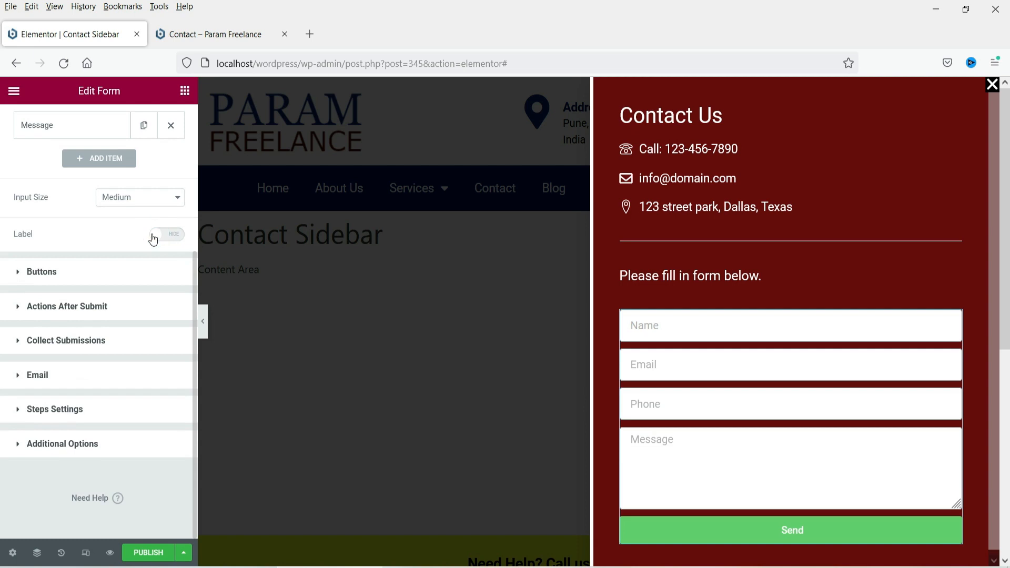
Set the text color of the form fields to the global black
{"action": "scroll", "coordinate": [84, 248], "scroll_direction": "up", "scroll_amount": 3}
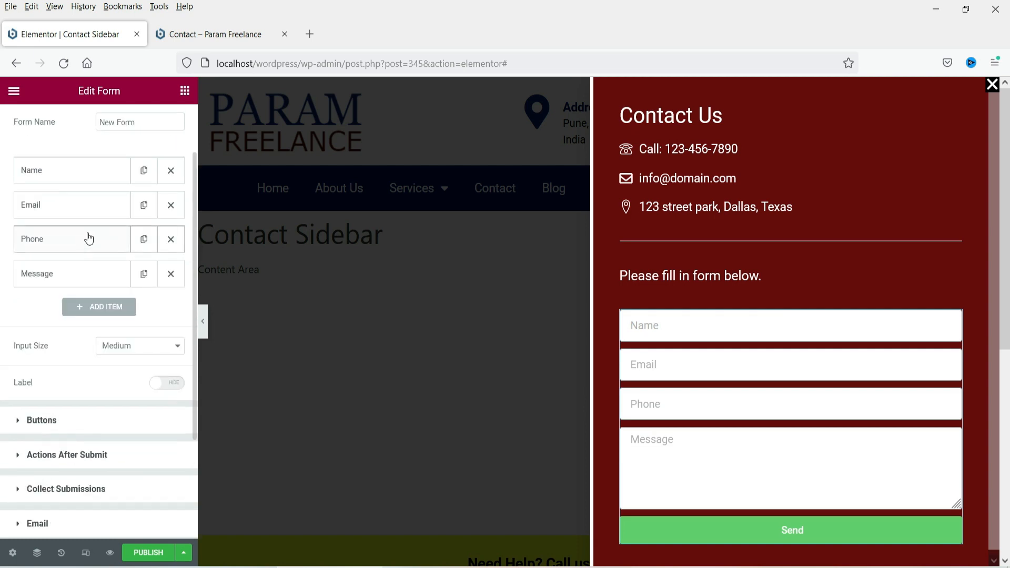
{"action": "scroll", "coordinate": [102, 137], "scroll_direction": "up", "scroll_amount": 2}
{"action": "left_click", "coordinate": [102, 135]}
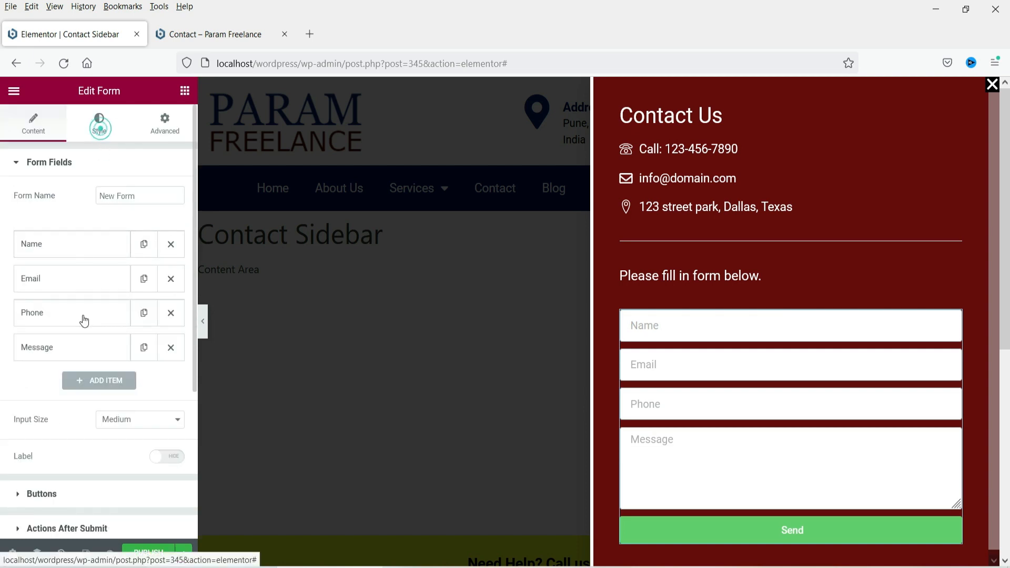
{"action": "scroll", "coordinate": [88, 307], "scroll_direction": "down", "scroll_amount": 5}
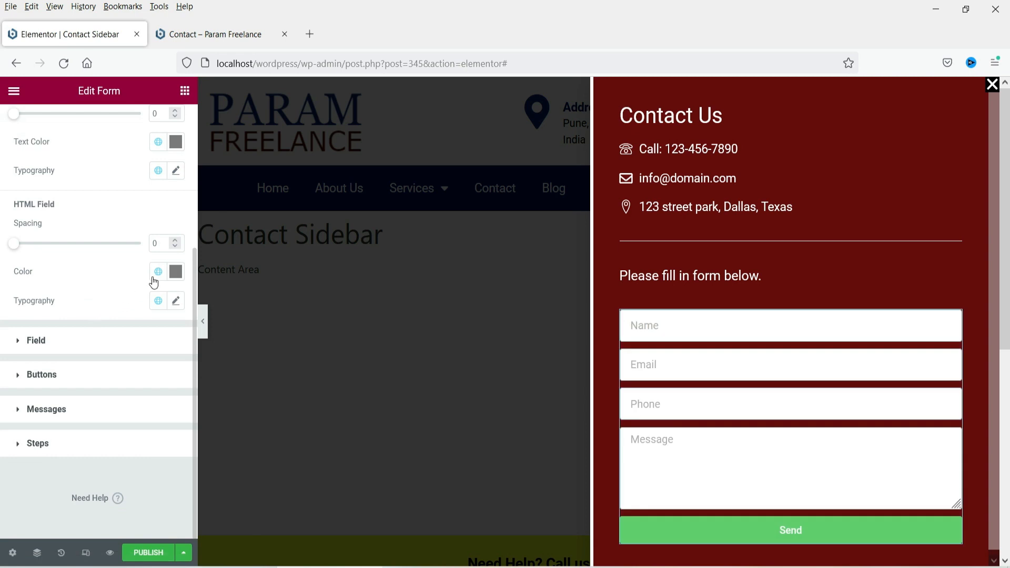
{"action": "left_click", "coordinate": [86, 342]}
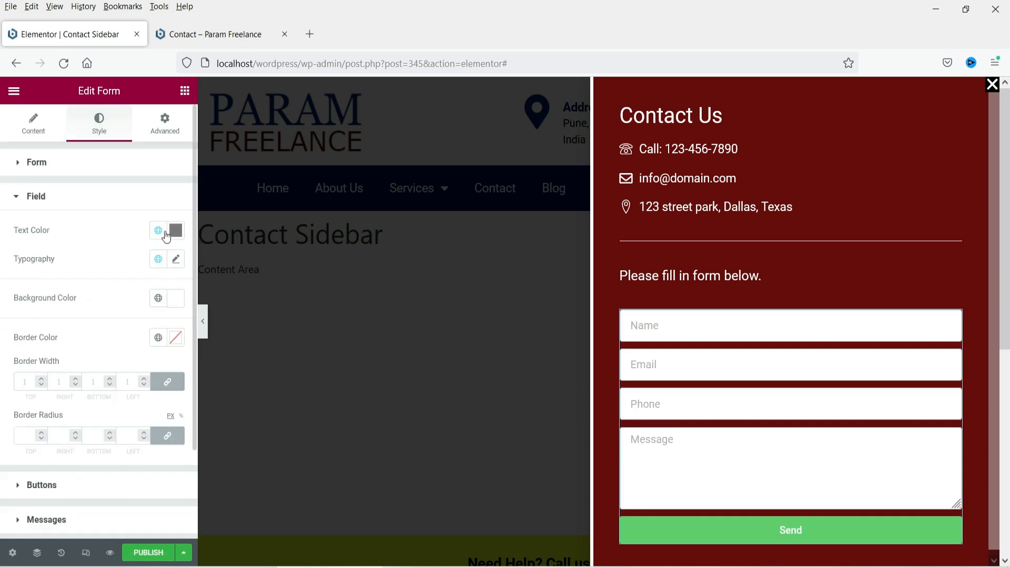
{"action": "left_click", "coordinate": [166, 232]}
{"action": "left_click", "coordinate": [75, 412]}
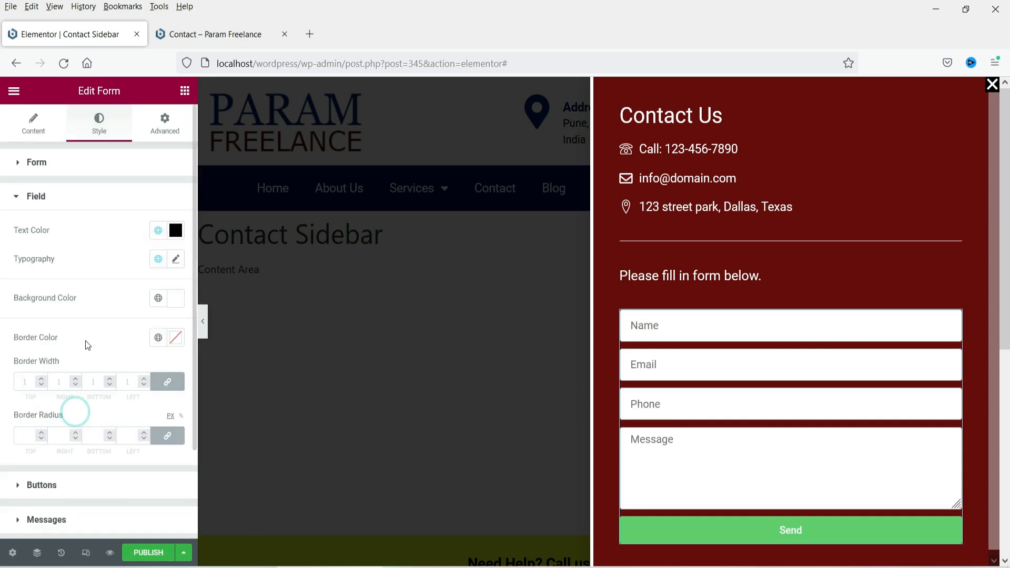
Set the background color of the form's submit button to the global black
{"action": "scroll", "coordinate": [97, 379], "scroll_direction": "down", "scroll_amount": 3}
{"action": "left_click", "coordinate": [90, 373]}
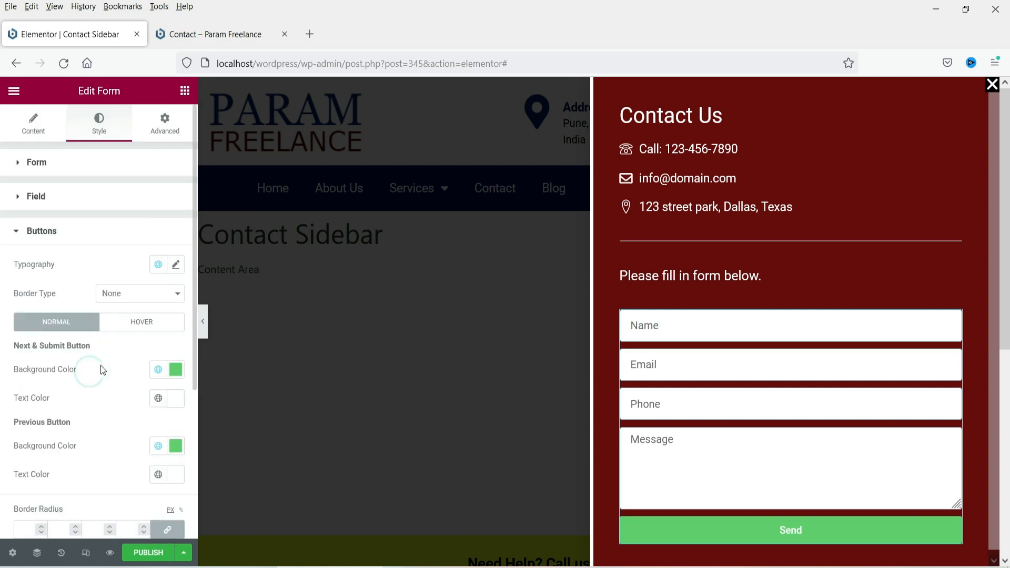
{"action": "left_click", "coordinate": [158, 369]}
{"action": "left_click", "coordinate": [55, 315]}
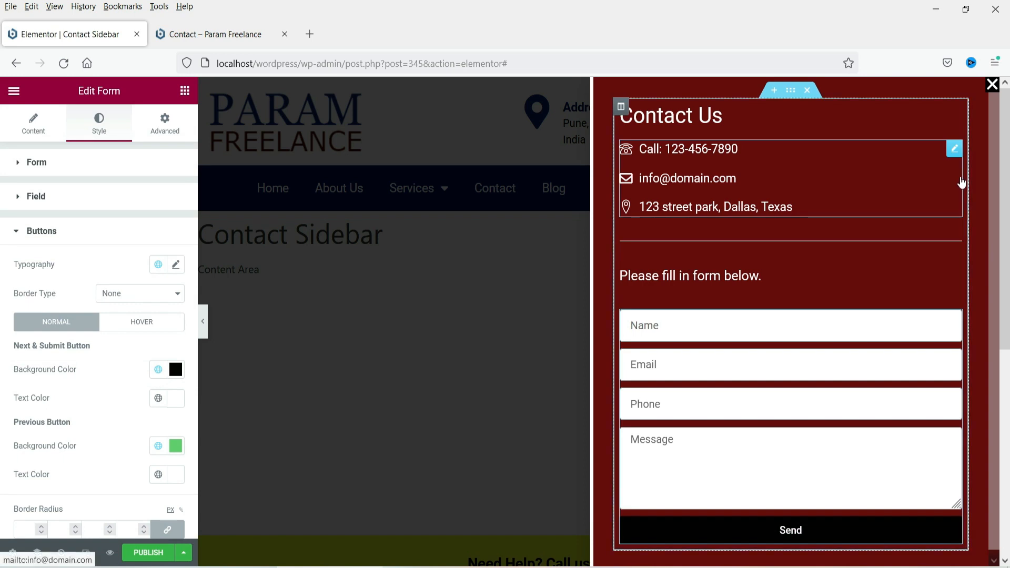
Deselect the form and open the popup's publish settings
{"action": "left_click", "coordinate": [555, 366]}
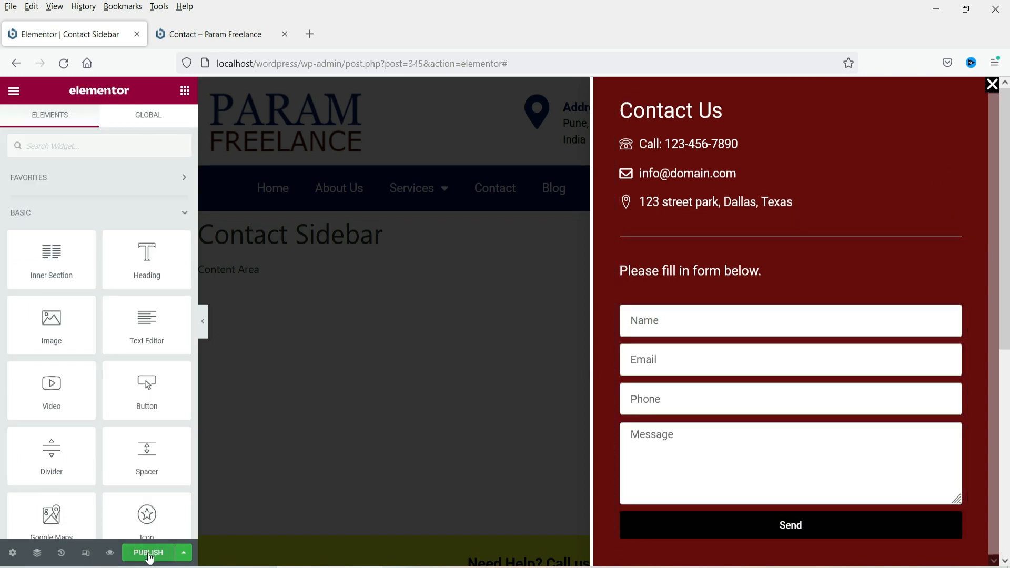
{"action": "left_click", "coordinate": [148, 555]}
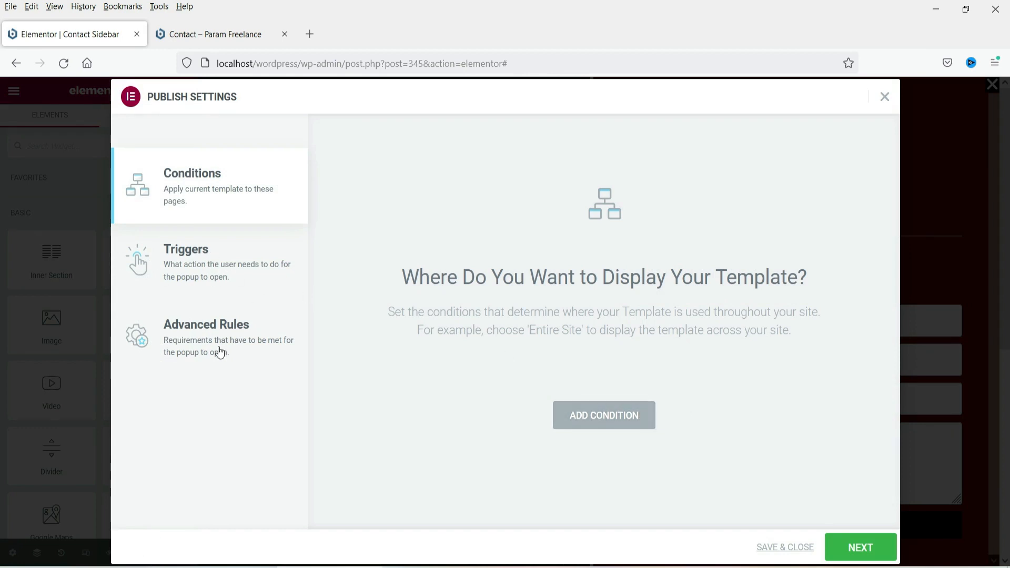
Save and close the Contact Sidebar popup's publish settings, and open the Theme Builder from the site's dashboard
{"action": "left_click", "coordinate": [780, 549]}
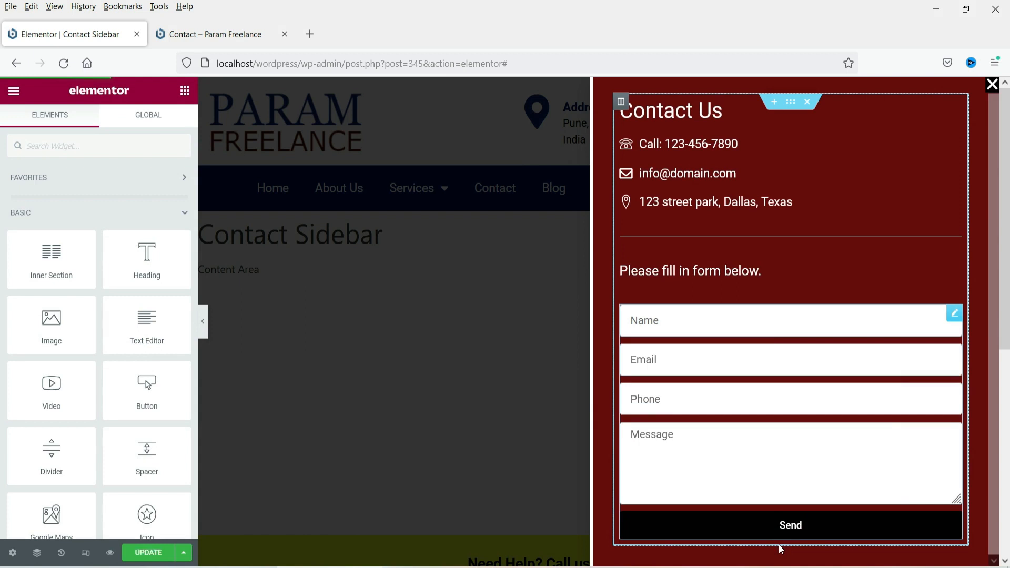
{"action": "left_click", "coordinate": [191, 35]}
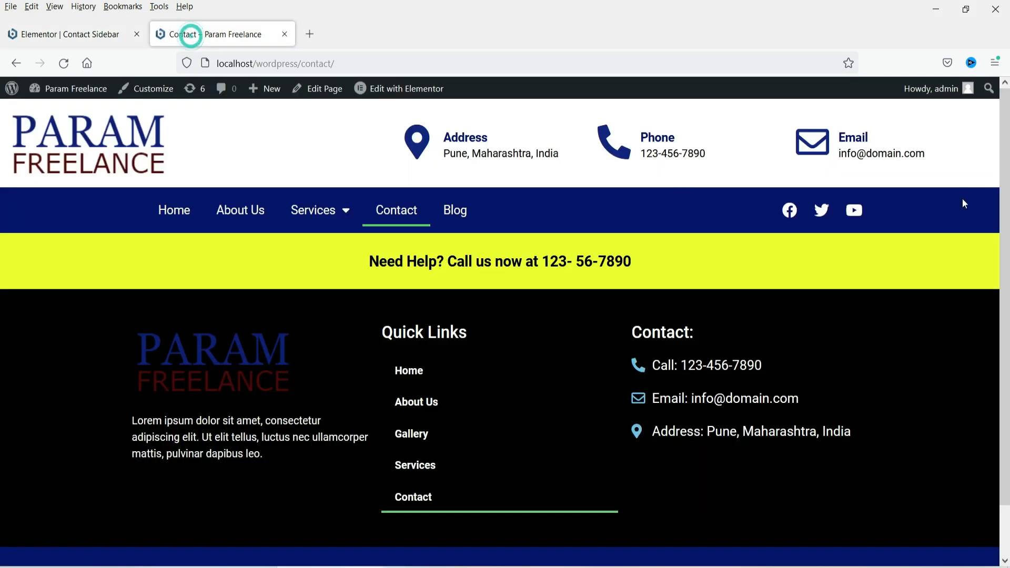
{"action": "mouse_move", "coordinate": [68, 88]}
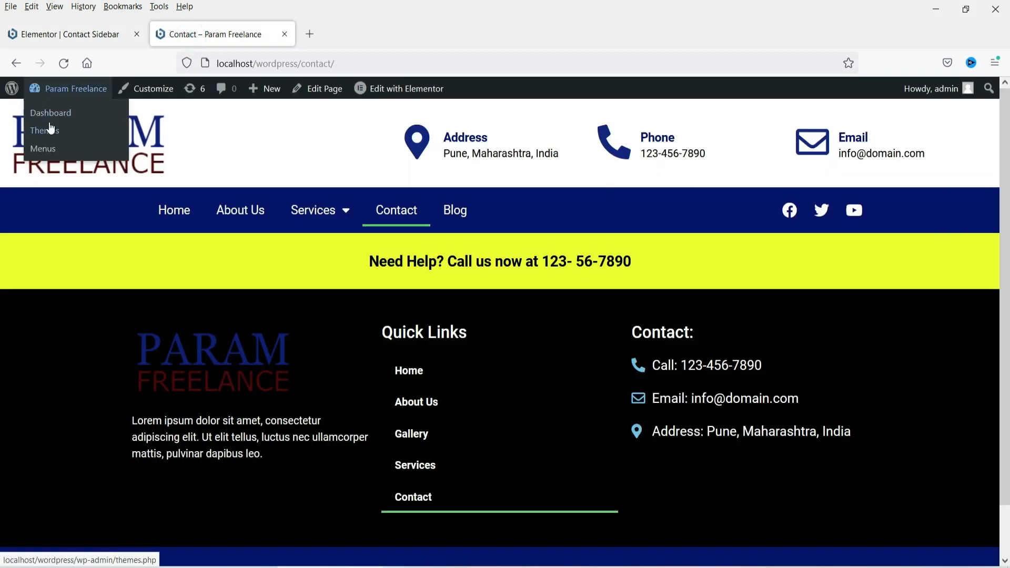
{"action": "left_click", "coordinate": [50, 115]}
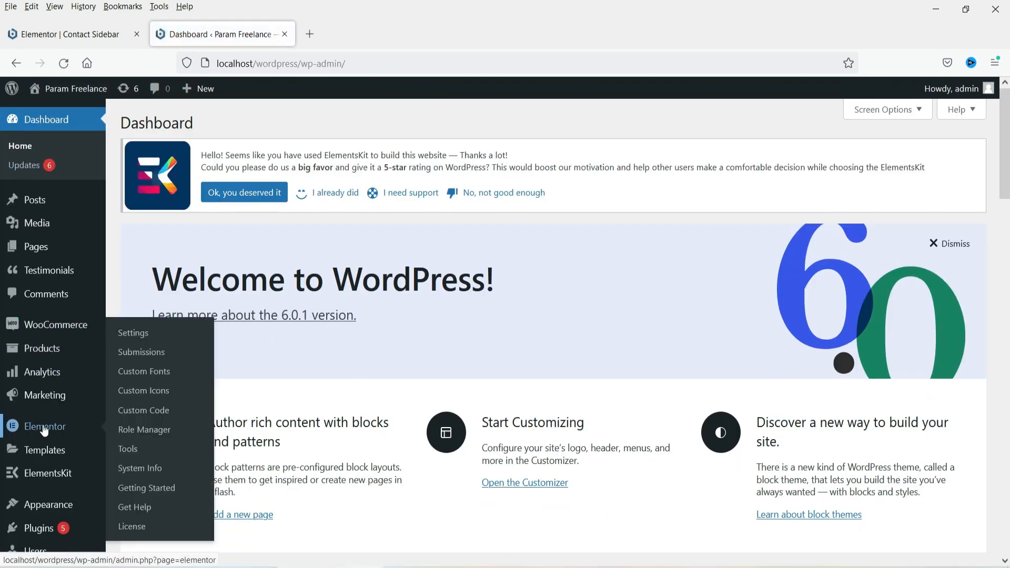
{"action": "mouse_move", "coordinate": [62, 440]}
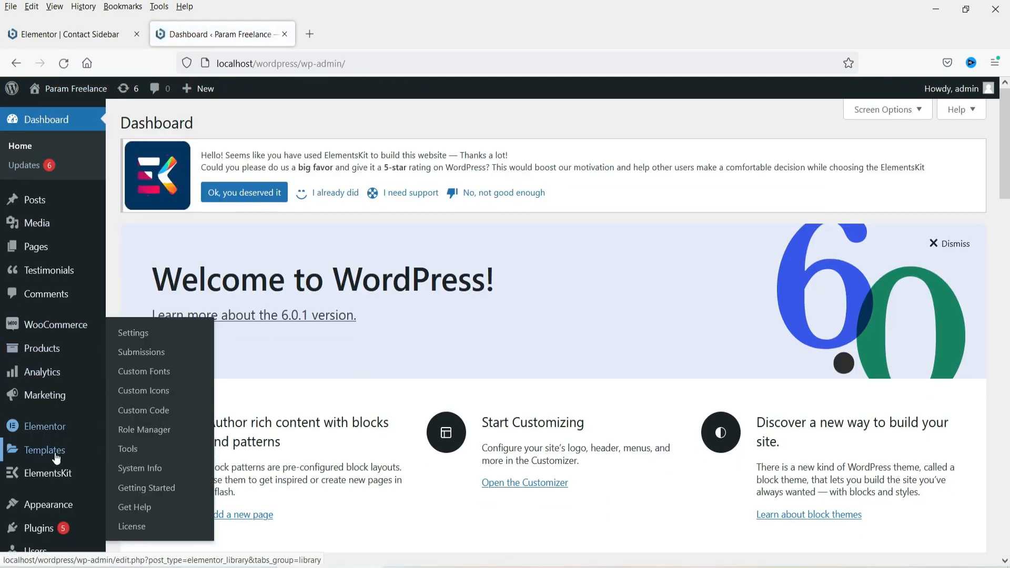
{"action": "left_click", "coordinate": [133, 453]}
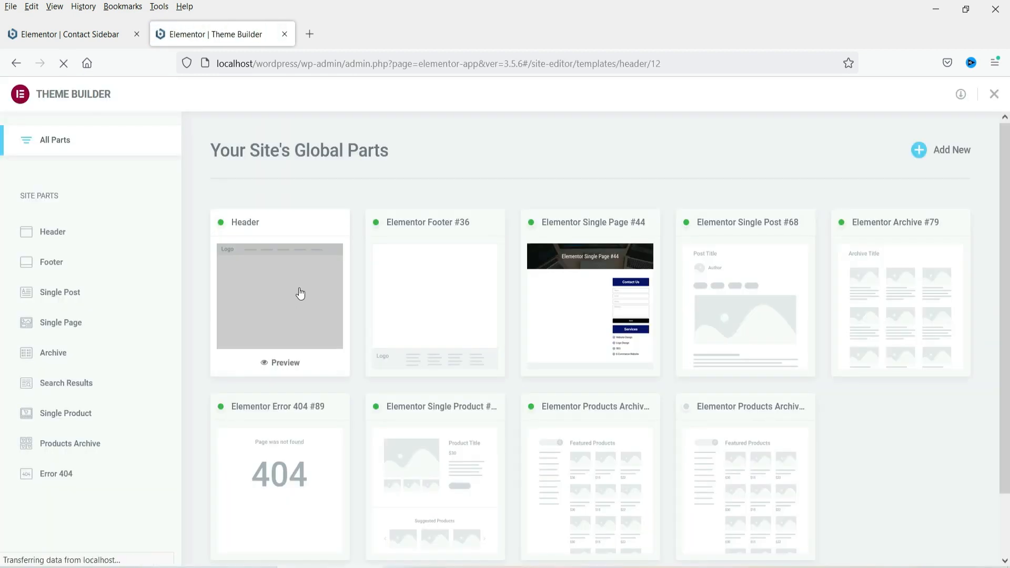
Open the Header template from the Theme Builder for editing in a new browser tab
{"action": "left_click", "coordinate": [300, 293]}
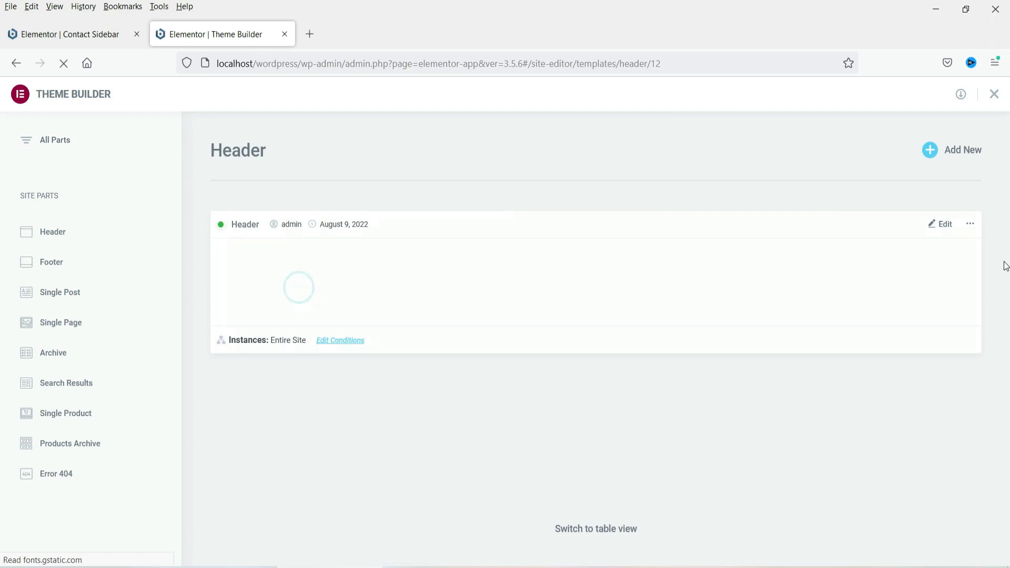
{"action": "right_click", "coordinate": [942, 227]}
{"action": "left_click", "coordinate": [960, 241]}
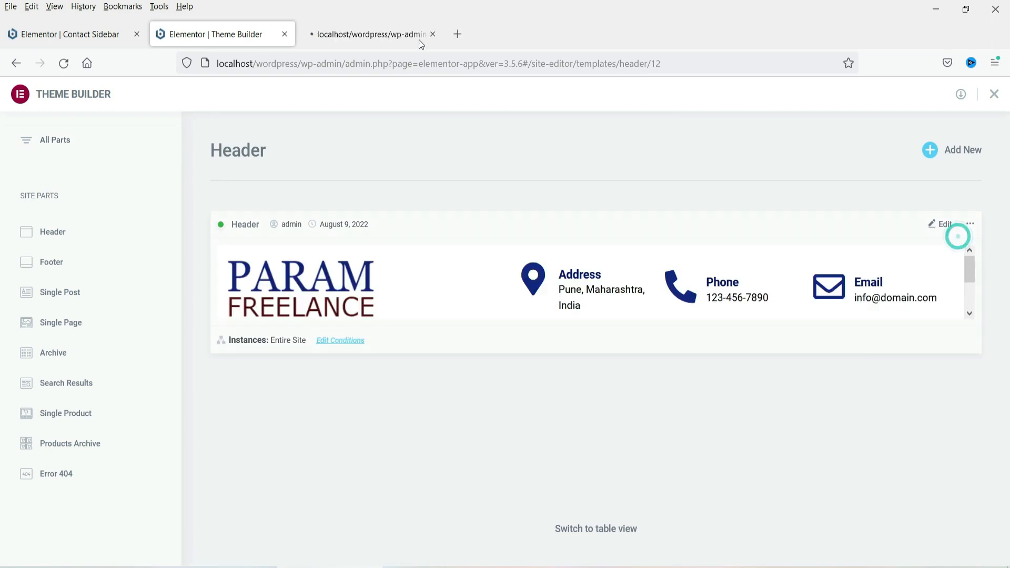
{"action": "left_click", "coordinate": [377, 34]}
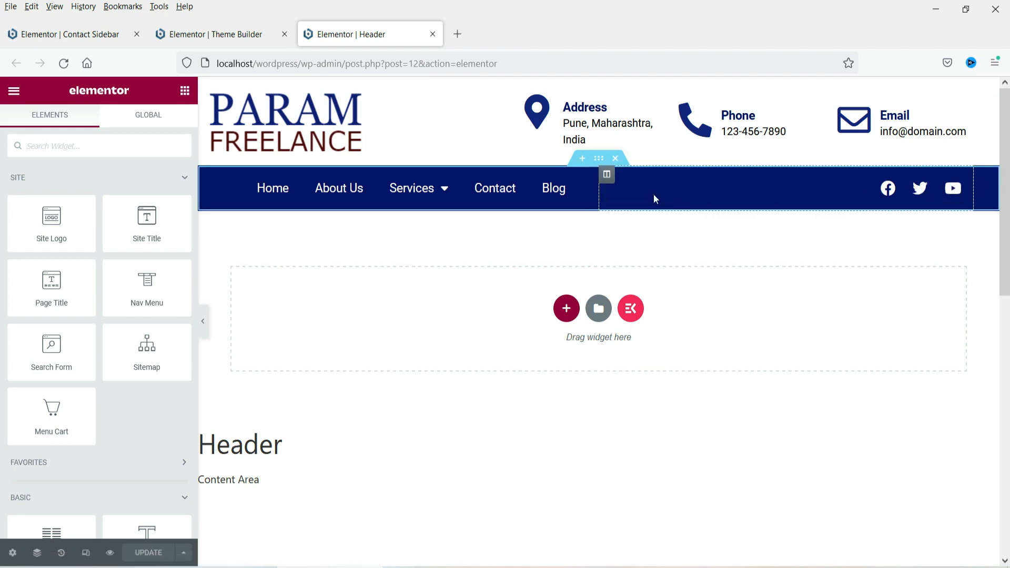
Add a column after the social icons in the header's navigation row and resize the three columns to about 65%, 17% and 17%
{"action": "right_click", "coordinate": [610, 180]}
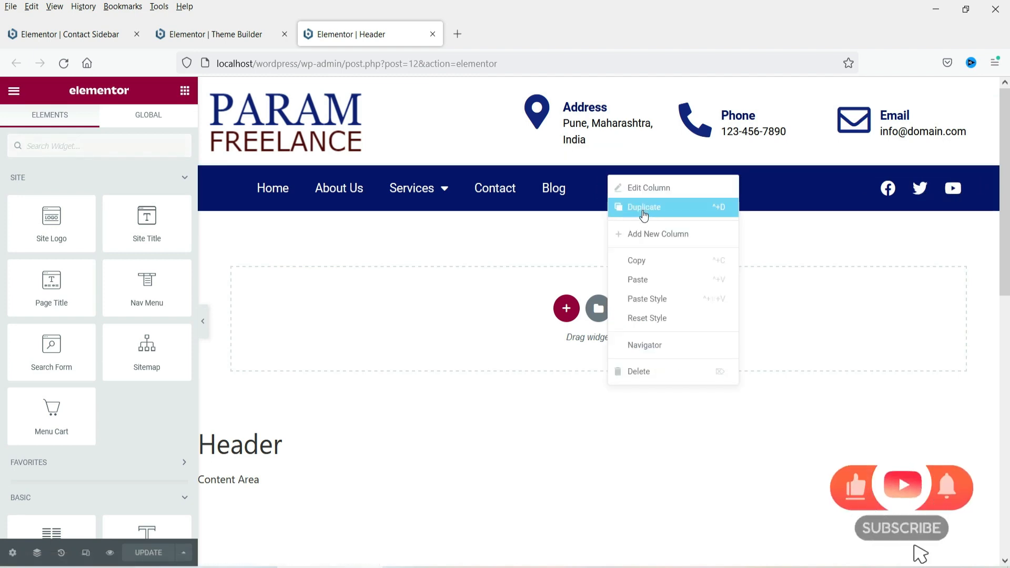
{"action": "left_click", "coordinate": [652, 239]}
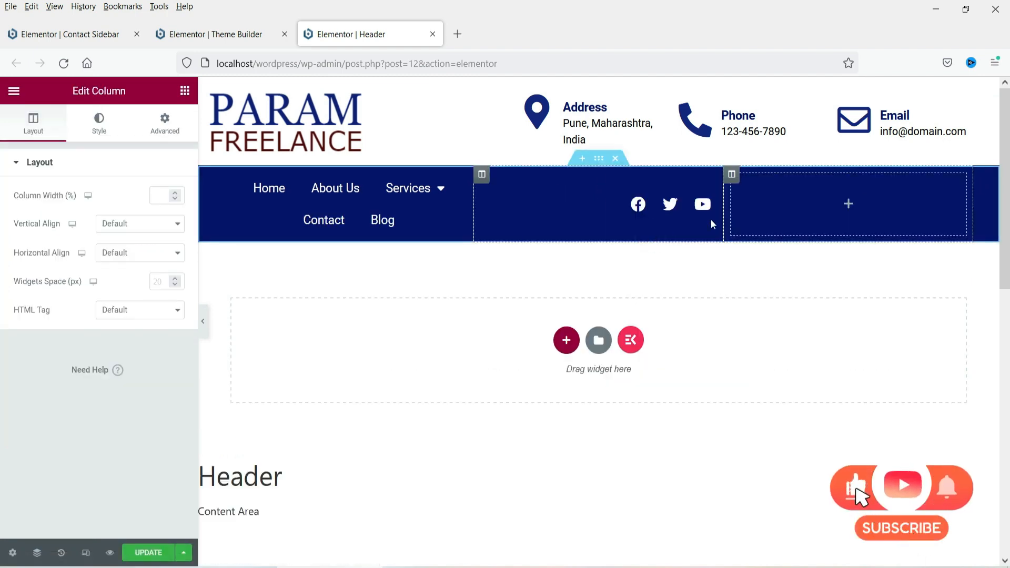
{"action": "left_click_drag", "start_coordinate": [724, 204], "coordinate": [869, 212]}
{"action": "left_click_drag", "start_coordinate": [474, 206], "coordinate": [746, 206]}
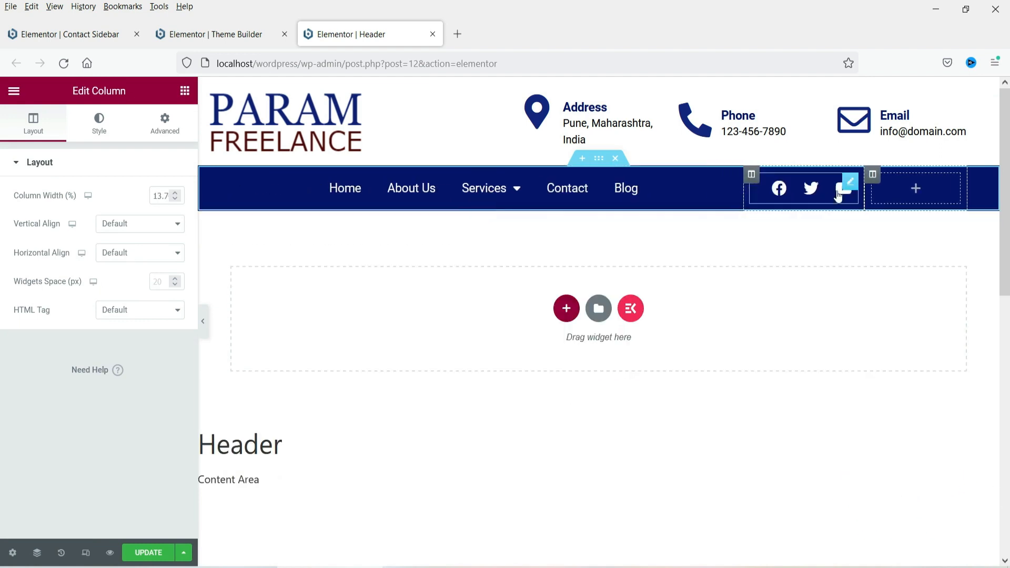
{"action": "left_click_drag", "start_coordinate": [865, 191], "coordinate": [840, 192]}
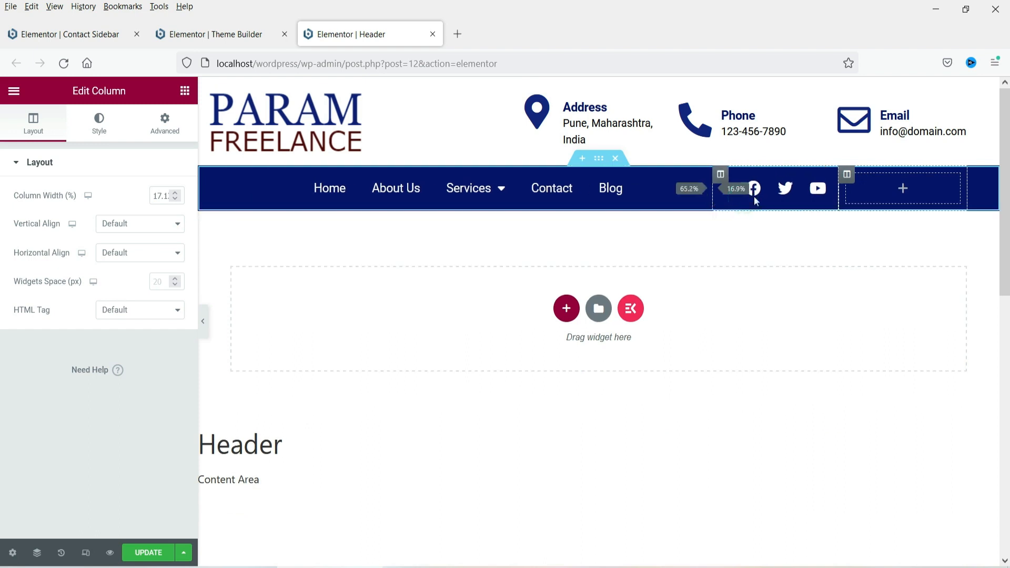
Add a Button widget to the empty navigation column, set its text to "Contact Us" and align it right
{"action": "left_click", "coordinate": [902, 189]}
{"action": "scroll", "coordinate": [138, 274], "scroll_direction": "down", "scroll_amount": 4}
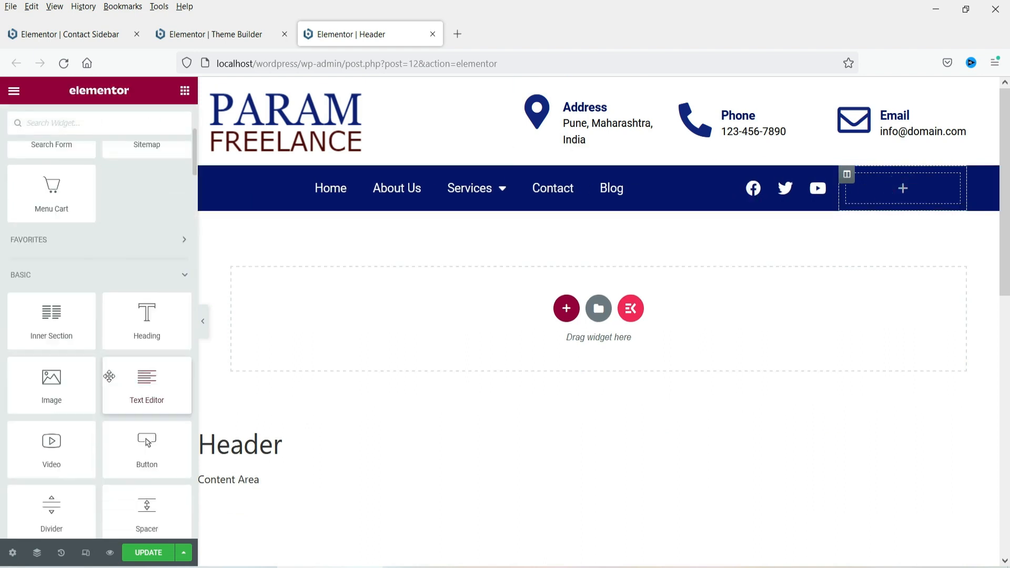
{"action": "left_click_drag", "start_coordinate": [141, 458], "coordinate": [889, 192]}
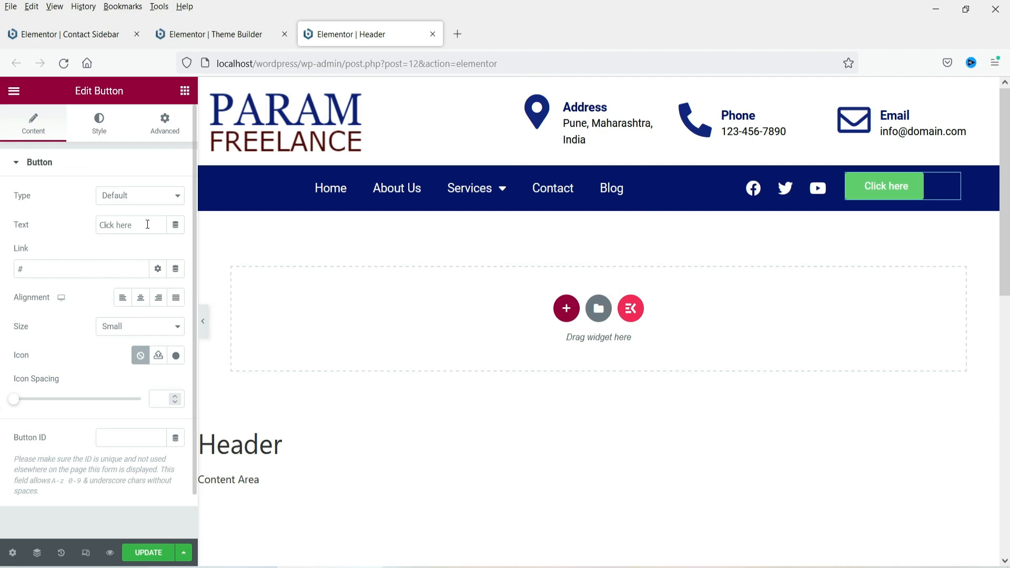
{"action": "triple_click", "coordinate": [147, 224]}
{"action": "type", "text": "Contact"}
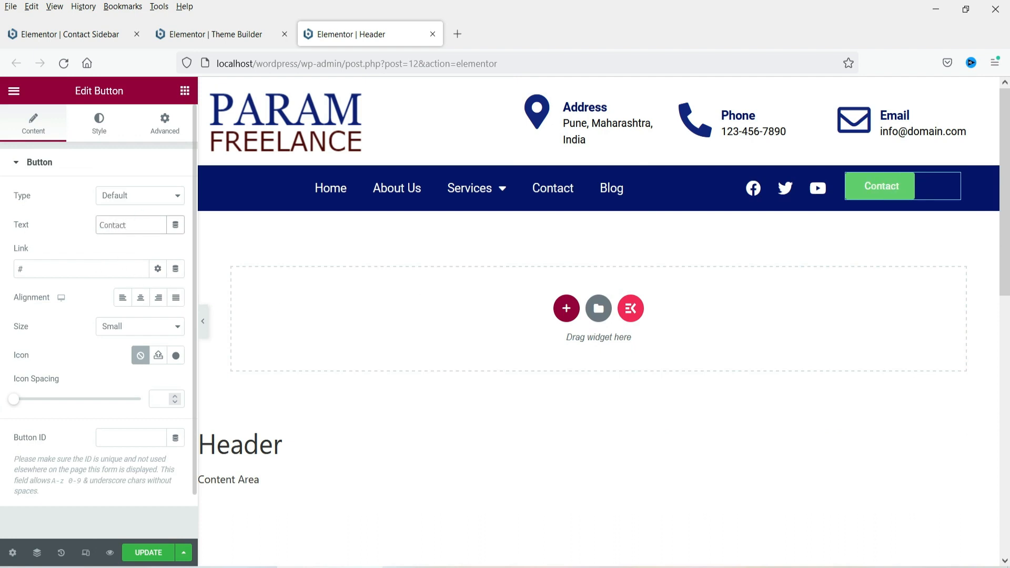
{"action": "type", "text": " Us"}
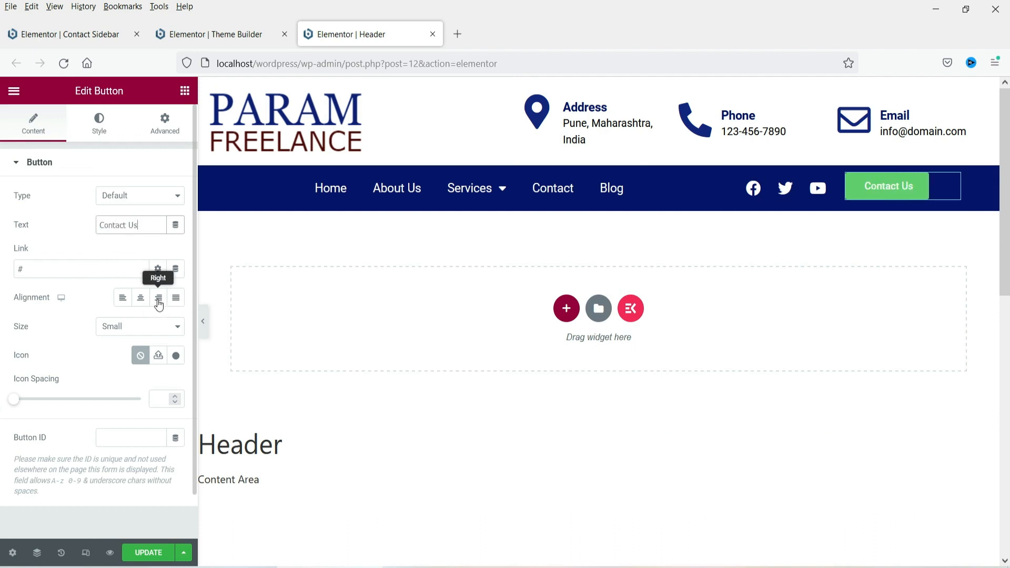
{"action": "left_click", "coordinate": [158, 298]}
Set the Contact Us button's background color to a custom purple
{"action": "left_click", "coordinate": [100, 128]}
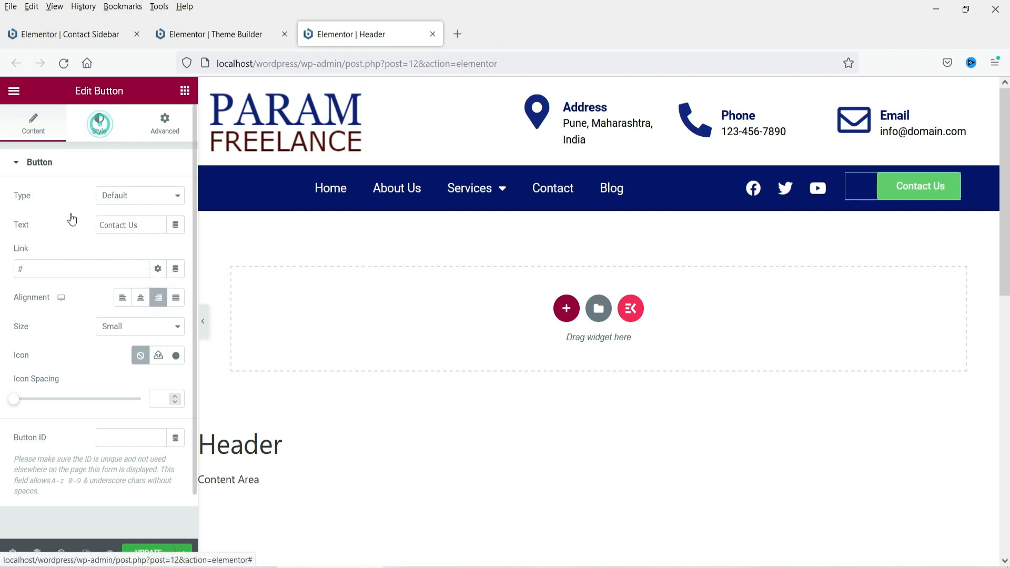
{"action": "left_click", "coordinate": [159, 342]}
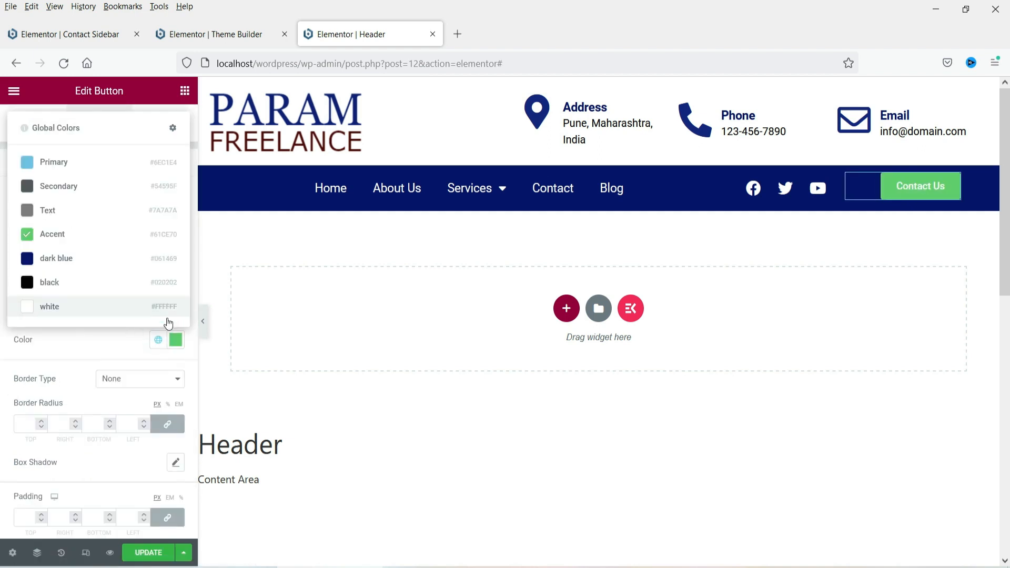
{"action": "left_click", "coordinate": [176, 339]}
{"action": "left_click", "coordinate": [152, 271]}
{"action": "left_click", "coordinate": [171, 217]}
{"action": "left_click_drag", "start_coordinate": [170, 217], "coordinate": [170, 187]}
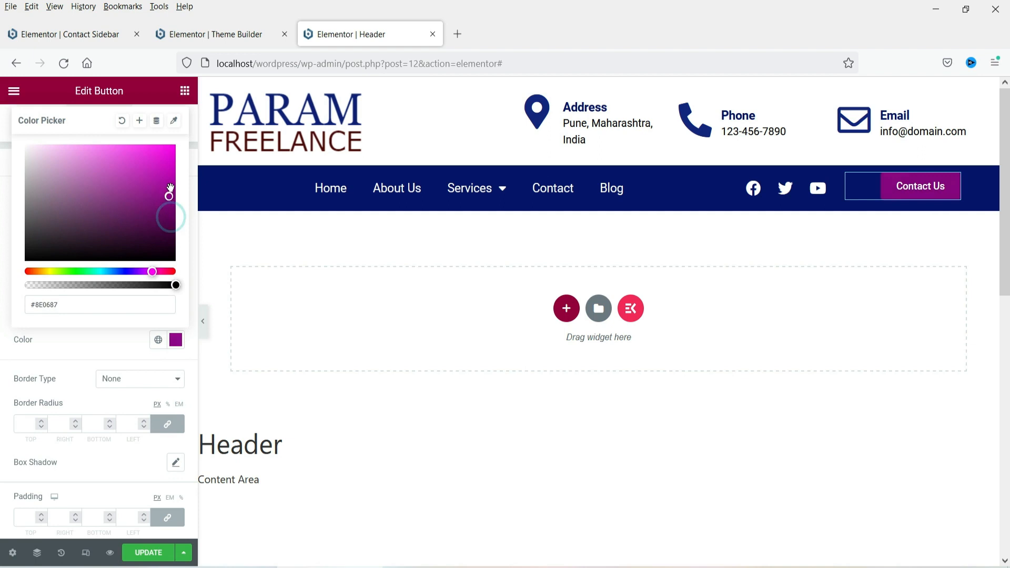
{"action": "left_click", "coordinate": [63, 344]}
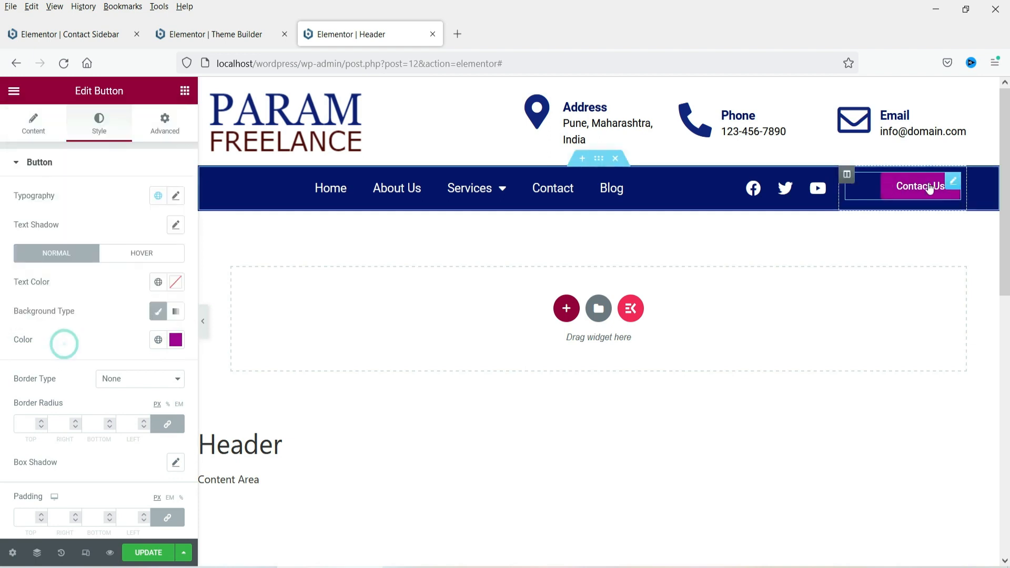
Clear the Contact Us button's link and replace it with the dynamic Popup action
{"action": "left_click", "coordinate": [33, 124]}
{"action": "left_click", "coordinate": [42, 269]}
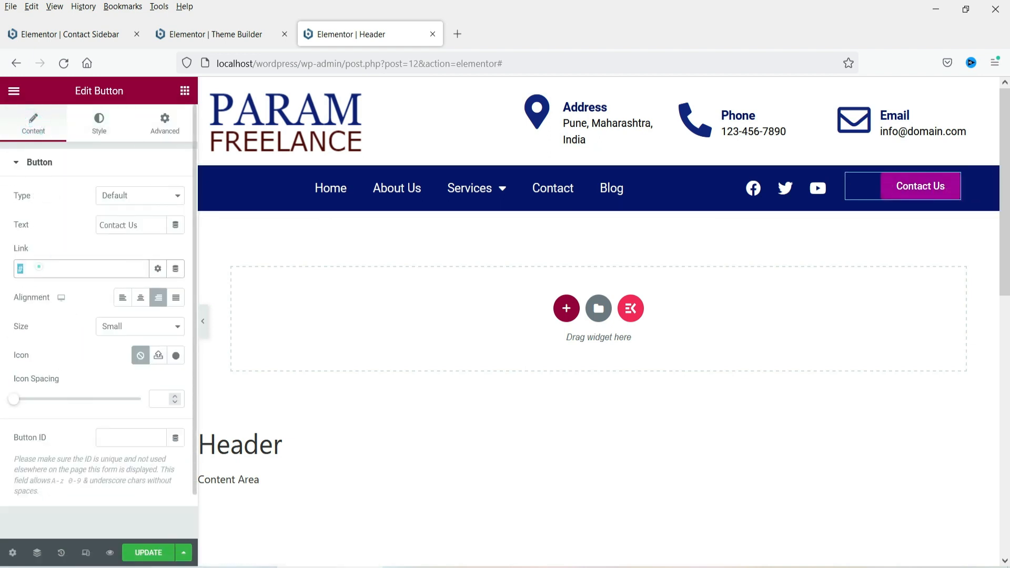
{"action": "key", "text": "BackSpace"}
{"action": "left_click", "coordinate": [176, 270]}
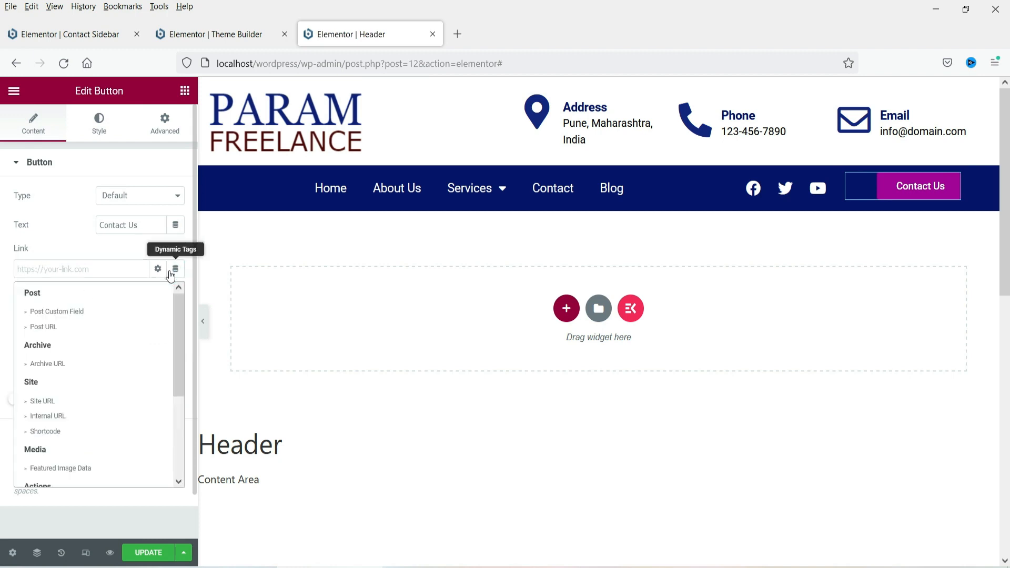
{"action": "scroll", "coordinate": [178, 344], "scroll_direction": "down", "scroll_amount": 3}
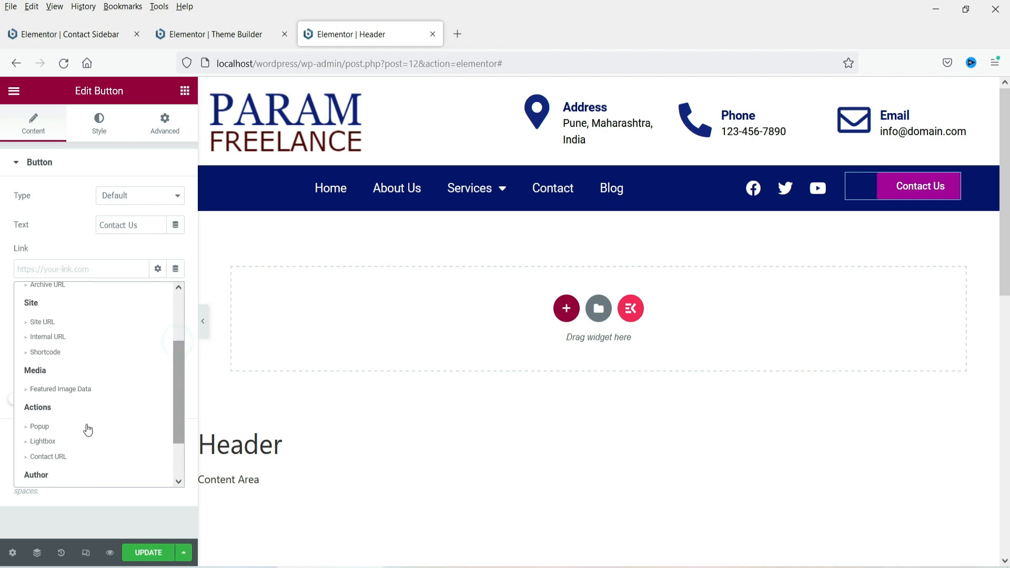
{"action": "left_click", "coordinate": [41, 429]}
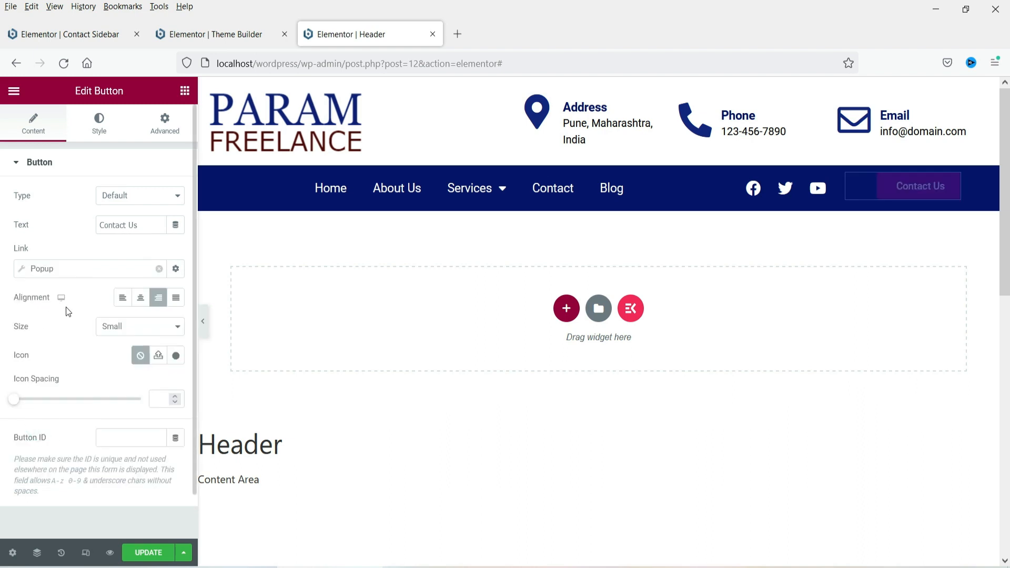
Set the button's Popup link to open the Contact Sidebar template and update the header
{"action": "left_click", "coordinate": [51, 267]}
{"action": "left_click", "coordinate": [47, 375]}
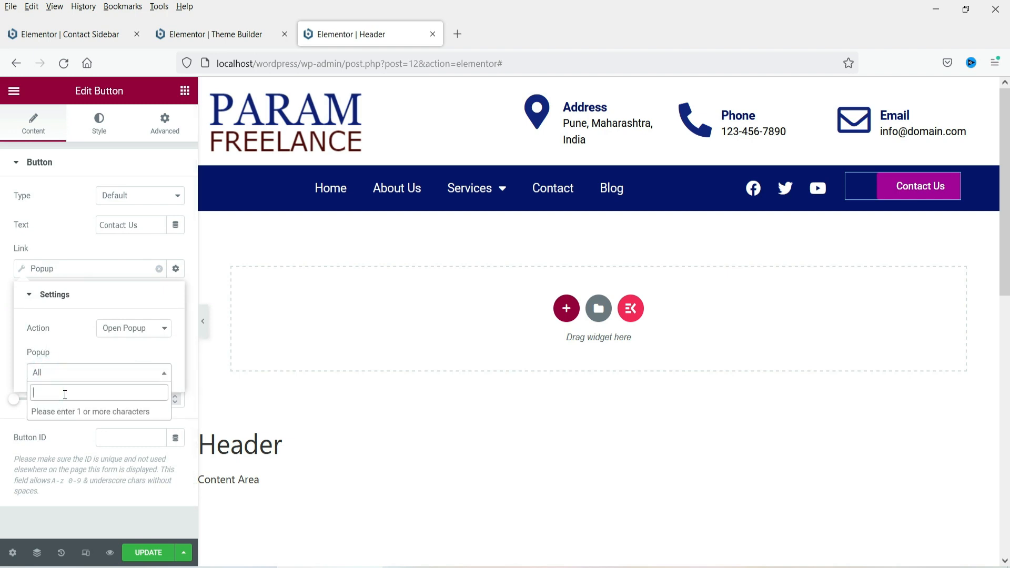
{"action": "type", "text": "conta"}
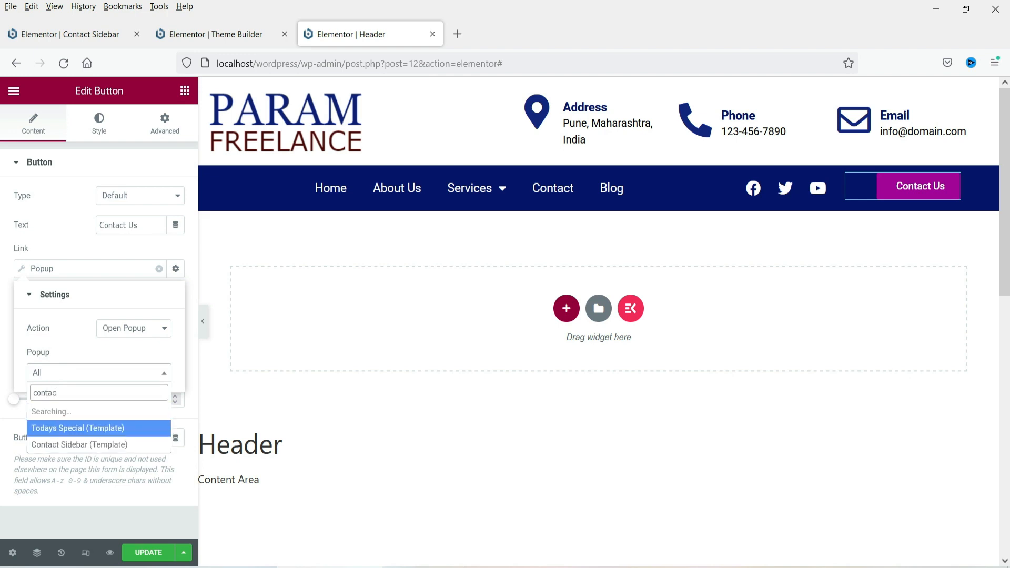
{"action": "type", "text": "c"}
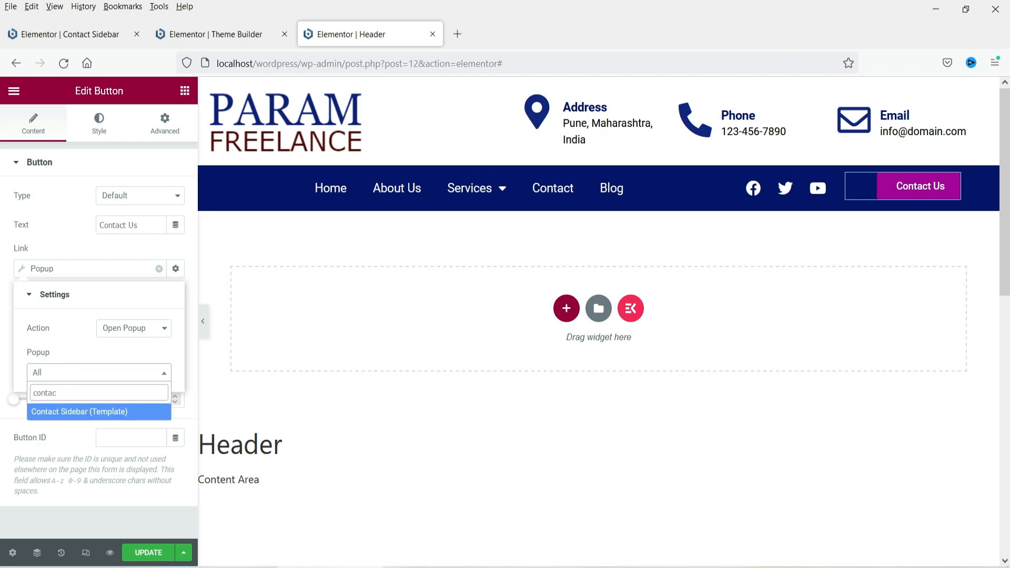
{"action": "left_click", "coordinate": [59, 413]}
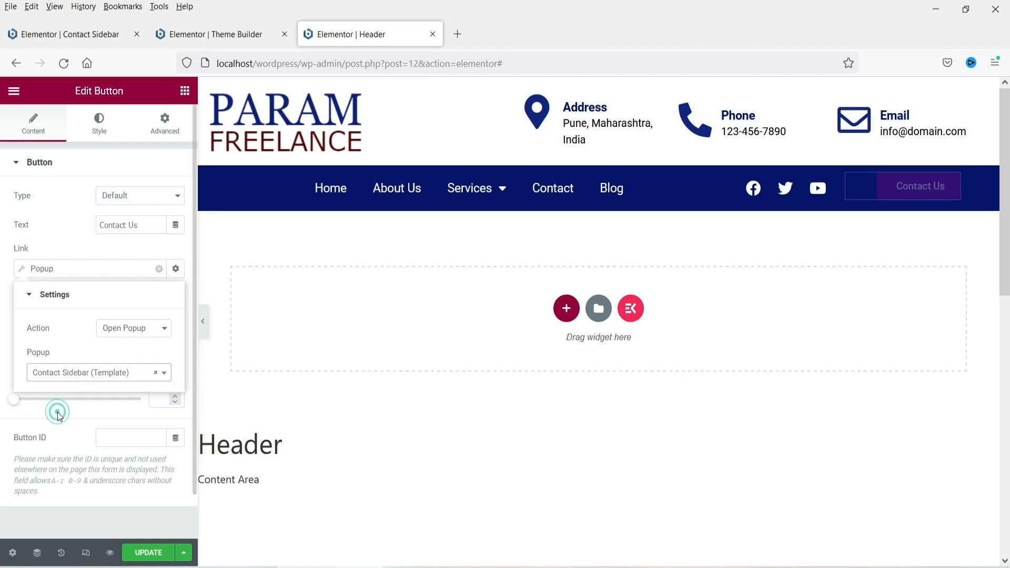
{"action": "left_click", "coordinate": [146, 554]}
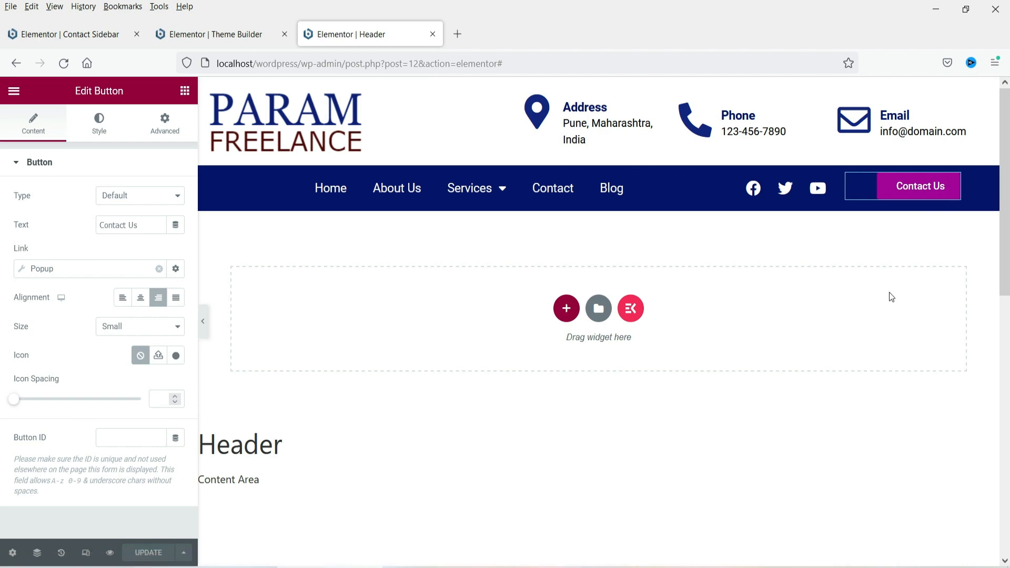
View the live Demo page and test the header's Contact Us button
{"action": "left_click", "coordinate": [14, 95]}
{"action": "left_click", "coordinate": [42, 298]}
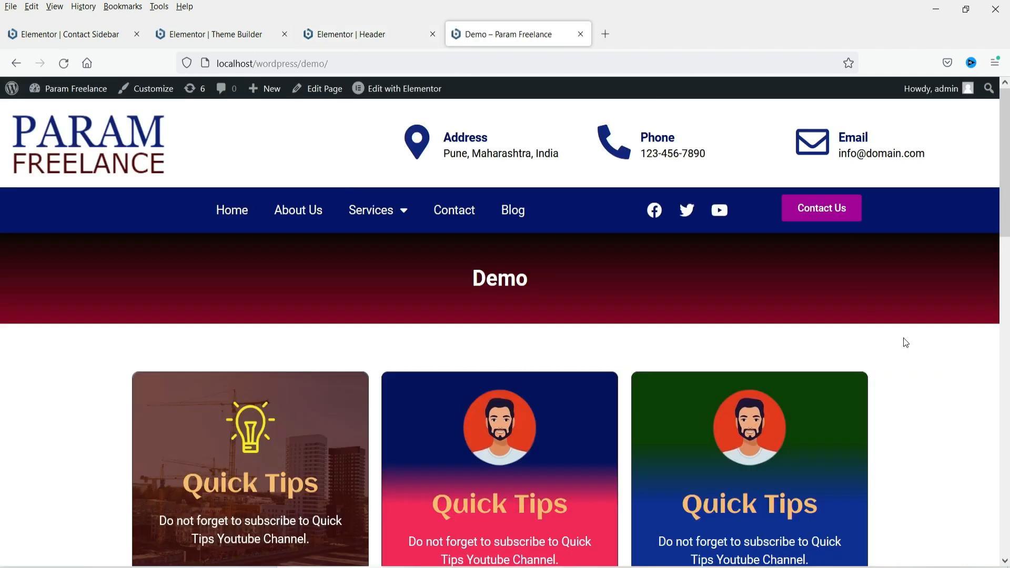
{"action": "left_click", "coordinate": [826, 210]}
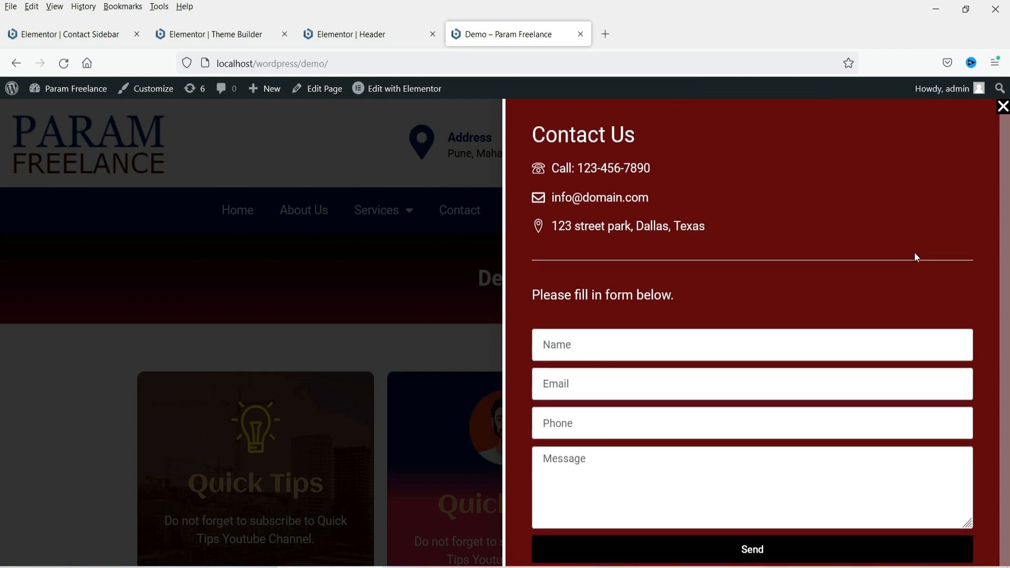
In the Contact Sidebar template's popup settings, set the entrance animation to Slide In Right
{"action": "left_click", "coordinate": [83, 34]}
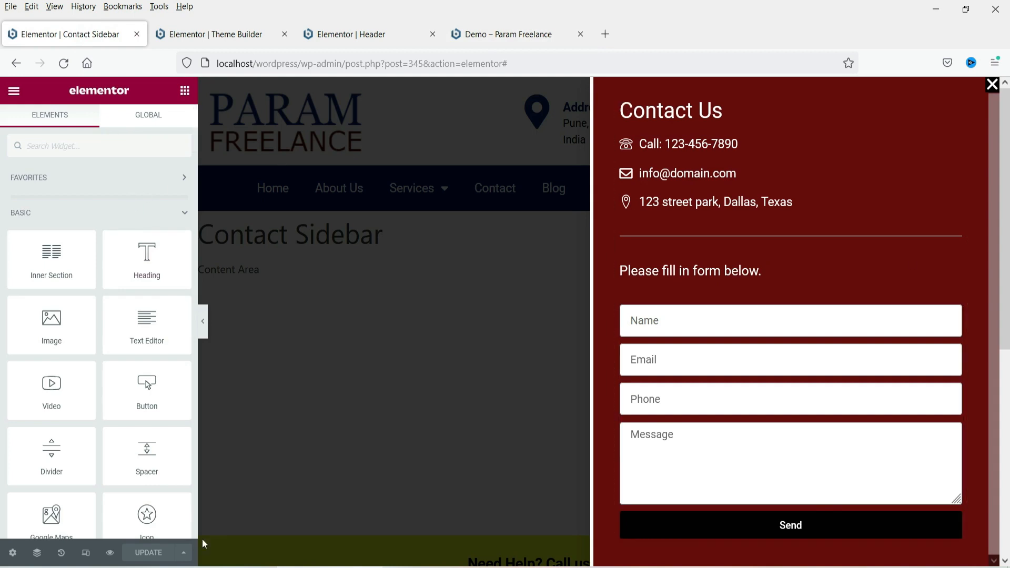
{"action": "left_click", "coordinate": [13, 553]}
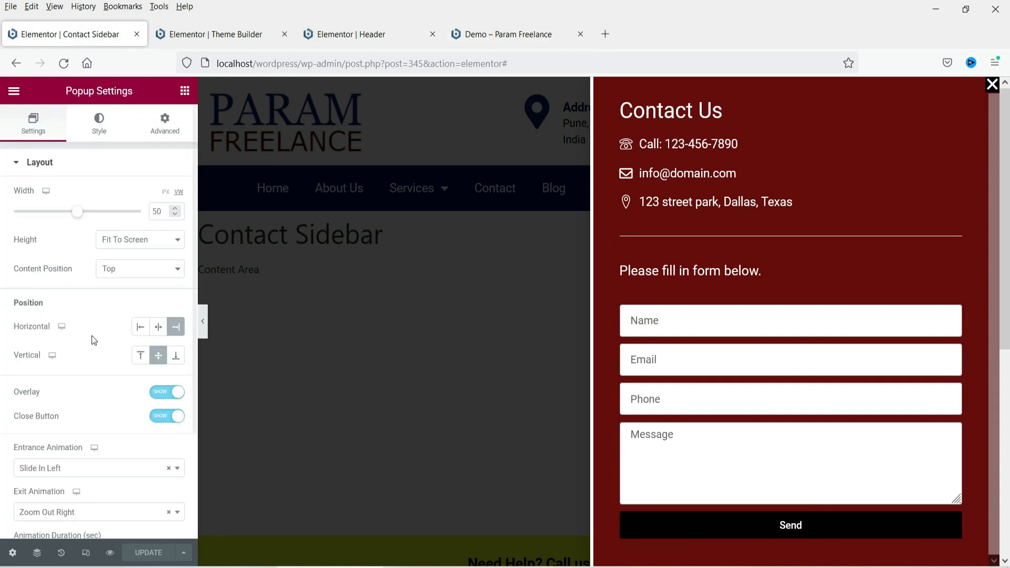
{"action": "scroll", "coordinate": [92, 337], "scroll_direction": "down", "scroll_amount": 5}
{"action": "left_click", "coordinate": [77, 329]}
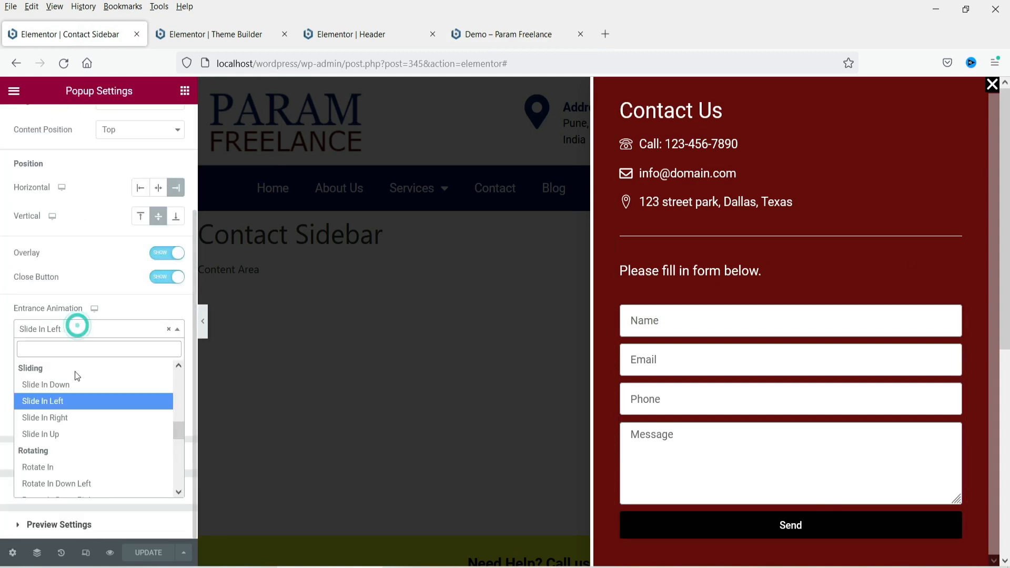
{"action": "left_click", "coordinate": [67, 419]}
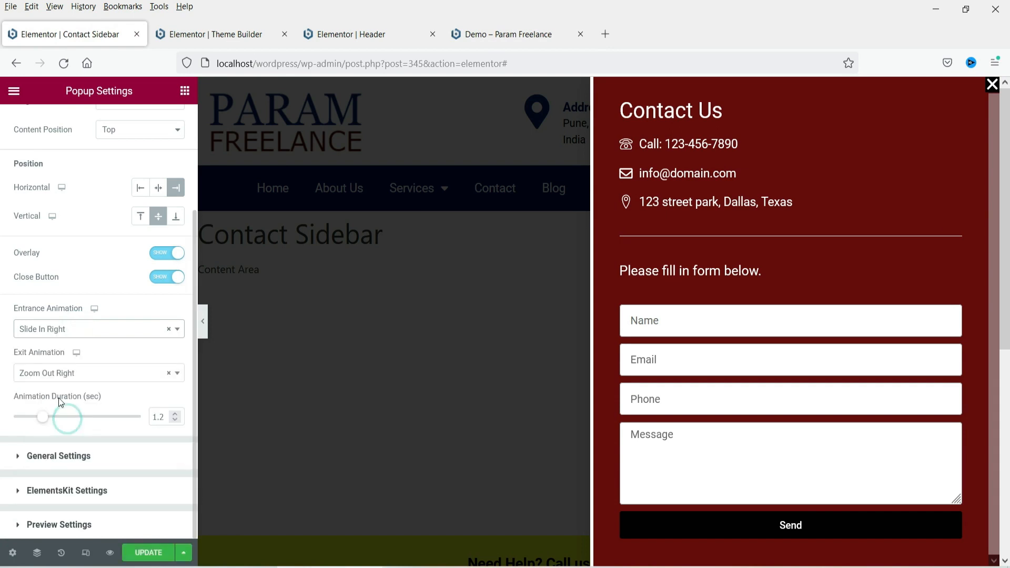
Set the popup's exit animation to Slide Out Left and update the template without adding display conditions
{"action": "left_click", "coordinate": [61, 372]}
{"action": "scroll", "coordinate": [95, 461], "scroll_direction": "up", "scroll_amount": 2}
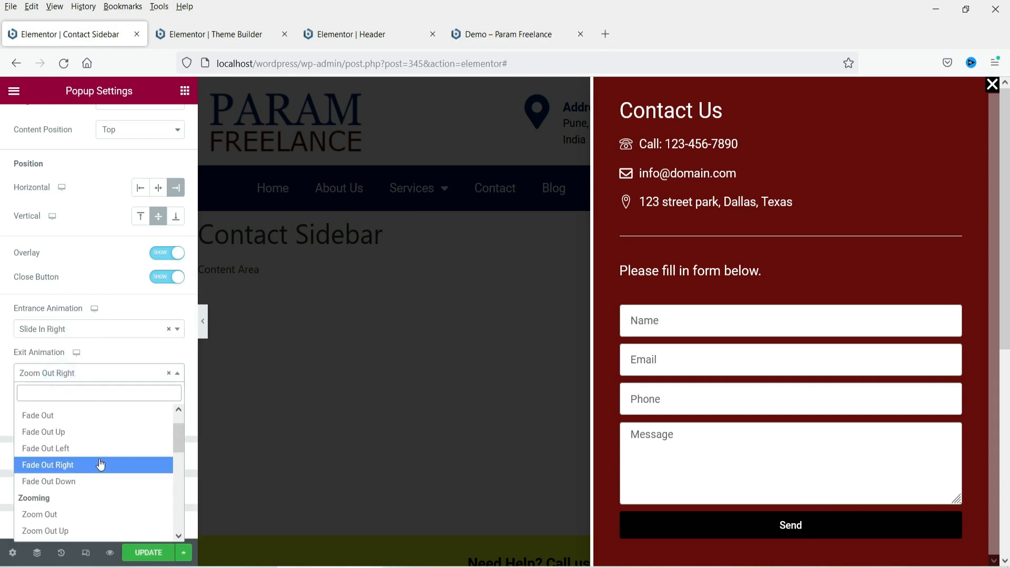
{"action": "scroll", "coordinate": [144, 454], "scroll_direction": "up", "scroll_amount": 1}
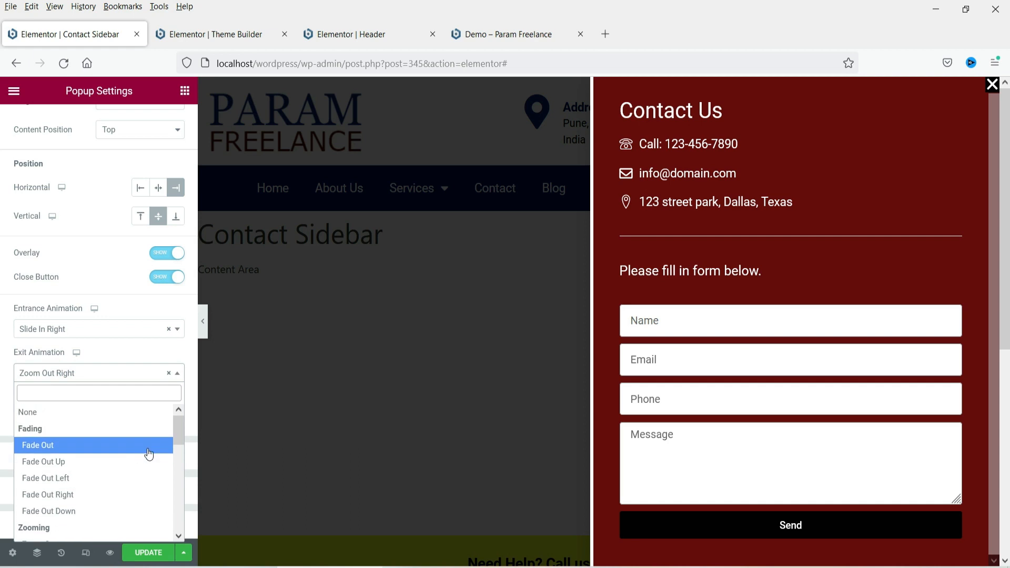
{"action": "left_click_drag", "start_coordinate": [180, 432], "coordinate": [162, 485]}
{"action": "left_click", "coordinate": [158, 486]}
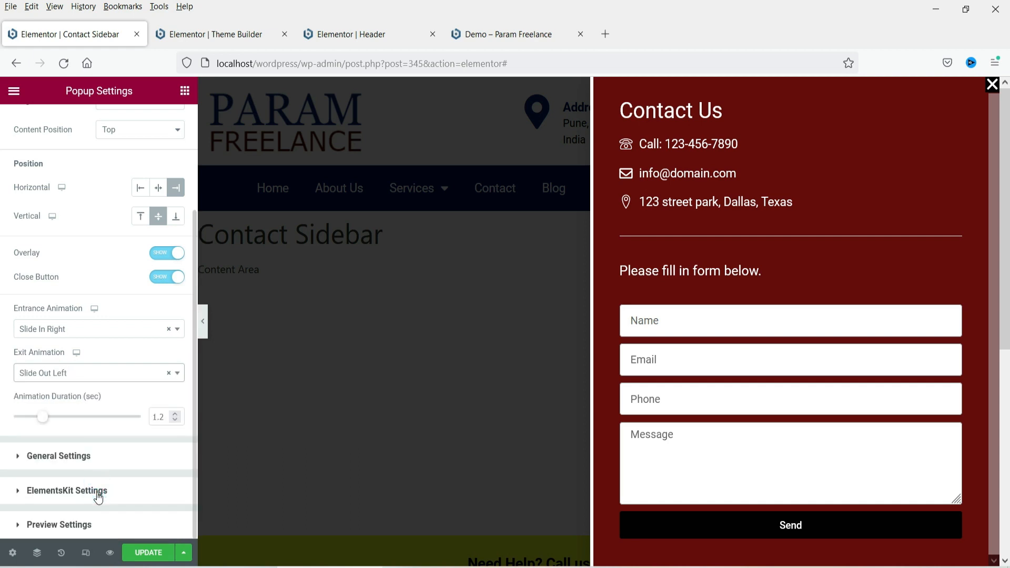
{"action": "left_click", "coordinate": [149, 554]}
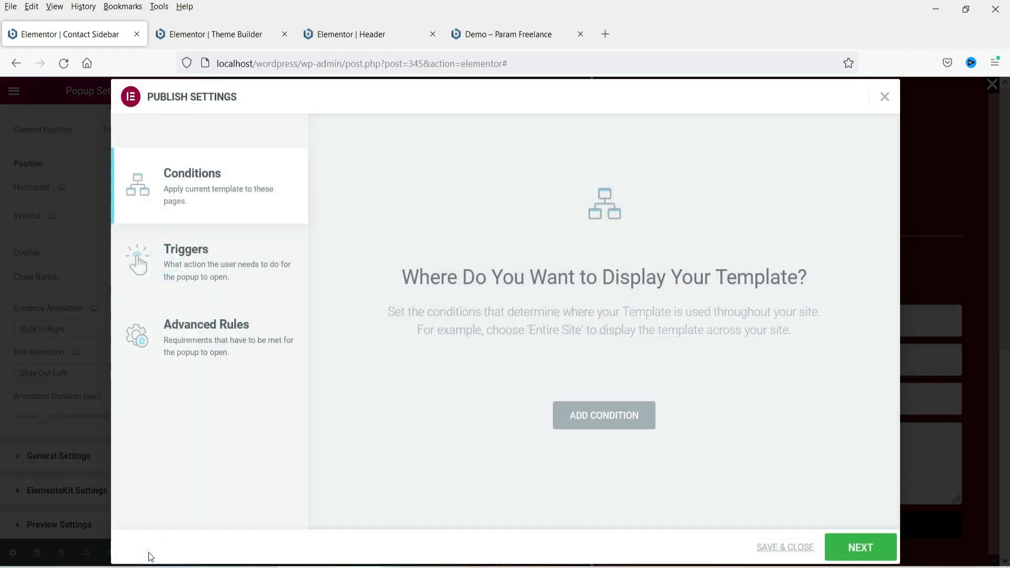
{"action": "left_click", "coordinate": [779, 548]}
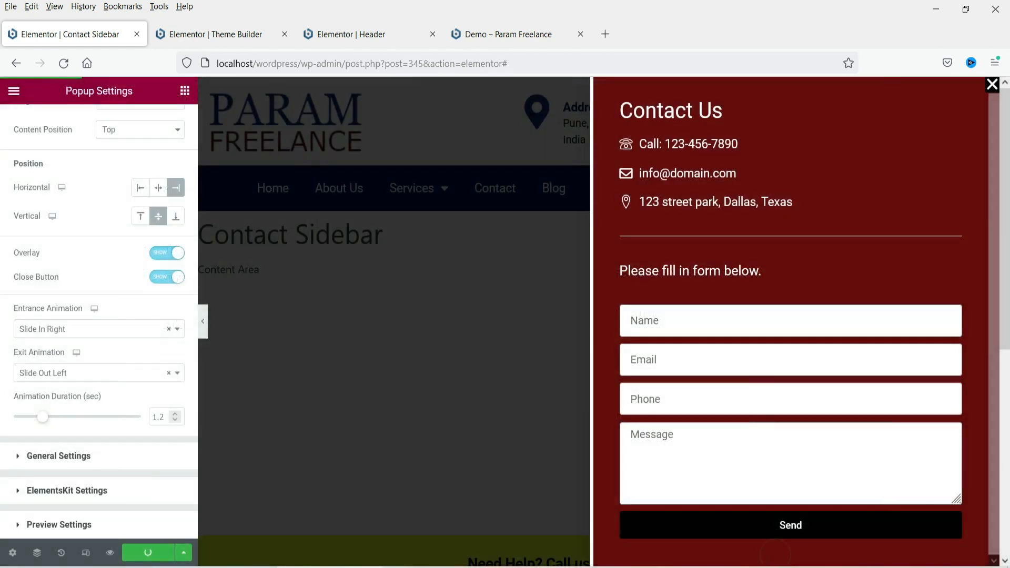
Reload the live Demo page and test how the Contact Us popup opens and closes
{"action": "left_click", "coordinate": [506, 35]}
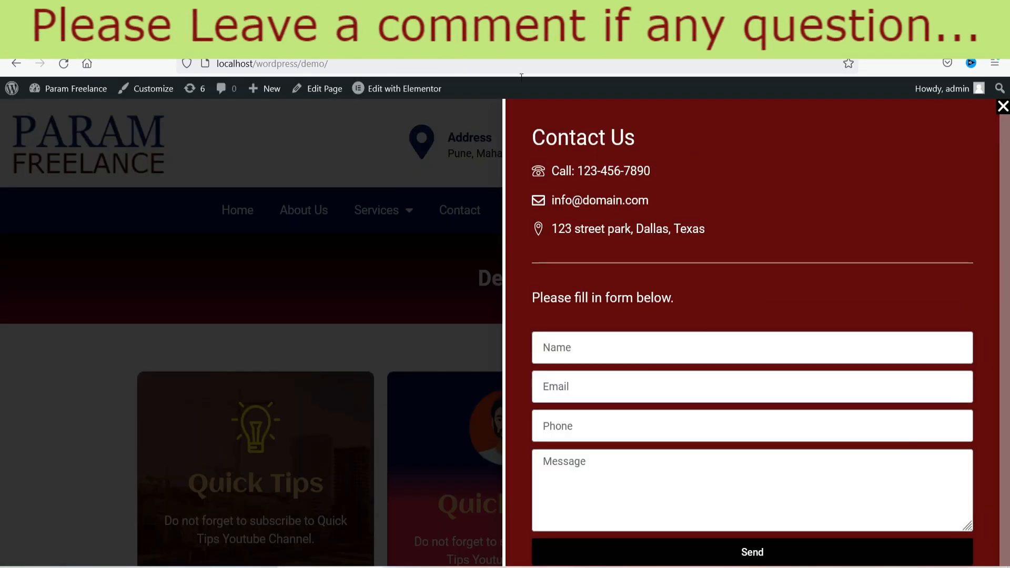
{"action": "left_click", "coordinate": [1002, 107]}
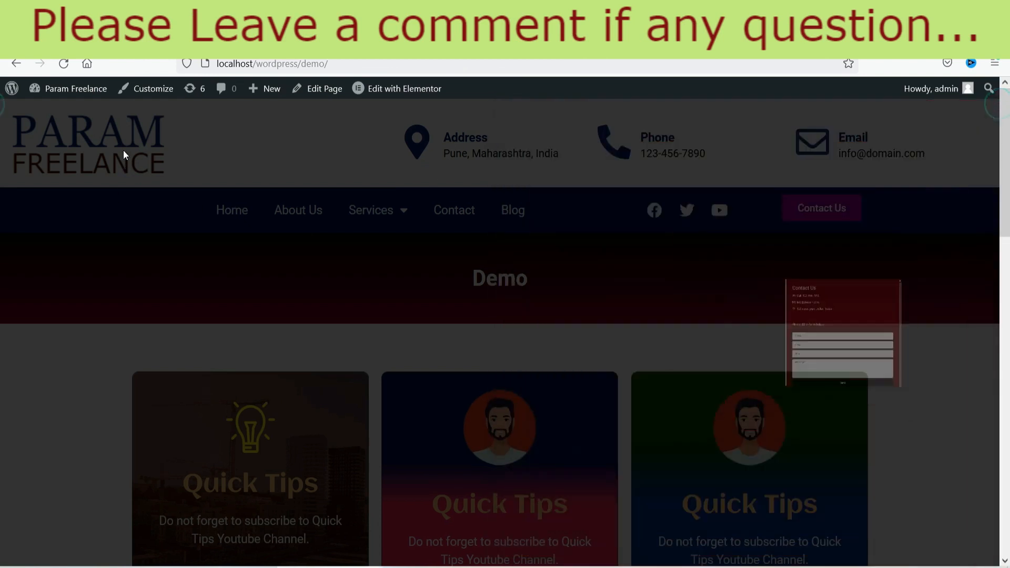
{"action": "left_click", "coordinate": [64, 62]}
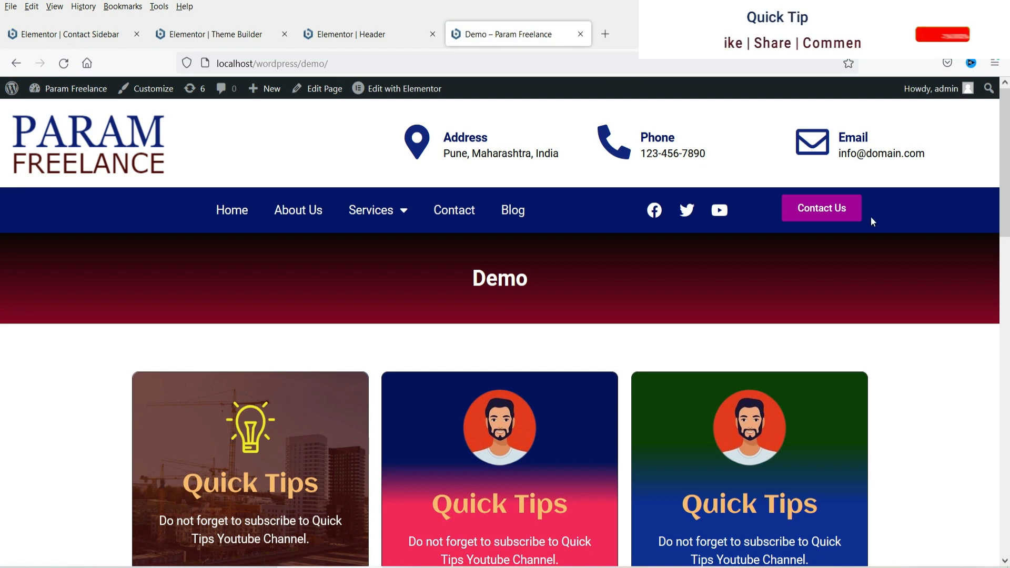
{"action": "left_click", "coordinate": [844, 211]}
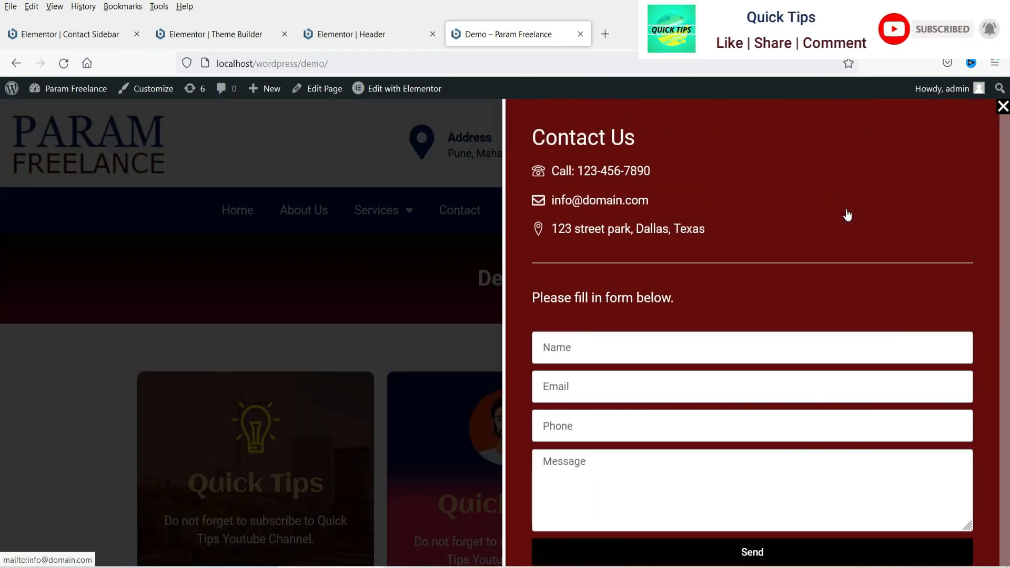
{"action": "left_click", "coordinate": [1004, 106]}
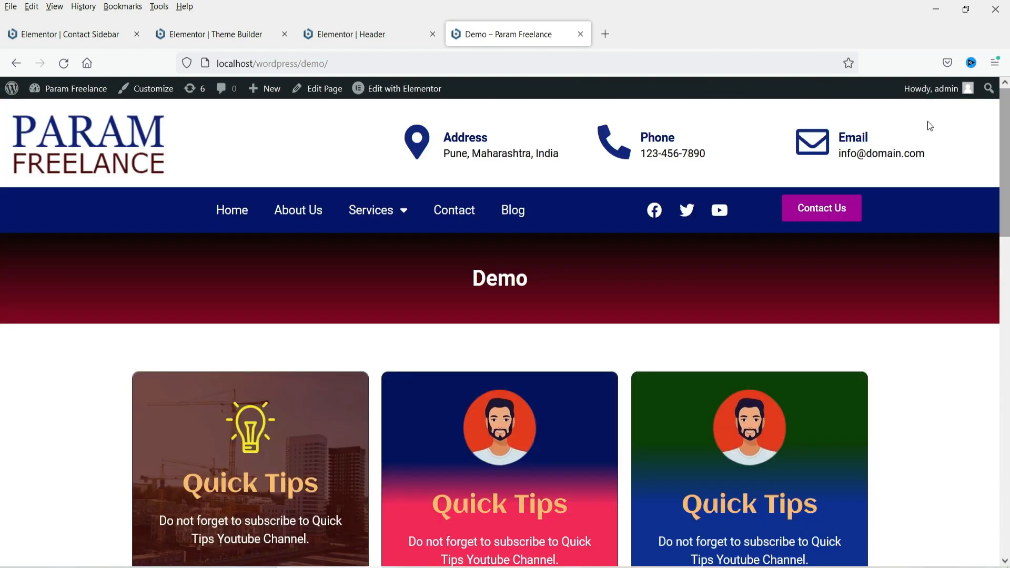
Set the Contact Sidebar popup's exit animation to Slide Out Right and update the template without display conditions
{"action": "left_click", "coordinate": [88, 32]}
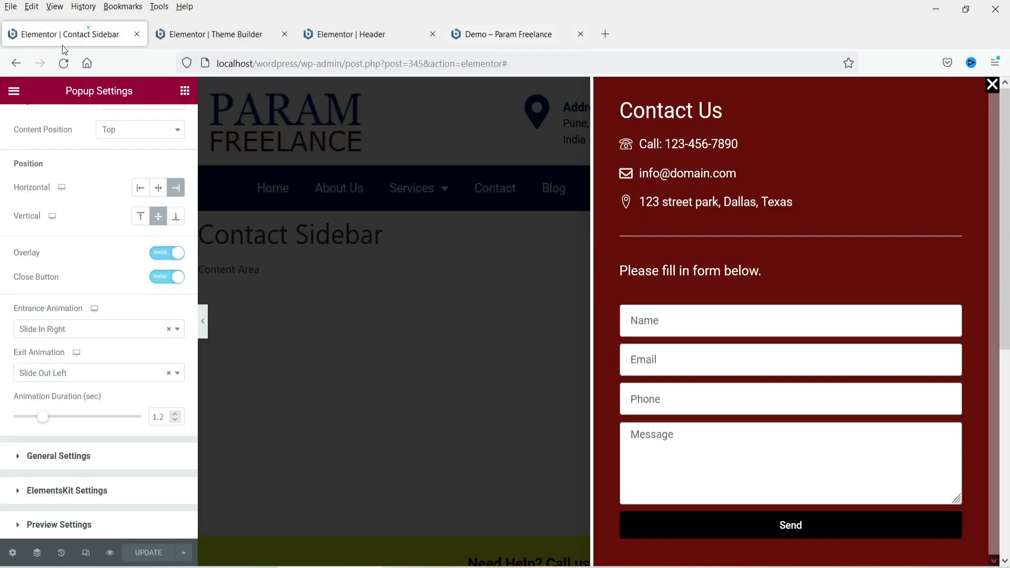
{"action": "left_click", "coordinate": [84, 379]}
{"action": "left_click", "coordinate": [78, 447]}
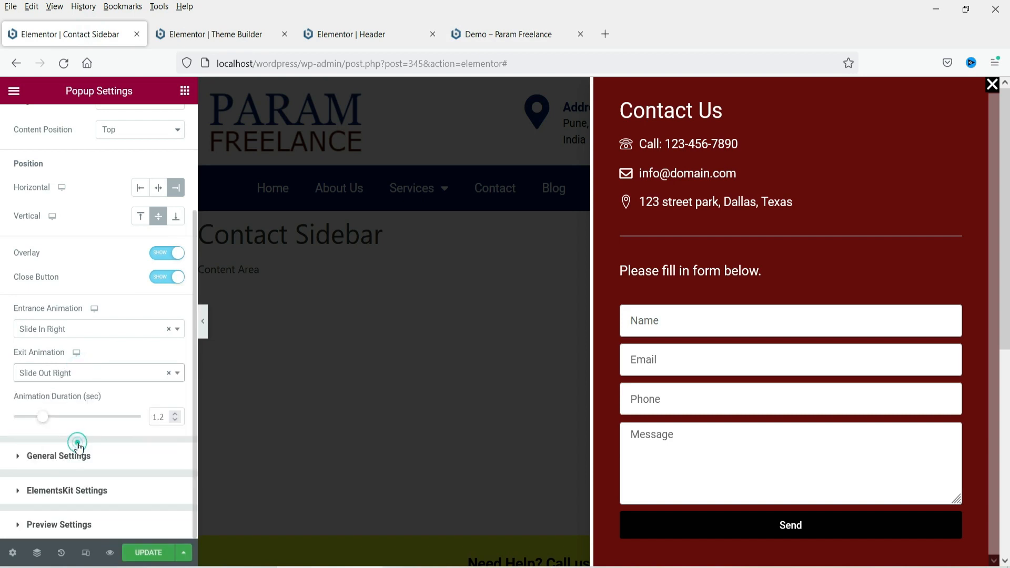
{"action": "left_click", "coordinate": [140, 553]}
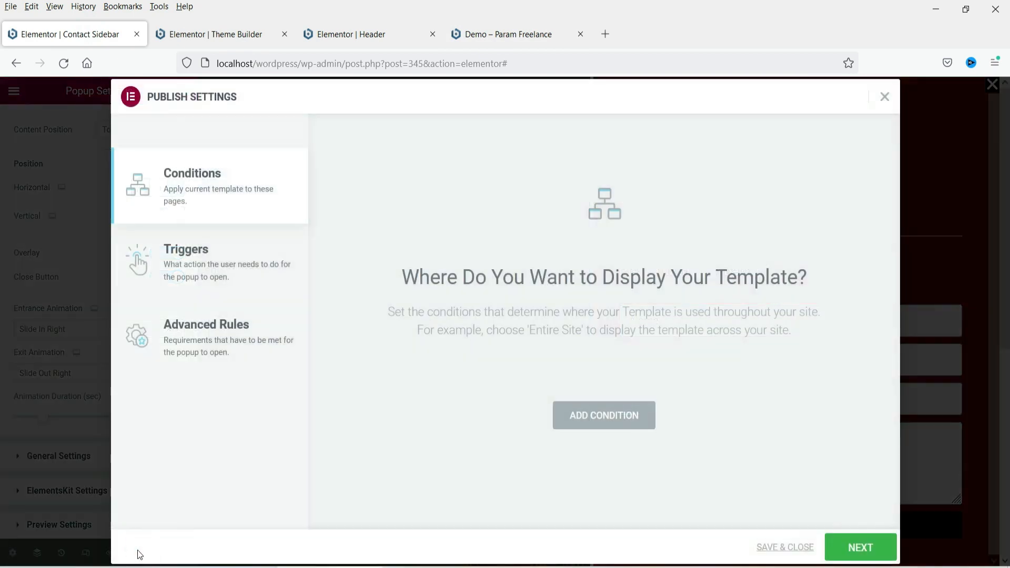
{"action": "left_click", "coordinate": [781, 550]}
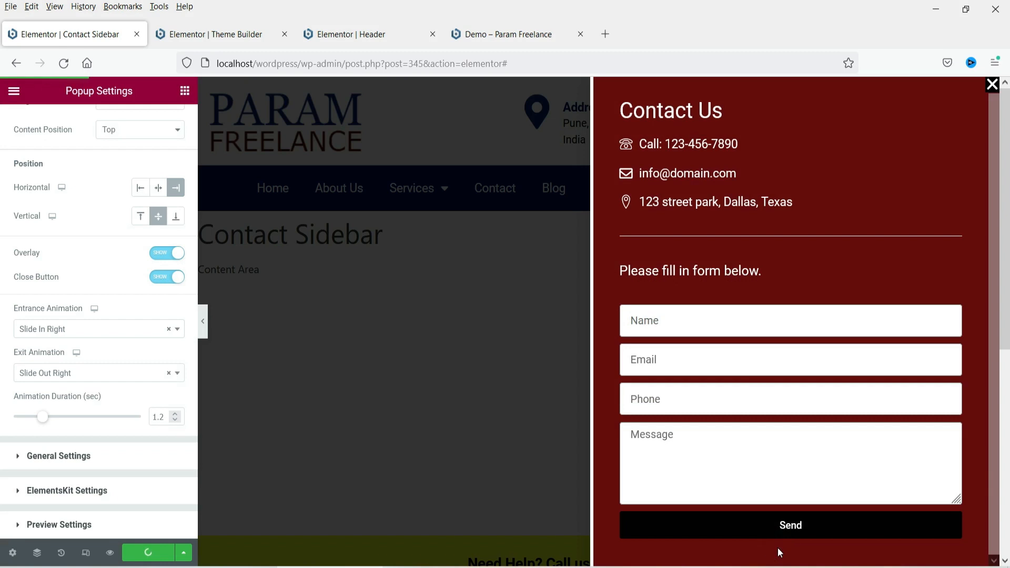
Refresh the Demo page, check the Contact Us popup's entrance and exit again, and look over the page below
{"action": "left_click", "coordinate": [504, 37]}
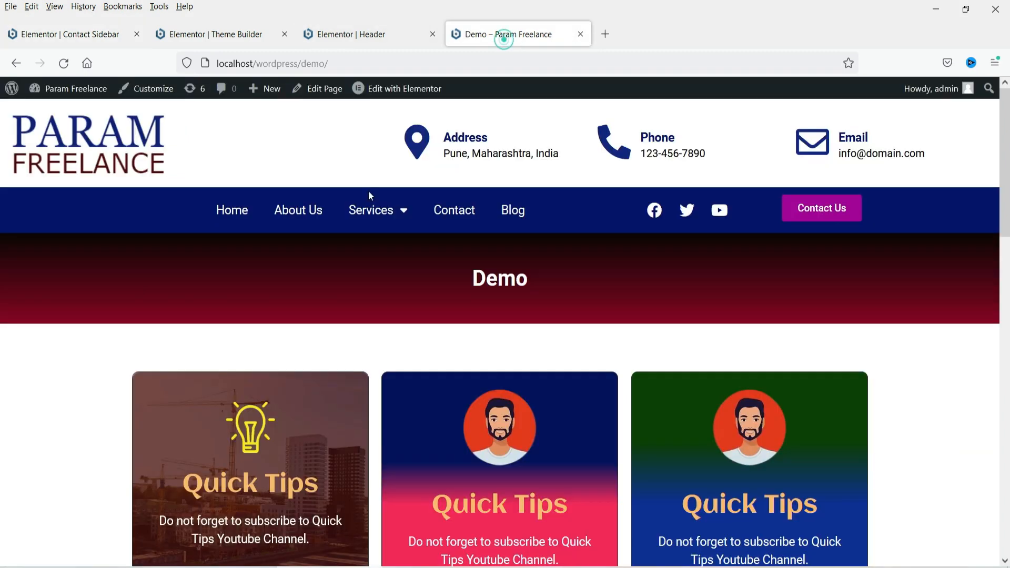
{"action": "left_click", "coordinate": [65, 70]}
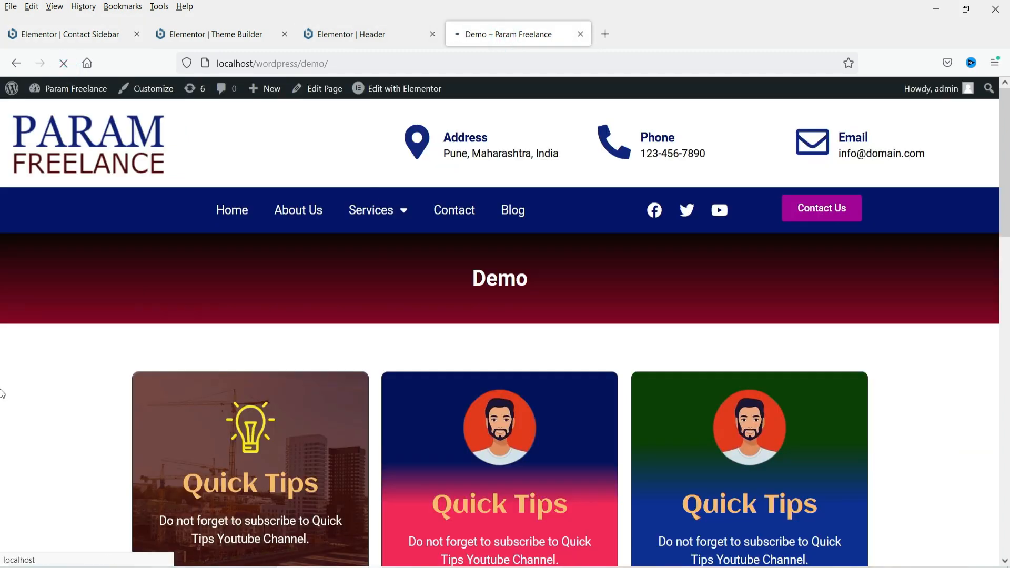
{"action": "left_click", "coordinate": [848, 215]}
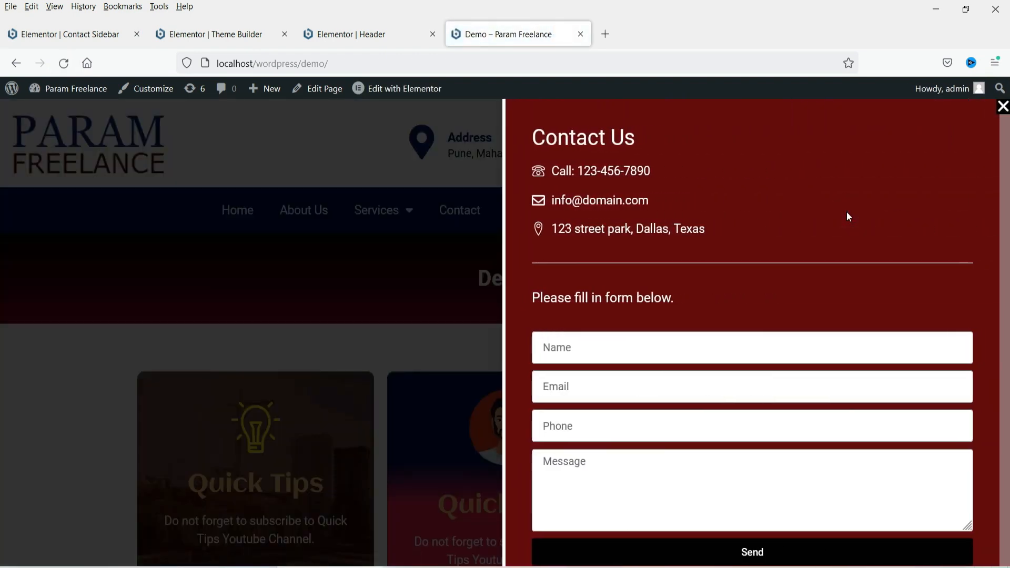
{"action": "scroll", "coordinate": [718, 309], "scroll_direction": "down", "scroll_amount": 1}
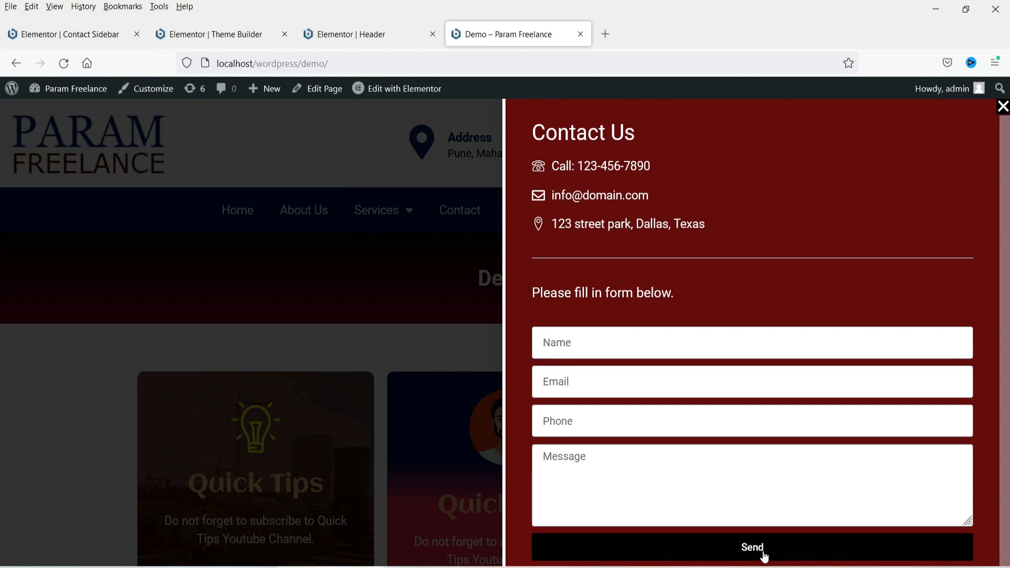
{"action": "left_click", "coordinate": [1003, 110]}
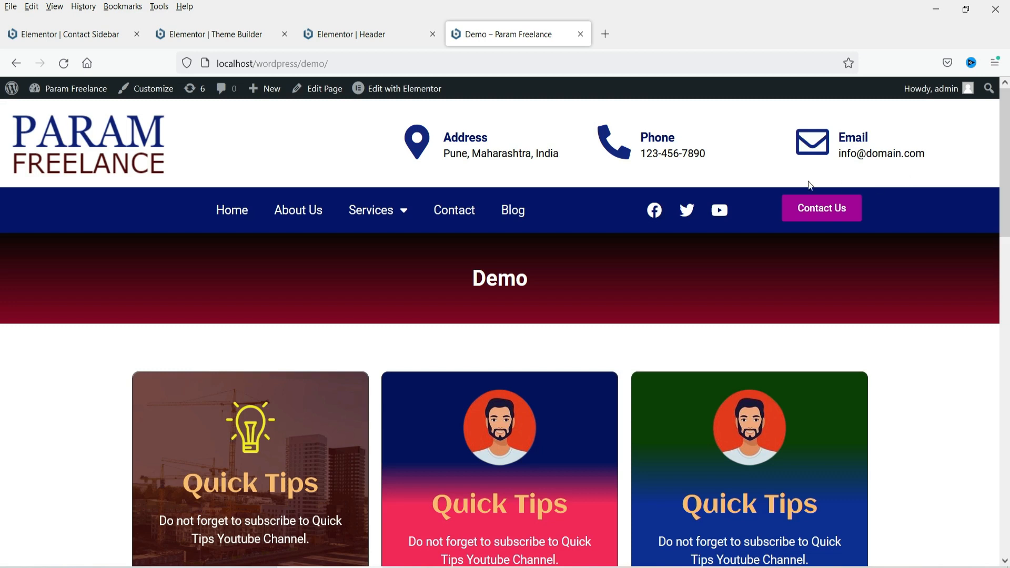
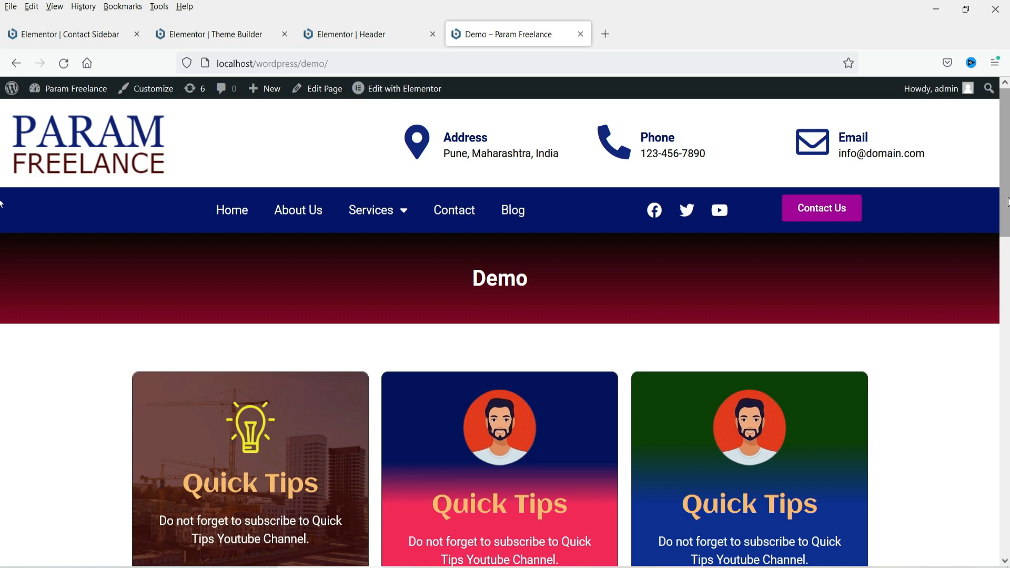
{"action": "scroll", "coordinate": [925, 275], "scroll_direction": "down", "scroll_amount": 5}
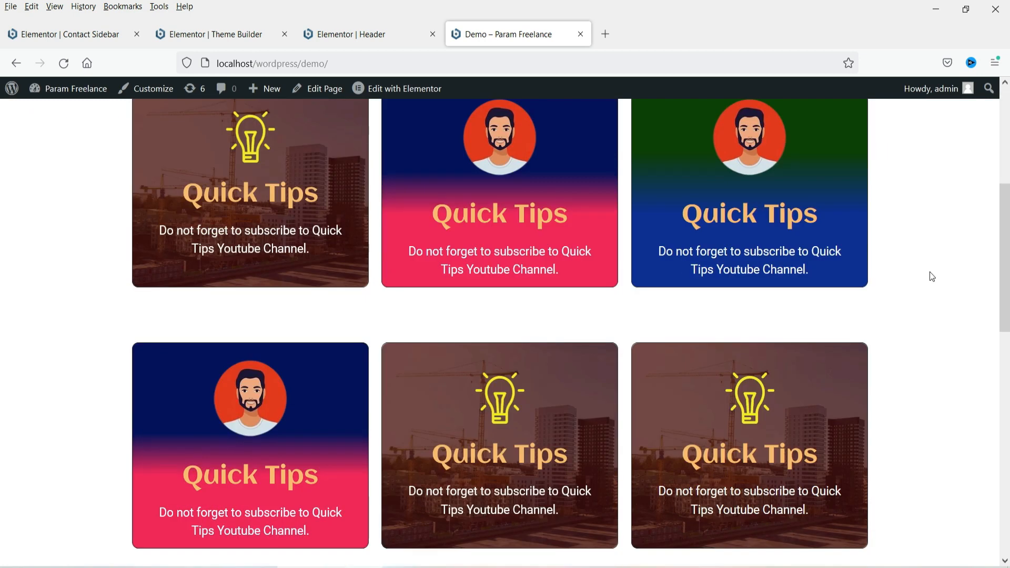
{"action": "scroll", "coordinate": [933, 276], "scroll_direction": "down", "scroll_amount": 5}
Exit the Contact Sidebar editor to the WordPress dashboard and open the list of popups
{"action": "left_click", "coordinate": [400, 36]}
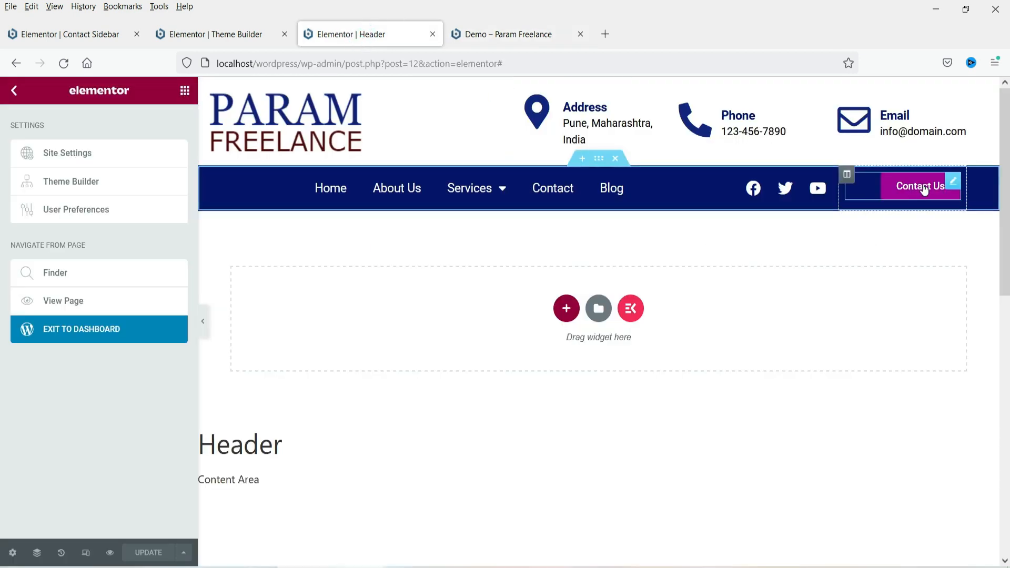
{"action": "left_click", "coordinate": [44, 35]}
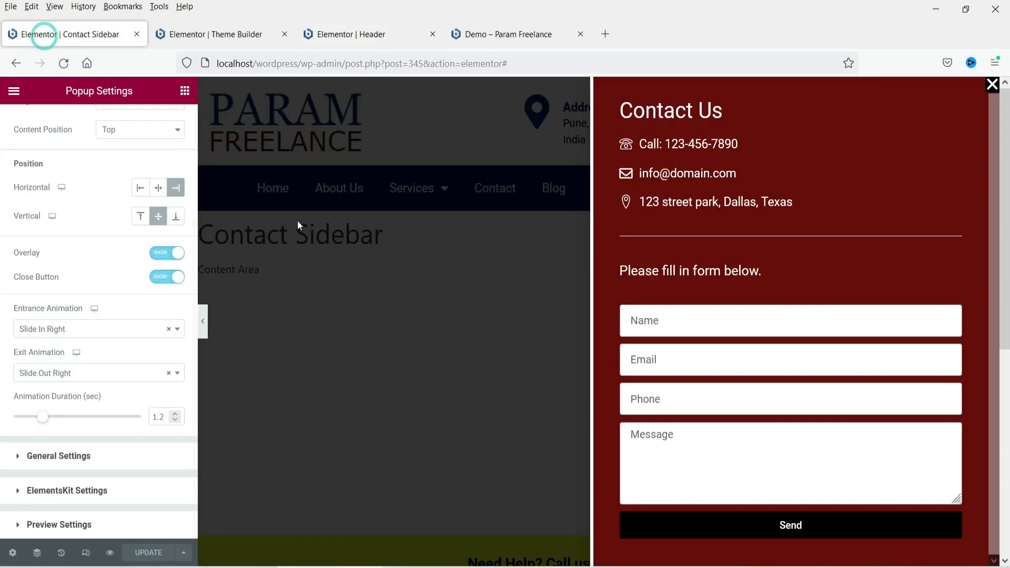
{"action": "left_click", "coordinate": [13, 91]}
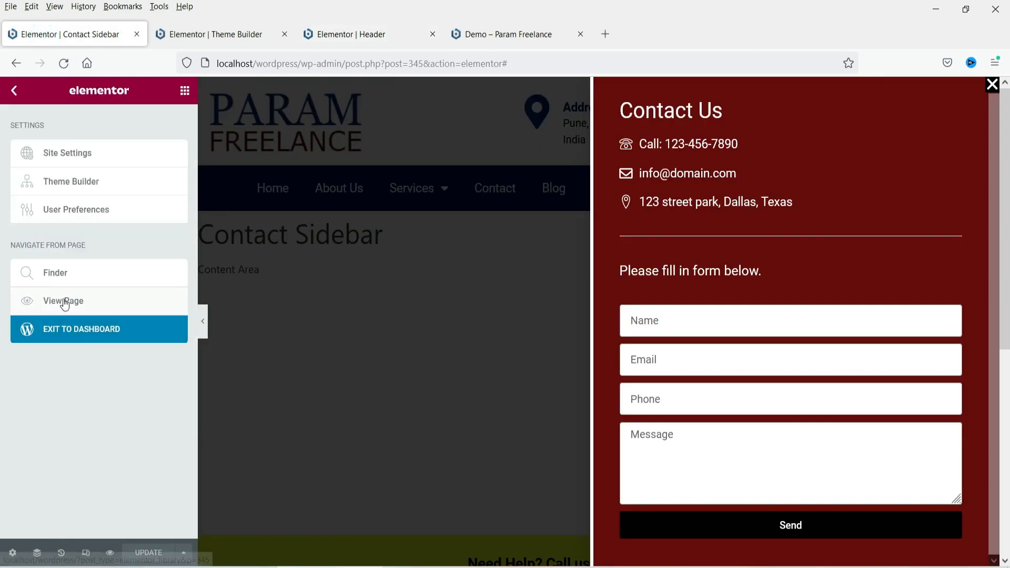
{"action": "left_click", "coordinate": [81, 330]}
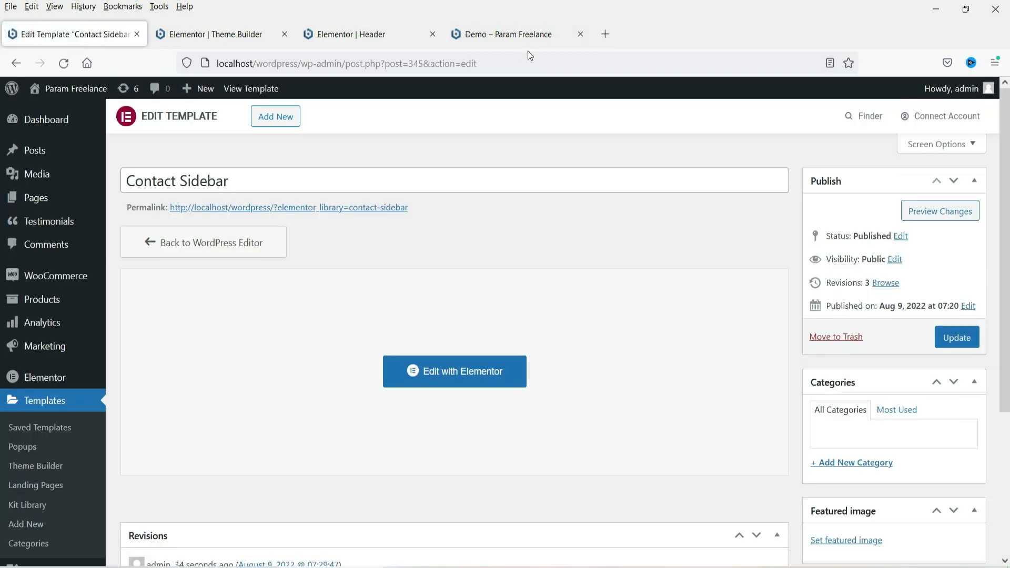
{"action": "left_click", "coordinate": [20, 451]}
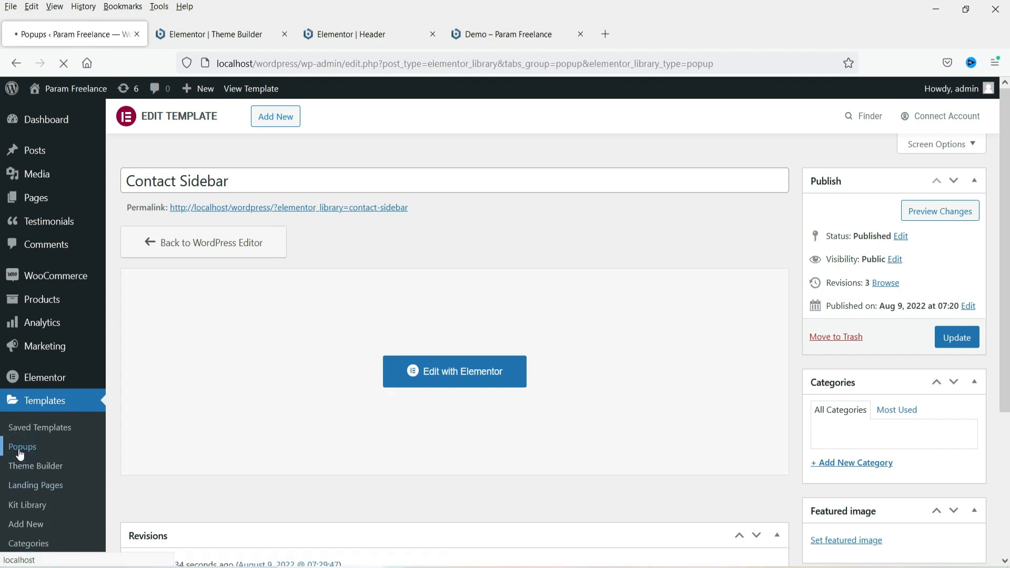
Create a new Popup template named "Extra Discount button"
{"action": "left_click", "coordinate": [223, 124]}
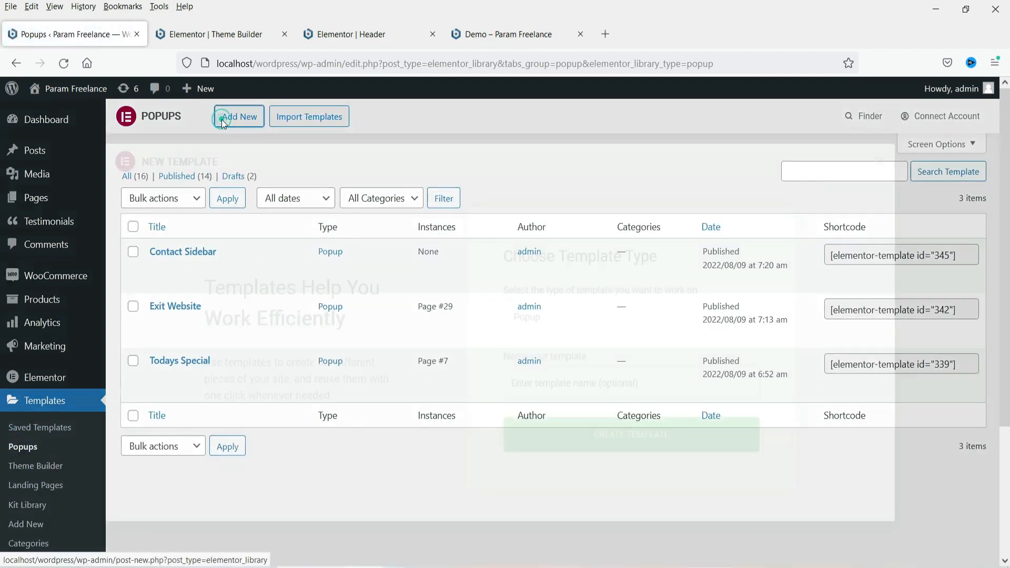
{"action": "left_click", "coordinate": [559, 382]}
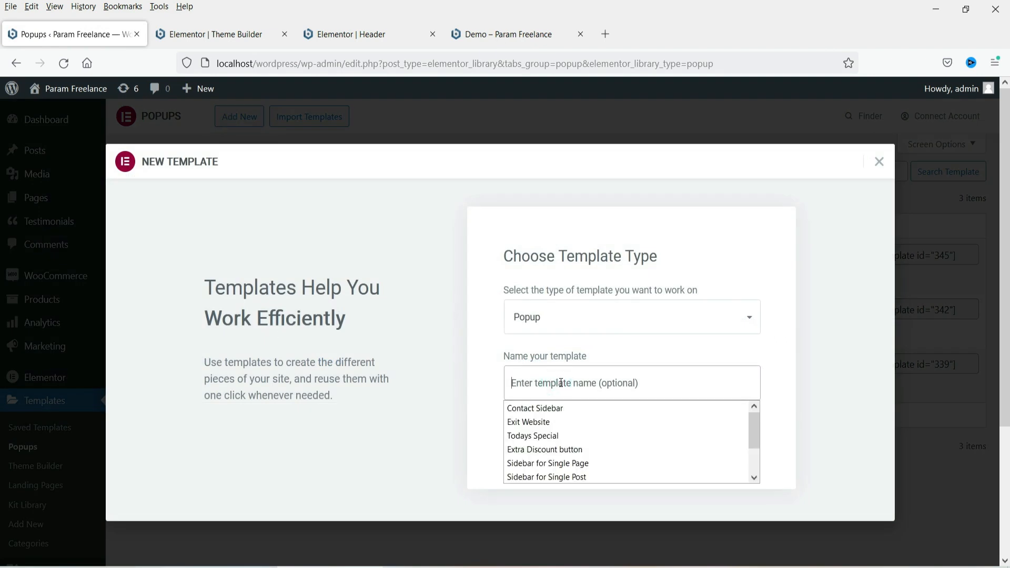
{"action": "type", "text": "ex"}
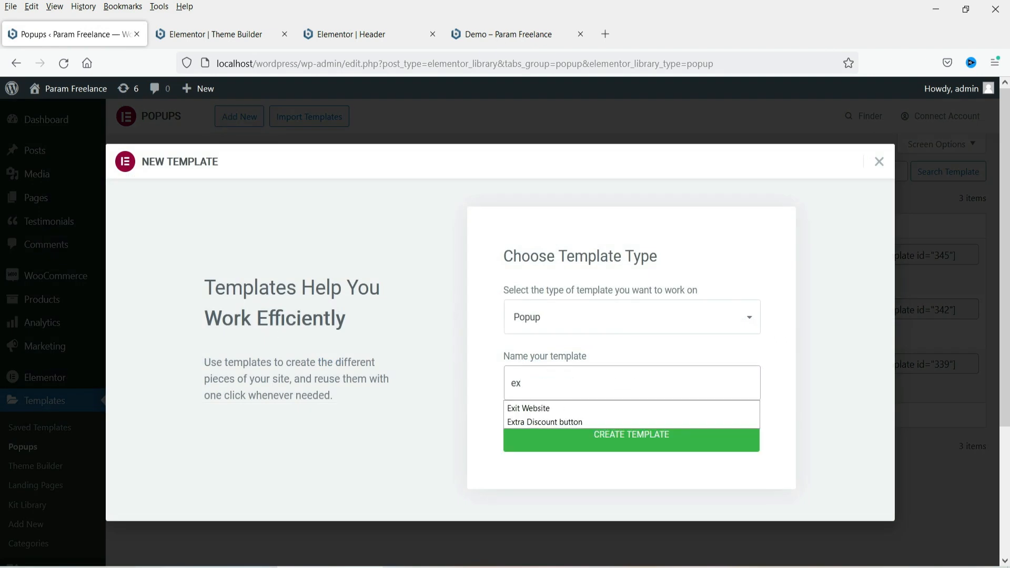
{"action": "left_click", "coordinate": [582, 421]}
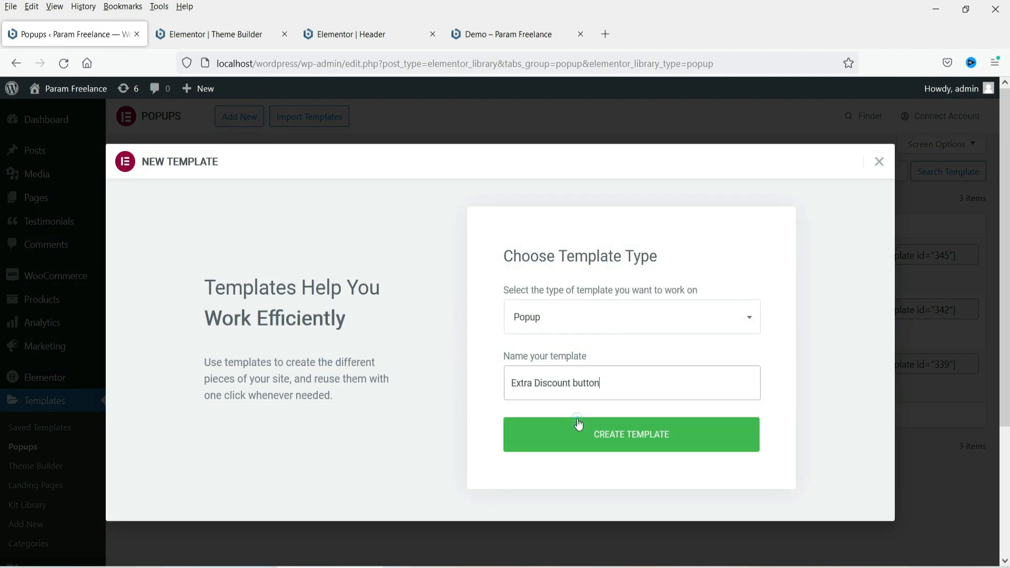
{"action": "left_click", "coordinate": [632, 438]}
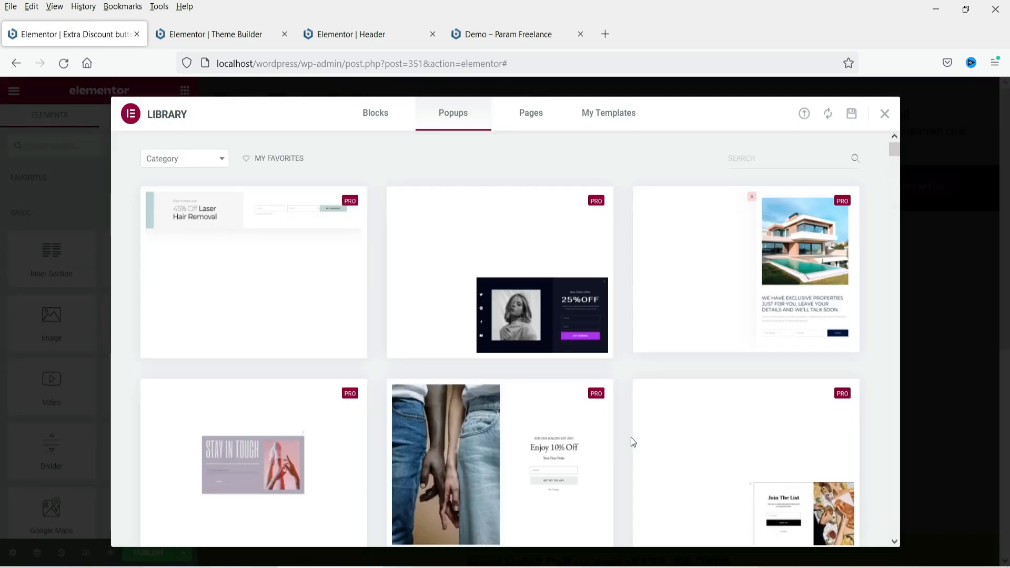
Dismiss the template library and set the popup's layout width to 60 VW
{"action": "left_click", "coordinate": [885, 114]}
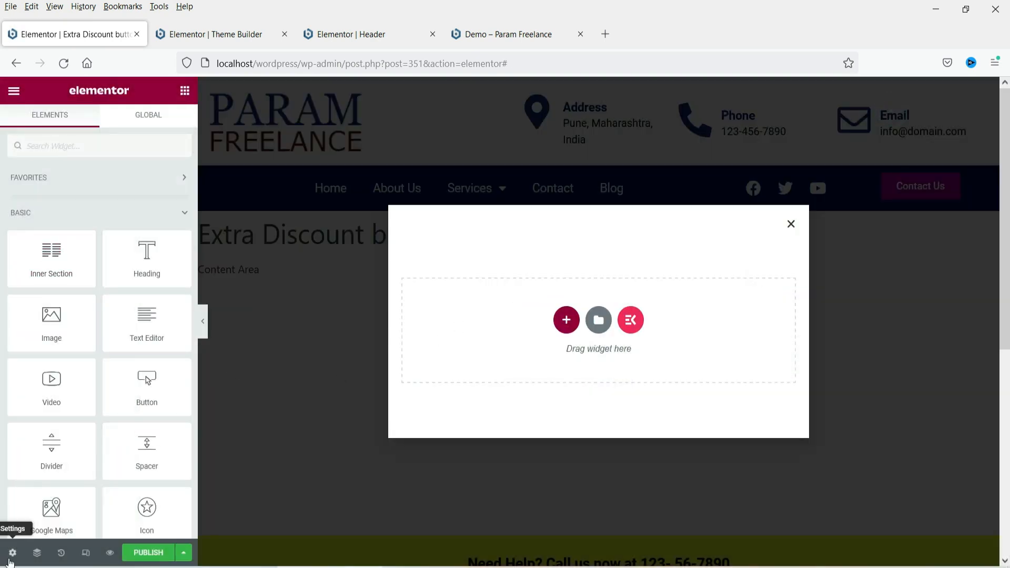
{"action": "left_click", "coordinate": [12, 554]}
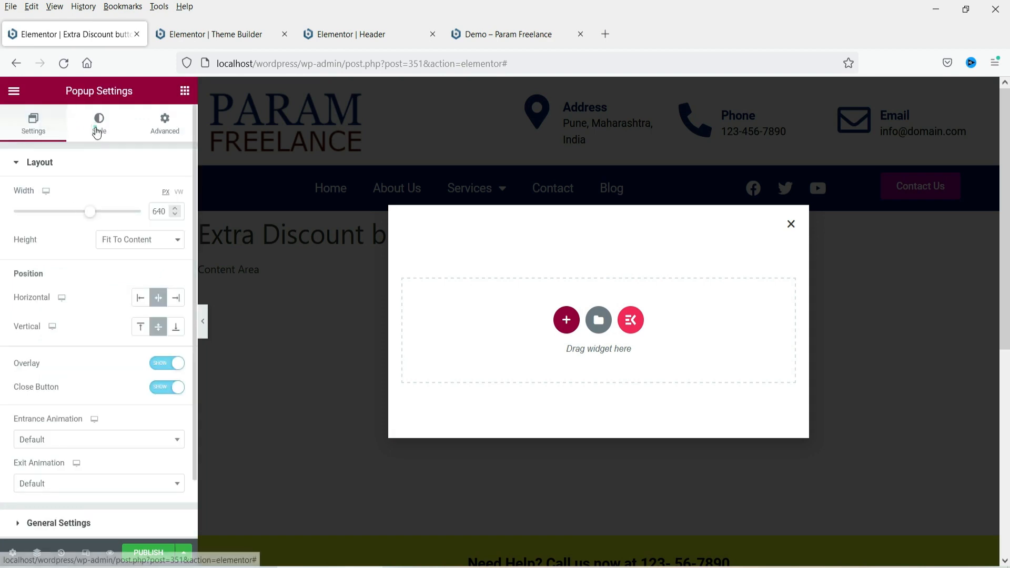
{"action": "left_click", "coordinate": [97, 129]}
{"action": "left_click", "coordinate": [33, 125]}
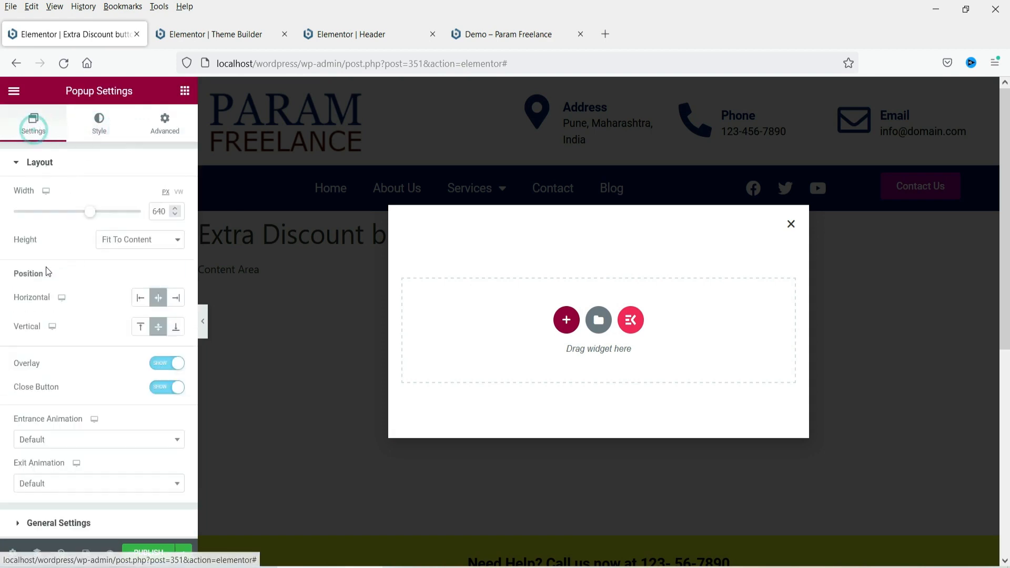
{"action": "left_click", "coordinate": [179, 193]}
{"action": "double_click", "coordinate": [161, 209]}
{"action": "type", "text": "60"}
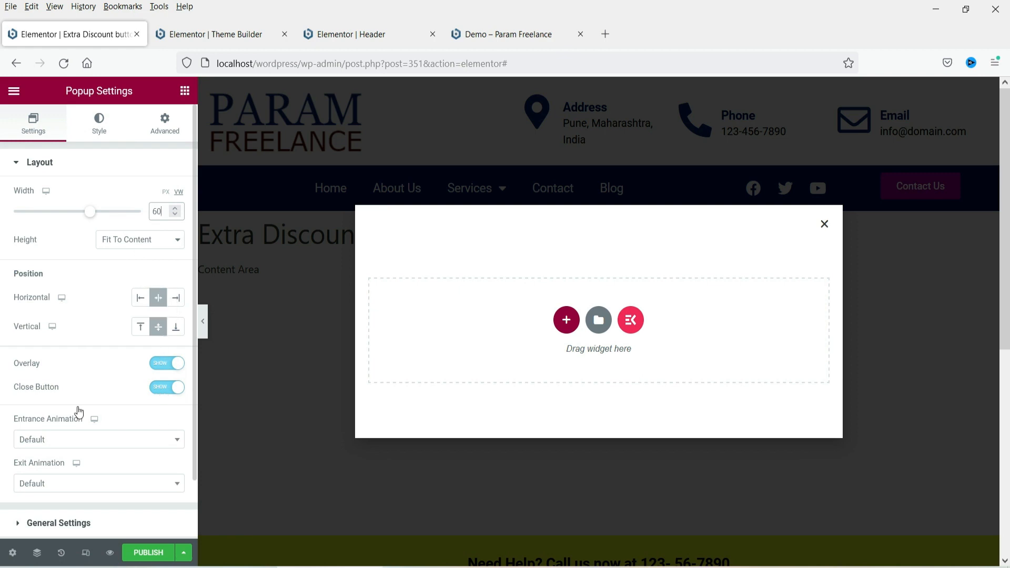
Set the popup's entrance animation to Fade In and its exit animation to Fade Out
{"action": "scroll", "coordinate": [79, 411], "scroll_direction": "down", "scroll_amount": 2}
{"action": "left_click", "coordinate": [41, 376]}
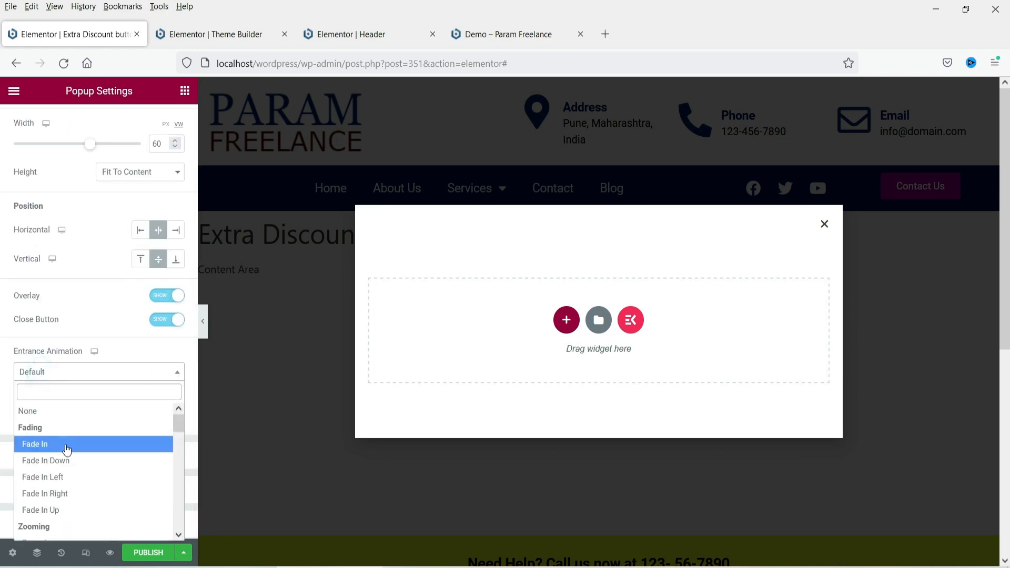
{"action": "left_click", "coordinate": [101, 445]}
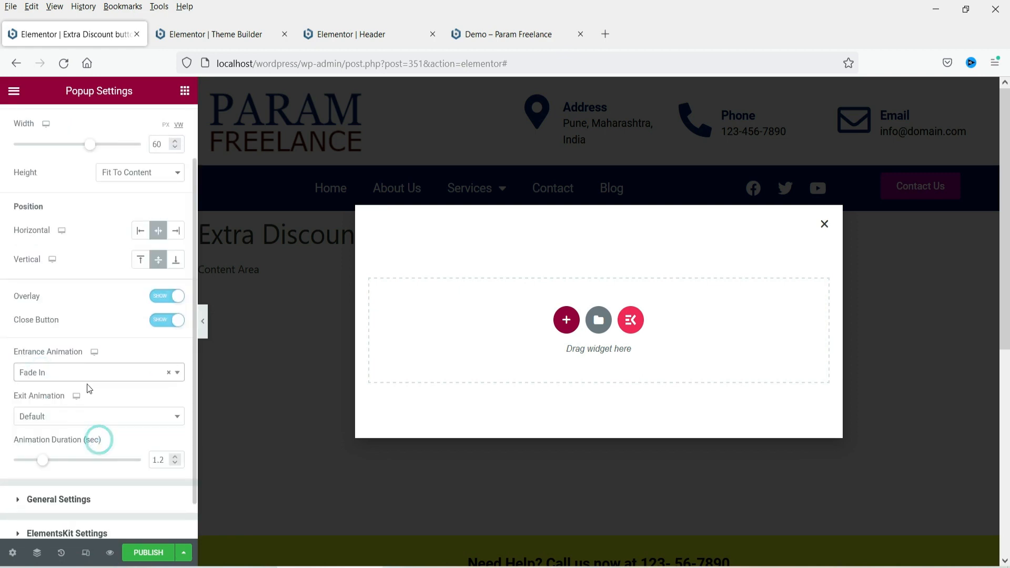
{"action": "left_click", "coordinate": [83, 427]}
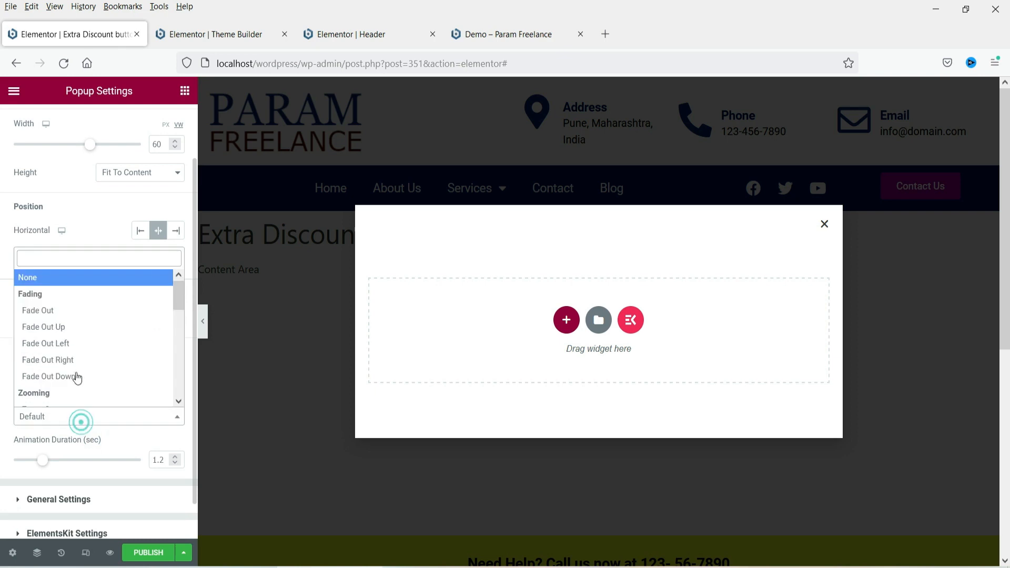
{"action": "left_click", "coordinate": [63, 312]}
{"action": "scroll", "coordinate": [48, 323], "scroll_direction": "down", "scroll_amount": 2}
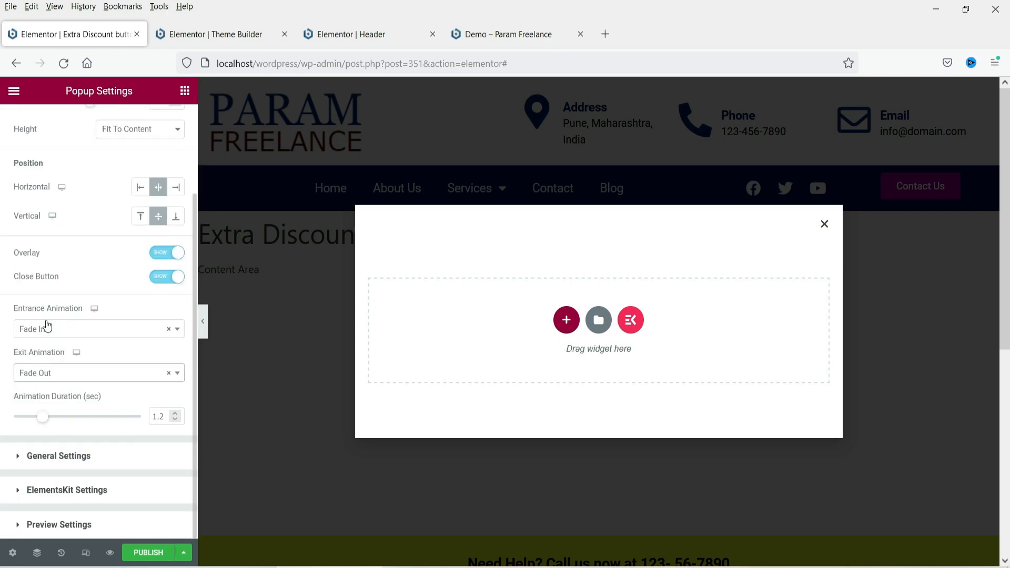
Give the popup a classic background in near-black #0E0303
{"action": "scroll", "coordinate": [47, 326], "scroll_direction": "up", "scroll_amount": 5}
{"action": "left_click", "coordinate": [99, 122]}
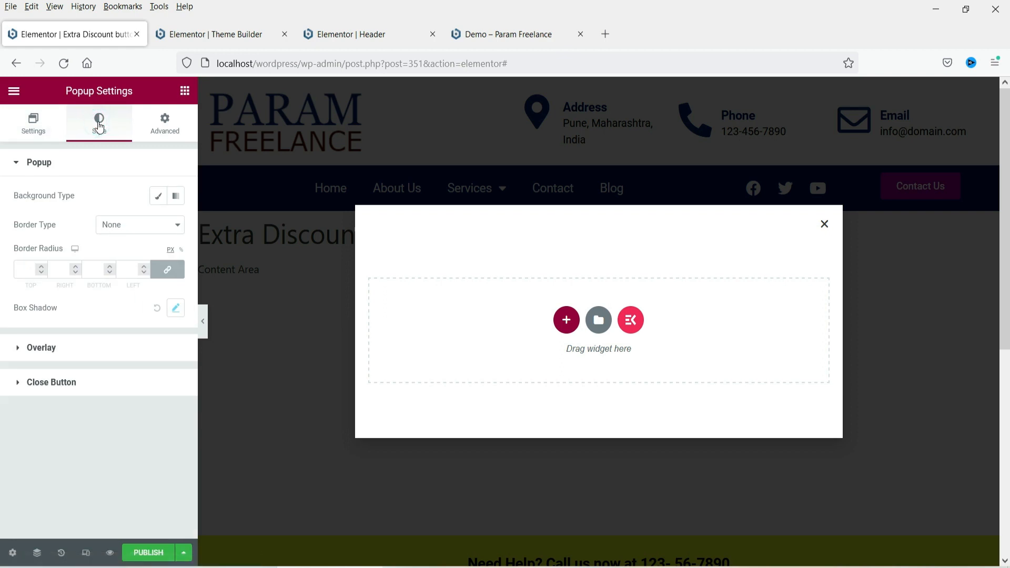
{"action": "left_click", "coordinate": [155, 201]}
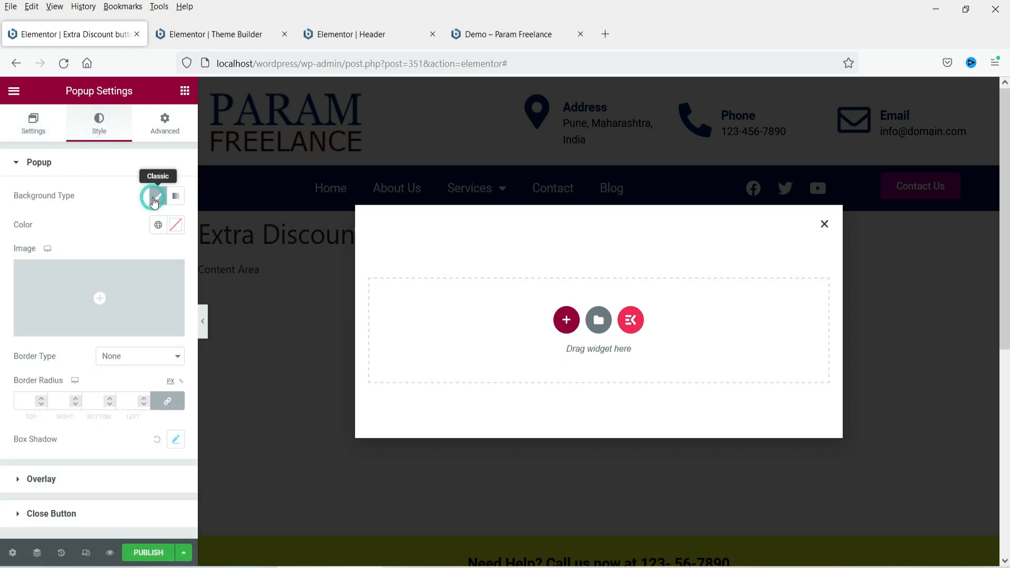
{"action": "left_click", "coordinate": [176, 226]}
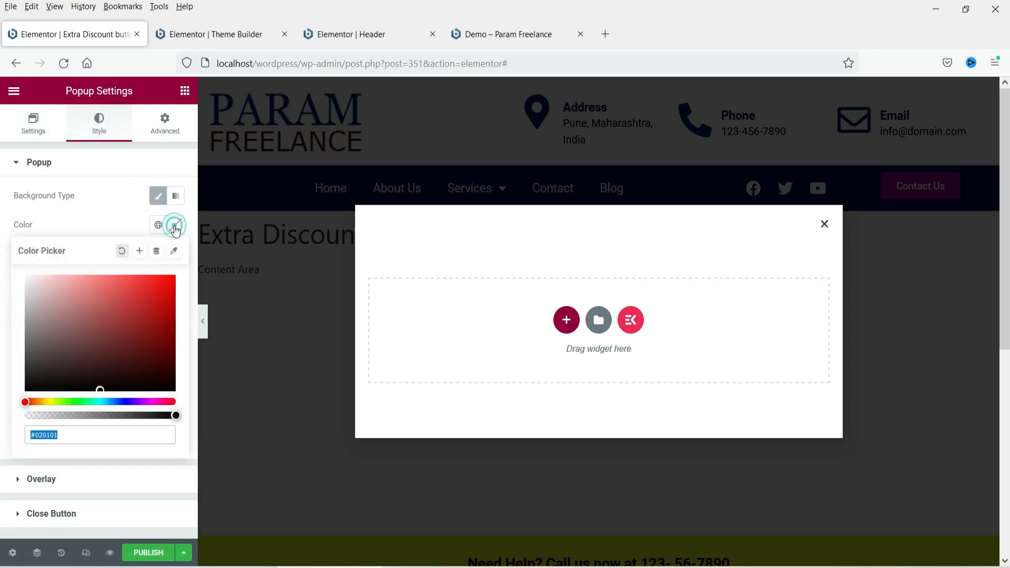
{"action": "left_click", "coordinate": [111, 339]}
{"action": "left_click", "coordinate": [140, 385]}
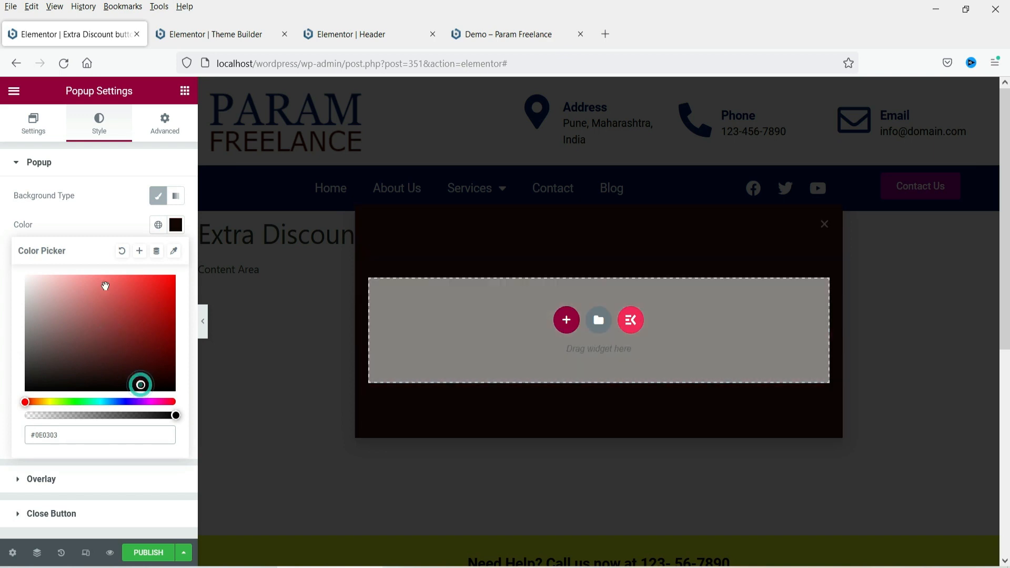
{"action": "left_click", "coordinate": [93, 210]}
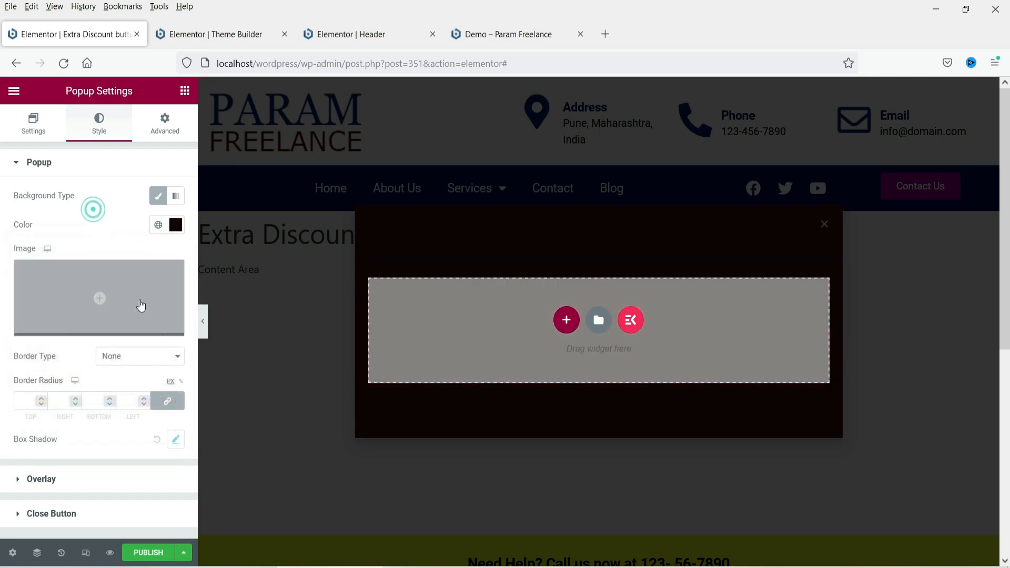
Add a solid border to the popup with a width of 4 px on all sides in the global white colour
{"action": "left_click", "coordinate": [129, 363]}
{"action": "left_click", "coordinate": [124, 385]}
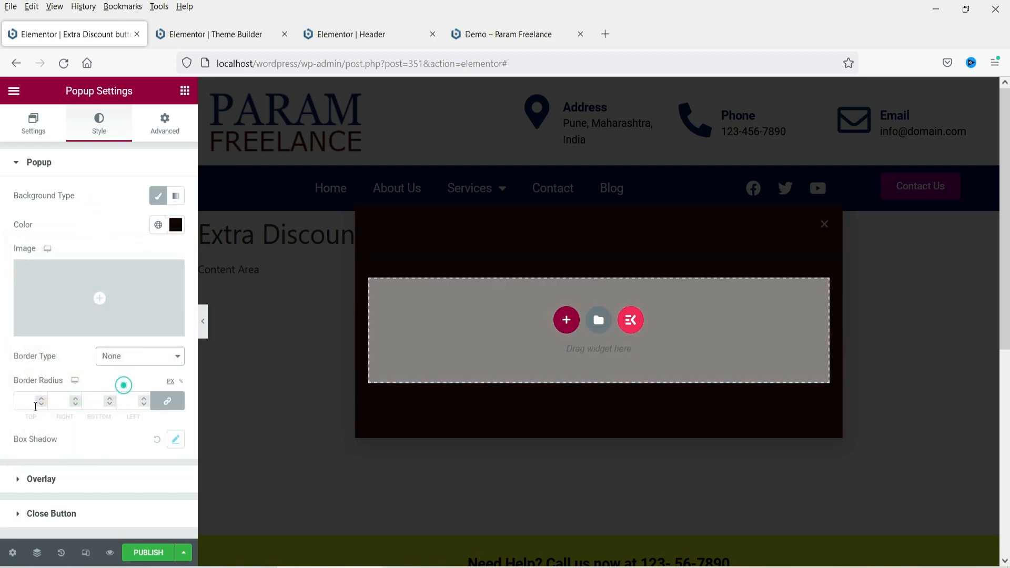
{"action": "left_click", "coordinate": [40, 399]}
{"action": "left_click", "coordinate": [39, 399]}
{"action": "left_click", "coordinate": [40, 399]}
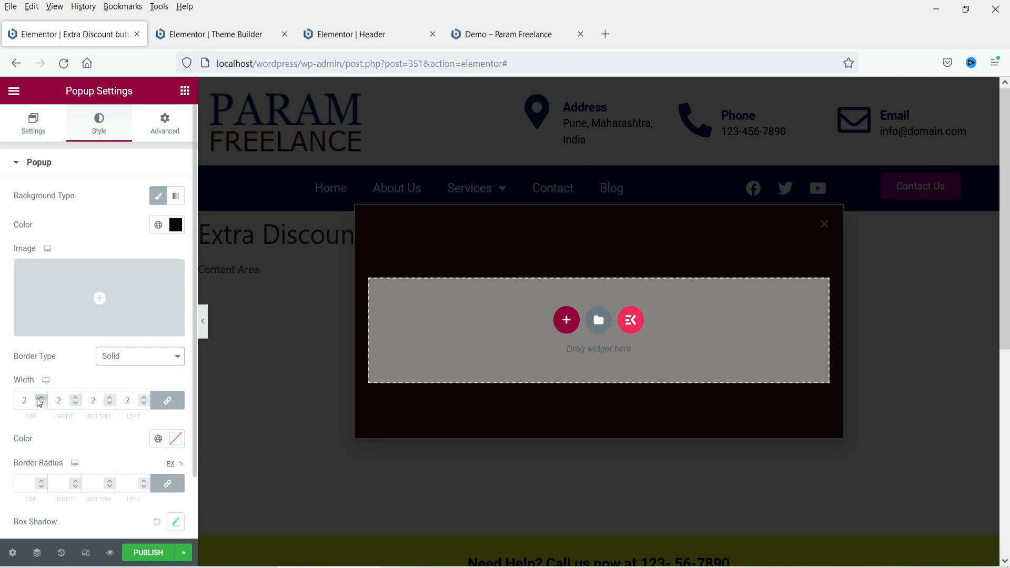
{"action": "left_click", "coordinate": [40, 399]}
{"action": "left_click", "coordinate": [158, 439]}
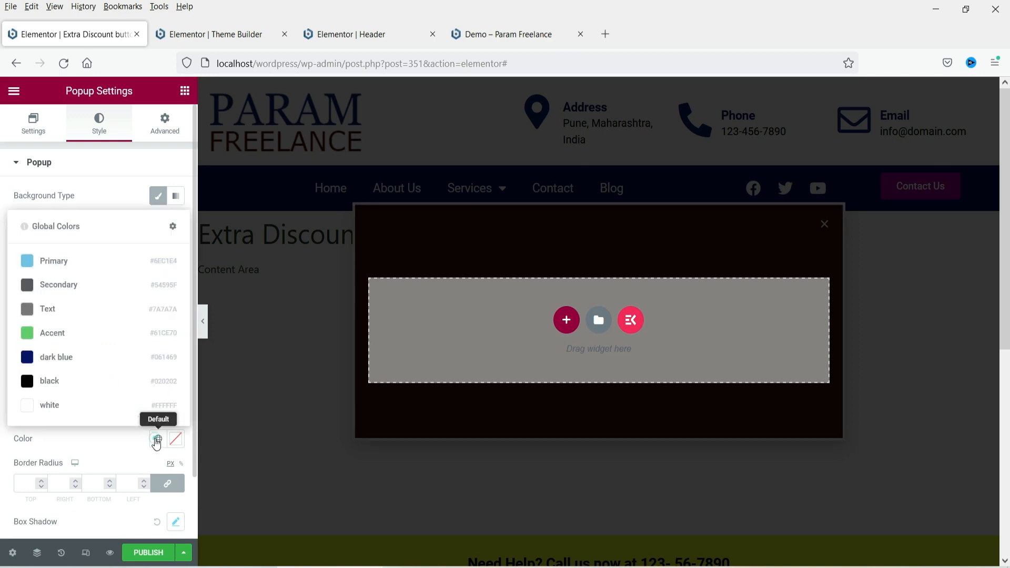
{"action": "left_click", "coordinate": [61, 404]}
{"action": "scroll", "coordinate": [96, 353], "scroll_direction": "down", "scroll_amount": 2}
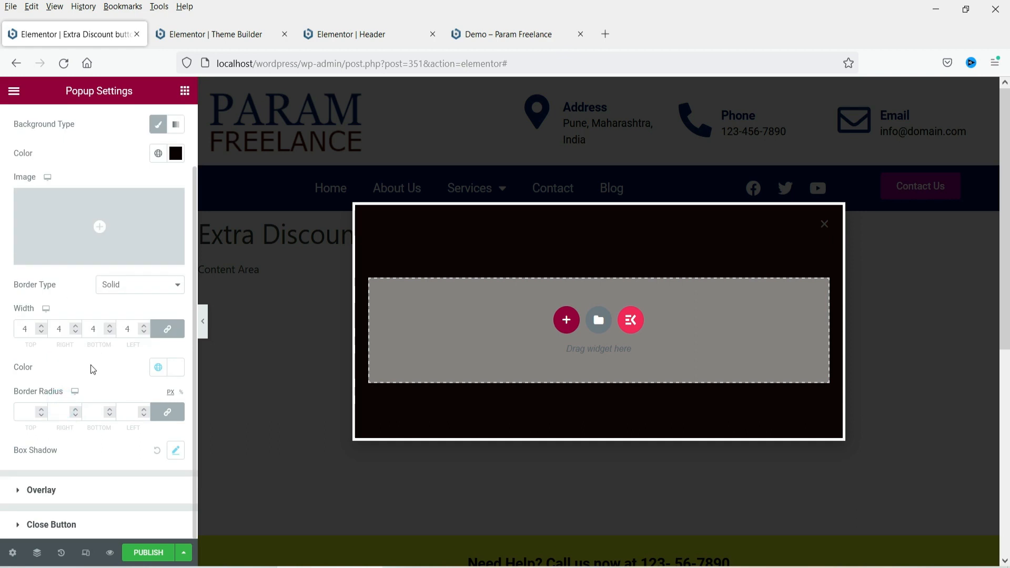
Style the popup's close button with the global white colour and a size of 22
{"action": "left_click", "coordinate": [83, 492]}
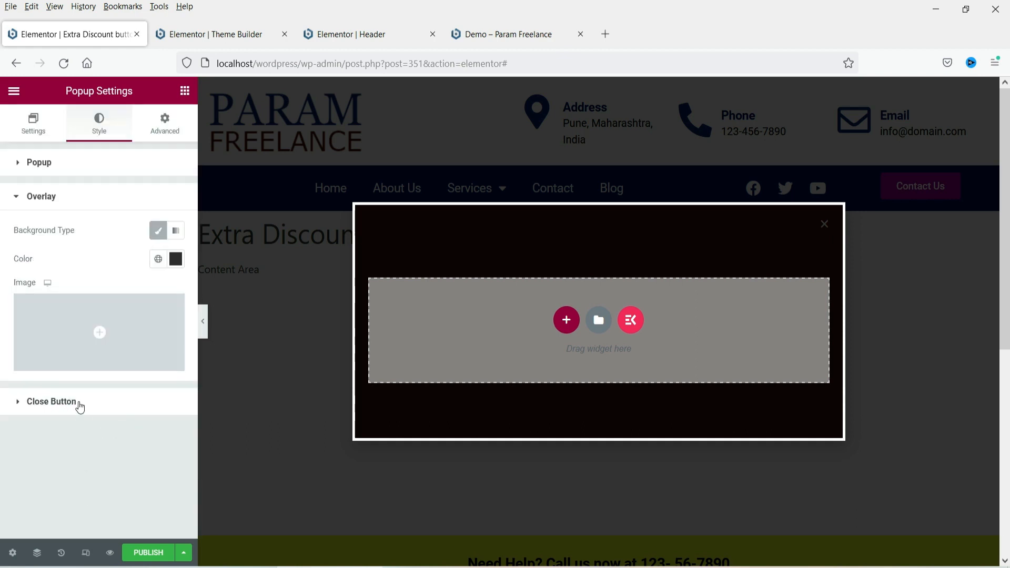
{"action": "left_click", "coordinate": [52, 402]}
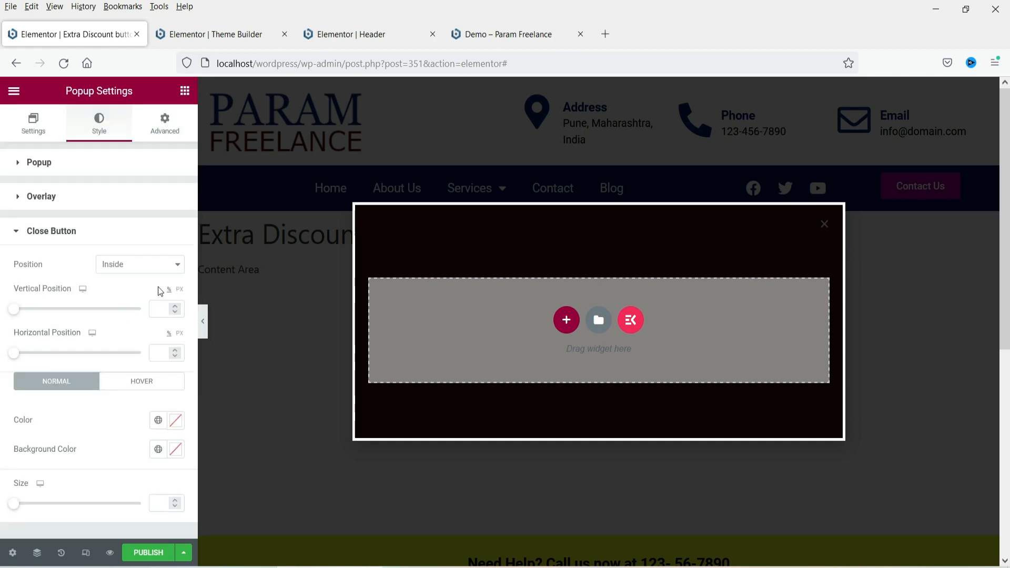
{"action": "left_click", "coordinate": [159, 420]}
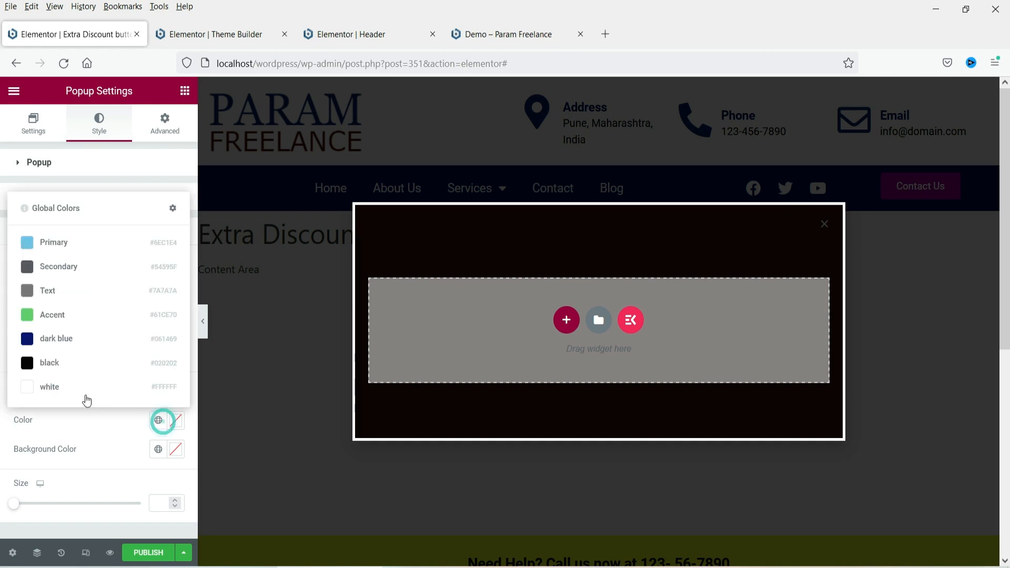
{"action": "left_click", "coordinate": [79, 387]}
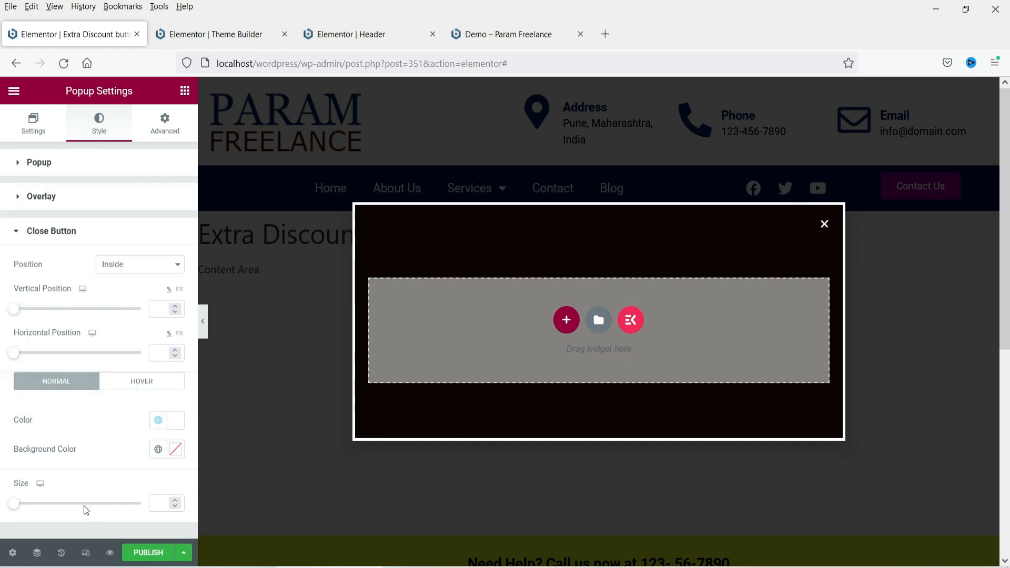
{"action": "double_click", "coordinate": [170, 503]}
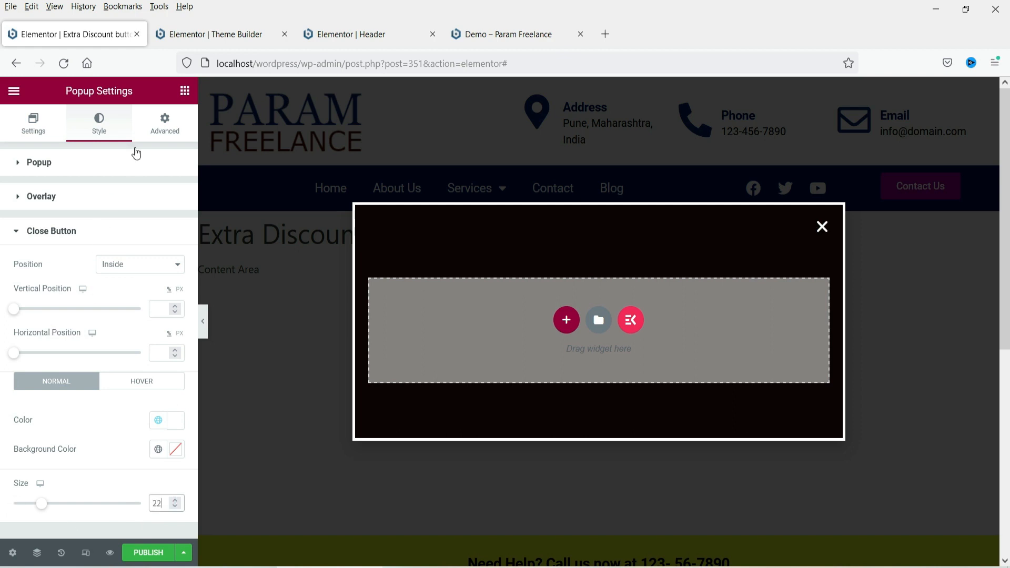
Prevent closing on overlay and ESC key, disable page scrolling, and set the popup's padding to 30 px on all sides
{"action": "left_click", "coordinate": [160, 128]}
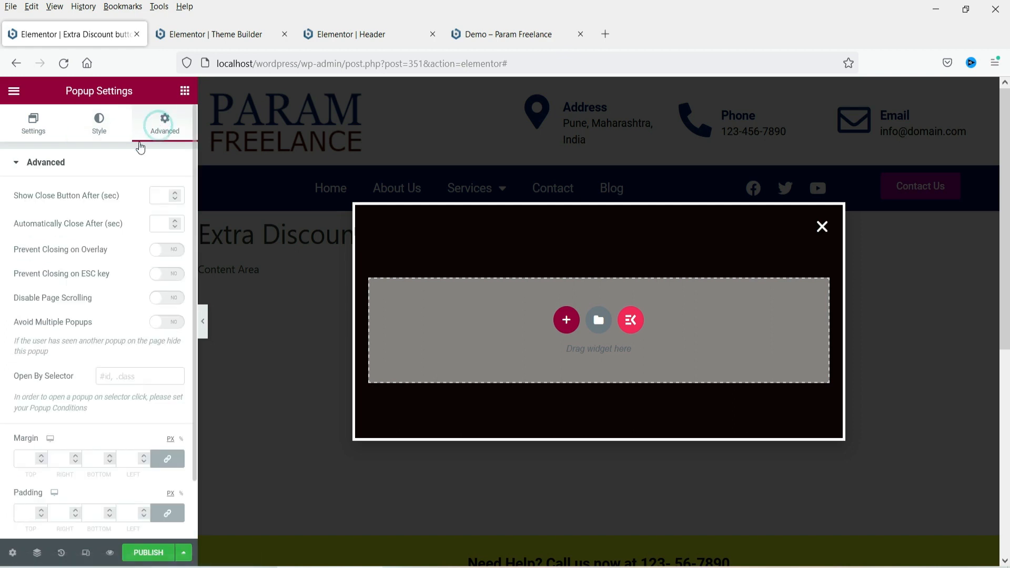
{"action": "left_click", "coordinate": [171, 278]}
{"action": "left_click", "coordinate": [169, 298]}
{"action": "scroll", "coordinate": [144, 378], "scroll_direction": "down", "scroll_amount": 2}
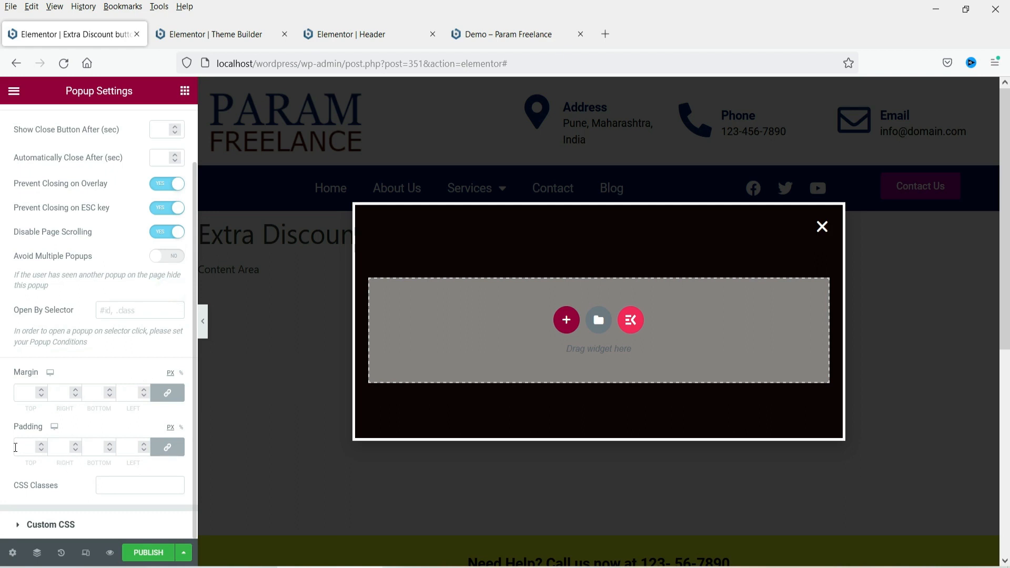
{"action": "type", "text": "30"}
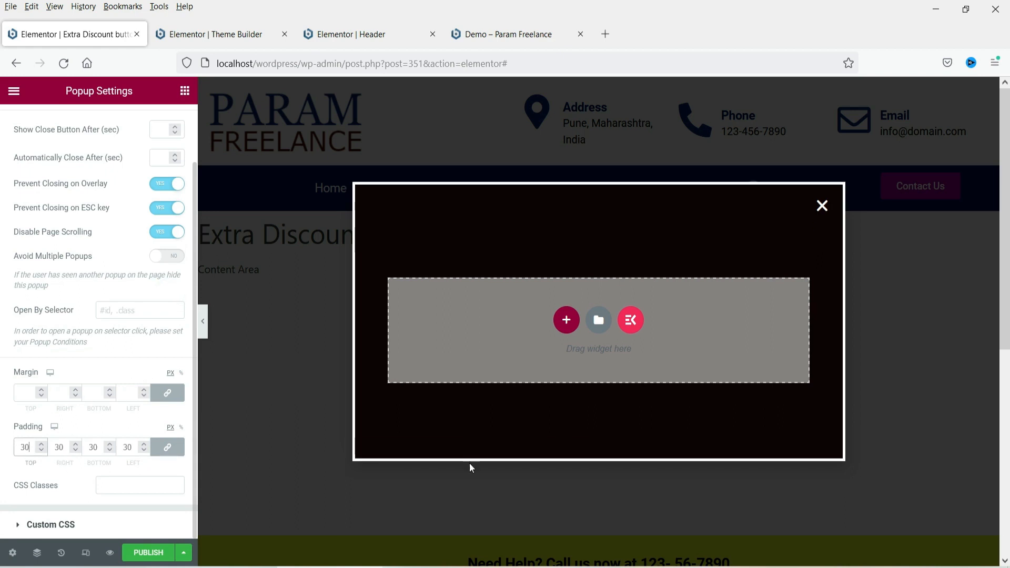
Add a single-column section with a centred heading "Get Extra Discount" in the global white colour
{"action": "left_click", "coordinate": [562, 319]}
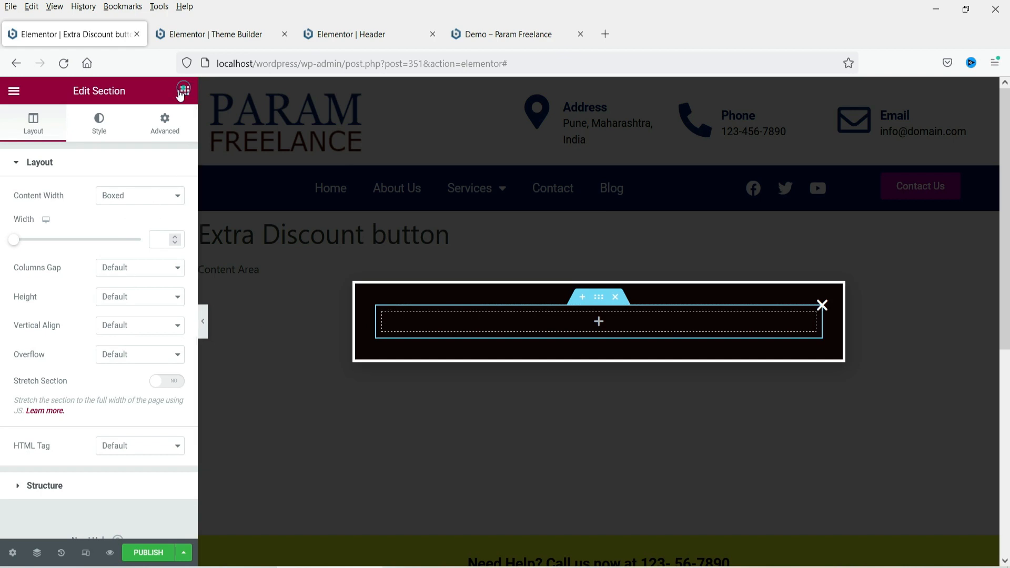
{"action": "left_click", "coordinate": [182, 92]}
{"action": "left_click_drag", "start_coordinate": [146, 261], "coordinate": [488, 321]}
{"action": "triple_click", "coordinate": [87, 226]}
{"action": "type", "text": "Get Extra Discount"}
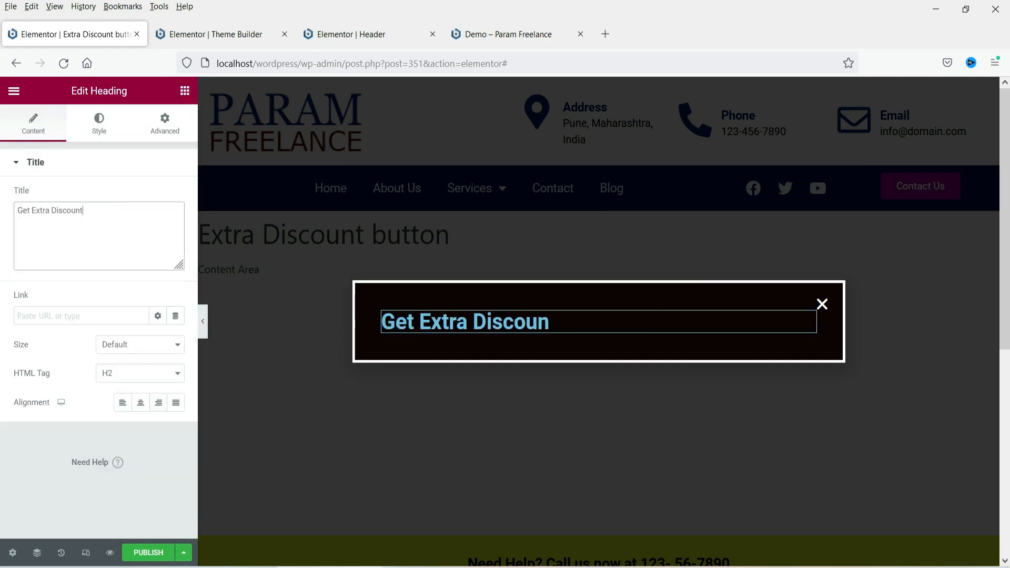
{"action": "left_click", "coordinate": [140, 403]}
{"action": "left_click", "coordinate": [99, 123]}
{"action": "left_click", "coordinate": [158, 197]}
{"action": "left_click", "coordinate": [58, 406]}
Place a Text Editor widget below the heading with the text "Get Extra discount for today only,"
{"action": "left_click", "coordinate": [185, 92]}
{"action": "left_click_drag", "start_coordinate": [143, 331], "coordinate": [532, 334]}
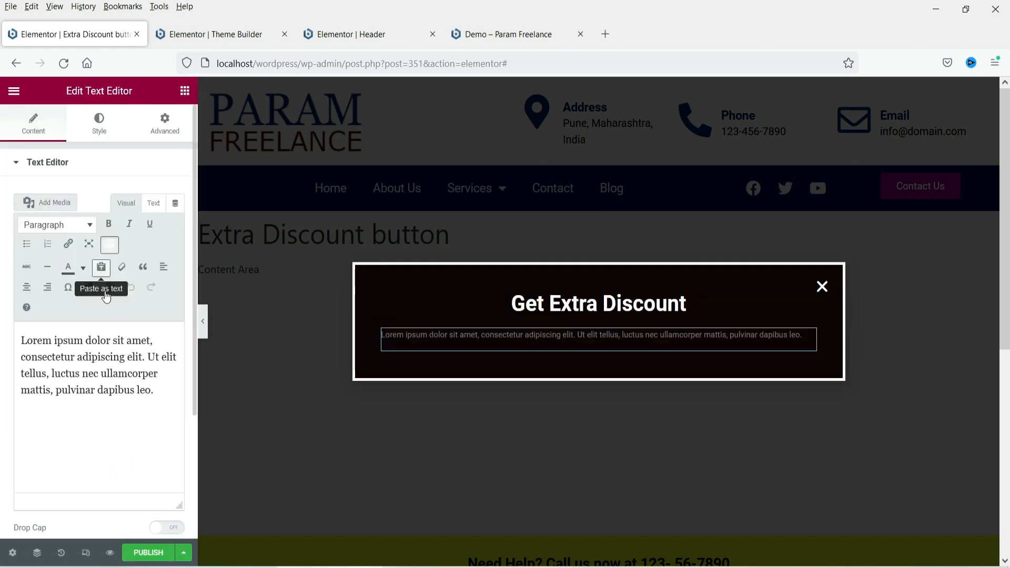
{"action": "key", "text": "ctrl+a"}
{"action": "type", "text": "Get Extra"}
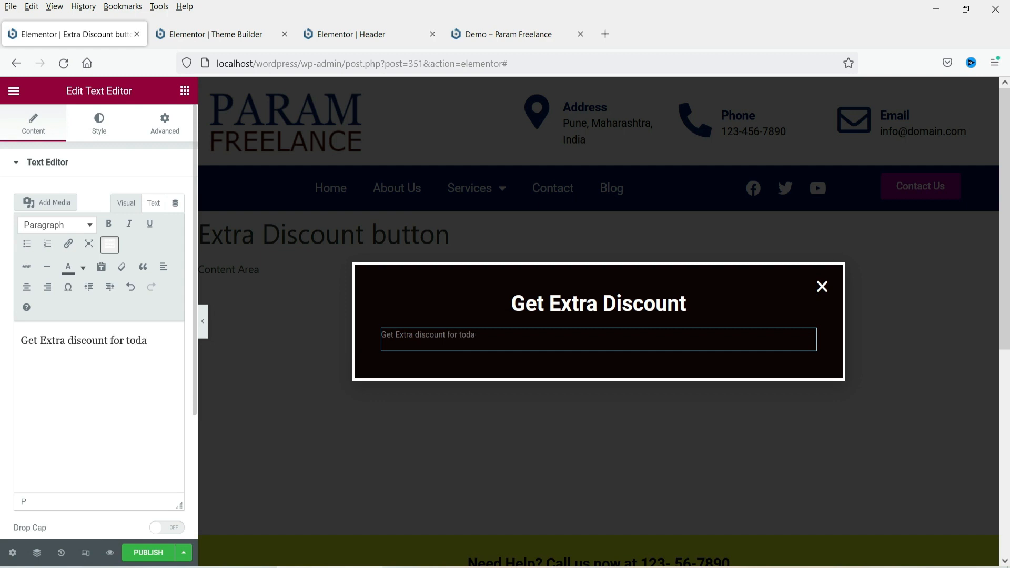
{"action": "type", "text": ","}
Centre the discount text, colour it global white and set its font size to 22 px
{"action": "left_click", "coordinate": [99, 123]}
{"action": "left_click", "coordinate": [141, 197]}
{"action": "left_click", "coordinate": [158, 225]}
{"action": "left_click", "coordinate": [56, 432]}
{"action": "left_click", "coordinate": [176, 254]}
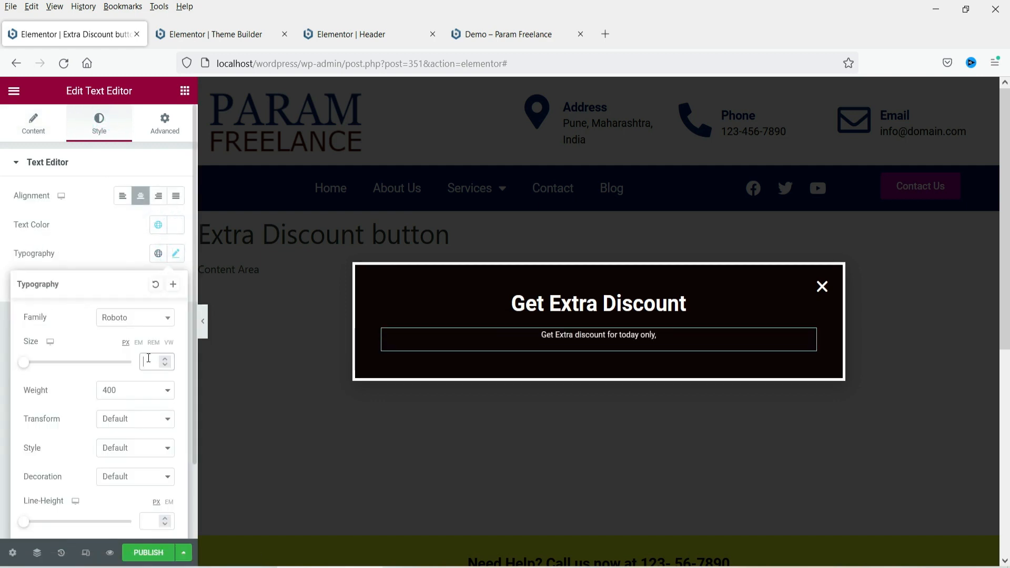
{"action": "left_click", "coordinate": [149, 362]}
{"action": "type", "text": "22"}
Place a Button widget below the text, label it "Shop NOw" and centre it
{"action": "left_click", "coordinate": [185, 91]}
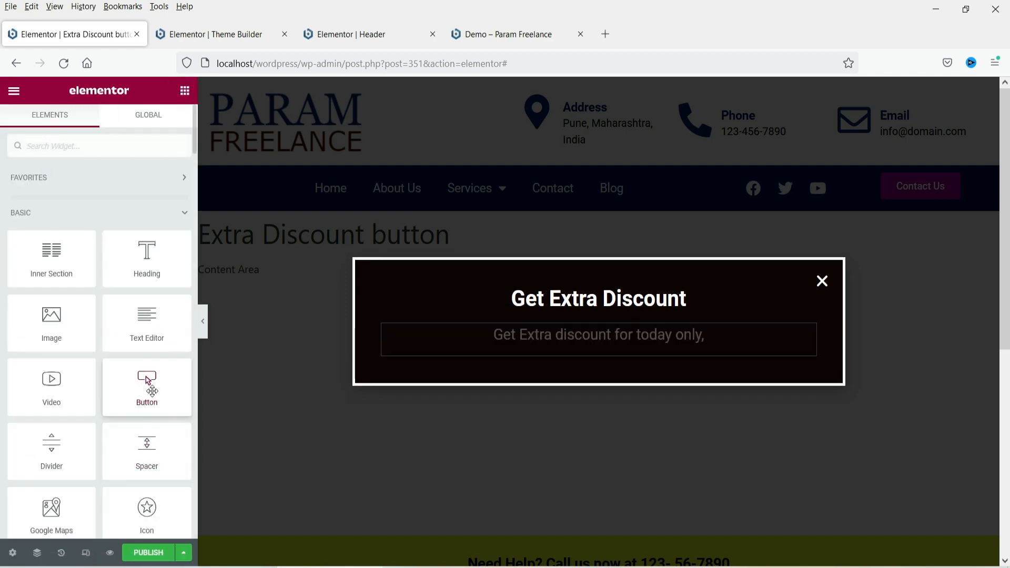
{"action": "left_click_drag", "start_coordinate": [148, 389], "coordinate": [574, 345]}
{"action": "triple_click", "coordinate": [131, 225]}
{"action": "type", "text": "Shop NOw"}
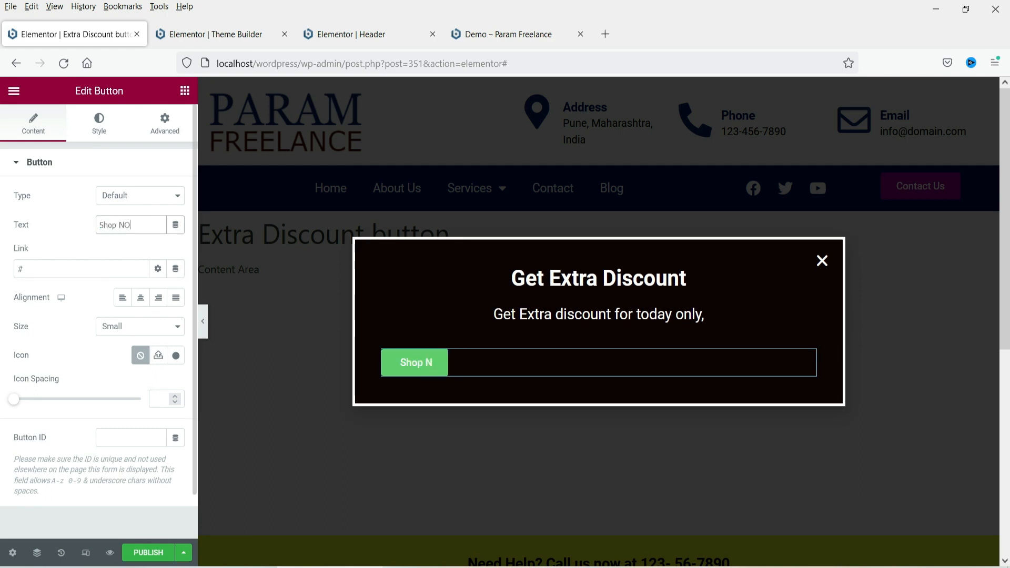
{"action": "left_click", "coordinate": [141, 298]}
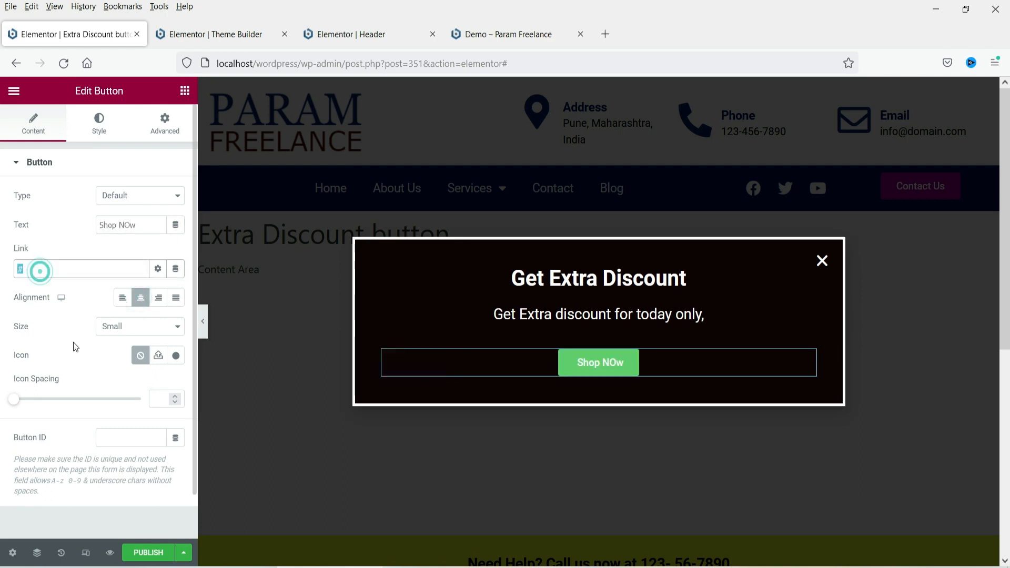
Open the popup's publish settings and close them without adding a display condition
{"action": "left_click", "coordinate": [146, 554]}
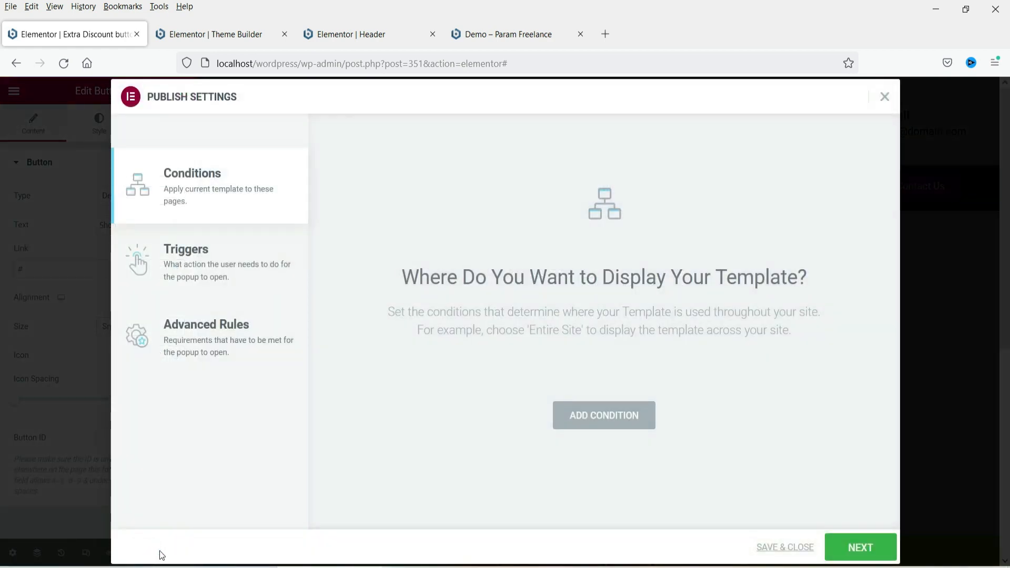
{"action": "left_click", "coordinate": [885, 97]}
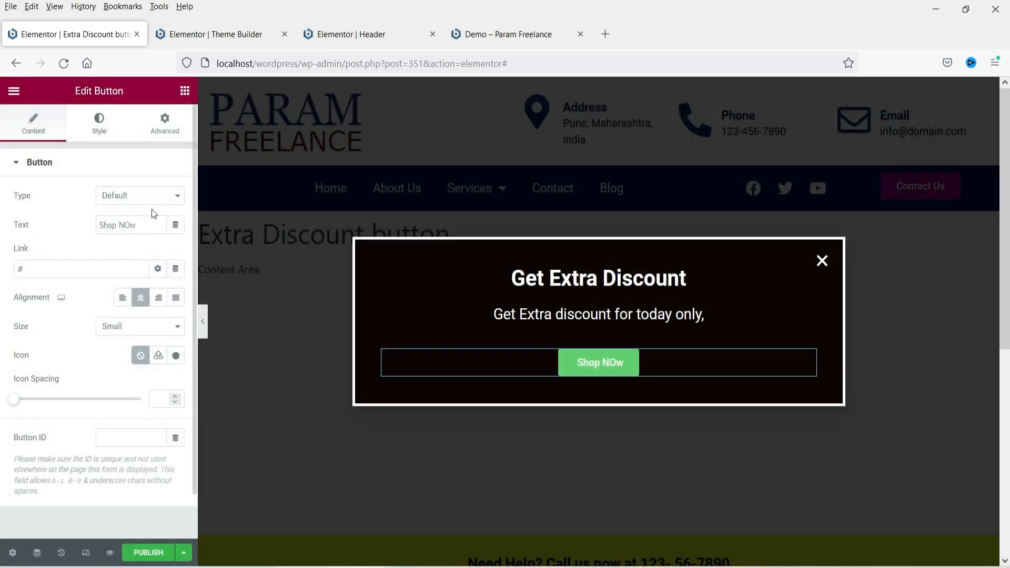
Set the popup's width to 90 VW for the mobile view in the popup layout settings
{"action": "left_click", "coordinate": [86, 554]}
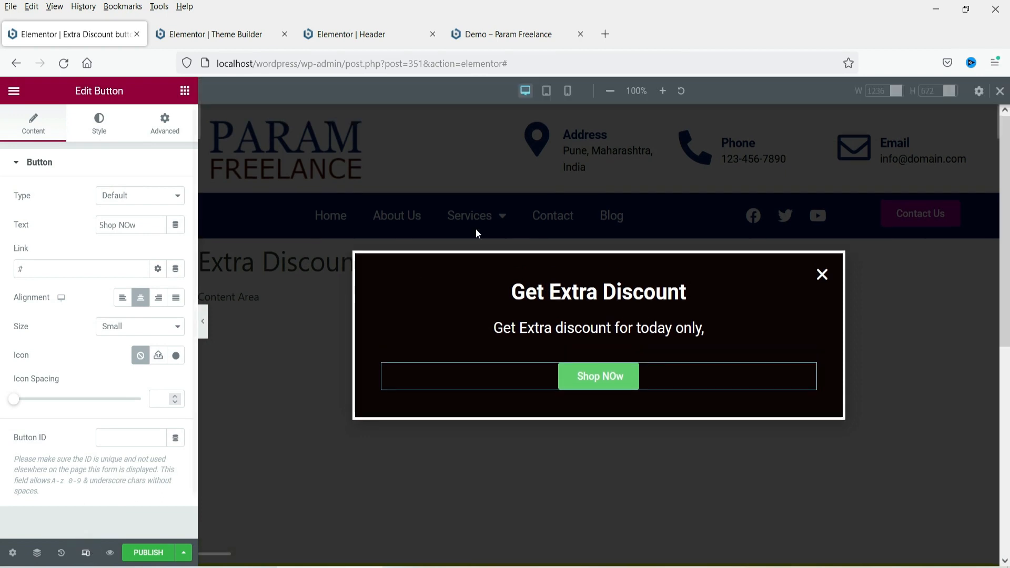
{"action": "left_click", "coordinate": [568, 91]}
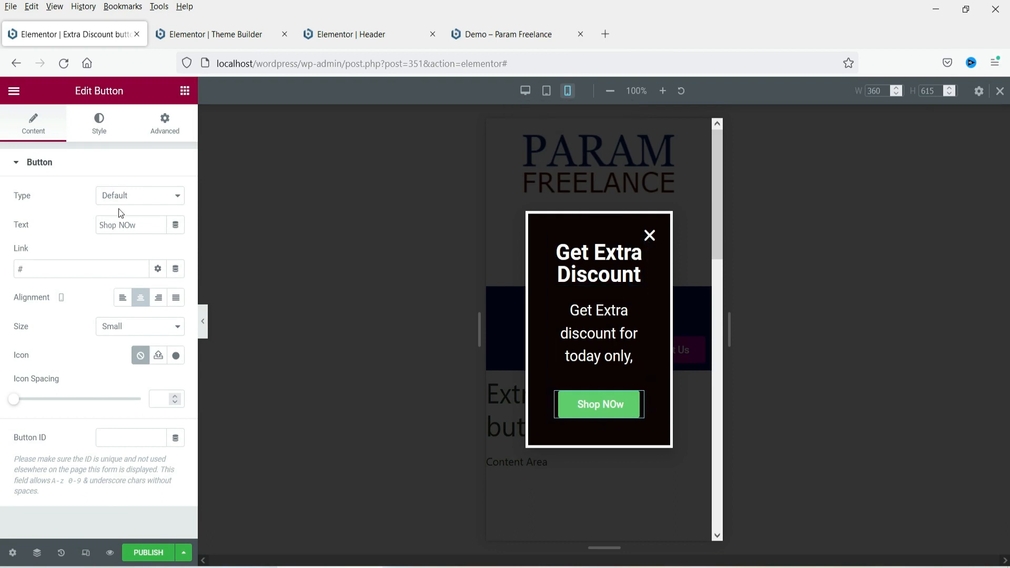
{"action": "left_click", "coordinate": [12, 553]}
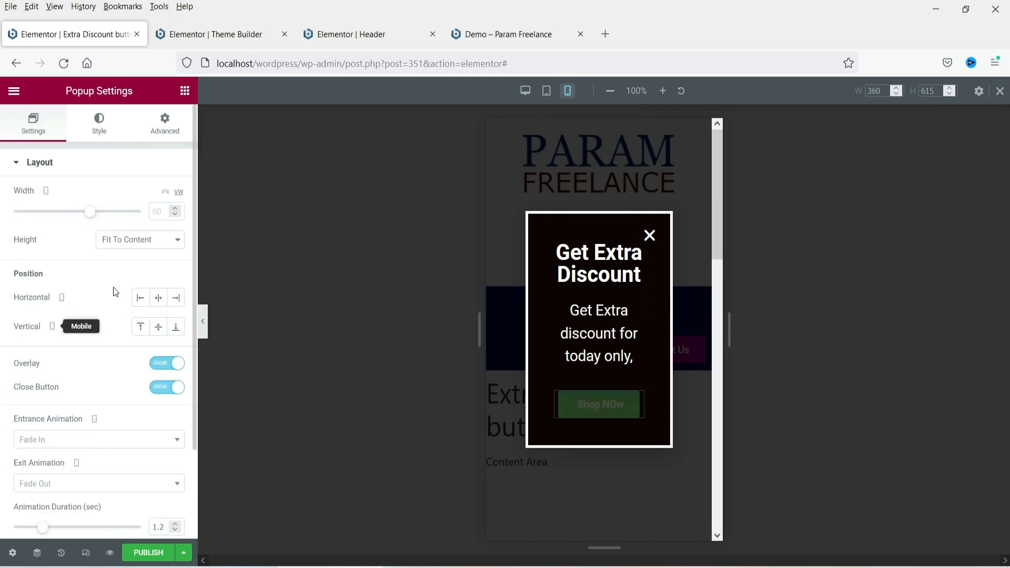
{"action": "type", "text": "90"}
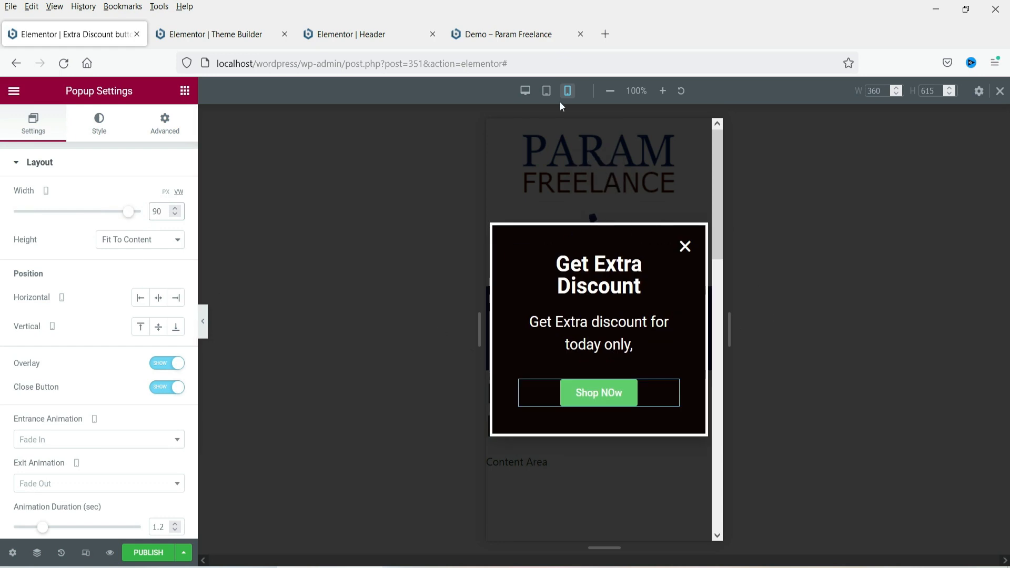
Check the popup in tablet and desktop view, leave responsive mode and publish the popup without display conditions
{"action": "left_click", "coordinate": [547, 91]}
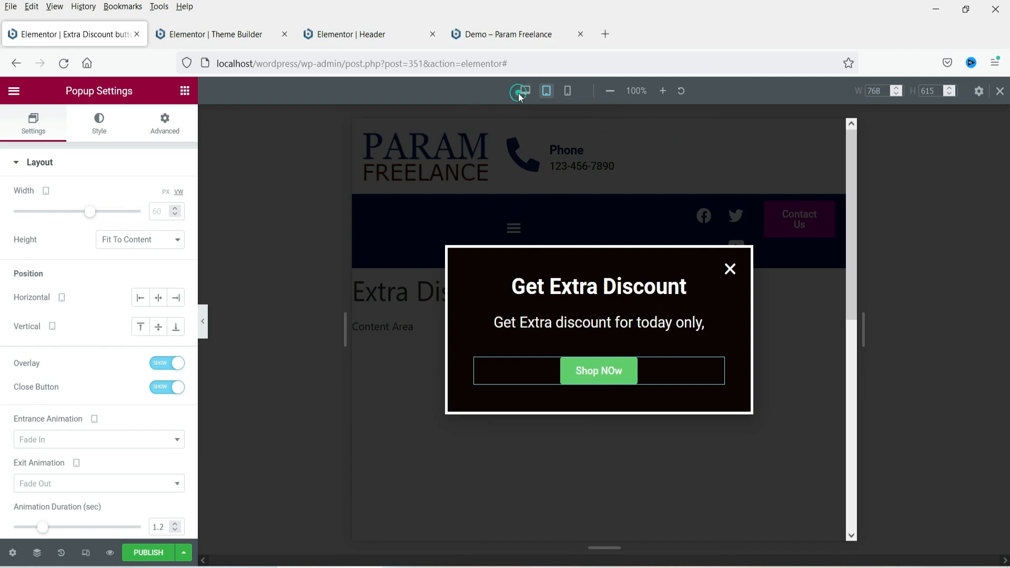
{"action": "left_click", "coordinate": [522, 93]}
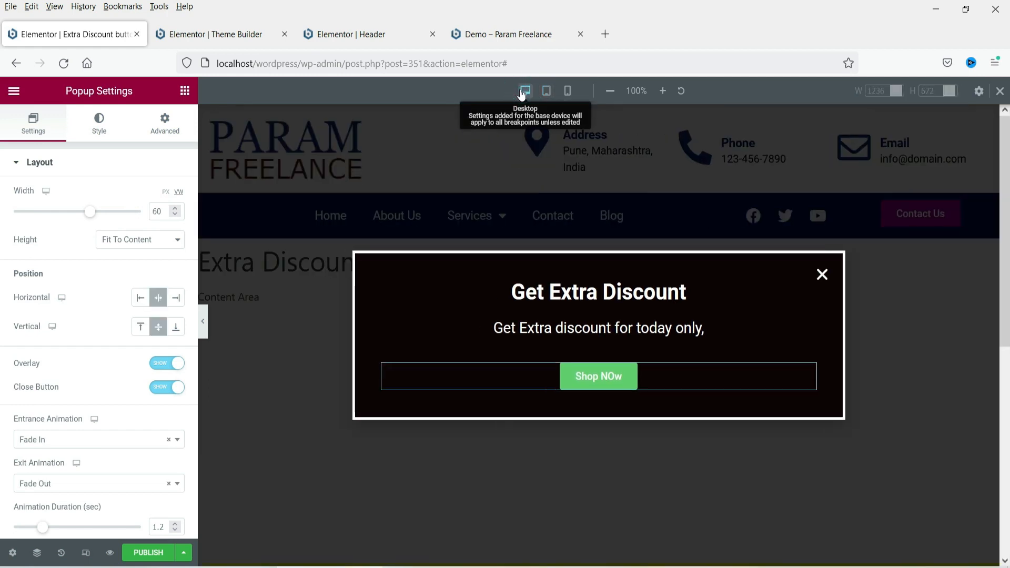
{"action": "left_click", "coordinate": [1000, 90]}
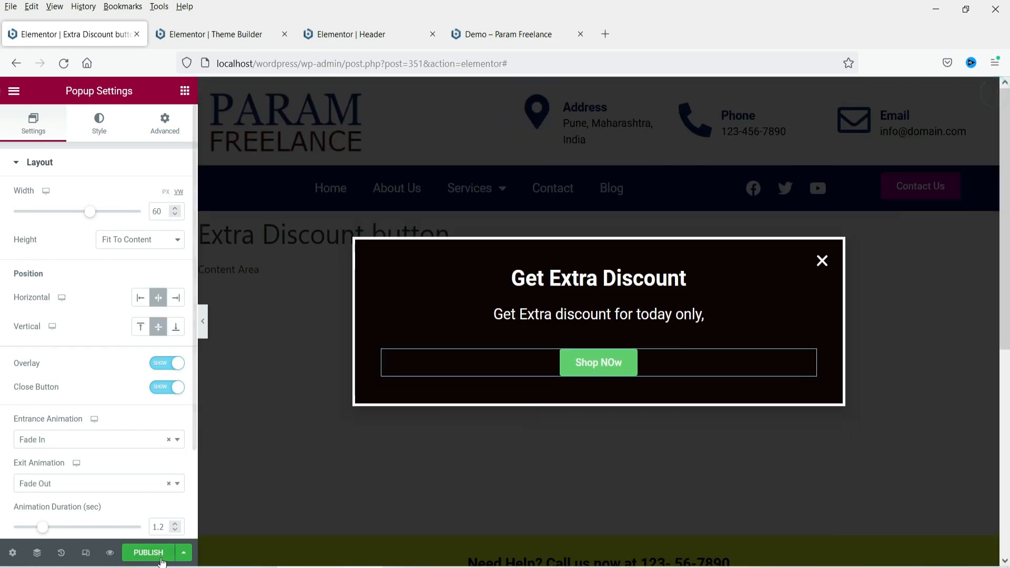
{"action": "left_click", "coordinate": [161, 559]}
{"action": "left_click", "coordinate": [784, 548]}
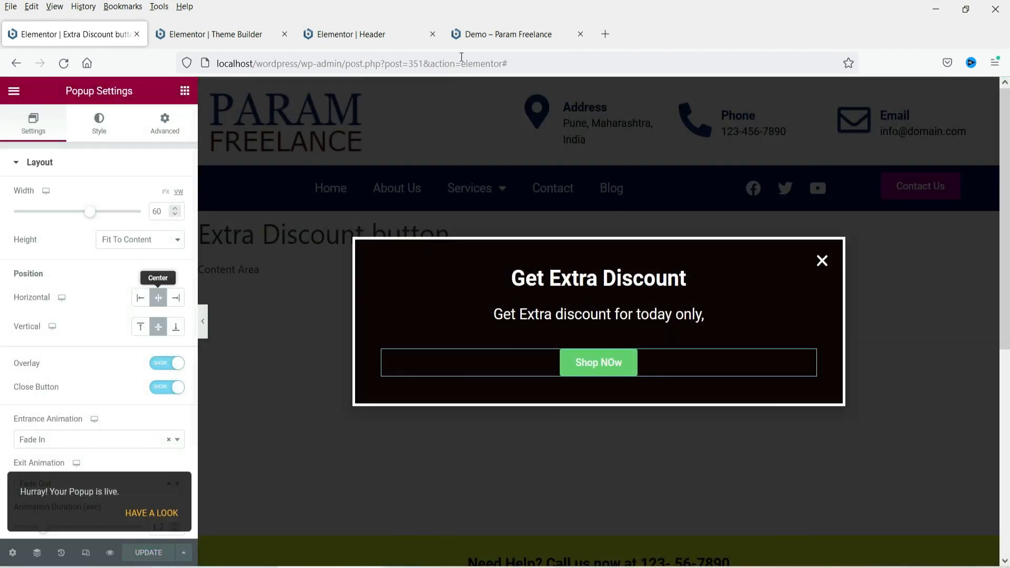
Reload the live Demo page and open it for editing with Elementor in a new browser tab
{"action": "left_click", "coordinate": [484, 36]}
{"action": "key", "text": "F5"}
{"action": "scroll", "coordinate": [453, 213], "scroll_direction": "up", "scroll_amount": 5}
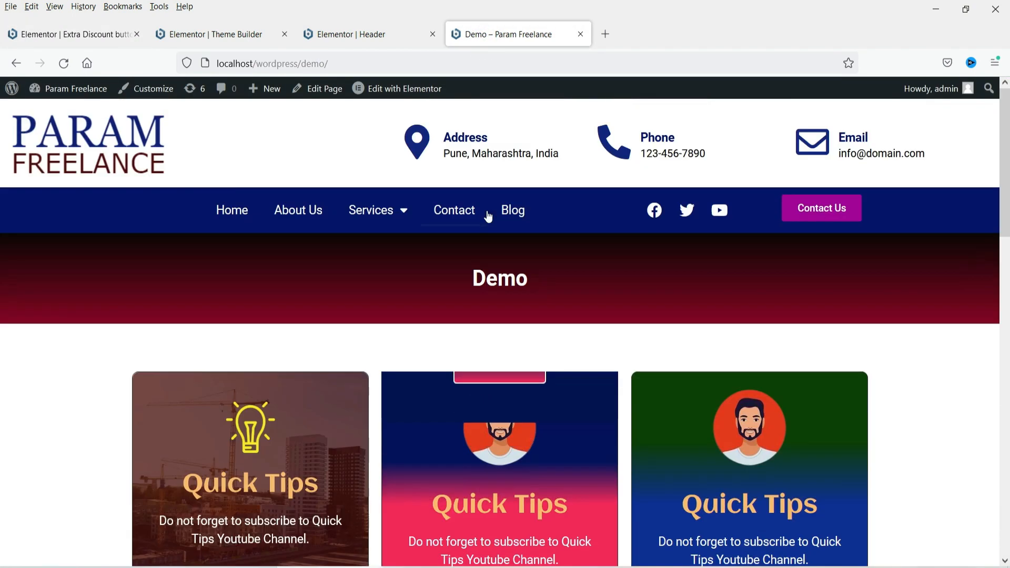
{"action": "right_click", "coordinate": [373, 92]}
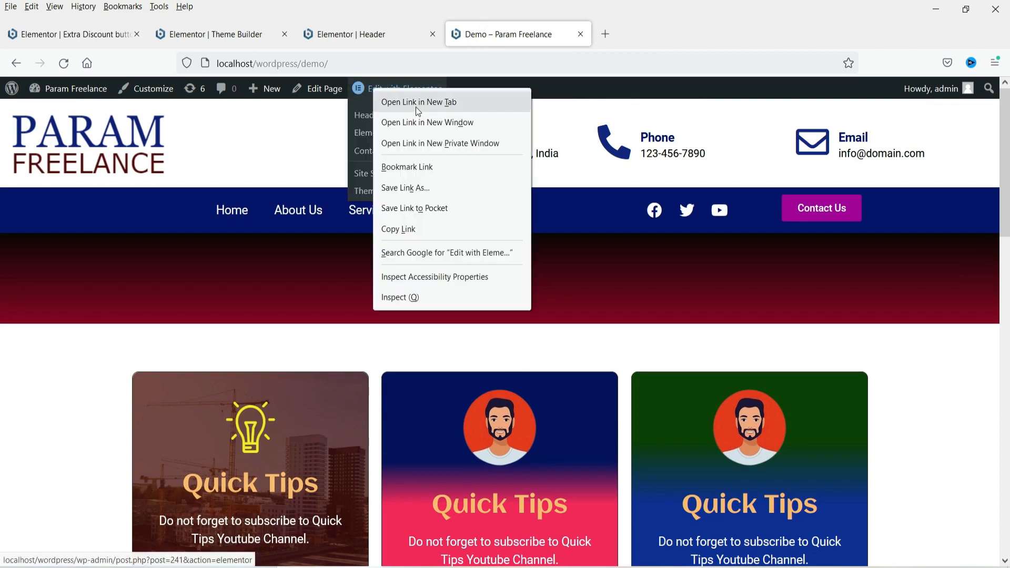
{"action": "left_click", "coordinate": [415, 103]}
{"action": "left_click", "coordinate": [671, 34]}
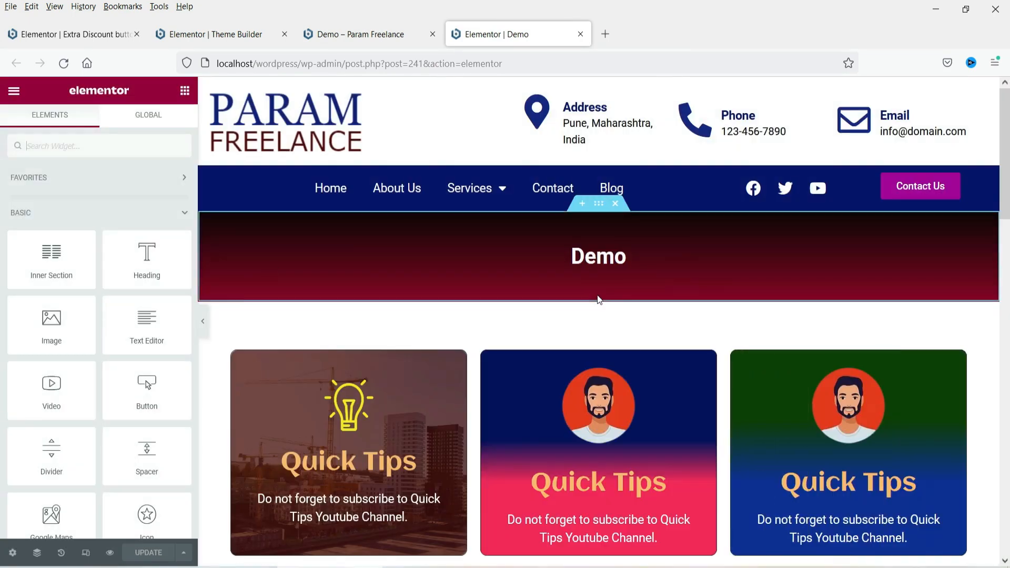
Insert a single-column section between the Demo title banner and the Quick Tips cards with 60 px padding
{"action": "left_click", "coordinate": [589, 299]}
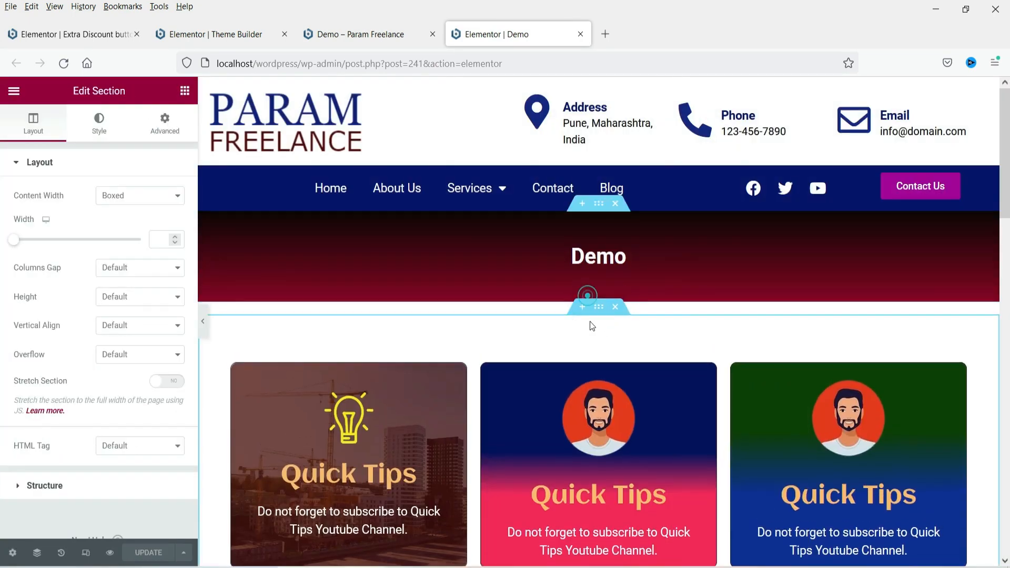
{"action": "left_click", "coordinate": [567, 361]}
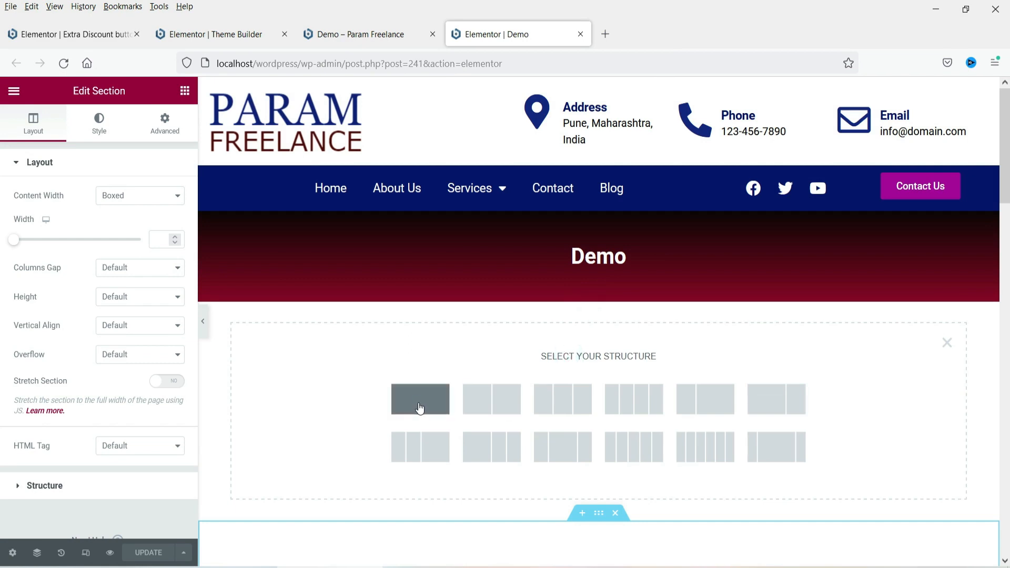
{"action": "left_click", "coordinate": [152, 128]}
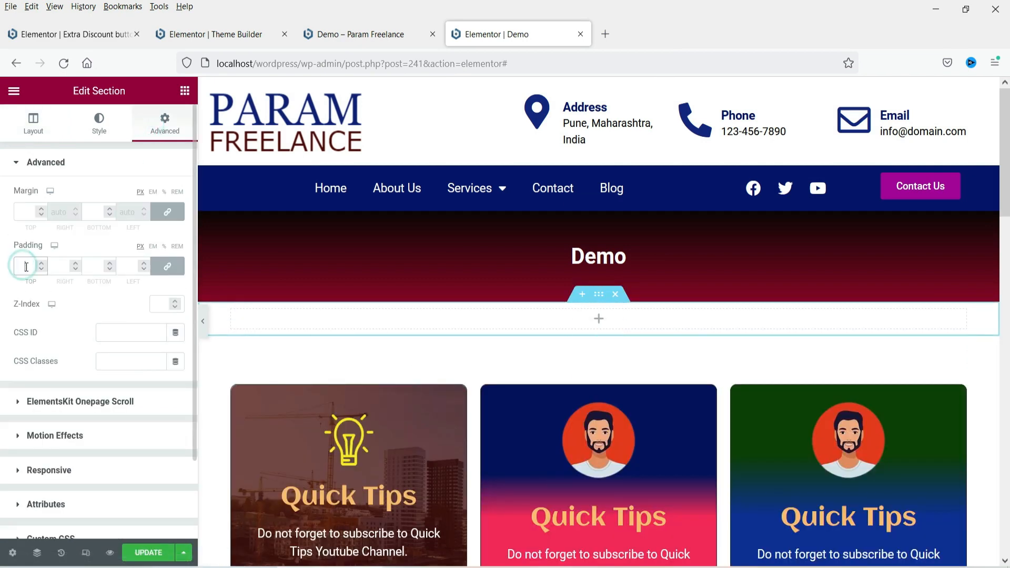
{"action": "type", "text": "60"}
Place a Button widget in the new section, label it "Extra Discount" and centre it
{"action": "left_click", "coordinate": [603, 367]}
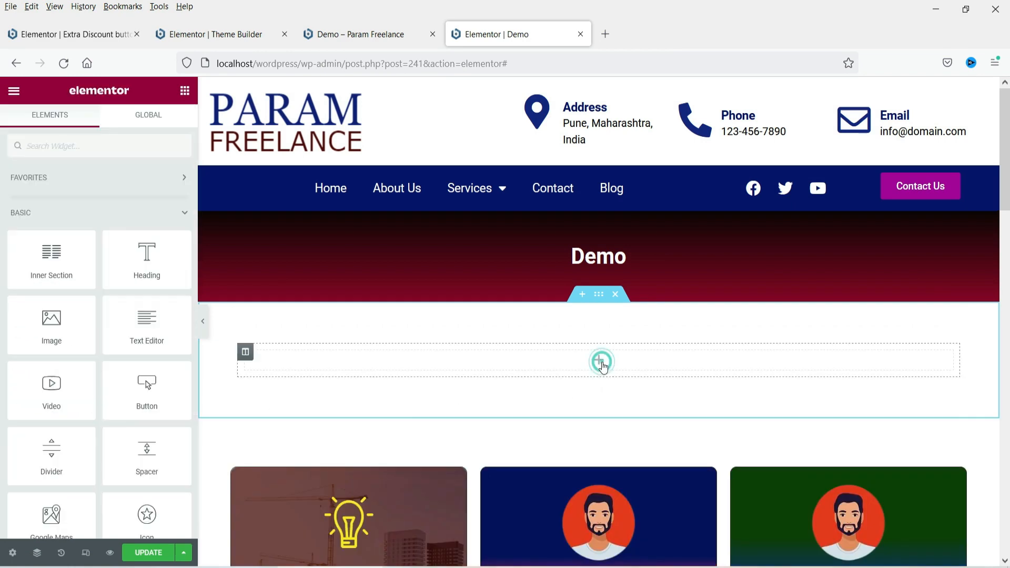
{"action": "left_click_drag", "start_coordinate": [147, 390], "coordinate": [477, 362]}
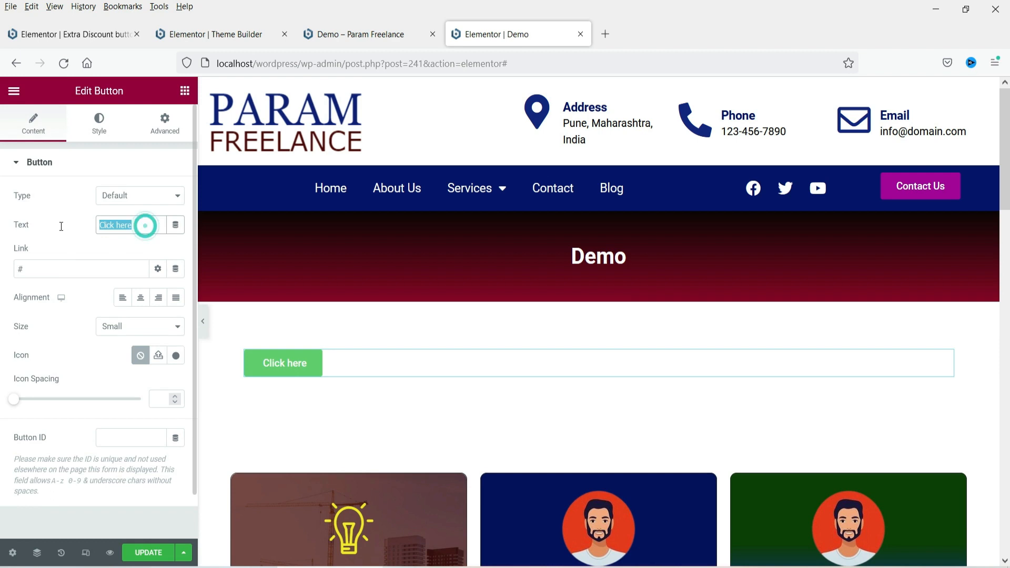
{"action": "type", "text": "Extra Discount"}
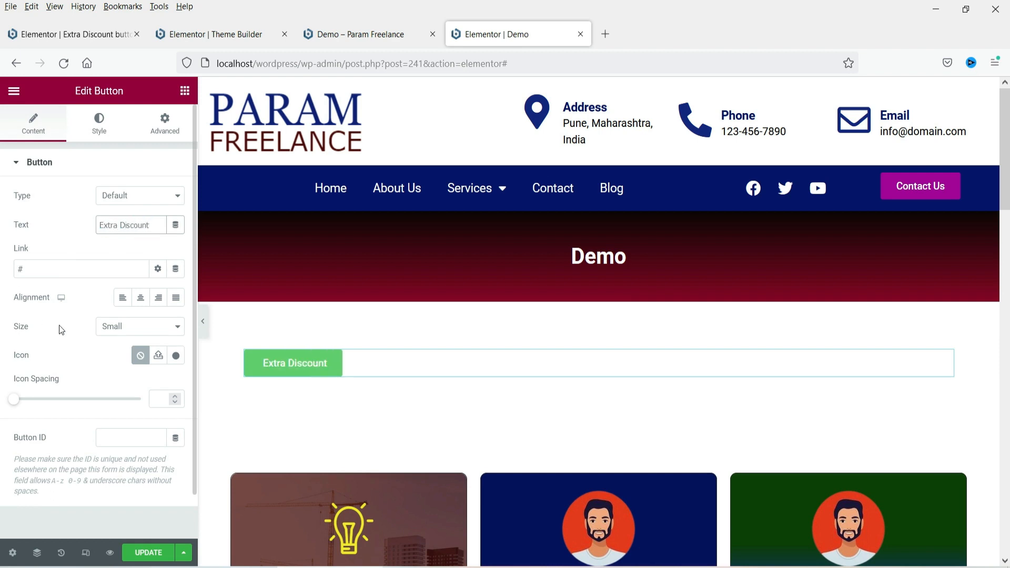
{"action": "left_click", "coordinate": [139, 298]}
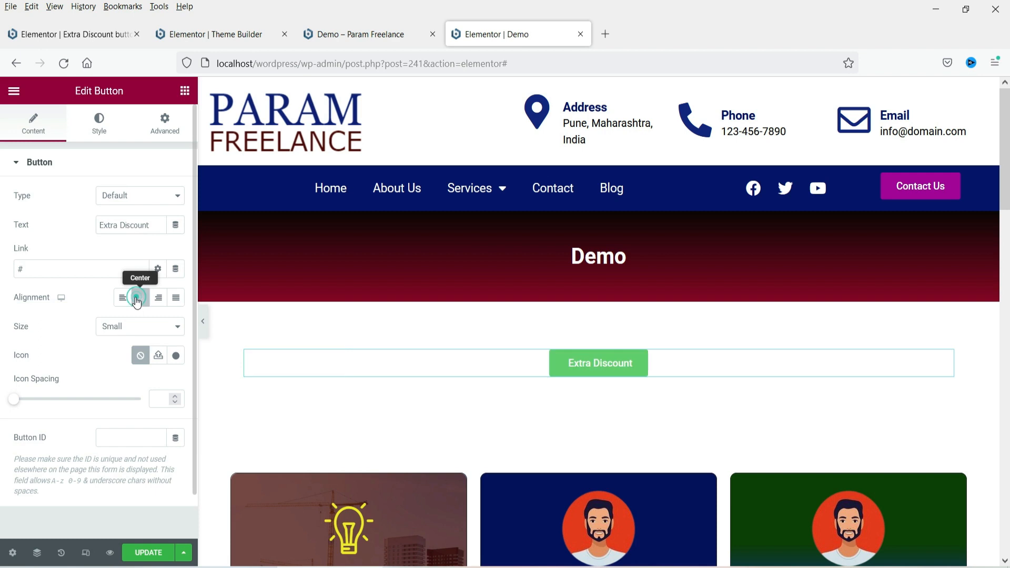
Set the Extra Discount button's size to Medium and its background to the global black colour
{"action": "left_click", "coordinate": [136, 329]}
{"action": "left_click", "coordinate": [134, 377]}
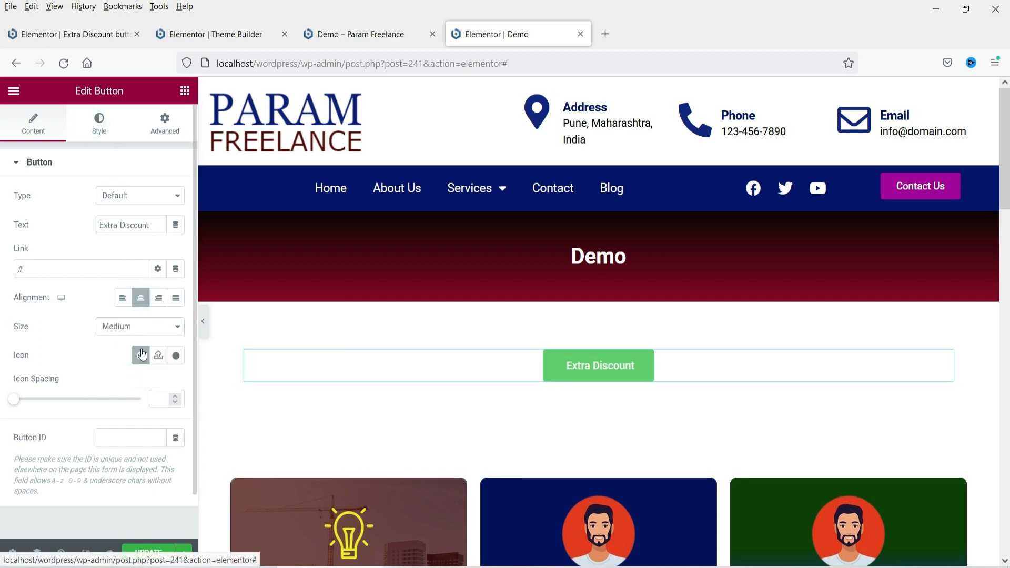
{"action": "left_click", "coordinate": [158, 340]}
{"action": "left_click", "coordinate": [68, 285]}
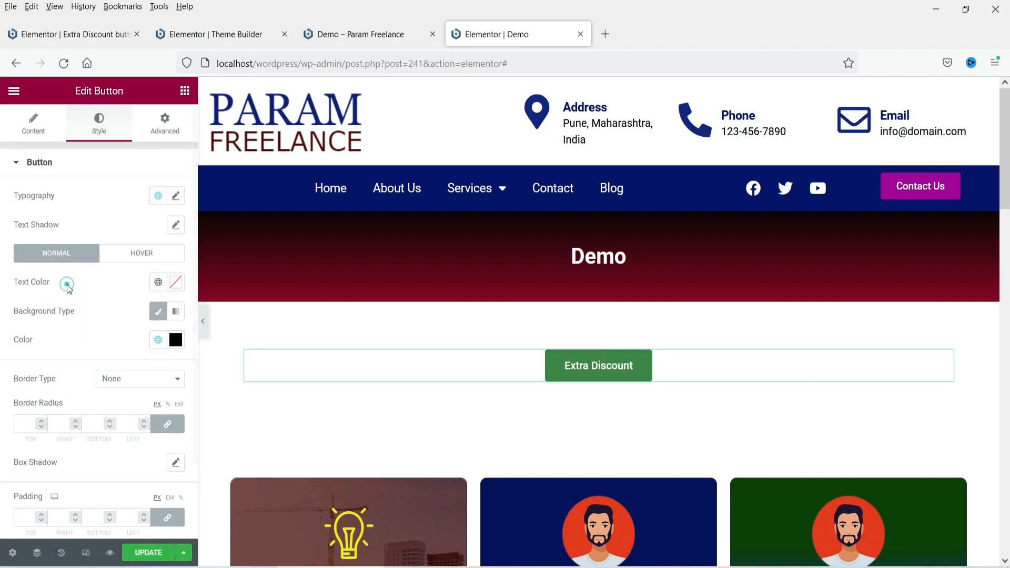
Clear the Extra Discount button's link and replace it with the dynamic Popup action
{"action": "left_click", "coordinate": [32, 131]}
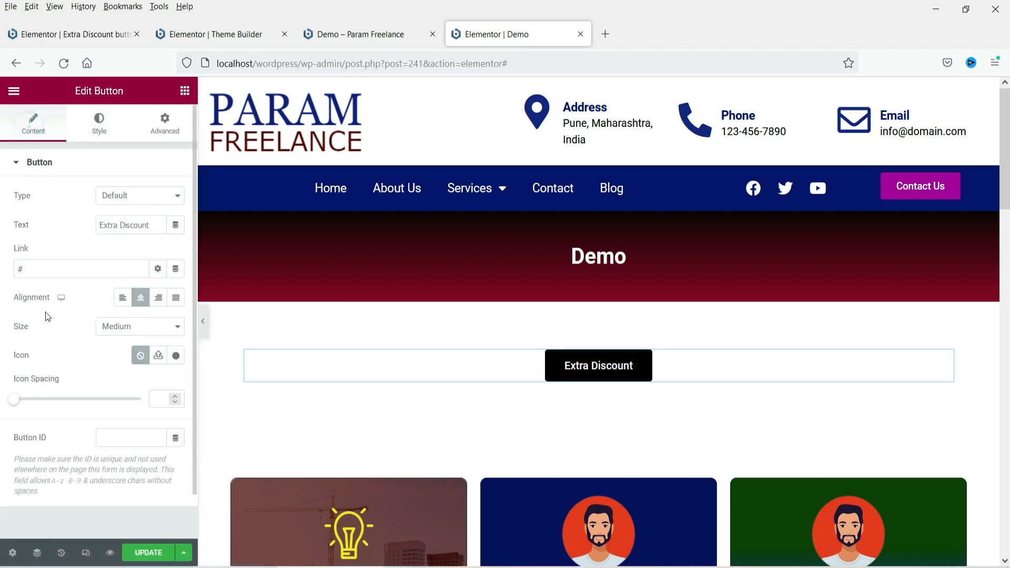
{"action": "double_click", "coordinate": [38, 265]}
{"action": "key", "text": "BackSpace"}
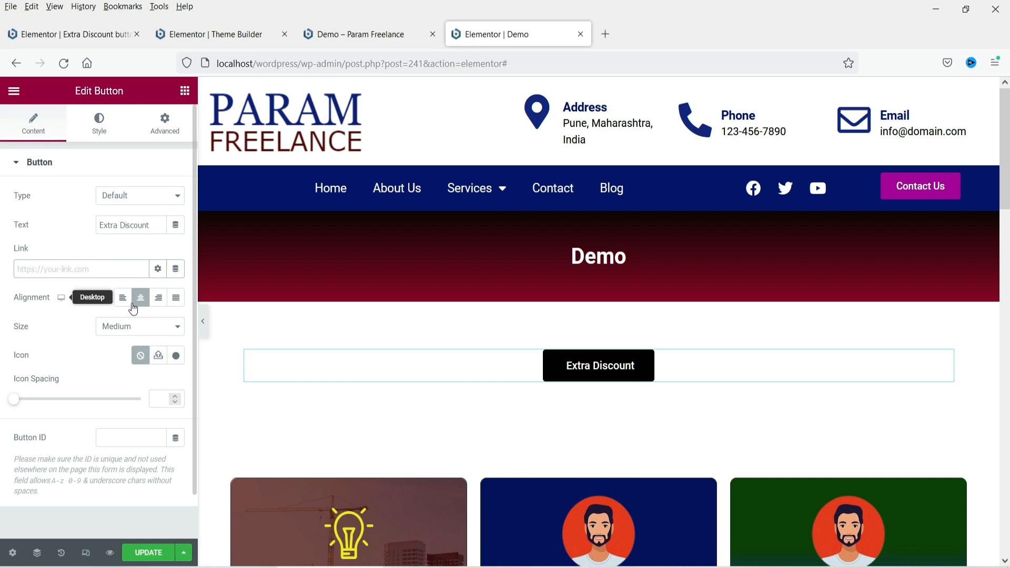
{"action": "left_click", "coordinate": [177, 269]}
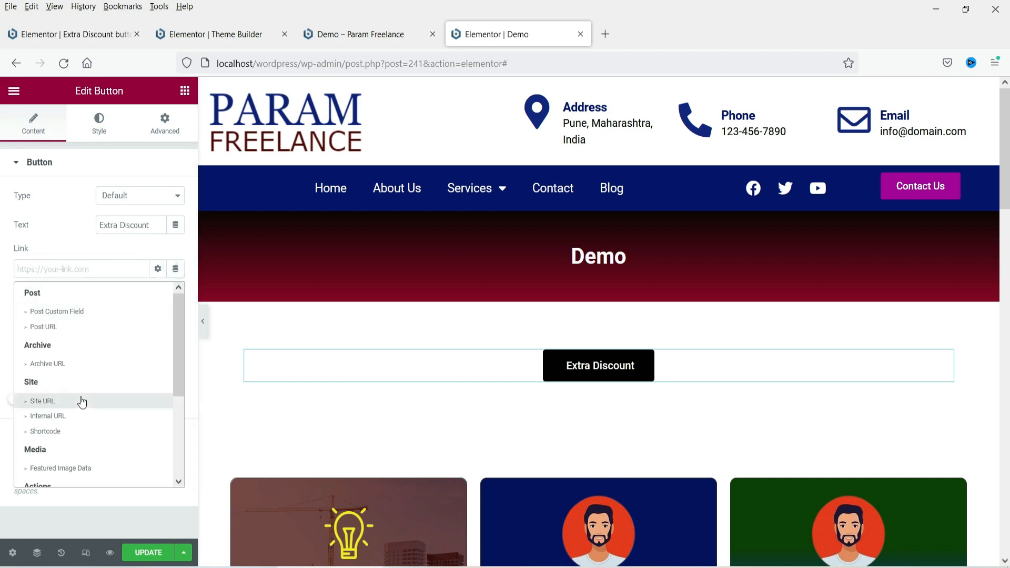
{"action": "scroll", "coordinate": [85, 407], "scroll_direction": "down", "scroll_amount": 3}
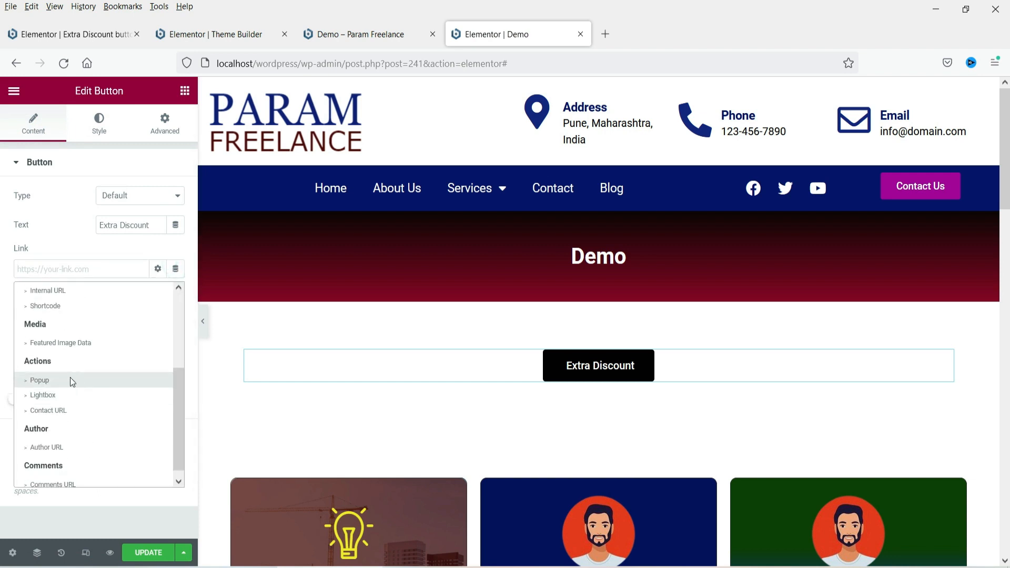
{"action": "left_click", "coordinate": [70, 380]}
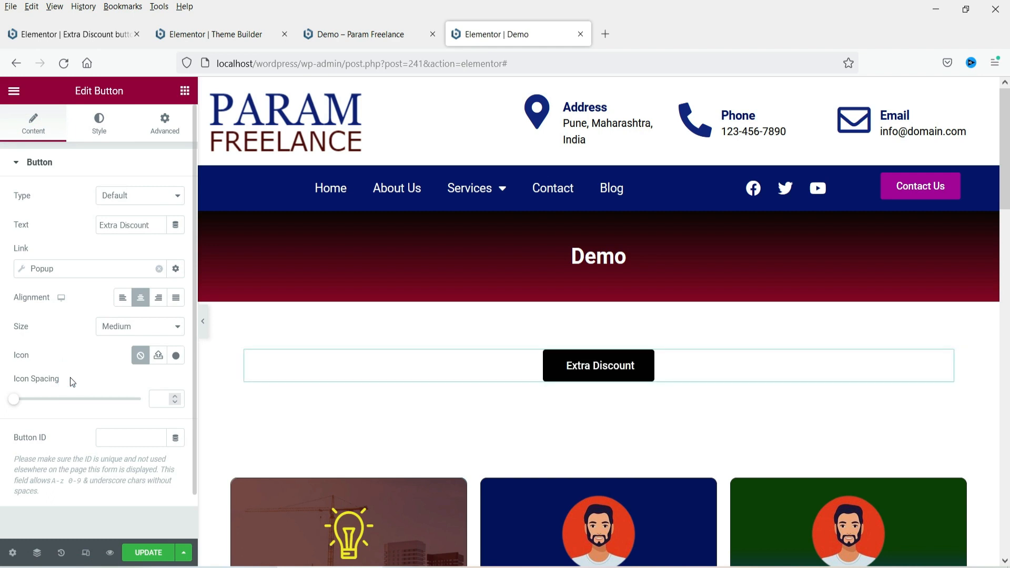
Make the button's link open the "Extra Discount button" popup template and update the Demo page
{"action": "left_click", "coordinate": [59, 272]}
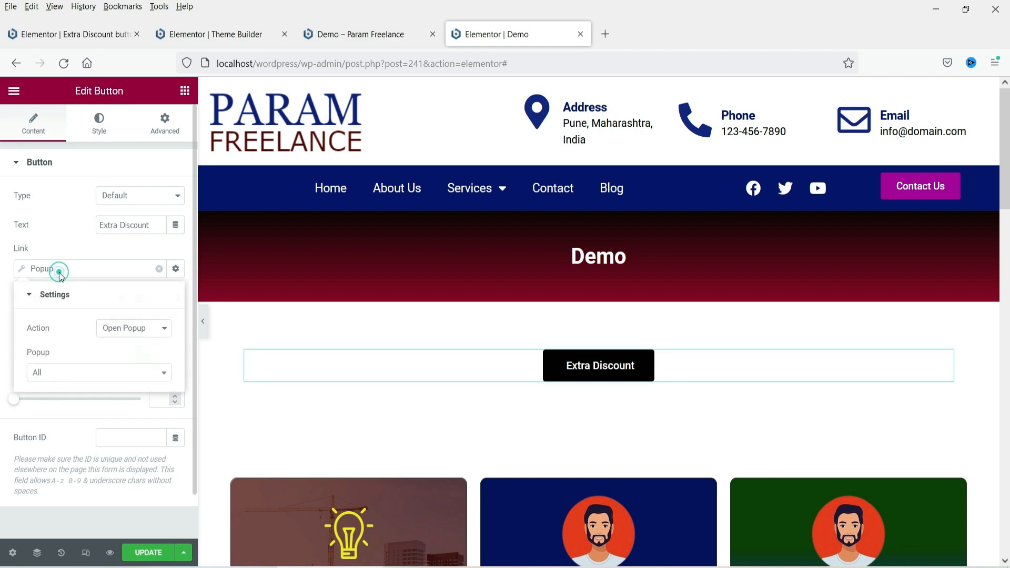
{"action": "left_click", "coordinate": [54, 370]}
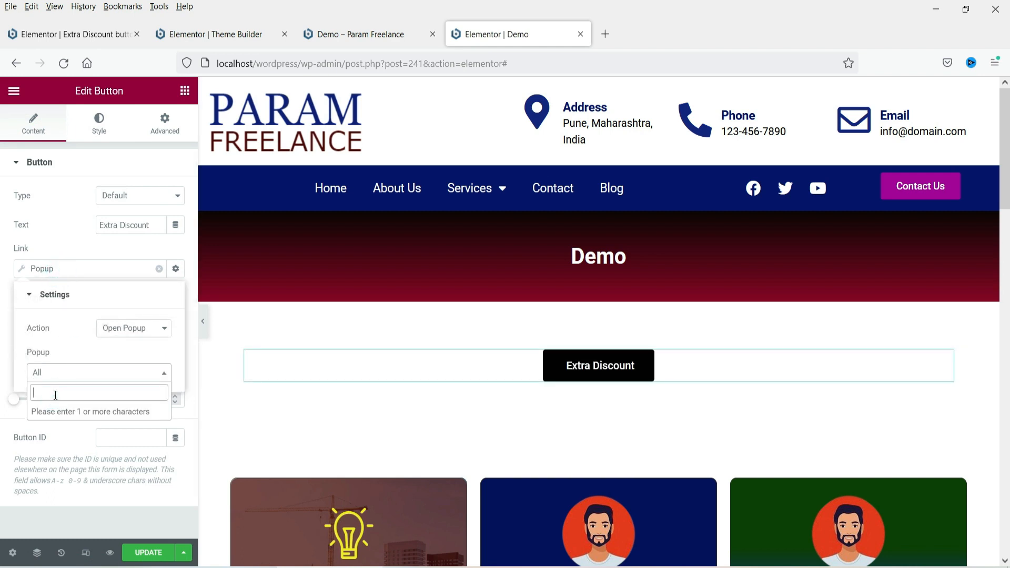
{"action": "type", "text": "extra"}
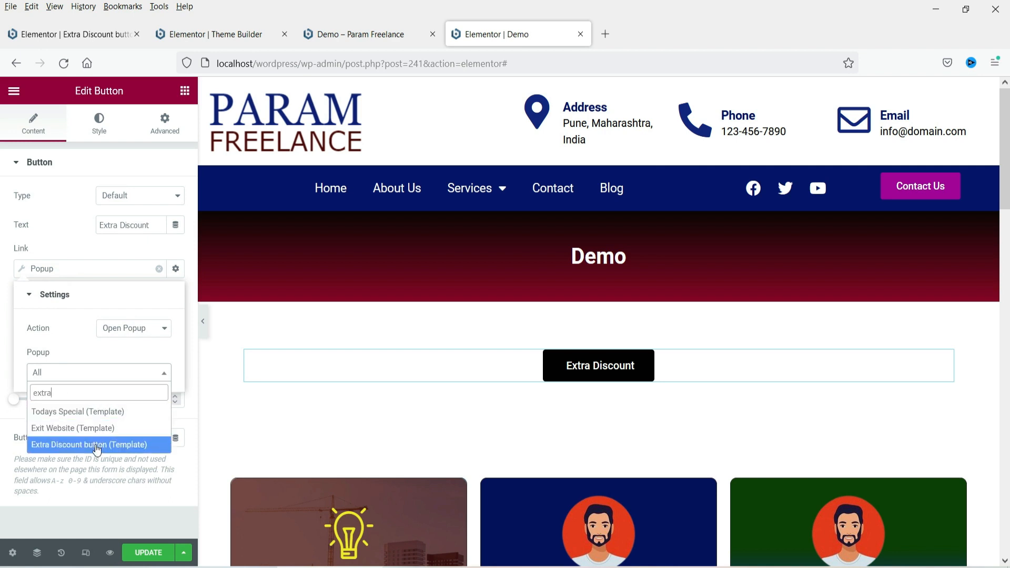
{"action": "left_click", "coordinate": [96, 444]}
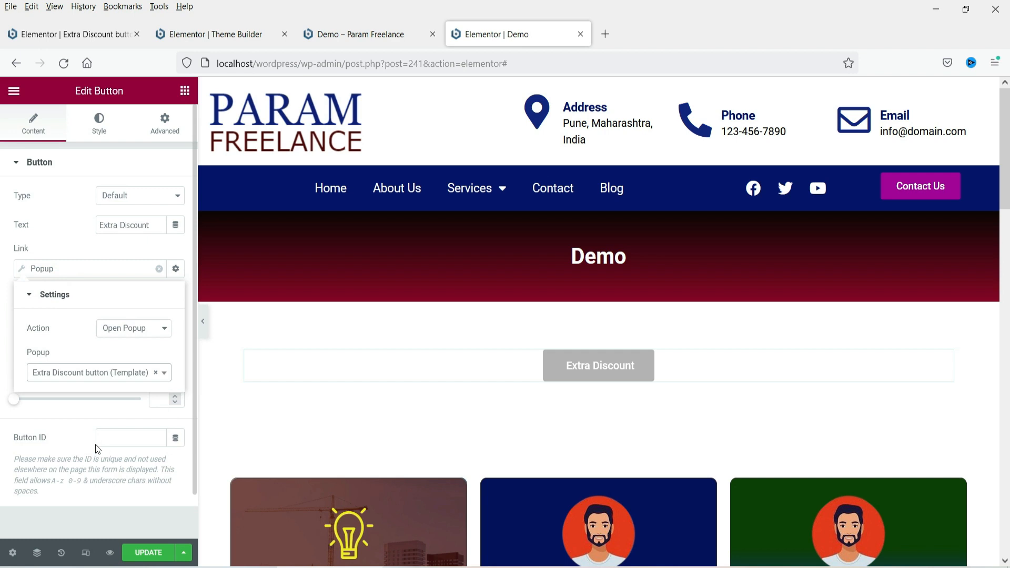
{"action": "left_click", "coordinate": [153, 554]}
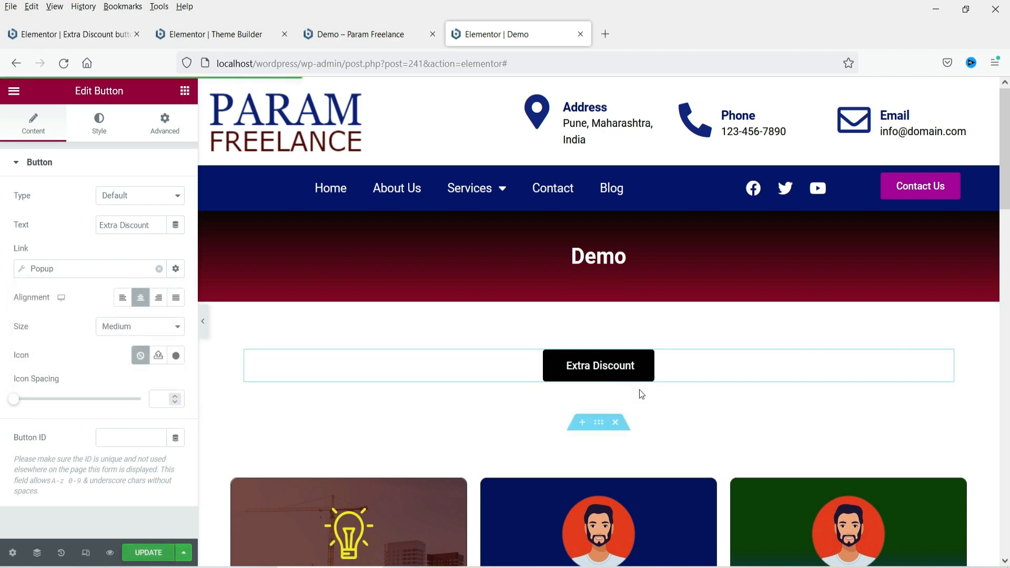
Test the Extra Discount button's popup on the reloaded live Demo page and visit the Contact page
{"action": "left_click", "coordinate": [334, 35]}
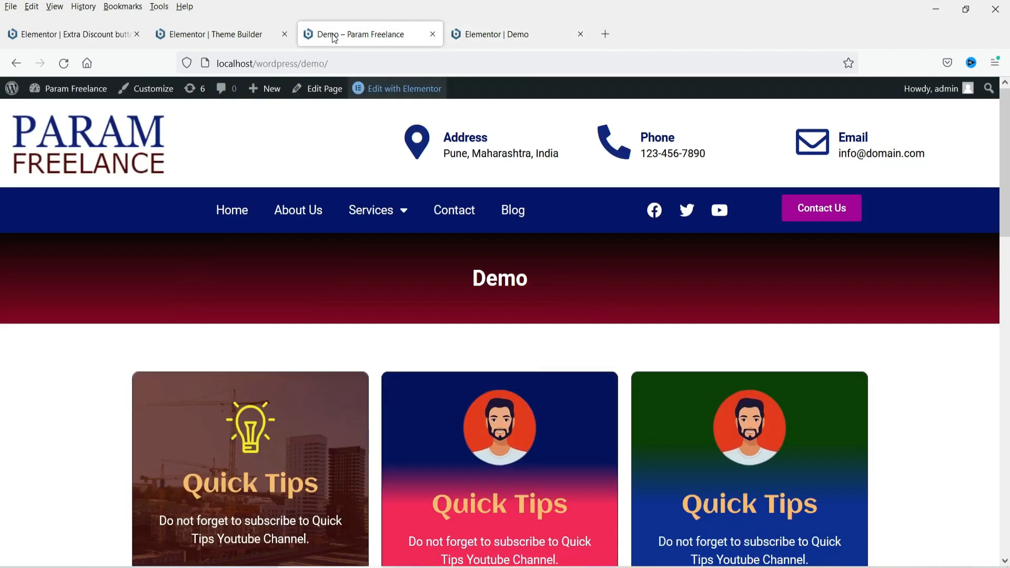
{"action": "left_click", "coordinate": [64, 64]}
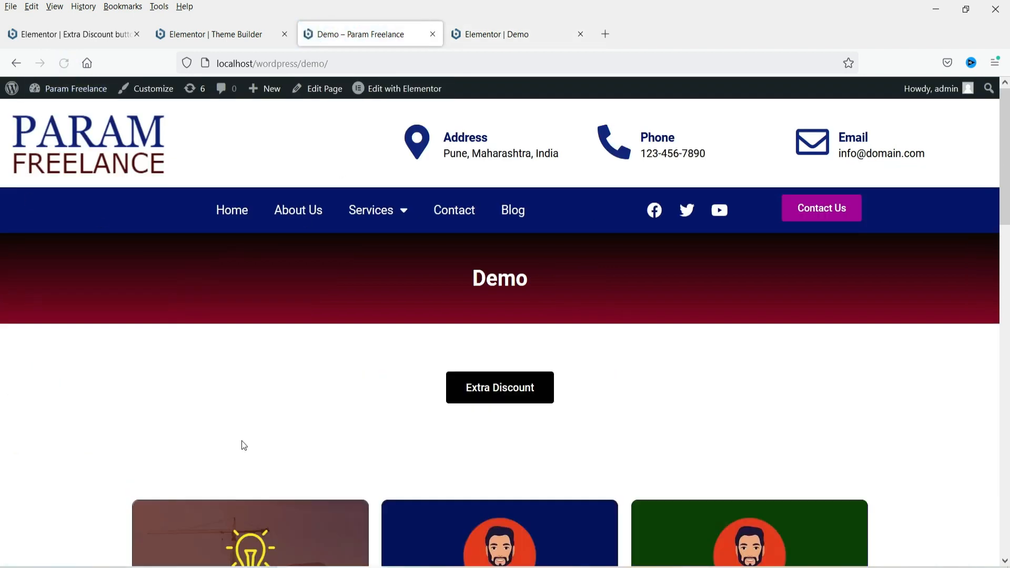
{"action": "left_click", "coordinate": [504, 400]}
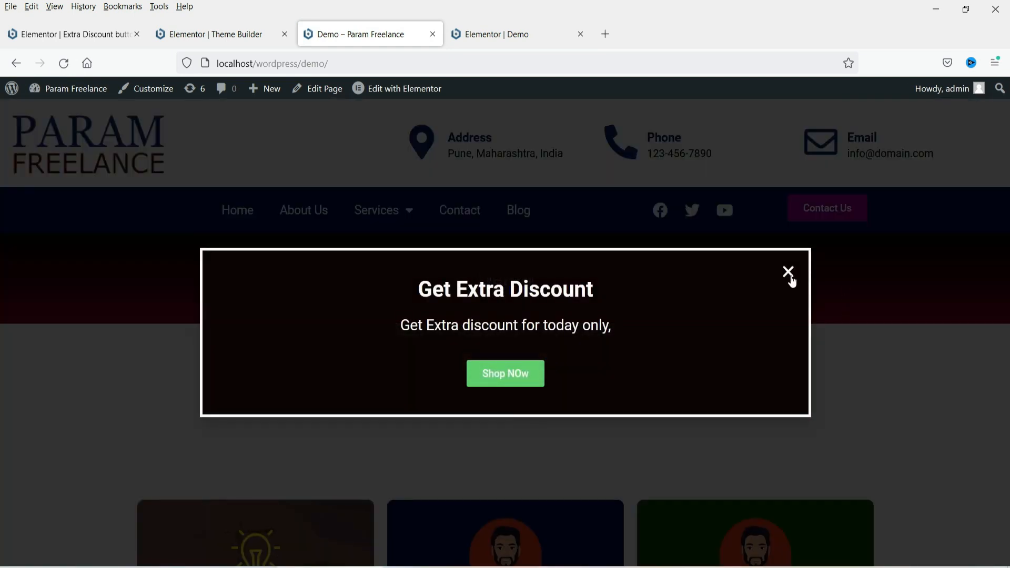
{"action": "left_click", "coordinate": [788, 279]}
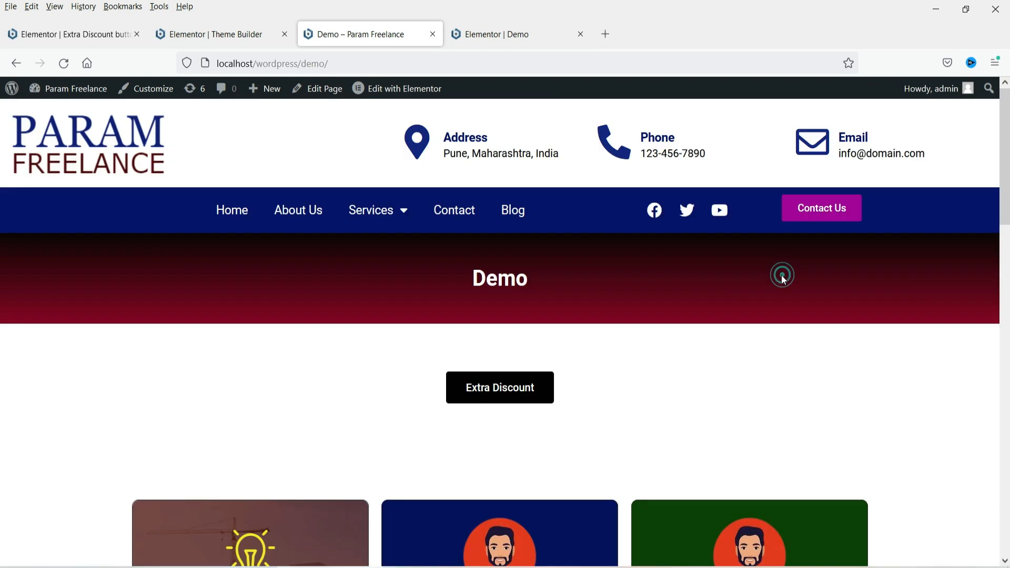
{"action": "left_click", "coordinate": [459, 215]}
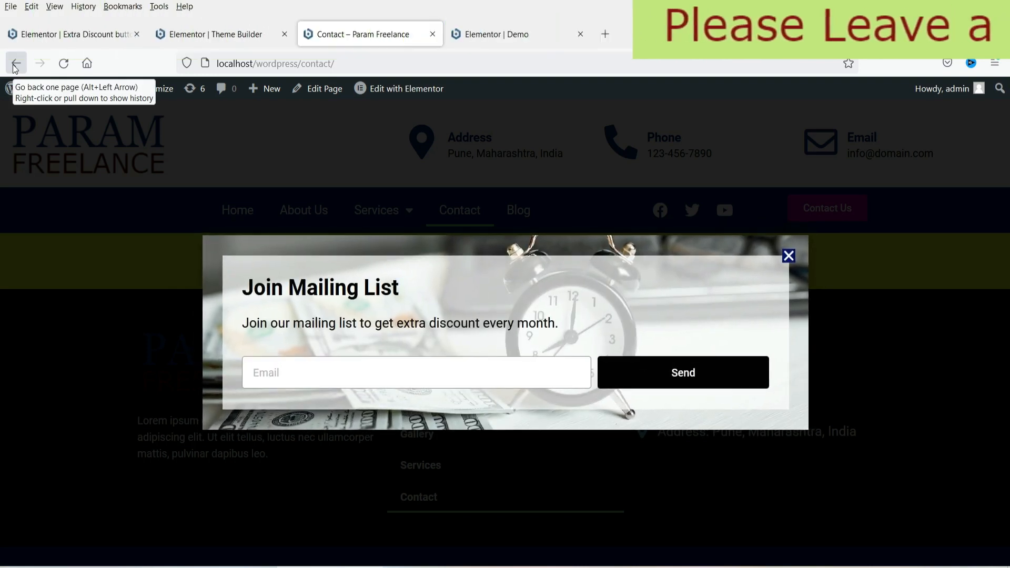
Close the mailing list popup, test the Contact Us sidebar popup on the Contact page, and dismiss the Today's Special popup on the home page
{"action": "left_click", "coordinate": [788, 257]}
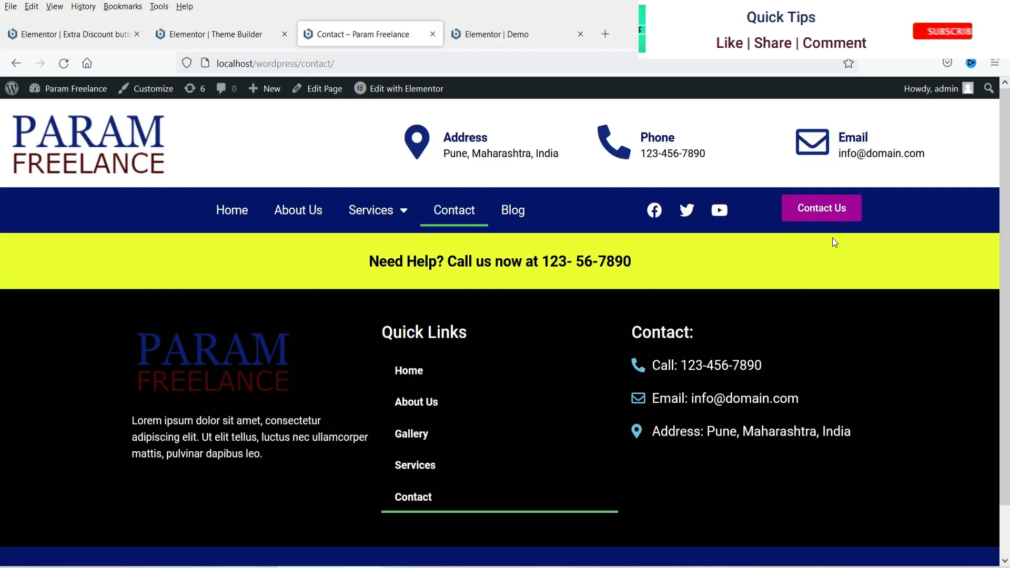
{"action": "left_click", "coordinate": [813, 211]}
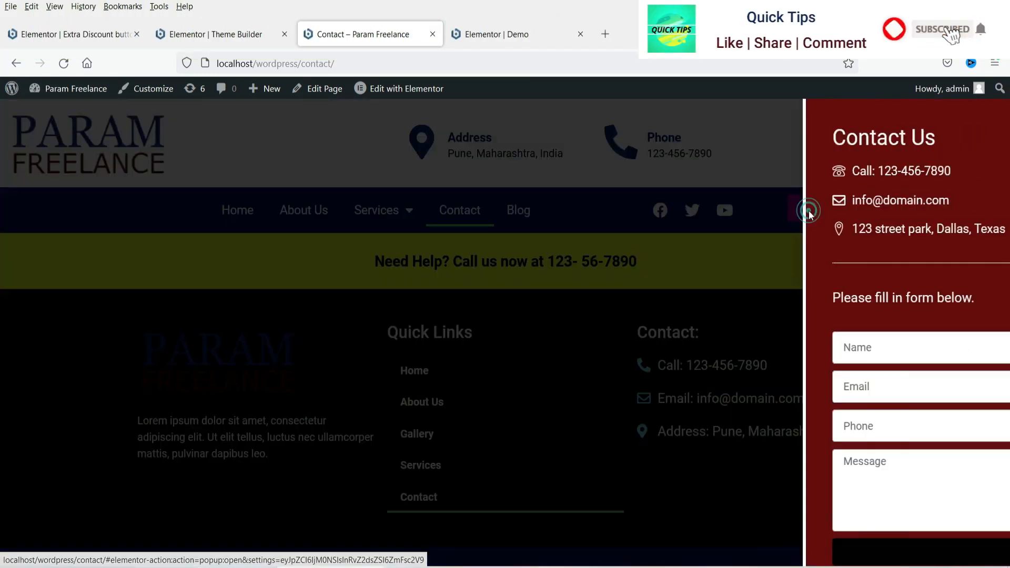
{"action": "left_click", "coordinate": [78, 305]}
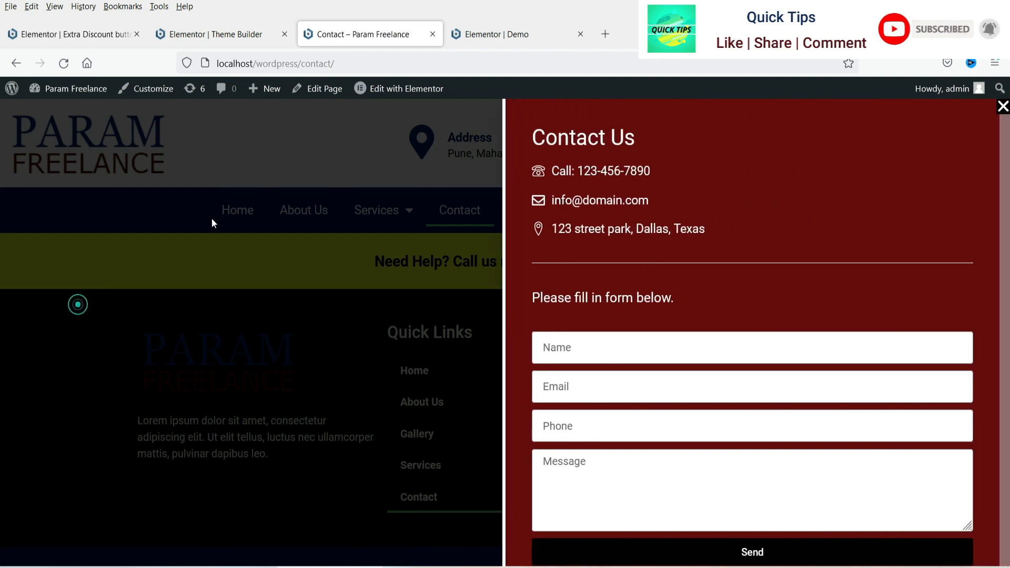
{"action": "left_click", "coordinate": [1003, 107]}
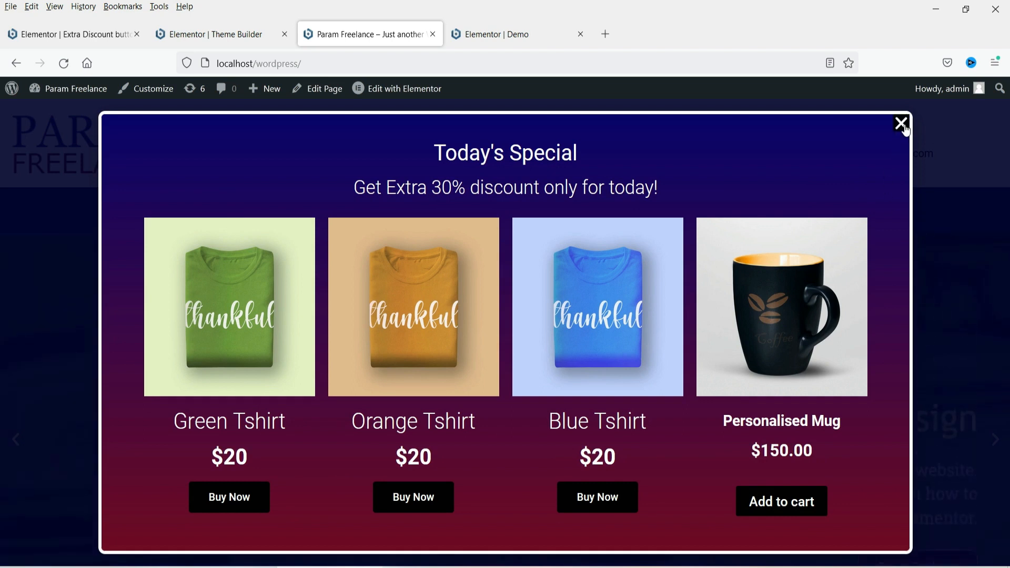
{"action": "left_click", "coordinate": [902, 124]}
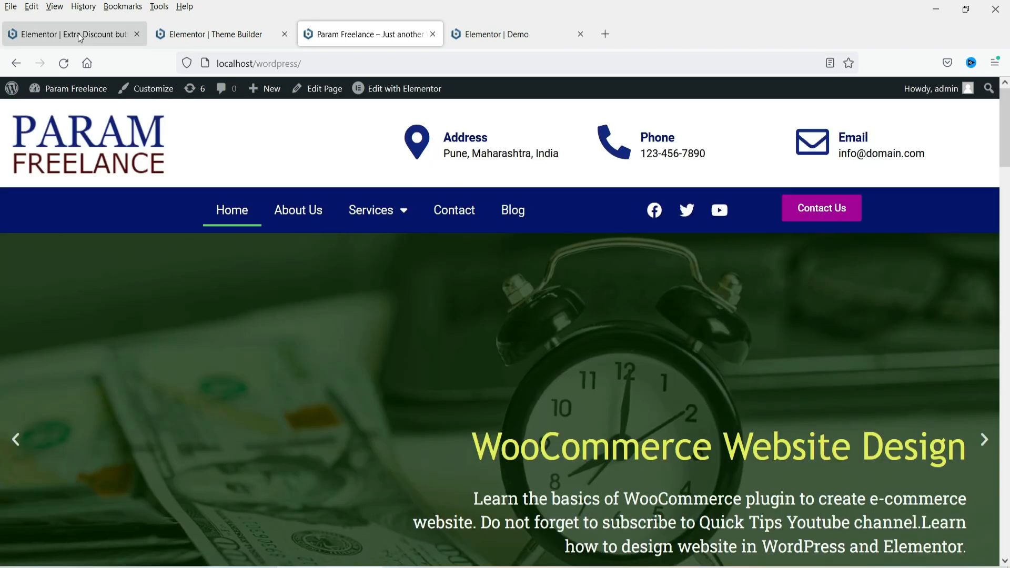
Leave the Extra Discount popup editor and open the Contact Sidebar popup in Elementor from the popups list
{"action": "left_click", "coordinate": [80, 36]}
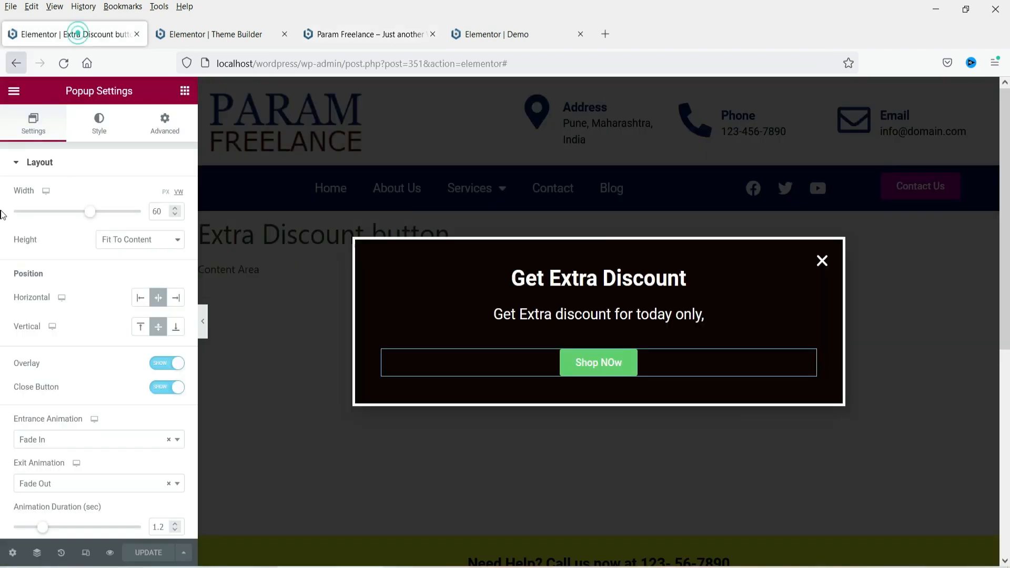
{"action": "left_click", "coordinate": [14, 92]}
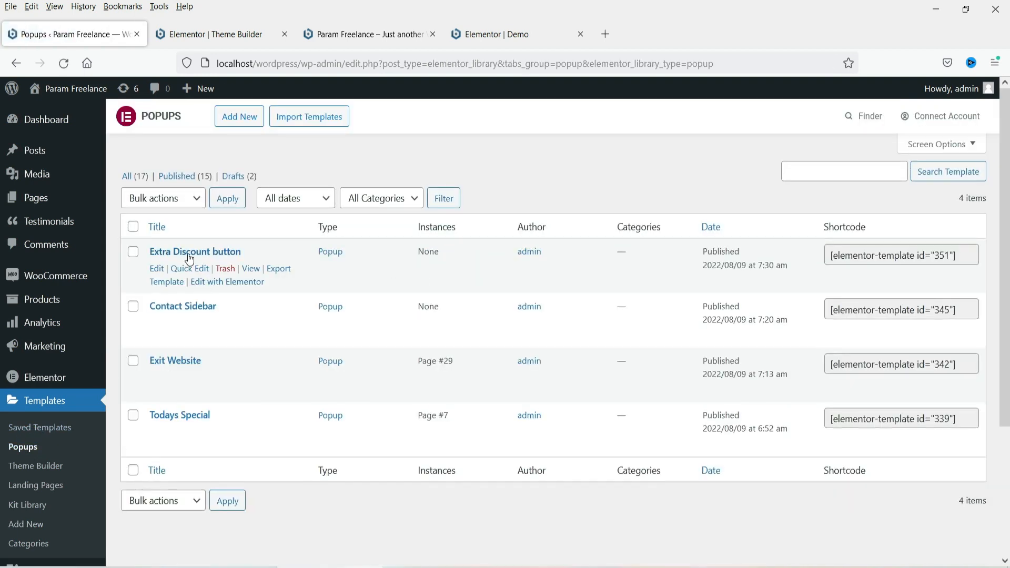
{"action": "left_click", "coordinate": [252, 338]}
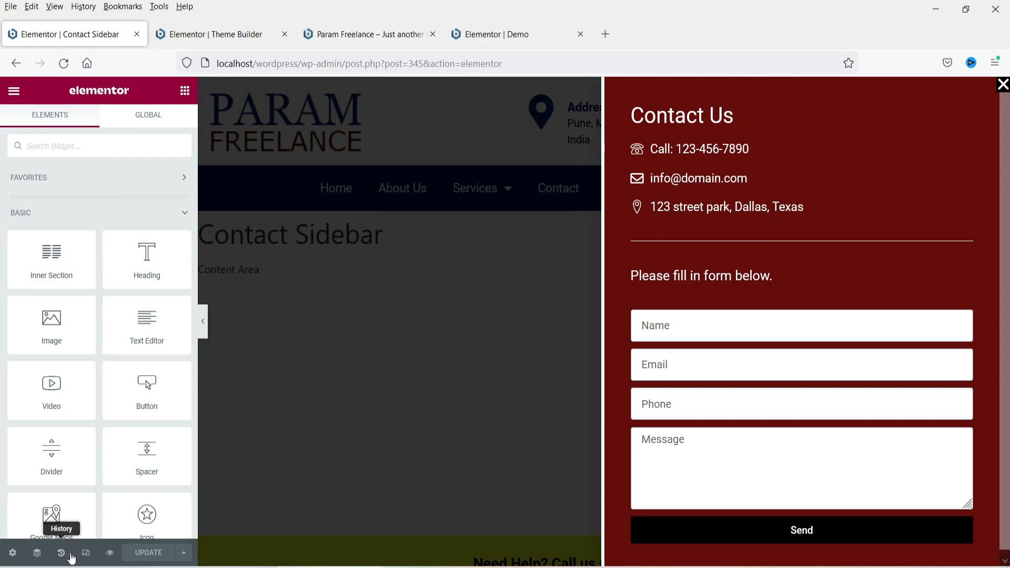
In the mobile responsive view, set the Contact Sidebar popup's width to 90 VW and save the update without adding display conditions
{"action": "left_click", "coordinate": [85, 554]}
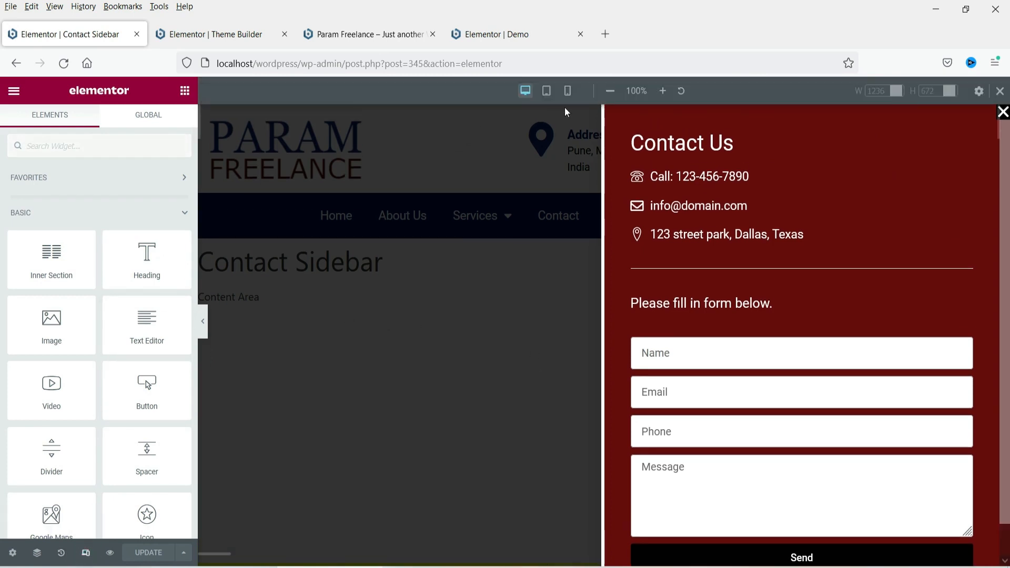
{"action": "left_click", "coordinate": [568, 90]}
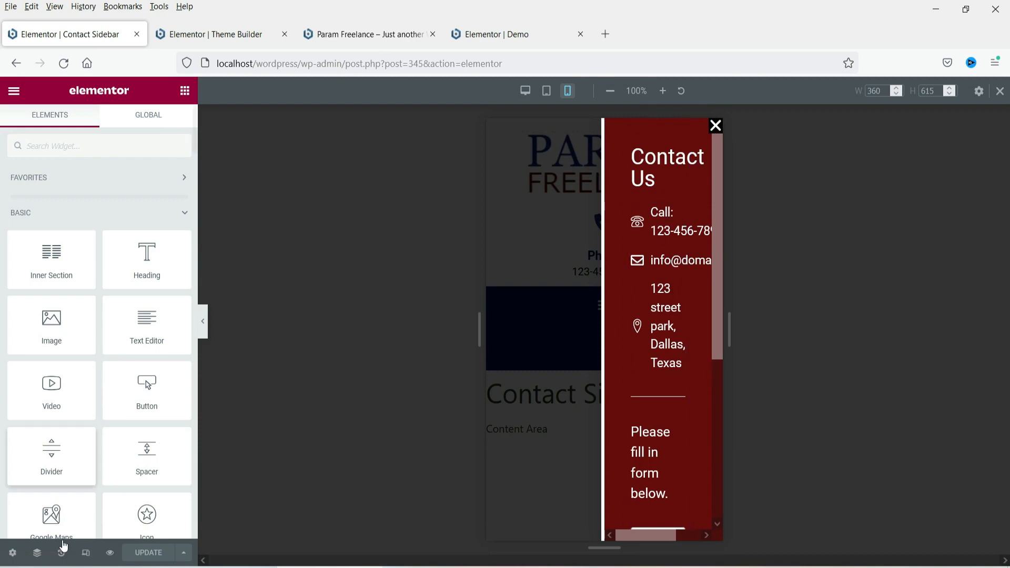
{"action": "left_click", "coordinate": [12, 553]}
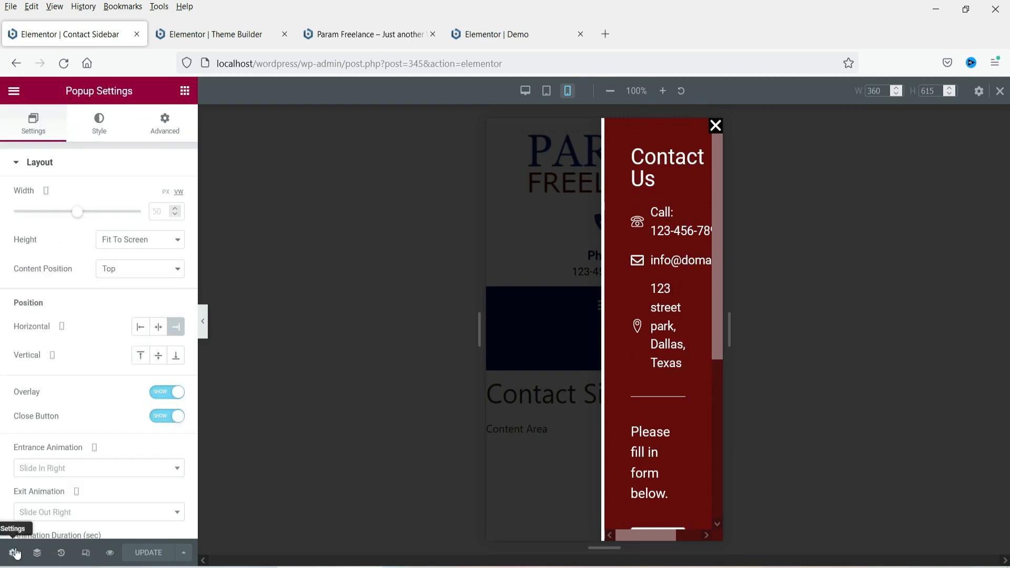
{"action": "left_click", "coordinate": [152, 214]}
{"action": "type", "text": "90"}
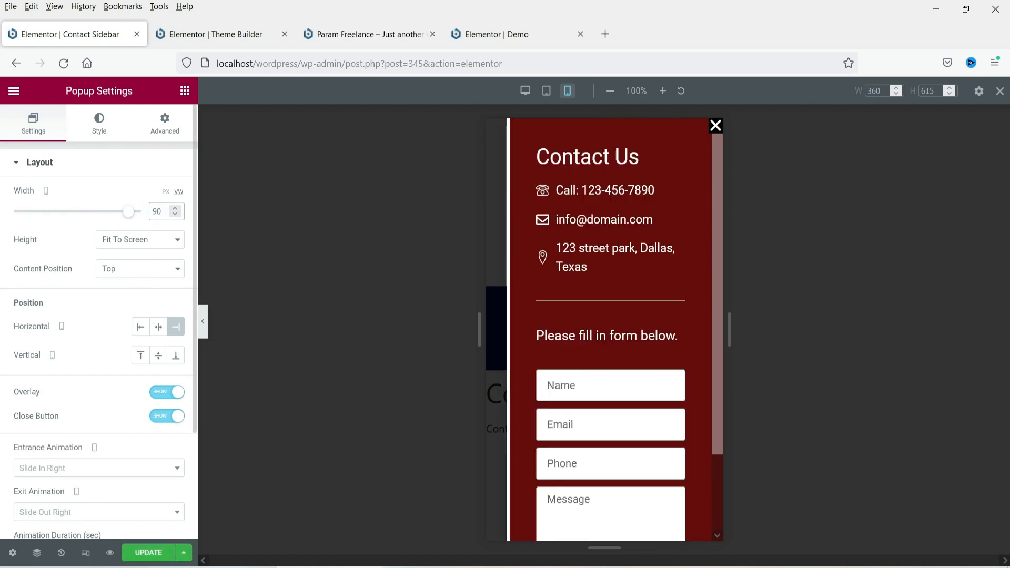
{"action": "scroll", "coordinate": [668, 254], "scroll_direction": "down", "scroll_amount": 2}
{"action": "scroll", "coordinate": [667, 254], "scroll_direction": "up", "scroll_amount": 2}
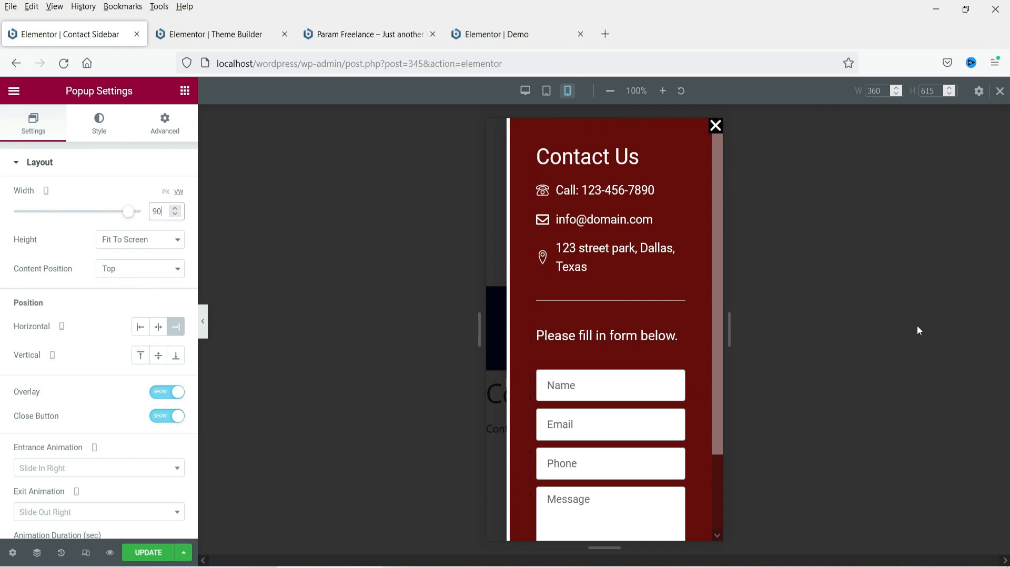
{"action": "left_click", "coordinate": [127, 553]}
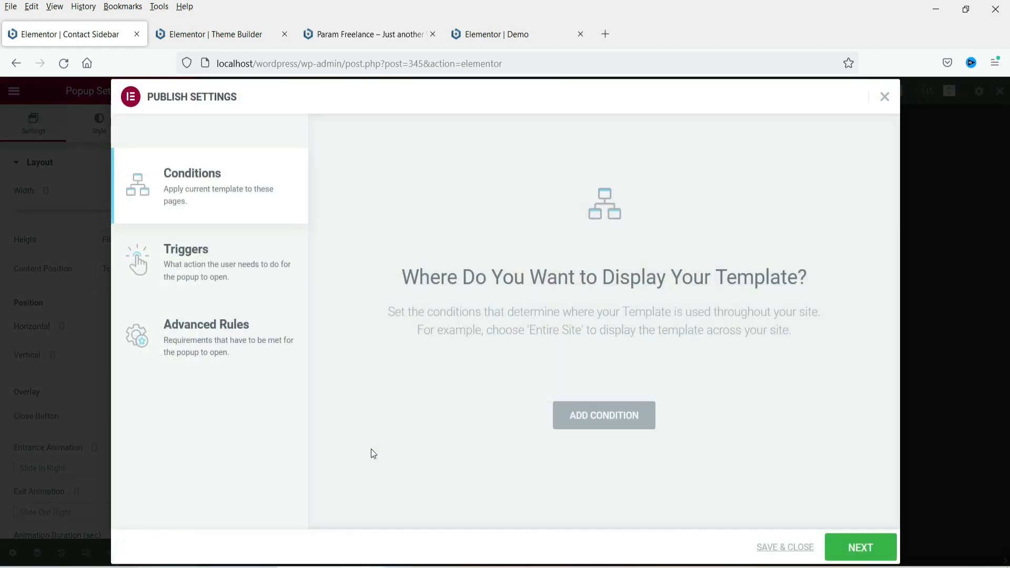
{"action": "left_click", "coordinate": [766, 552]}
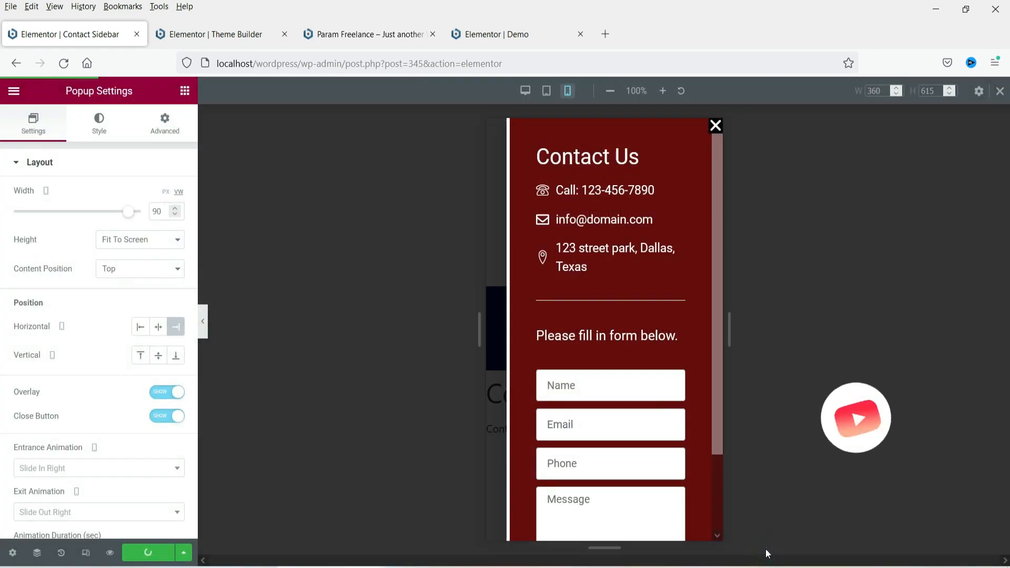